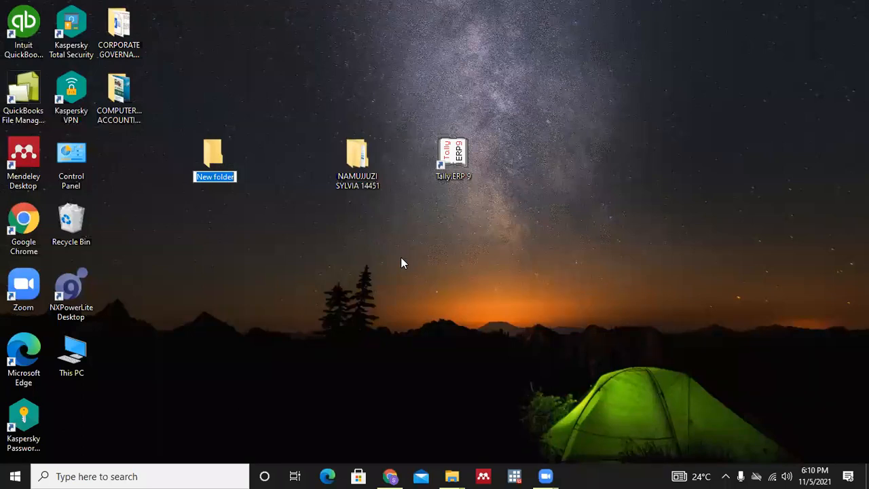
Name the new desktop folder with the student's first name and registration number
text(SY)
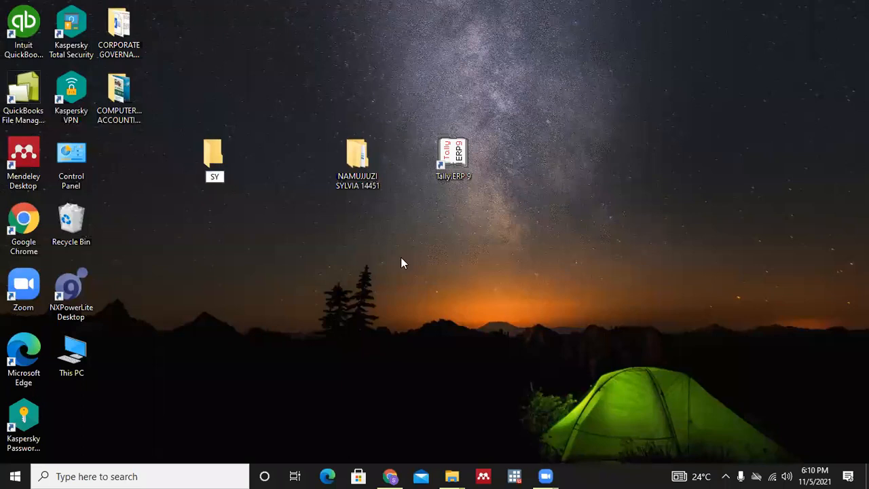
text(LVIA 14451)
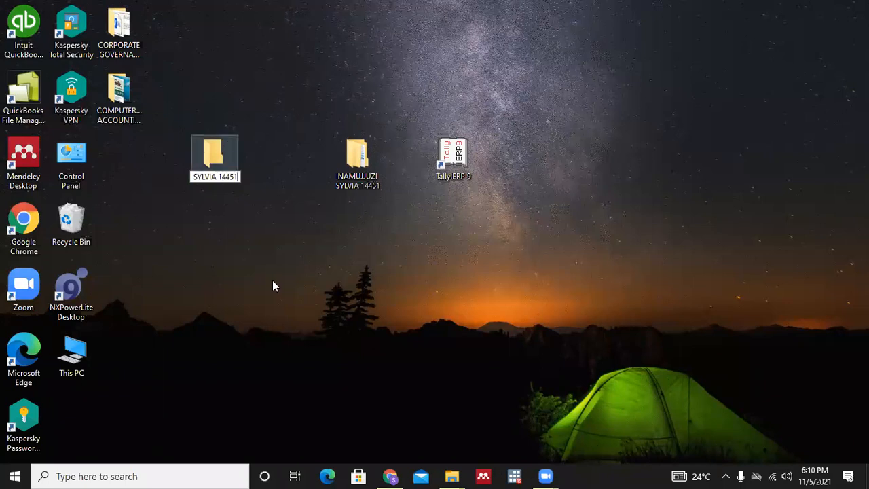
click(607, 99)
Open the newly named folder with Tally.ERP 9 and work in Educational Mode using Silver Edition Mode (Single User)
drag(217, 162, 460, 163)
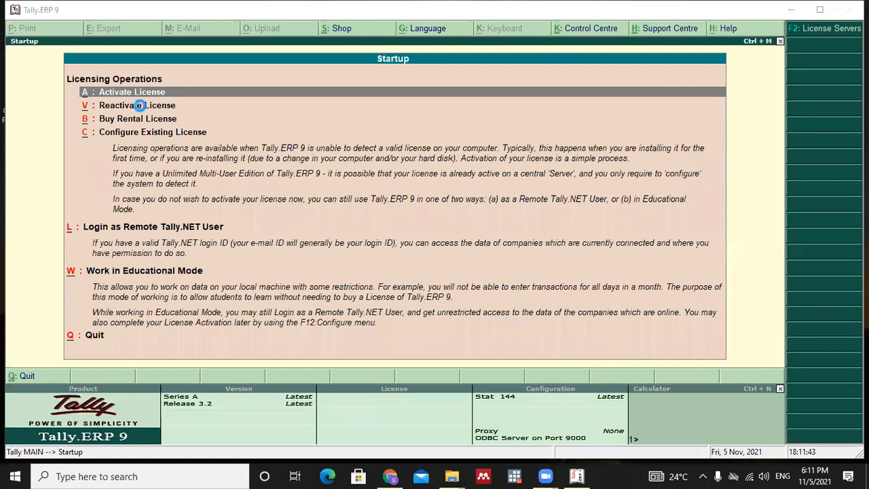
key(Return)
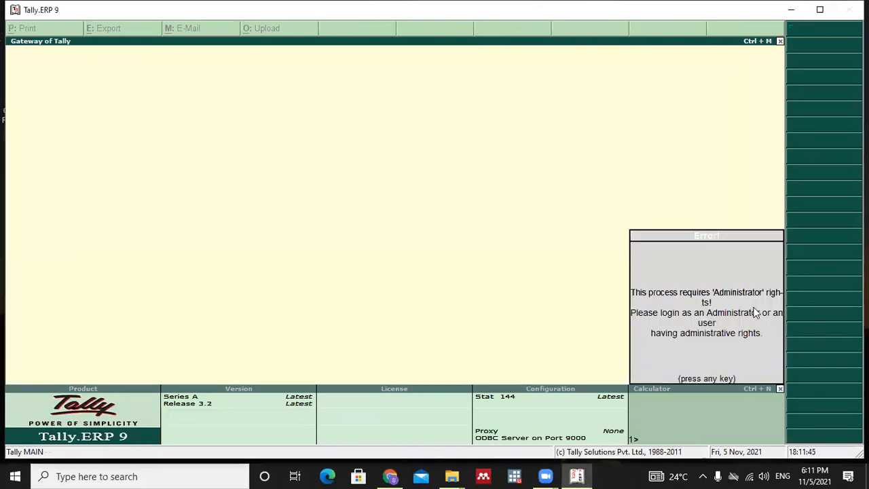
key(Return)
click(120, 272)
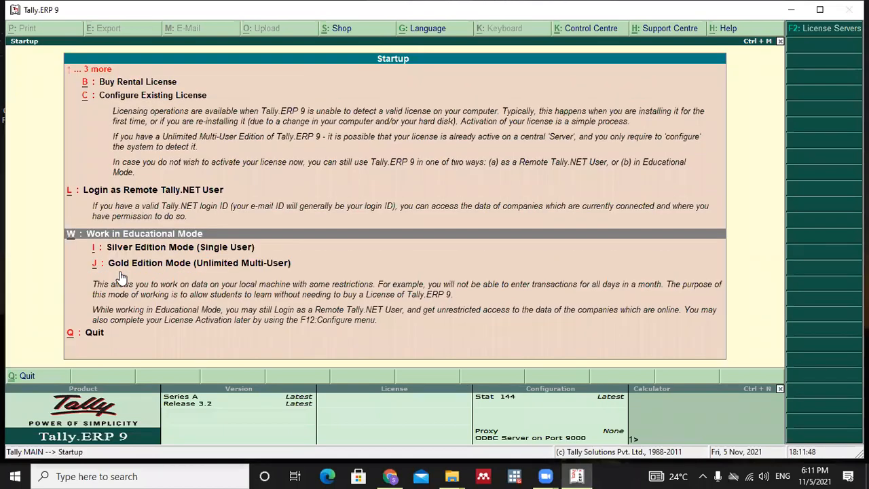
click(154, 236)
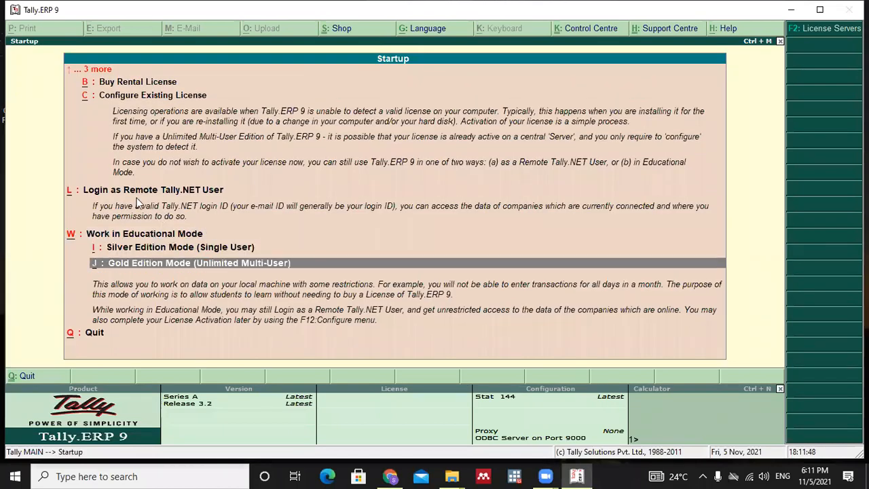
click(139, 235)
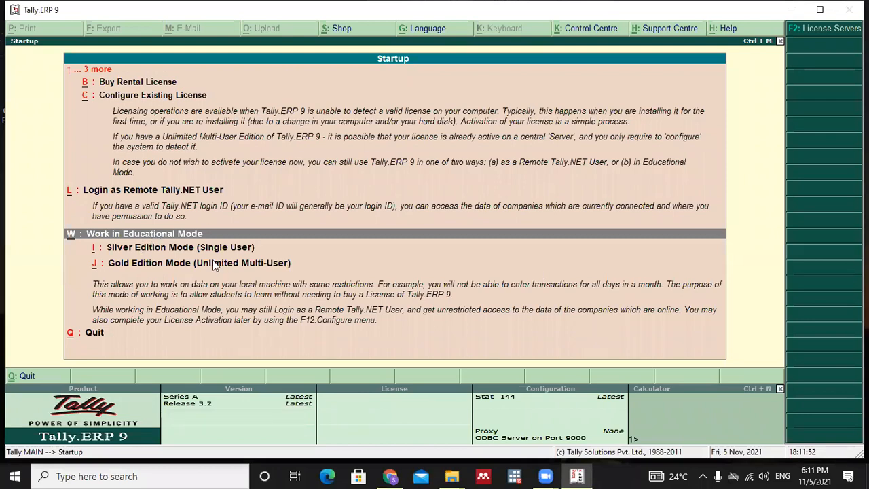
click(192, 250)
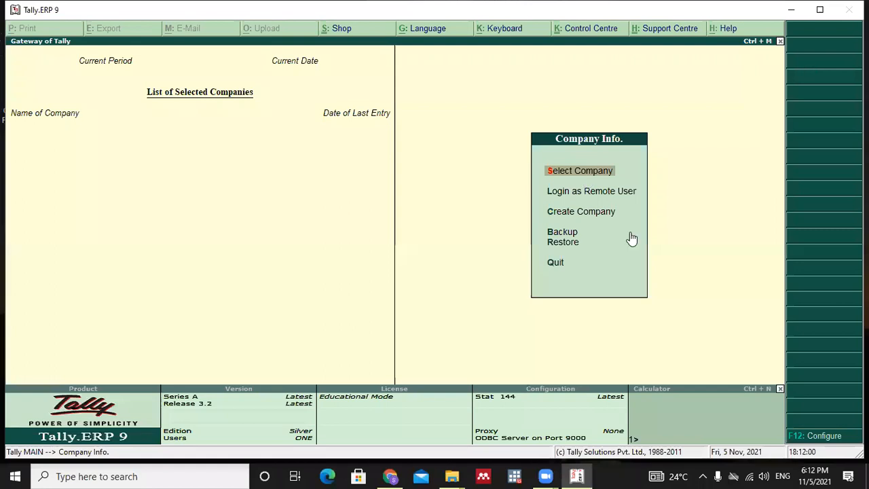
Start creating a company, entering the owner's first name as the company name and keeping it as the mailing name
click(595, 213)
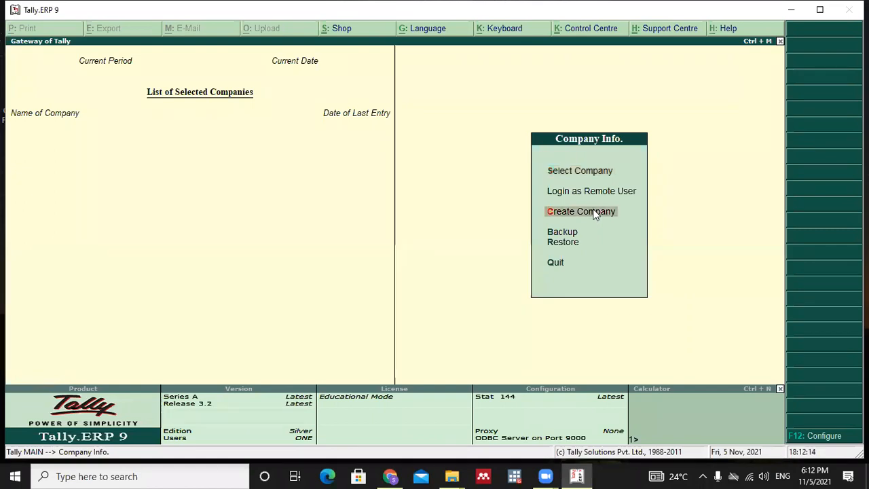
click(595, 213)
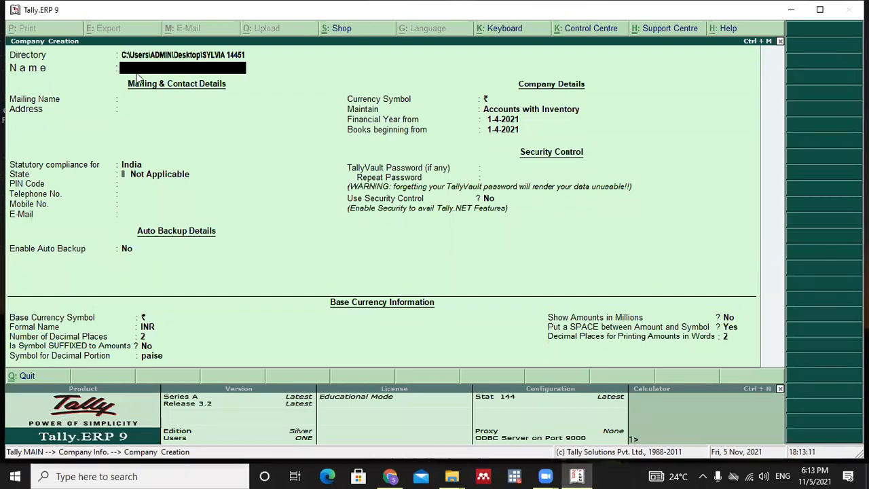
text(SYLVIA)
key(Return)
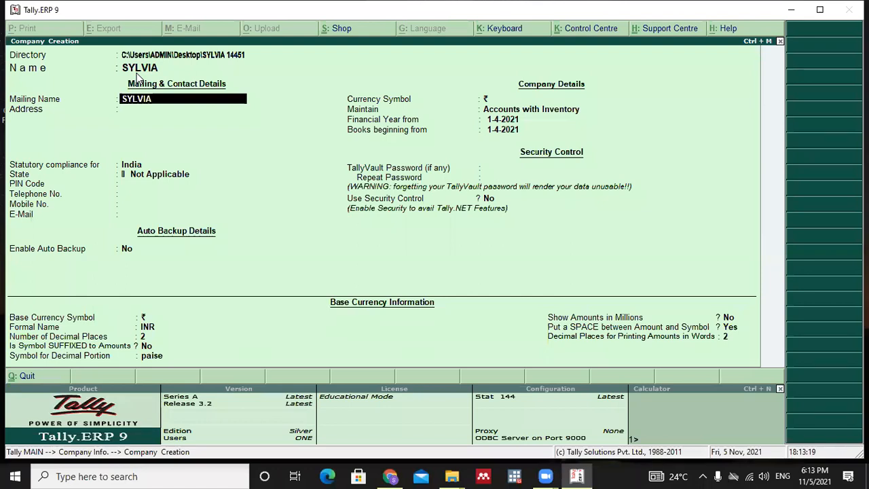
key(Return)
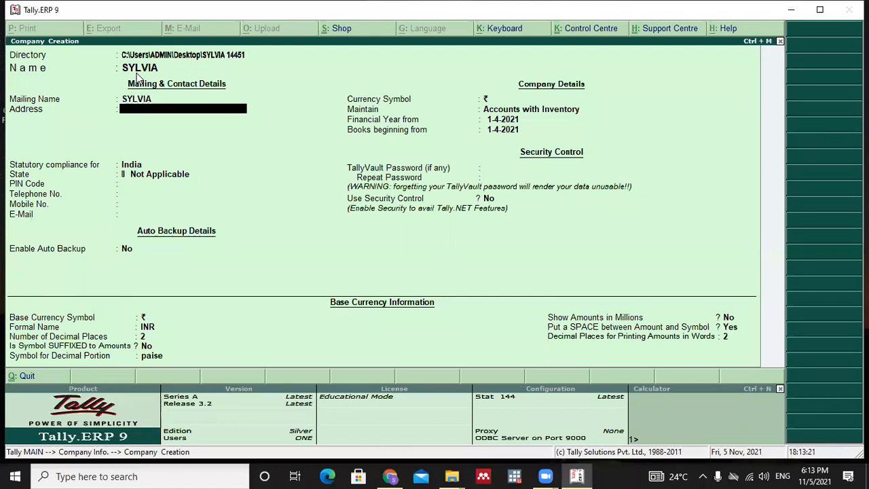
Fill in the company's postal address with the box number and town on separate lines
text(Box 987)
key(Return)
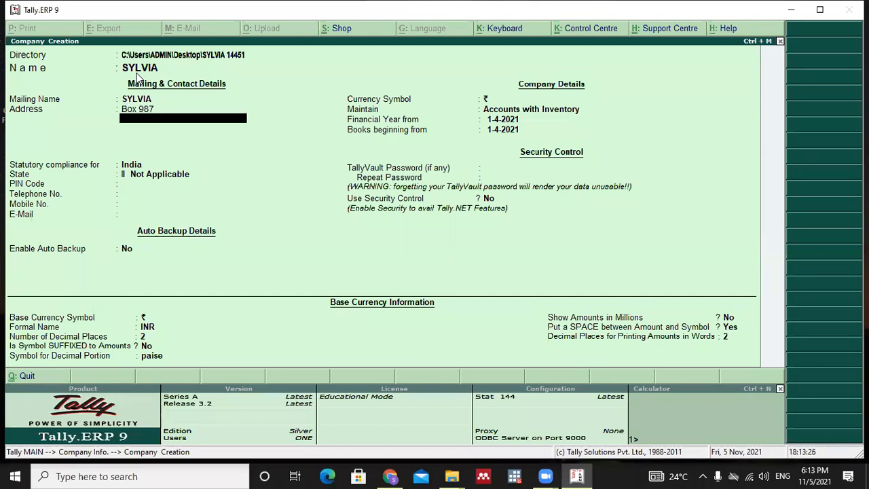
text(Masaka)
key(Return)
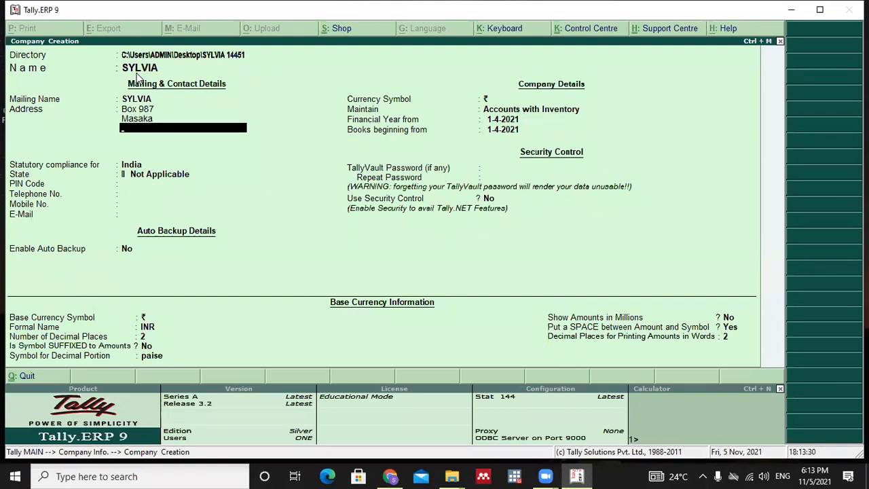
key(Return)
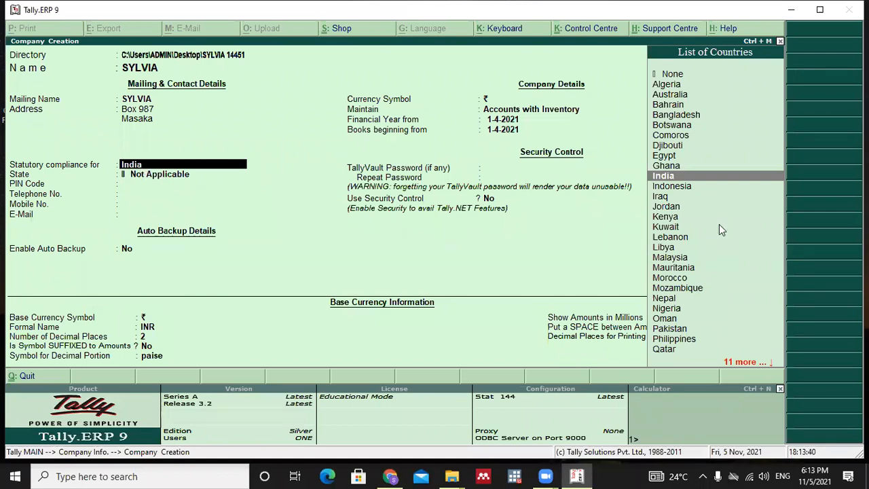
Set statutory compliance to None and enable auto backup, leaving the telephone, mobile and e-mail fields blank
click(674, 76)
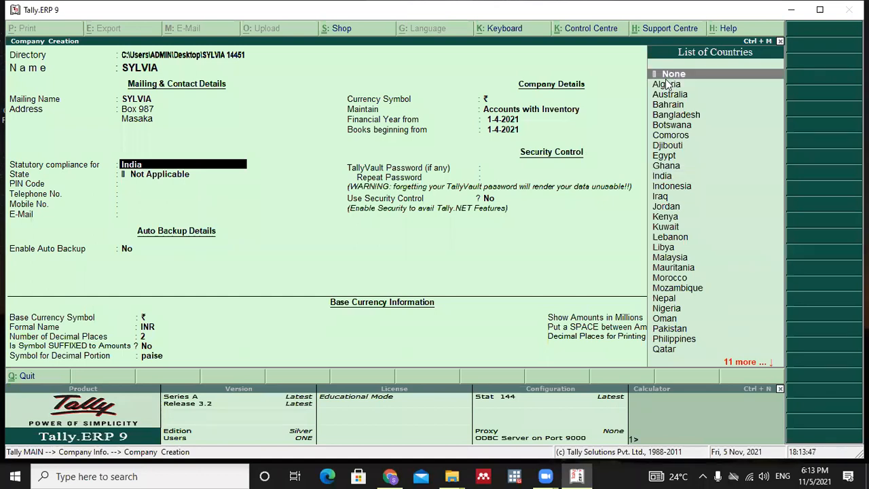
key(Return)
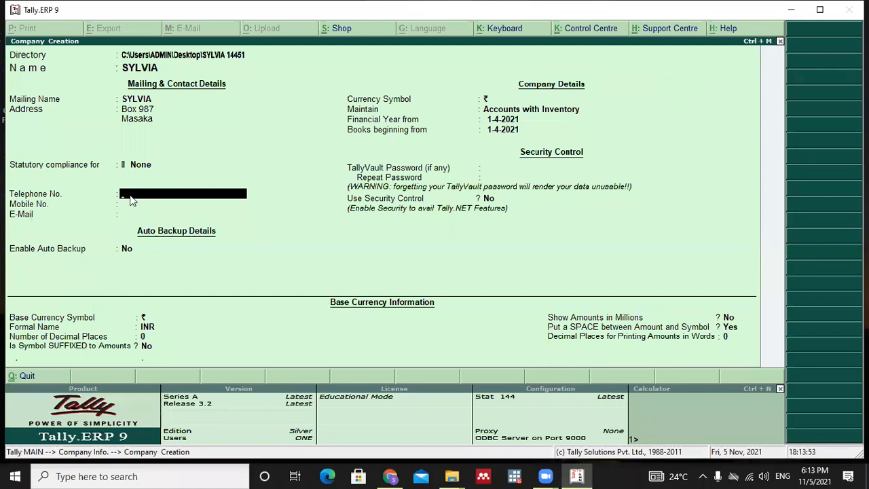
key(Return)
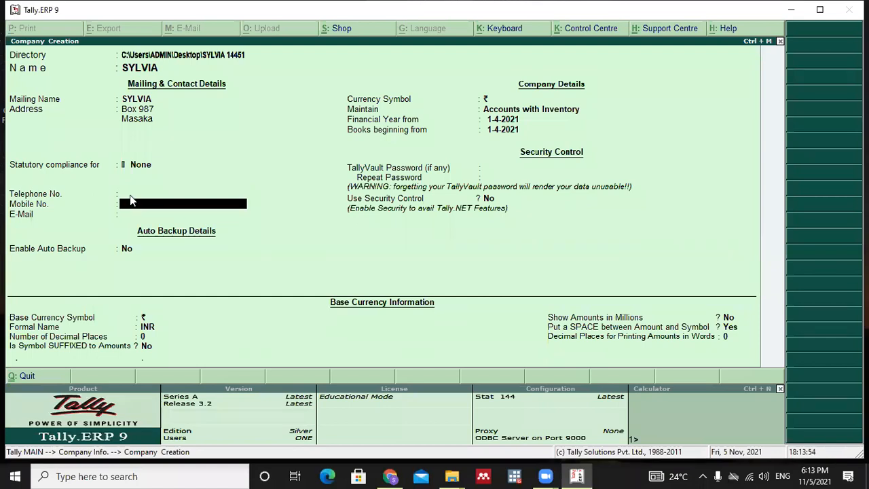
key(Return)
key(Return)
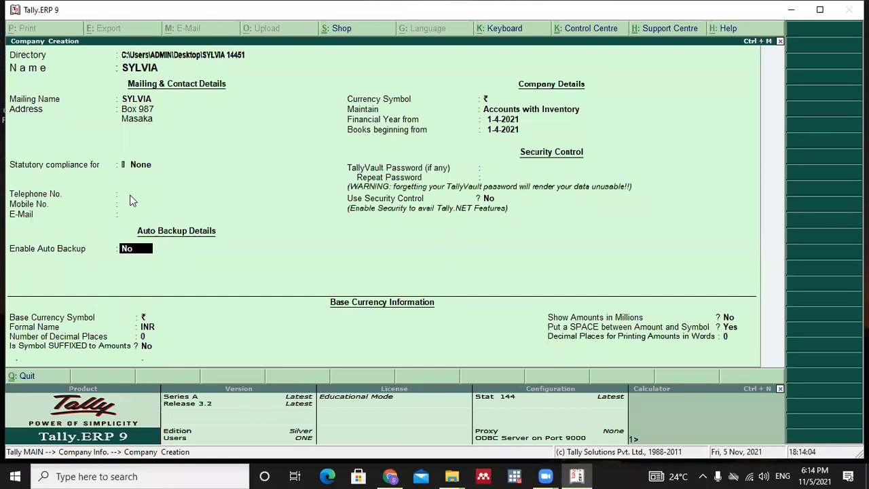
text(y)
key(Return)
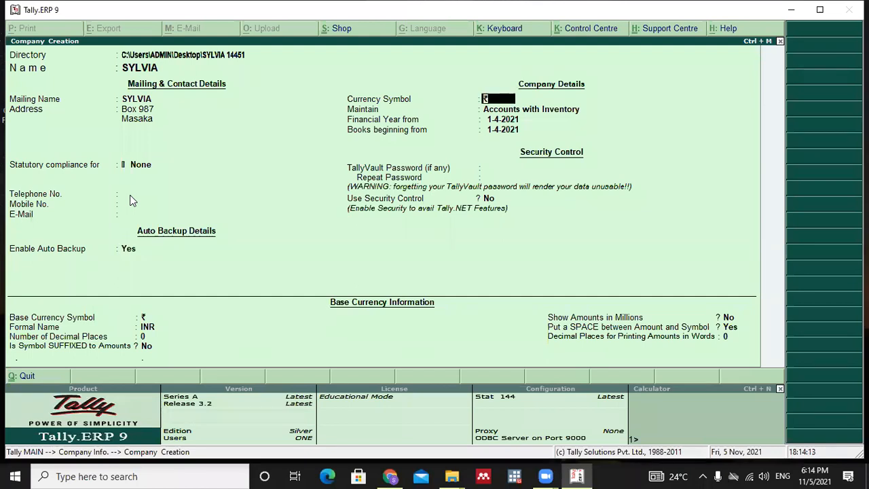
Set the company's currency symbol to Ugx and keep Accounts with Inventory as the company type
text(Ugx)
key(Return)
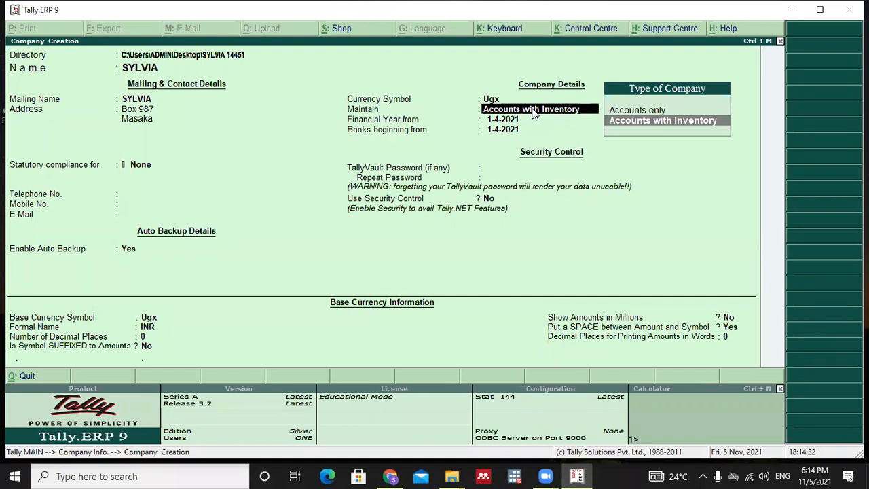
key(Return)
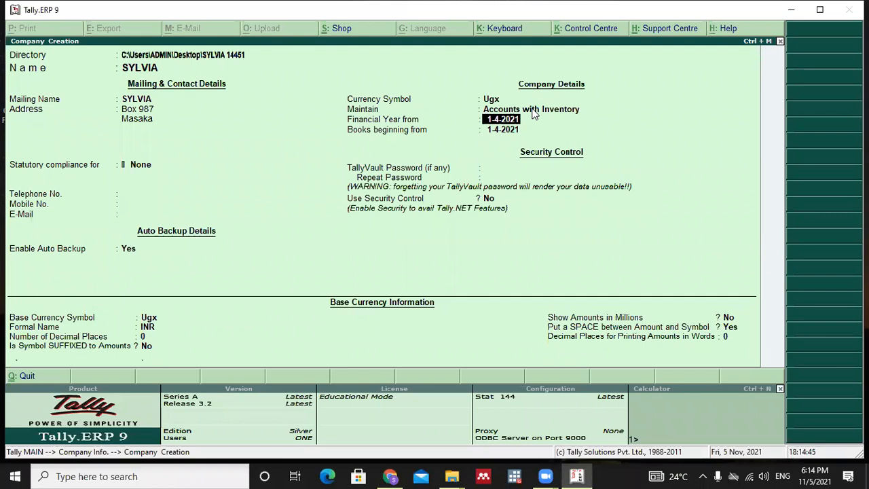
Set both the financial year start and the books beginning date to 1-1-2019
text(1-1-2019)
key(Return)
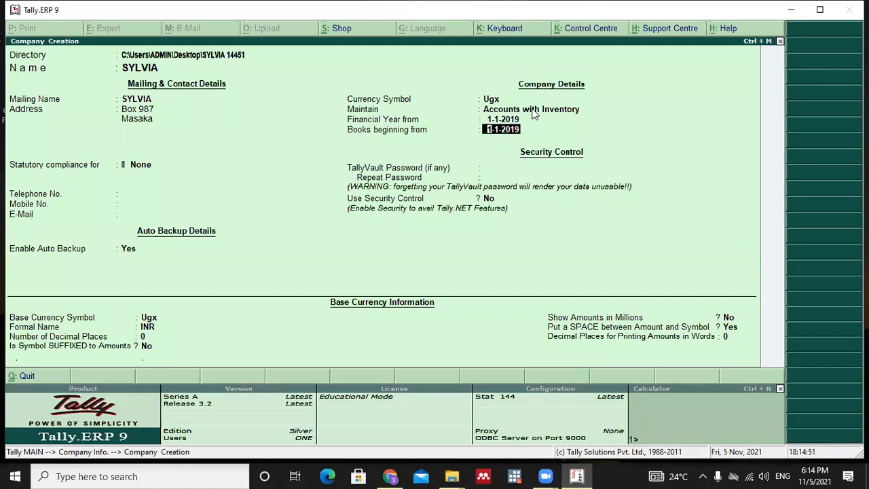
text(1-1-2019)
key(Return)
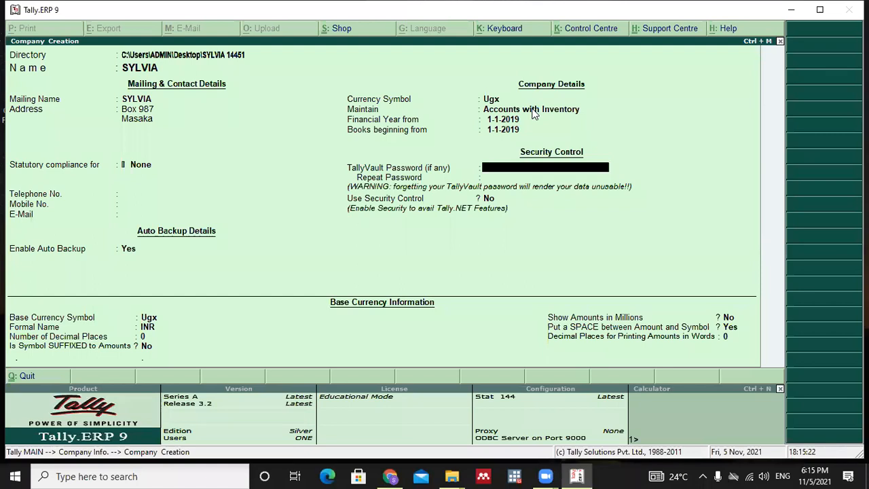
Leave the TallyVault password blank, set Use Security Control to Yes and enter the administrator's name
key(Return)
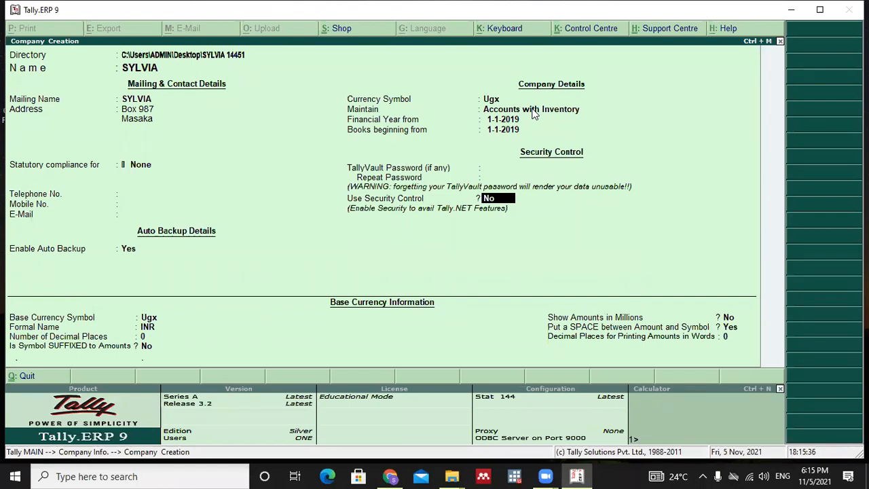
text(y)
key(Return)
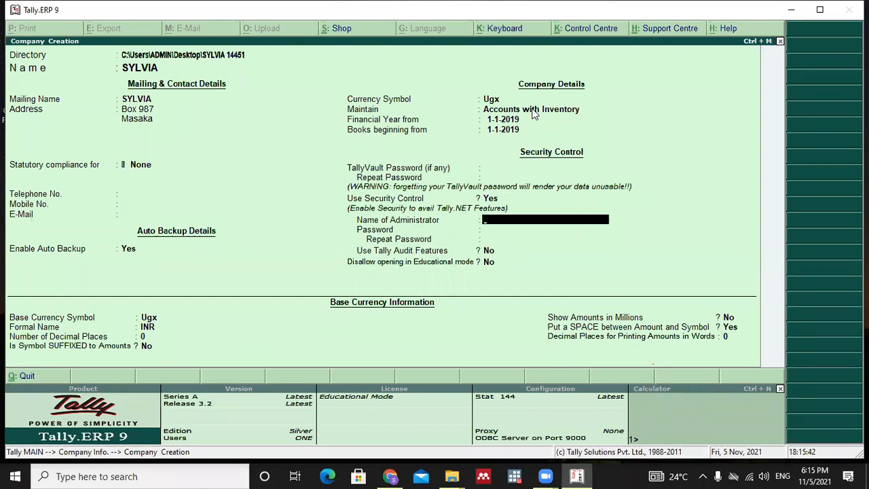
text(MAK)
key(Return)
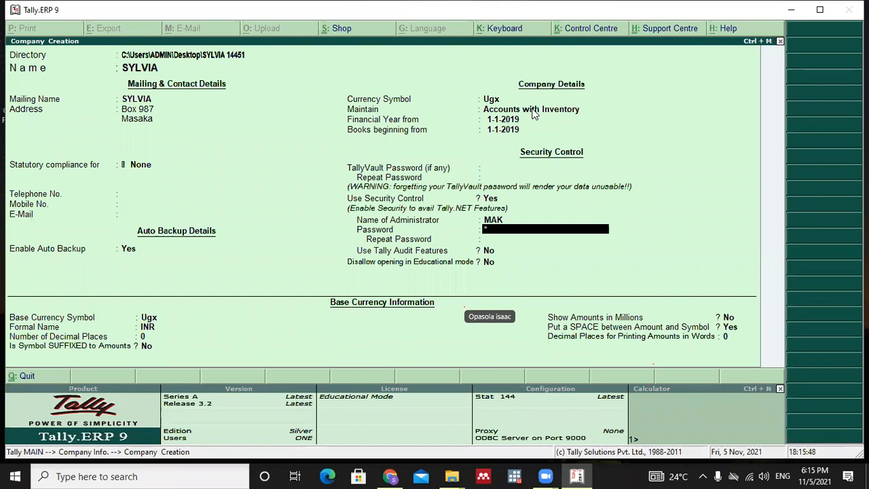
Enter and repeat the administrator password, keeping Tally audit features and the educational mode restriction at No
text(***)
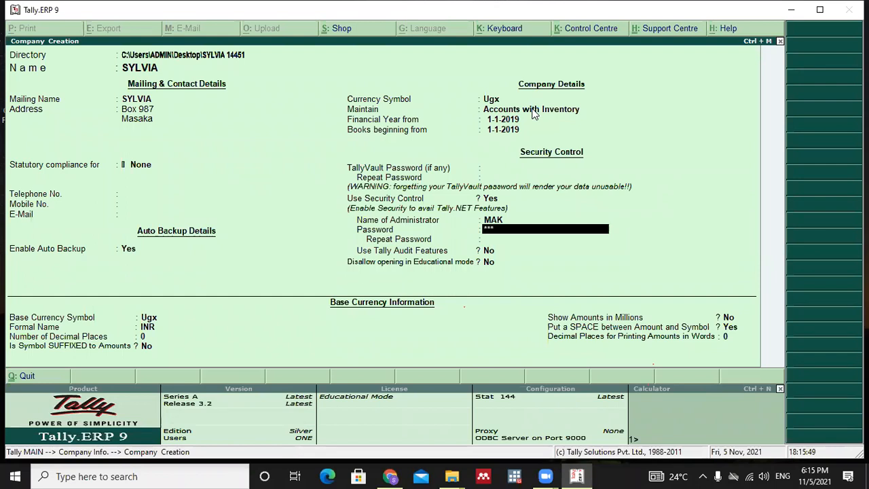
key(Return)
text(***)
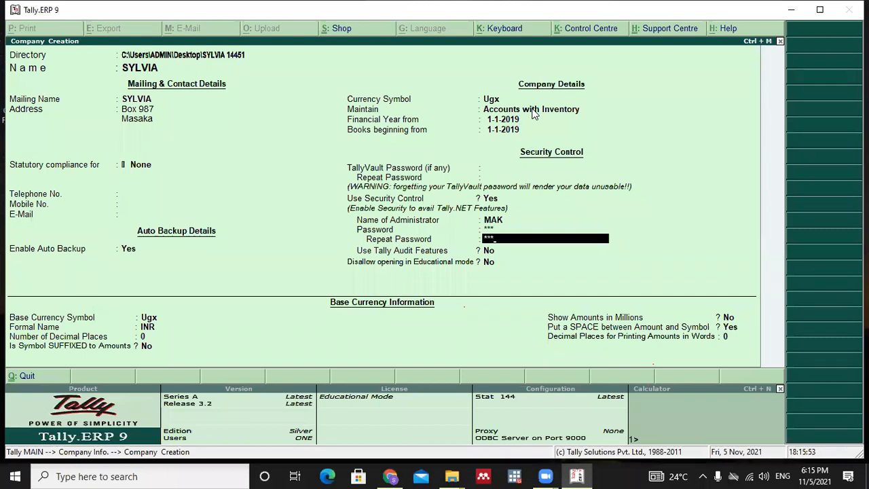
key(Return)
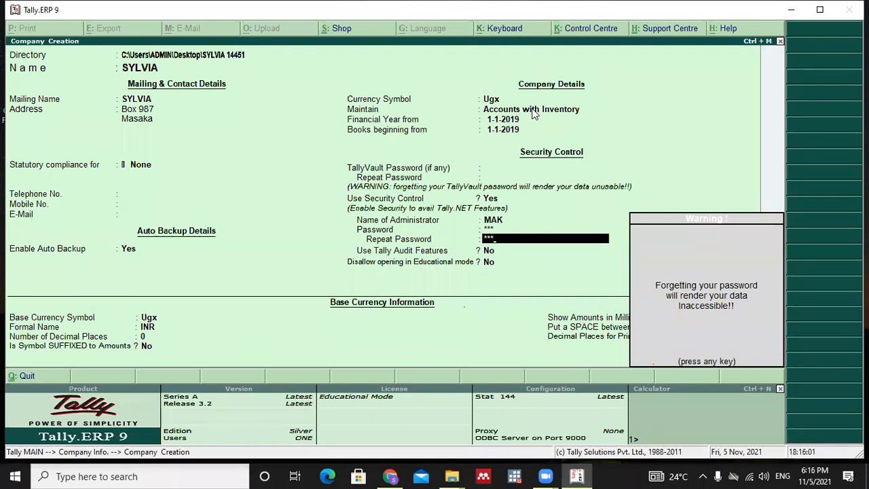
key(Return)
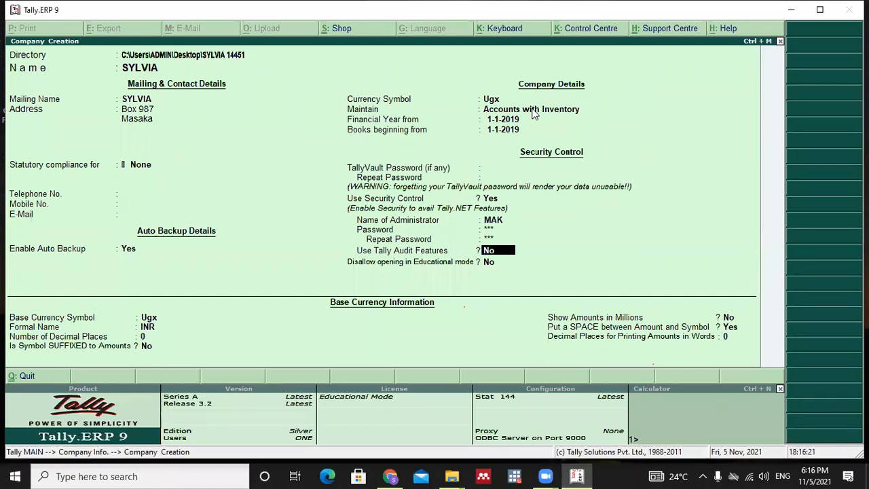
key(Return)
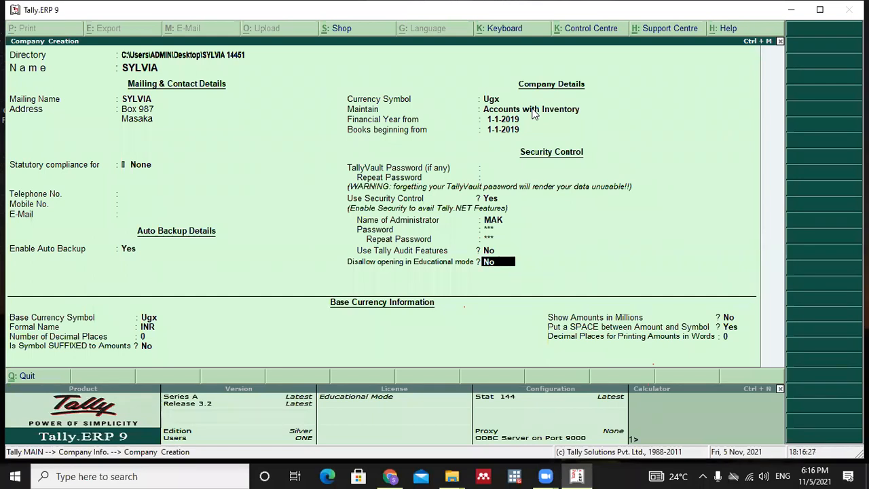
key(Return)
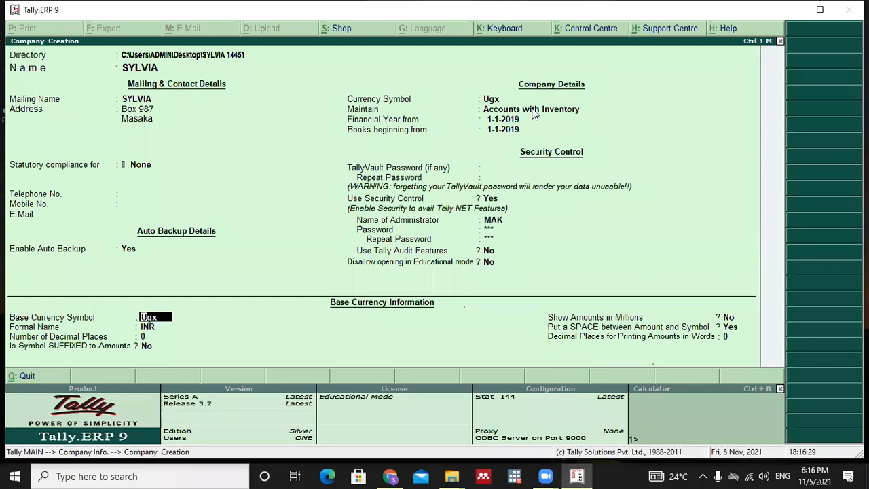
Keep Ugx as the base currency symbol and set the currency's formal name to Uganda Shillings
key(Return)
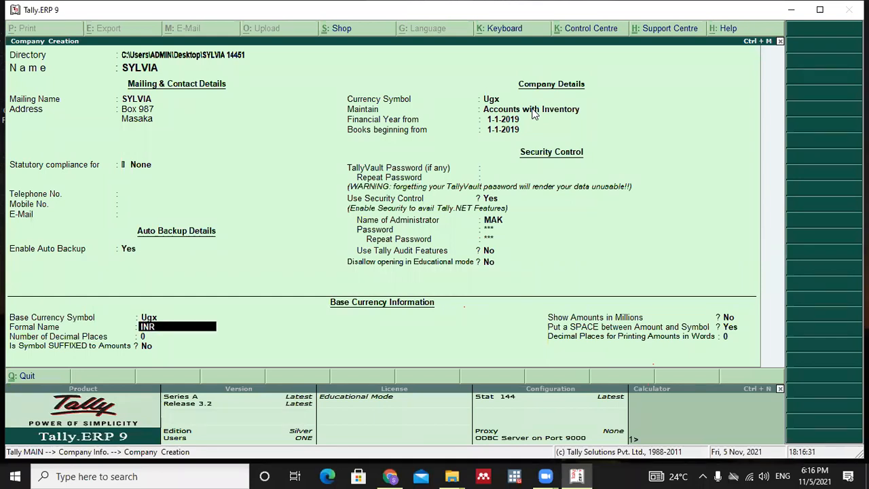
text(Uganda Shillings)
key(Return)
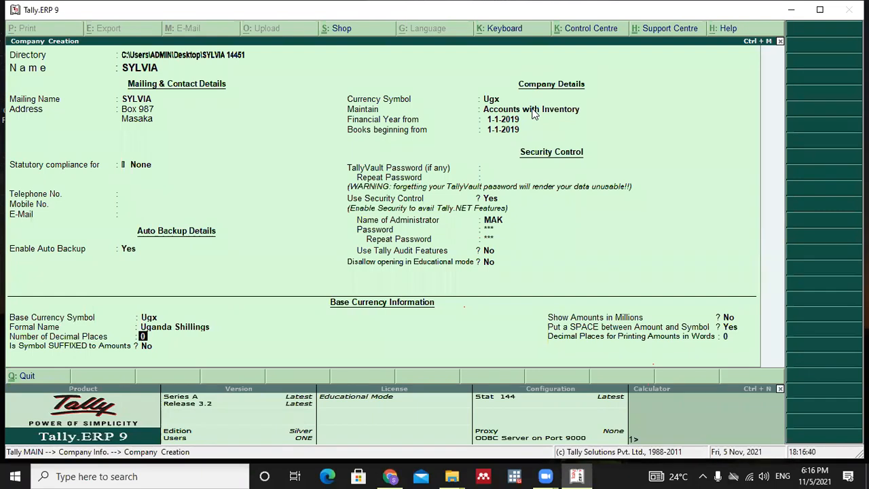
Keep 0 decimal places, symbol suffix No, amounts in millions No and symbol spacing Yes, and accept the company creation
key(Return)
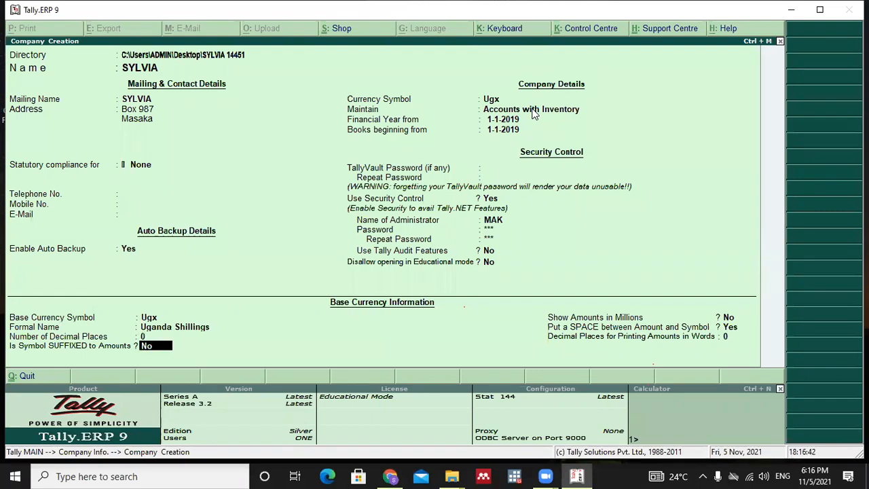
key(Return)
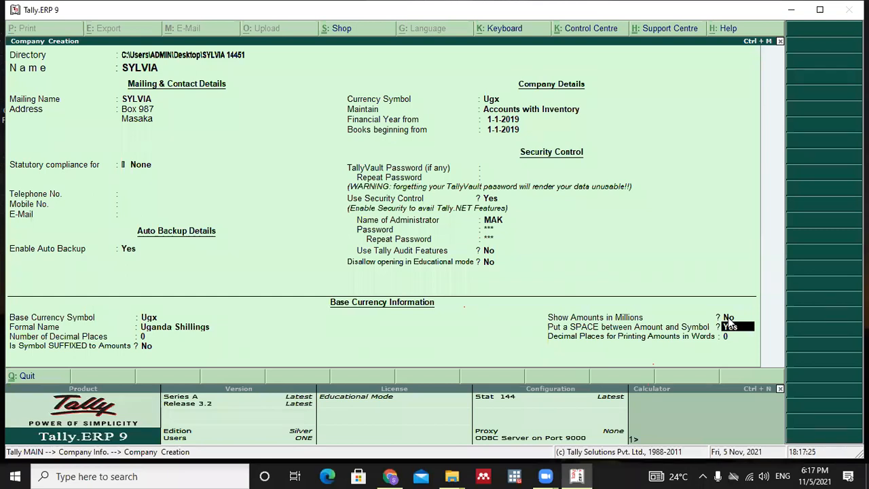
key(Return)
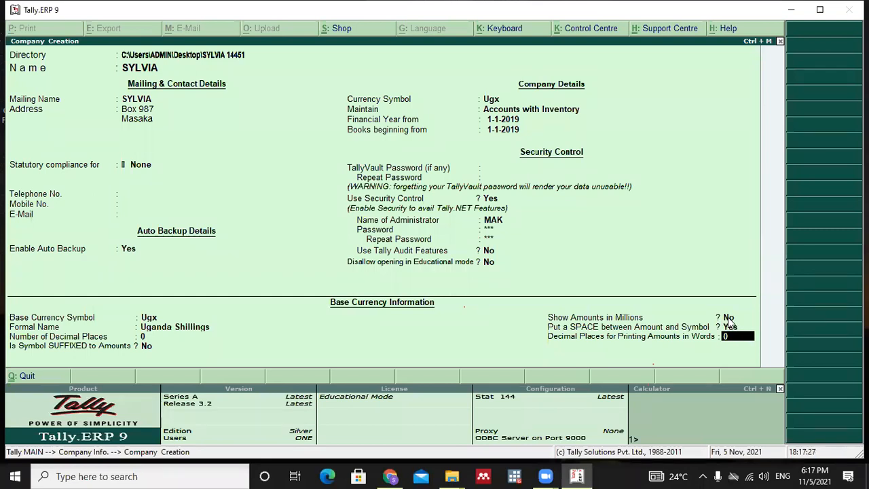
key(Return)
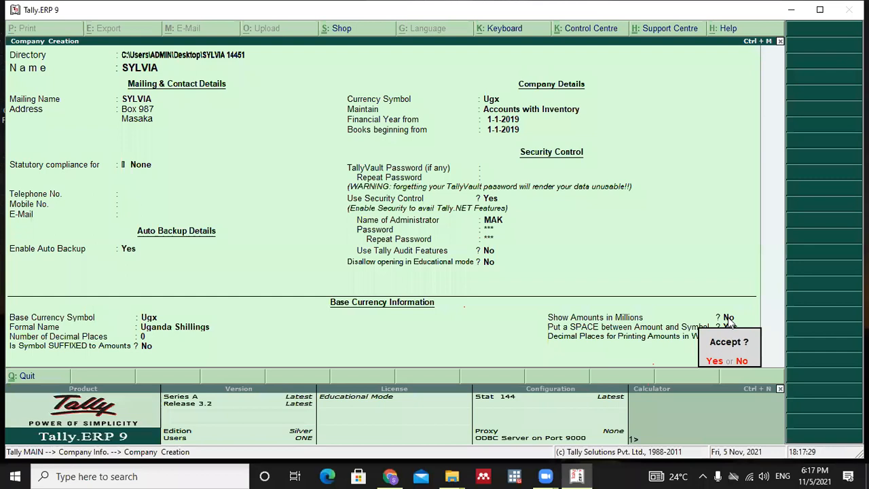
key(Return)
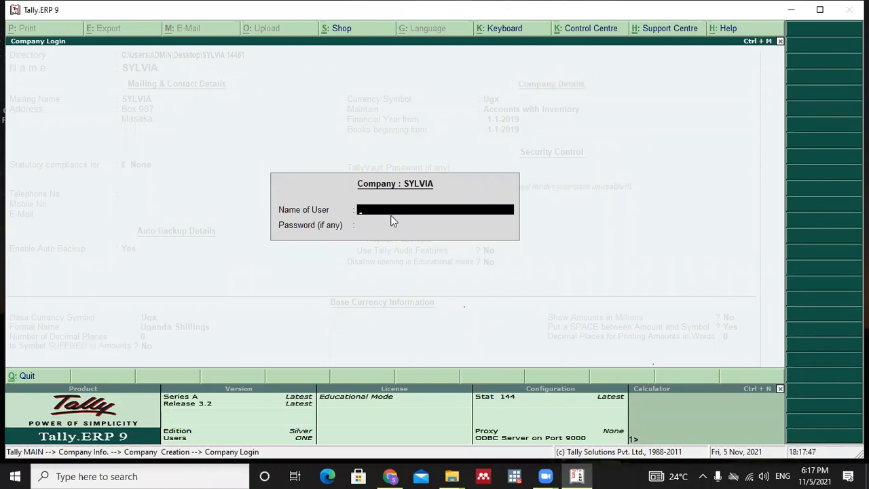
Log in to the new company with the administrator's user name and password
text(MAK)
key(Return)
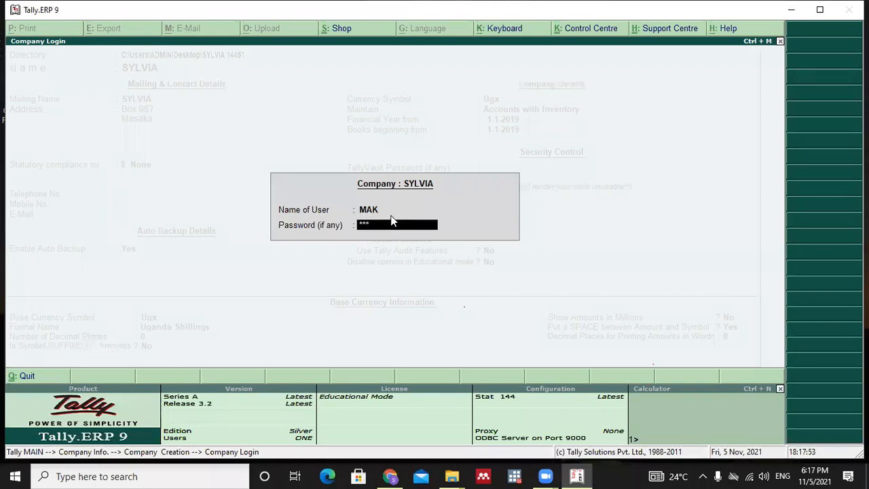
key(Return)
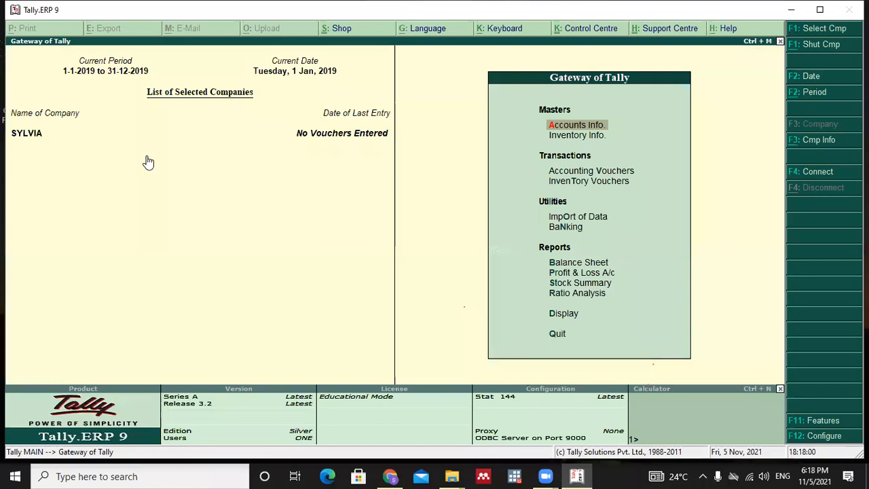
Open the newly created company's details for alteration from the company information options
click(824, 141)
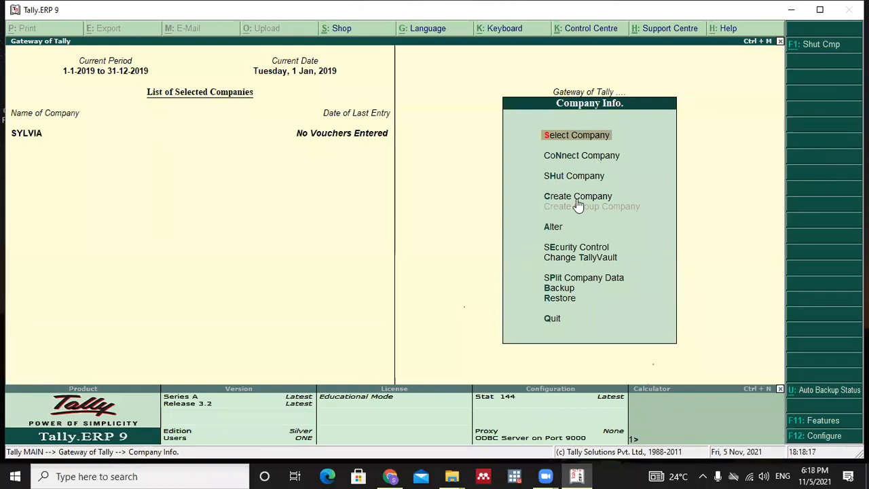
click(534, 223)
click(552, 229)
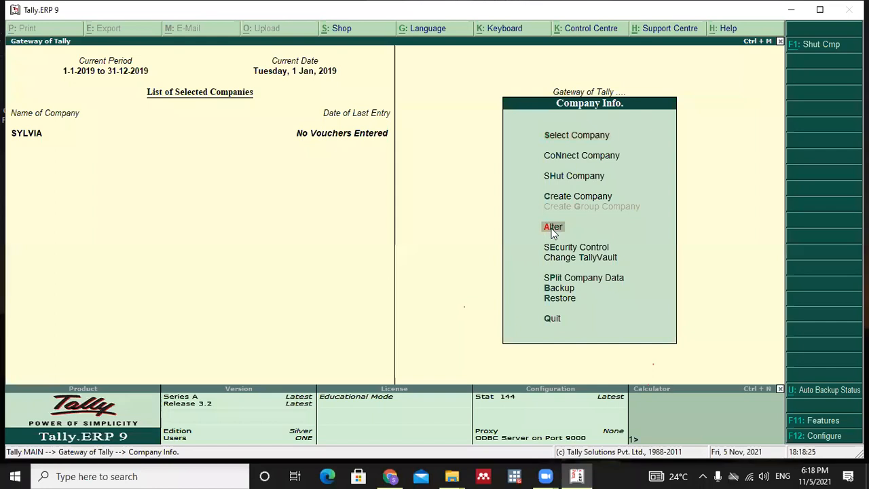
click(553, 229)
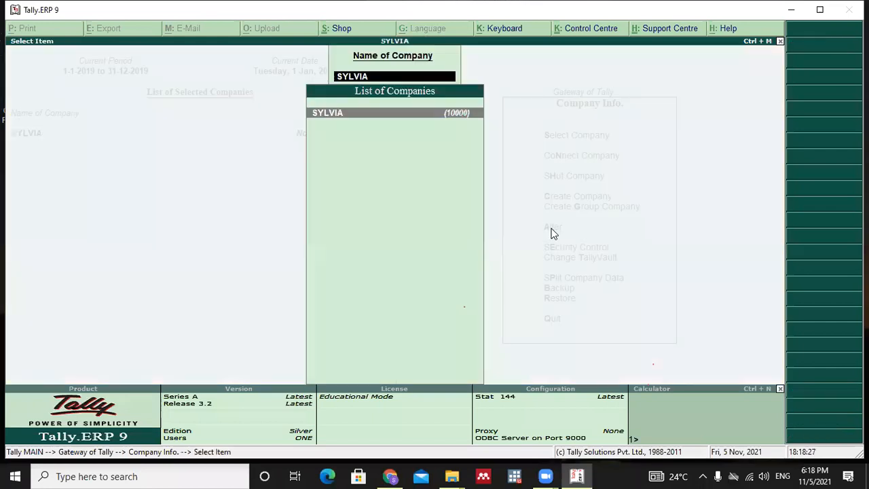
key(Return)
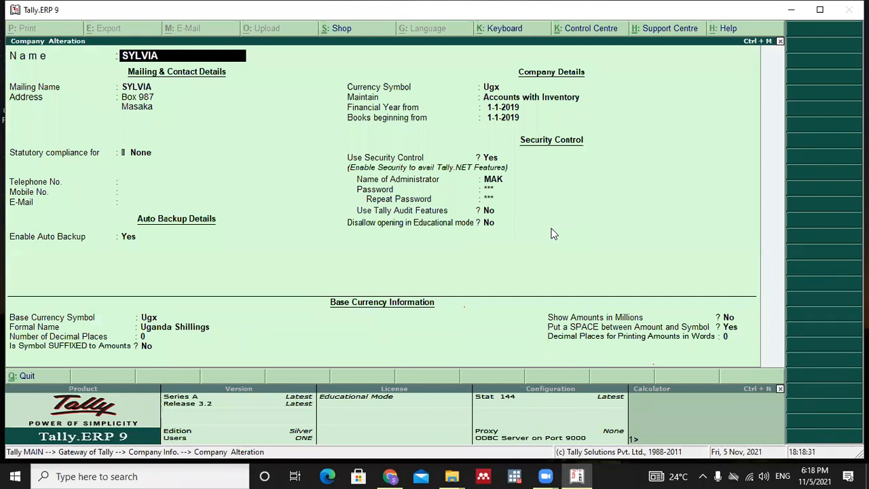
Review the company's mailing, financial year, security and base currency fields, and accept the alteration form
key(Return)
key(Return)
key(Return)
key(Return)
key(Return)
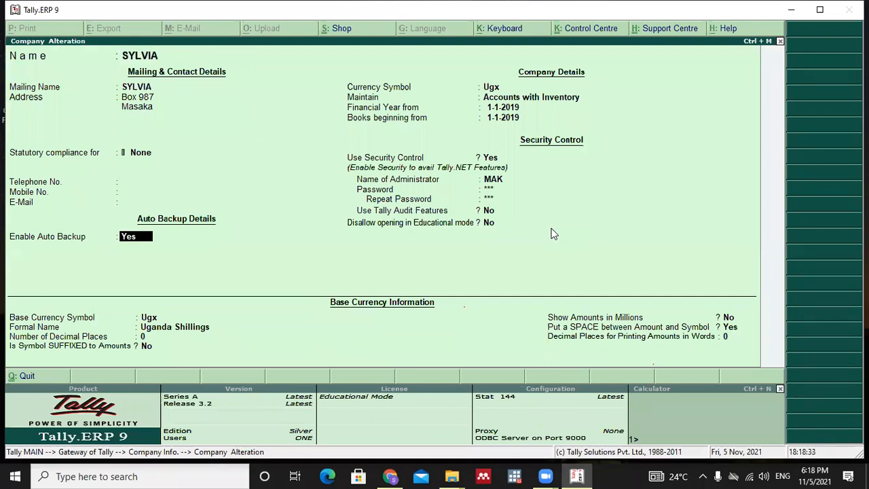
key(Return)
key(Return)
key(Return)
key(Return)
key(Return)
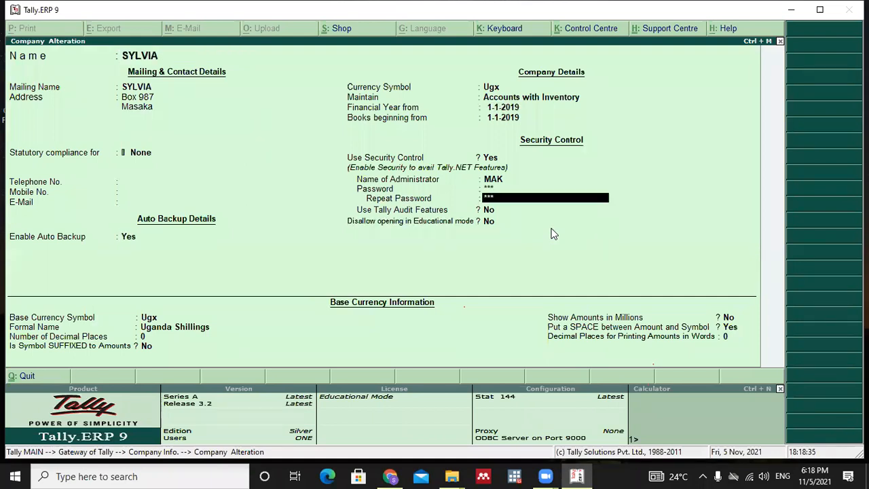
key(Return)
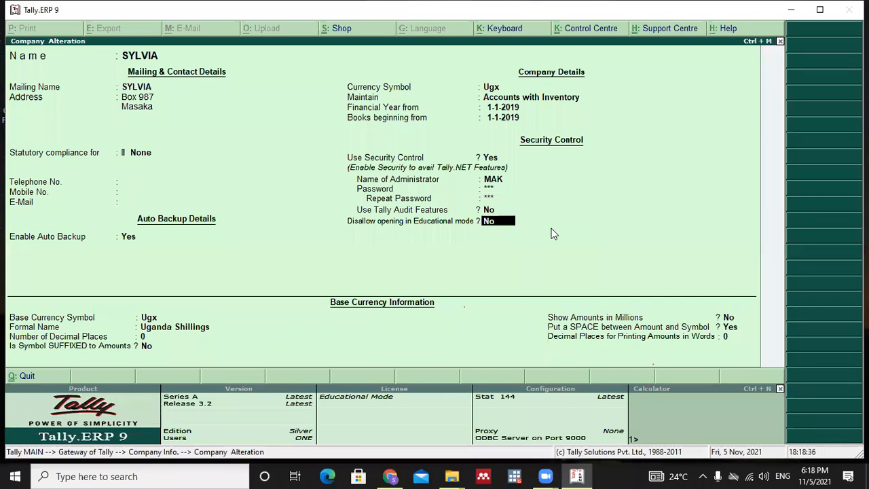
key(Return)
key(Return)
key(Return)
key(Return)
key(Return)
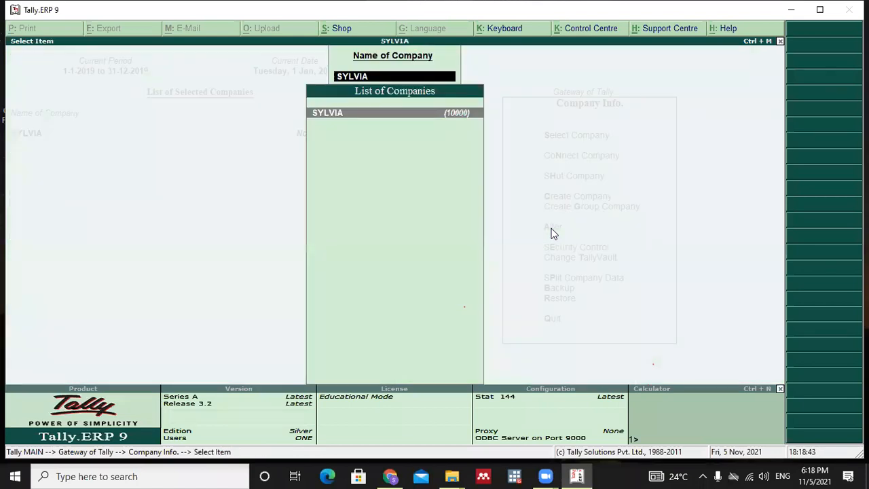
Reopen the company for alteration, go through all its fields once more, accept the form and return to the Gateway of Tally
key(Return)
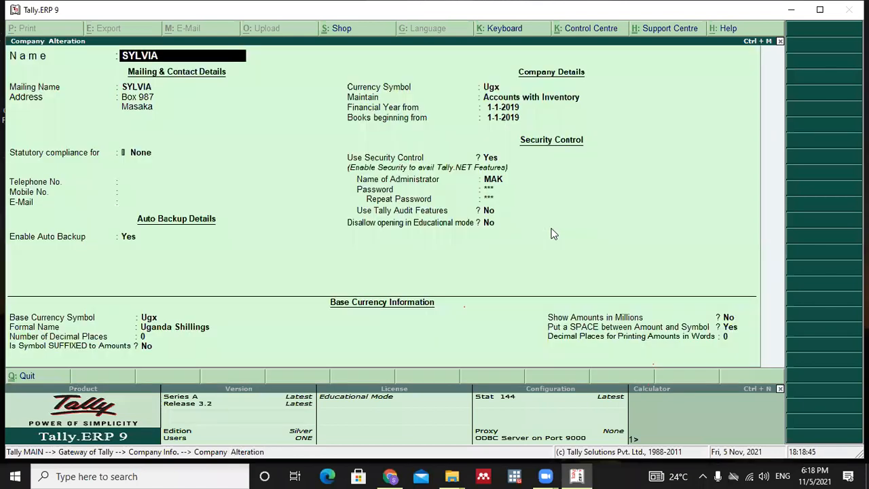
key(Return)
key(Return)
key(Return)
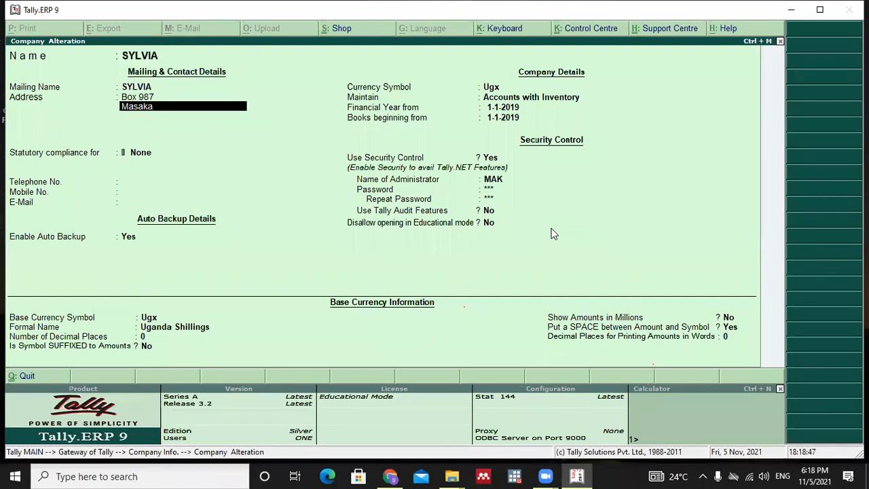
key(Return)
key(Return)
key(Return)
key(Return)
key(Return)
key(Return)
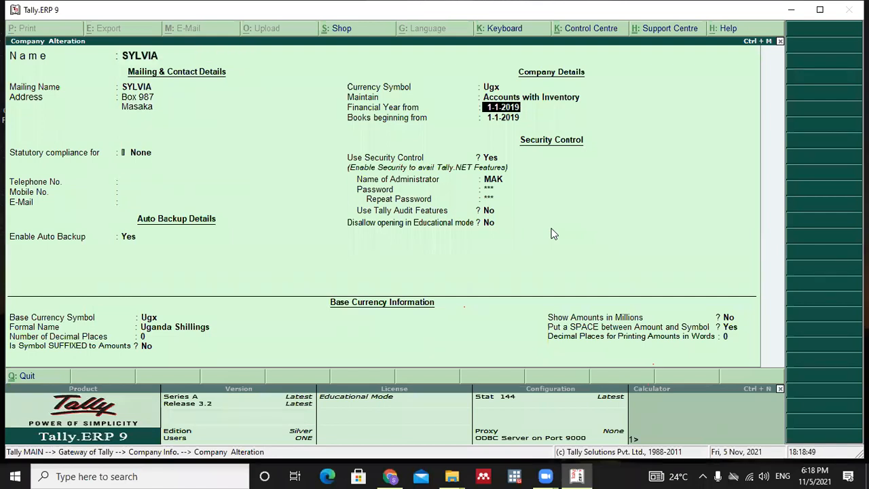
key(Return)
key(Return)
key(Return)
key(Return)
key(Return)
key(Return)
key(Return)
key(Return)
key(Return)
key(Return)
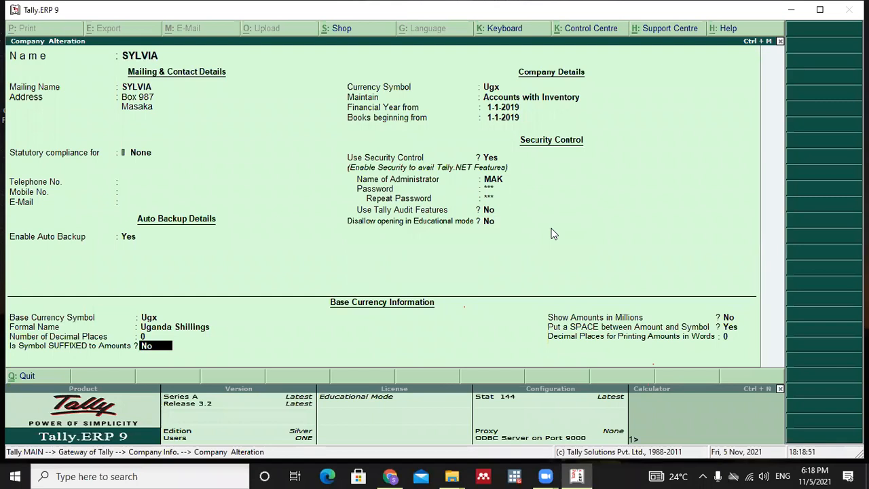
key(Return)
key(Return)
key(Return)
key(Return)
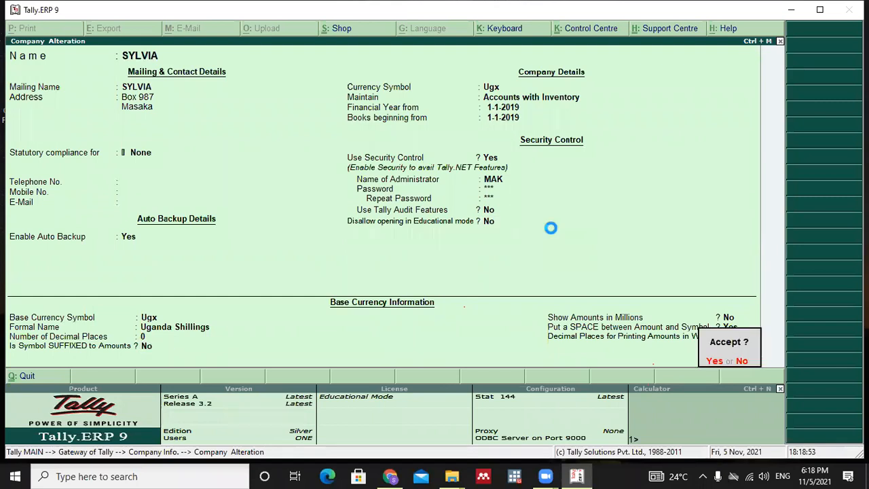
key(Return)
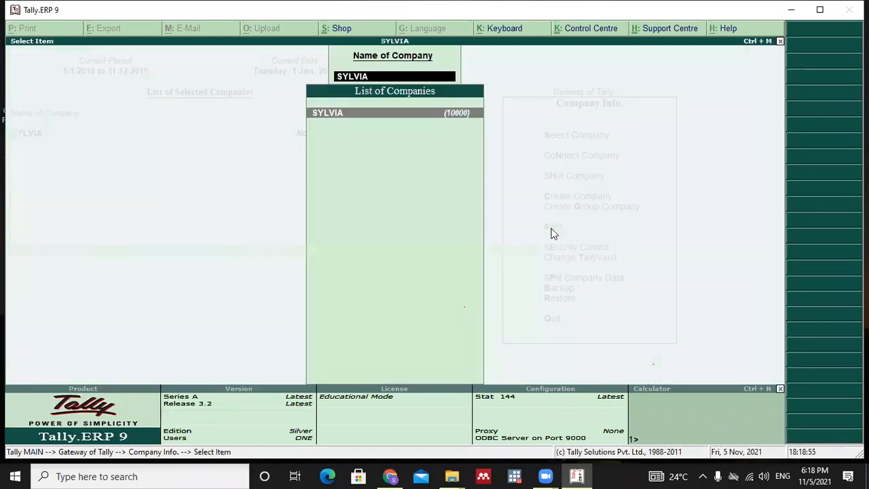
key(BackSpace)
key(Escape)
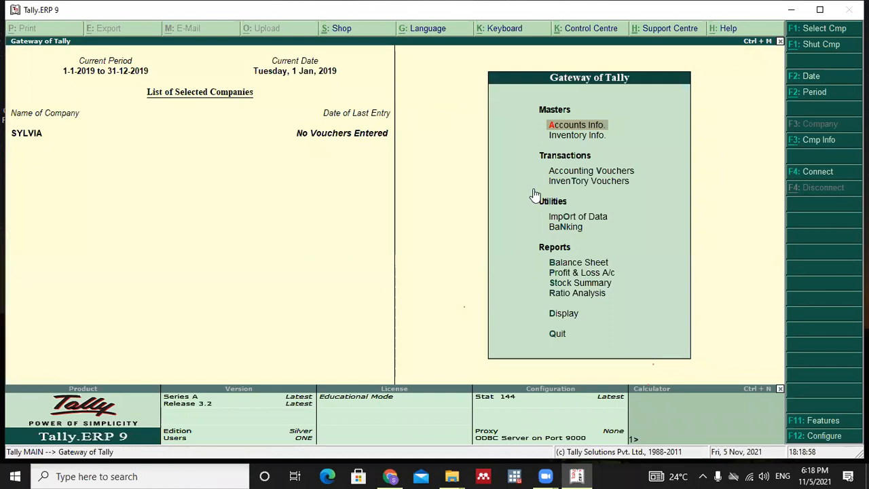
Examine the Accts / Inventory Info. master configuration options, and return to the Gateway of Tally
click(825, 436)
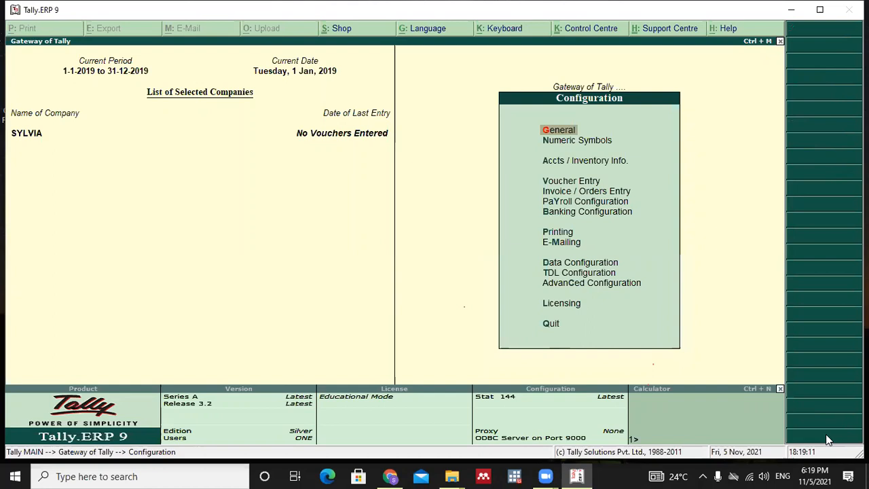
key(Down)
key(Down)
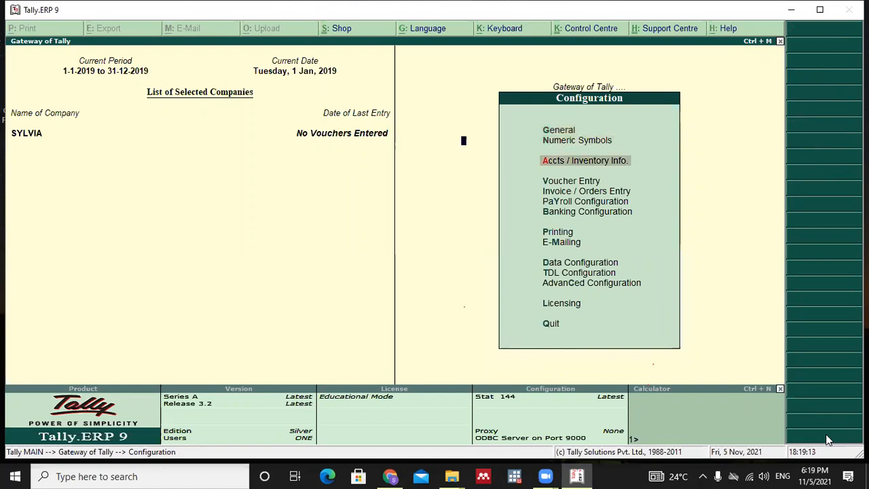
key(Return)
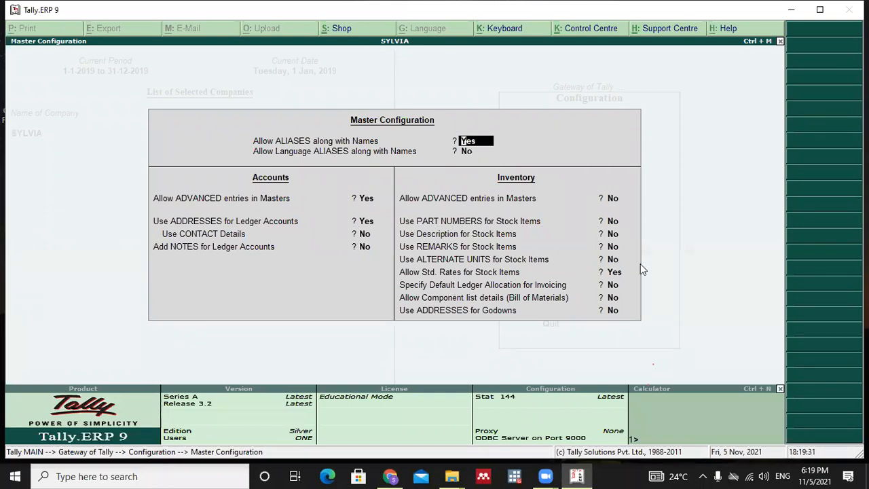
key(Escape)
key(Escape)
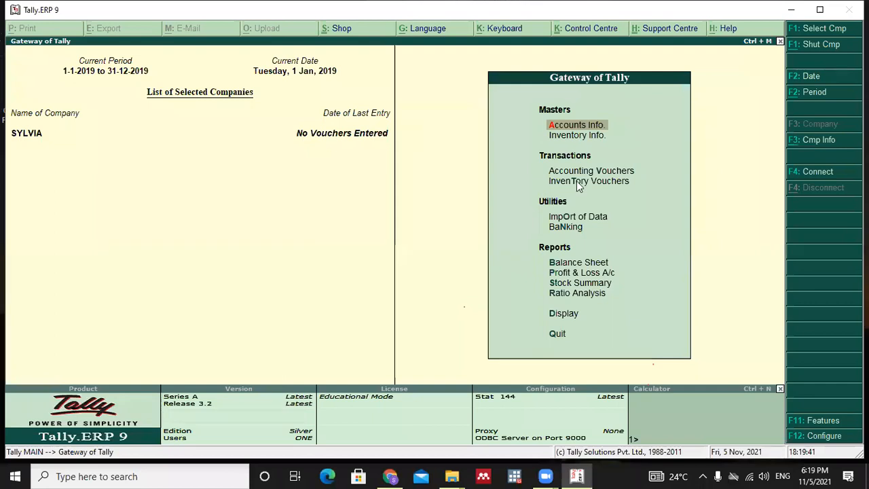
Create a simple unit of measure with symbol CRT, formal name Crate and 0 decimal places
click(575, 135)
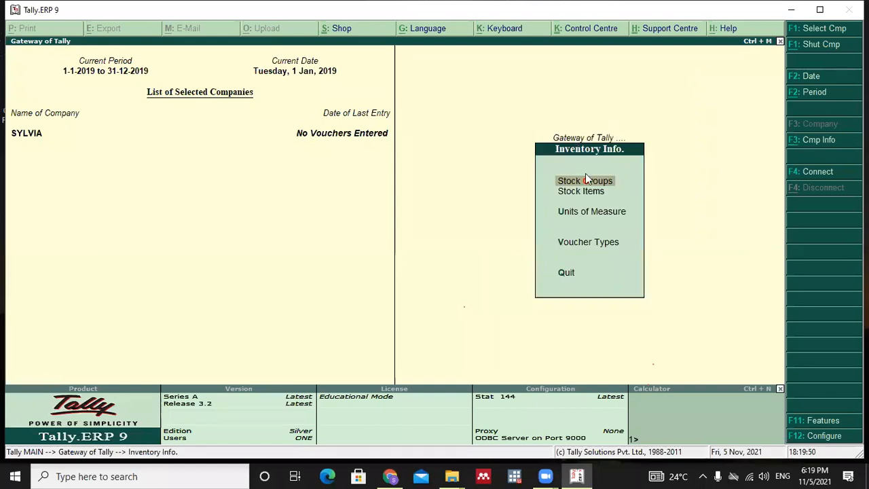
click(576, 211)
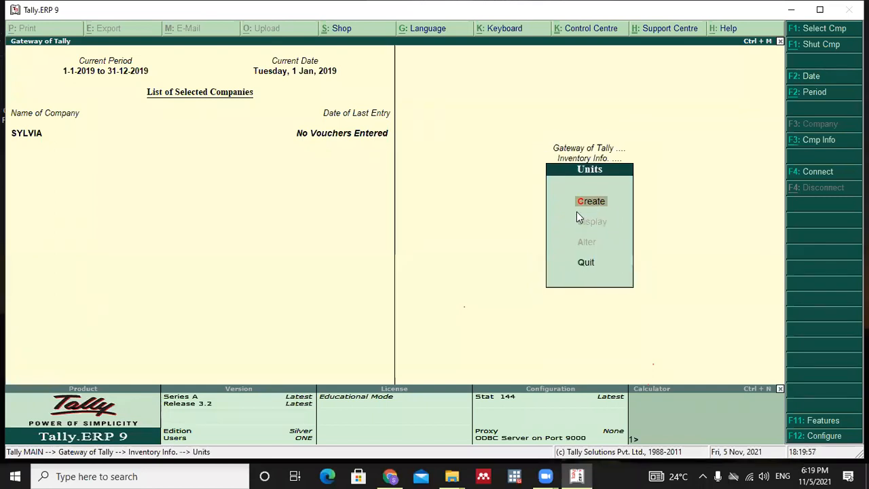
key(Return)
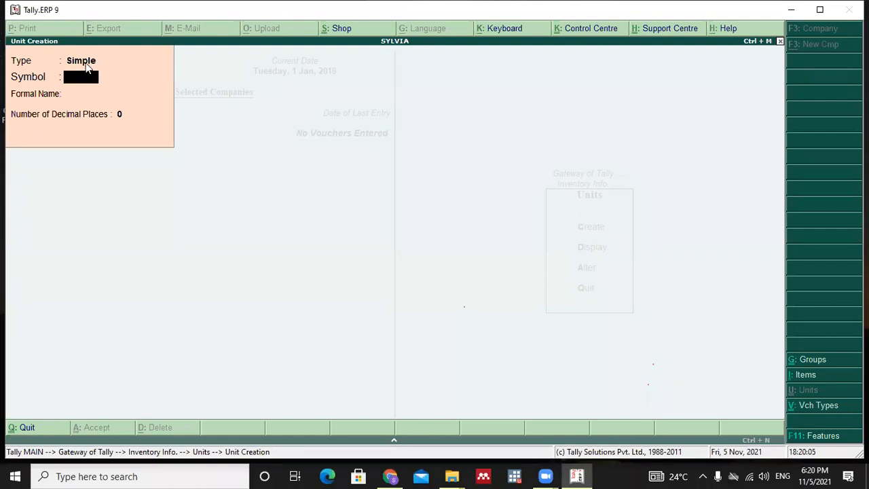
key(BackSpace)
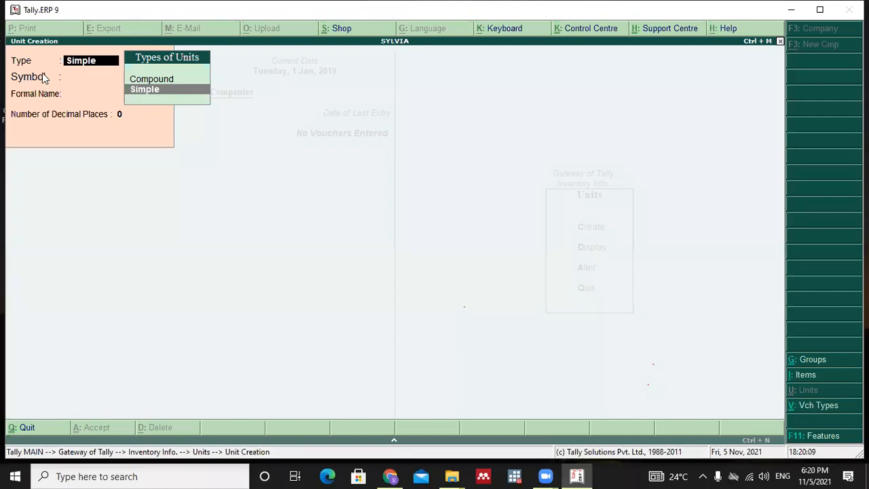
key(Return)
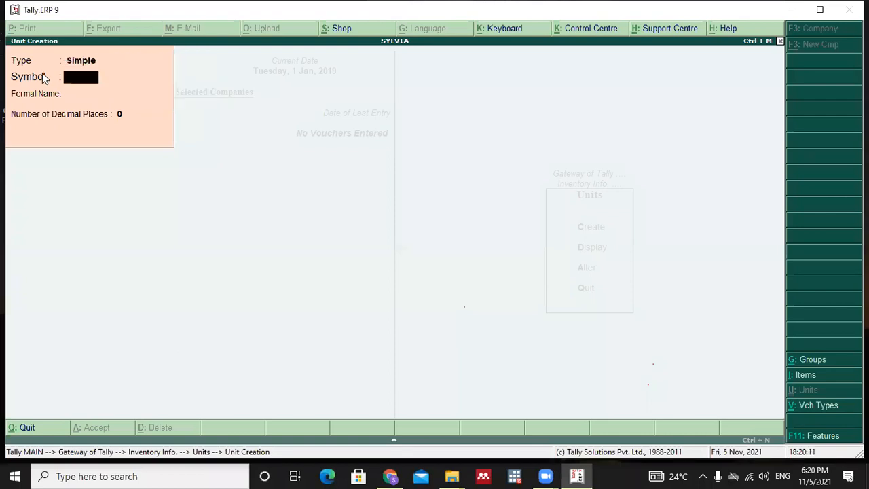
text(CRT)
key(Return)
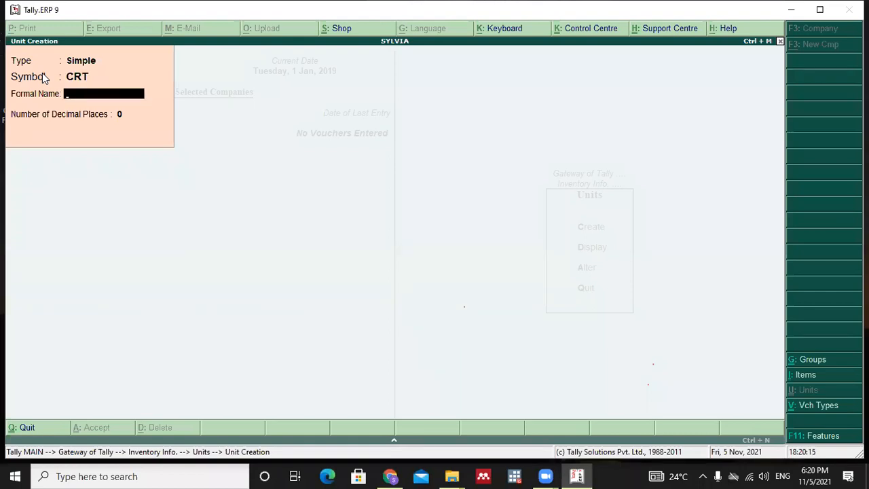
text(Crat)
text(e)
key(Return)
key(Return)
key(Return)
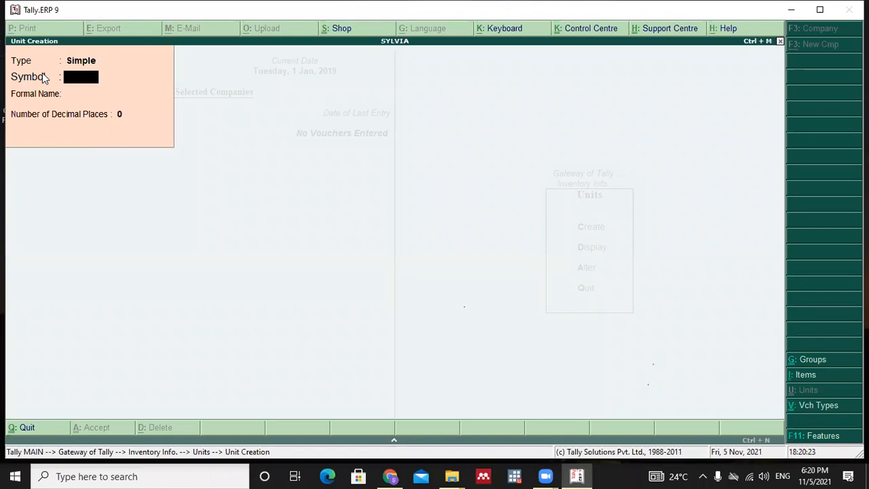
Create a simple unit of measure with symbol LTR, formal name Litre and 0 decimal places
text(LTR)
key(Return)
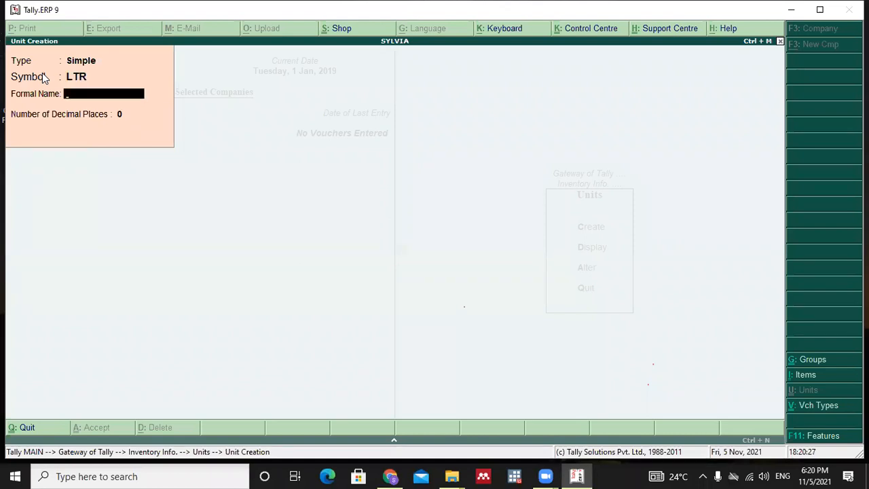
text(Litre)
key(Return)
key(Return)
key(Return)
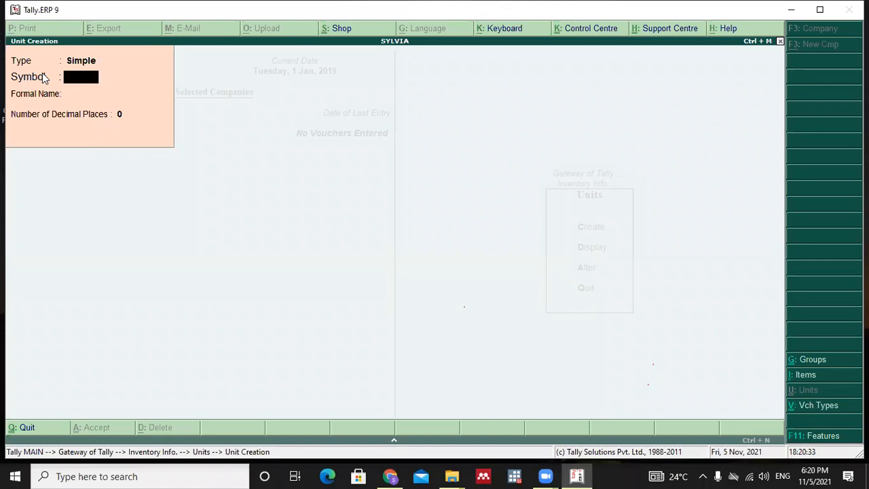
Create a simple unit of measure with symbol PCT, formal name Packet and 0 decimal places, and quit unit creation
text(PCT)
key(Return)
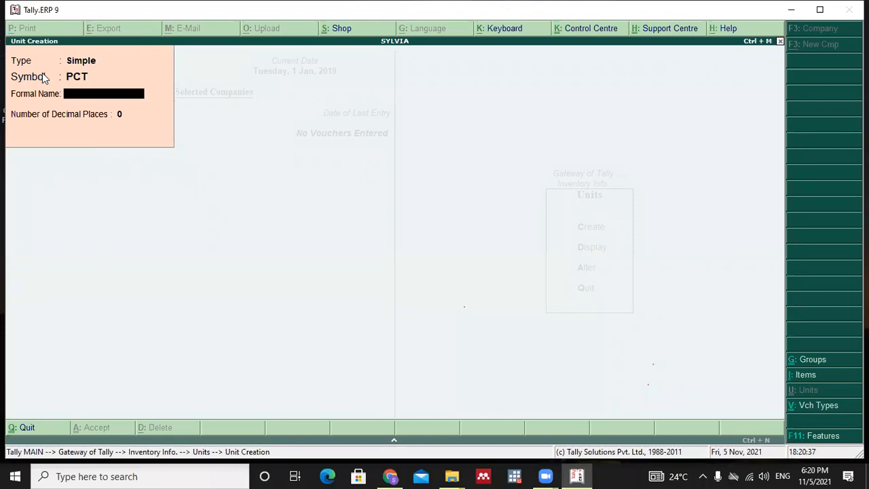
text(Packet)
key(Return)
key(Return)
key(Return)
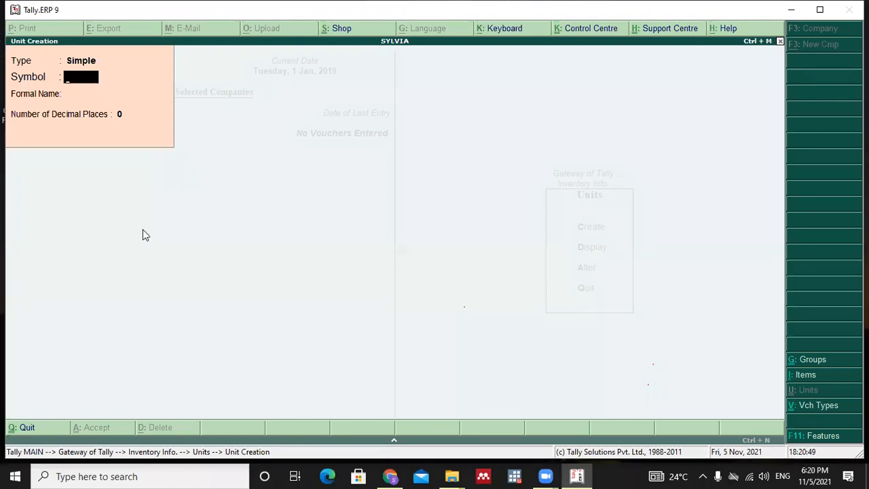
key(Escape)
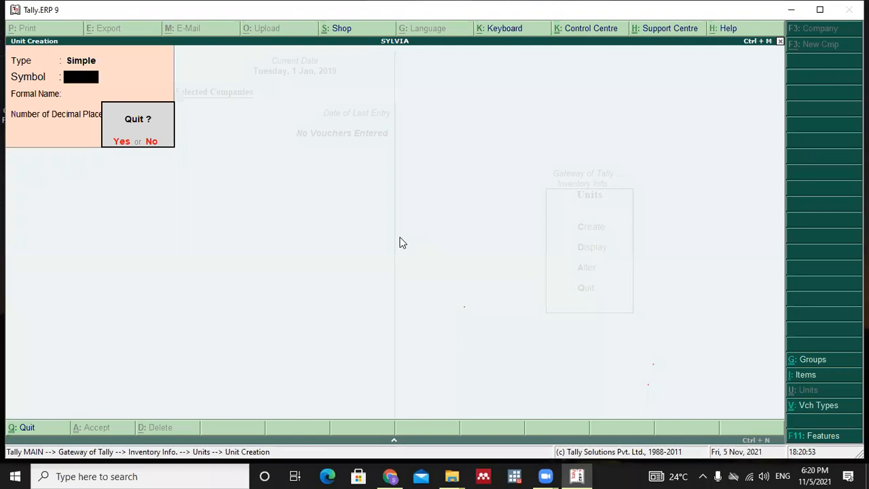
key(y)
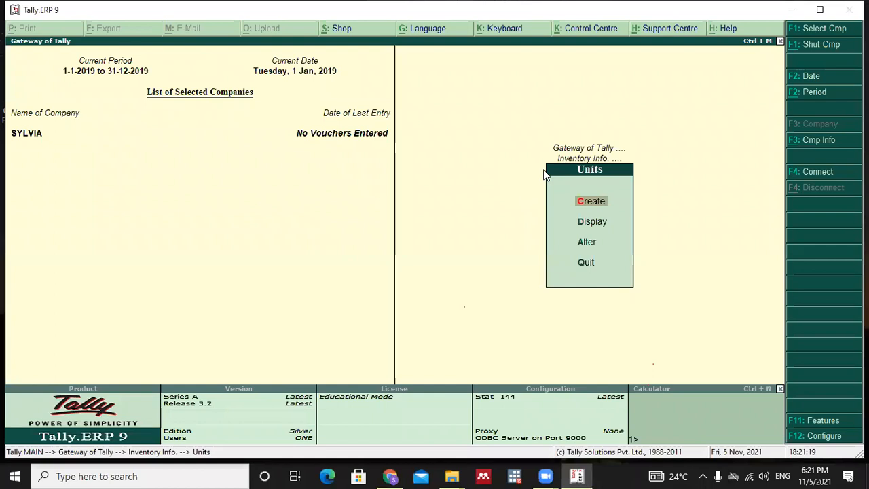
Go from the unit masters to the stock item masters and open the creation form for a single stock item
key(Escape)
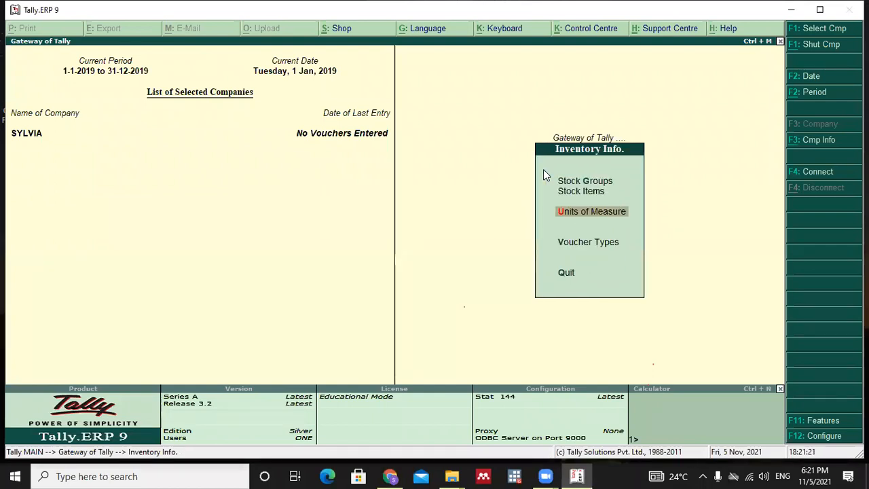
key(Up)
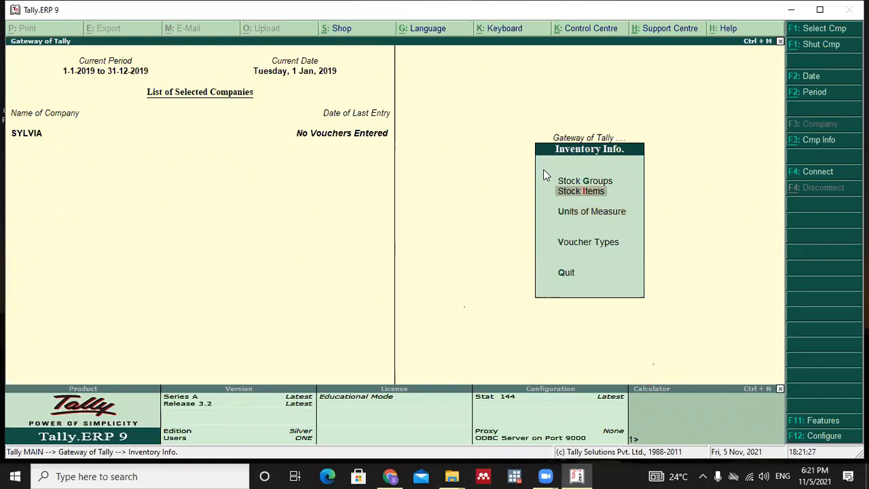
key(Escape)
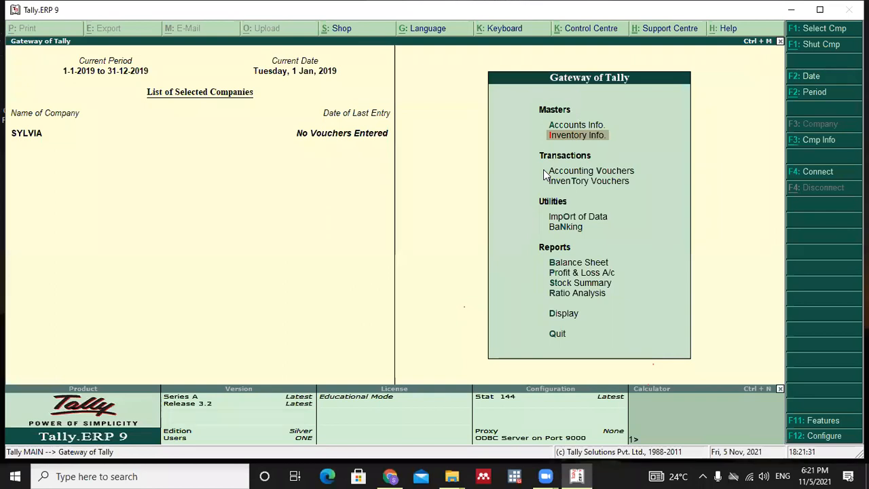
key(Return)
key(Down)
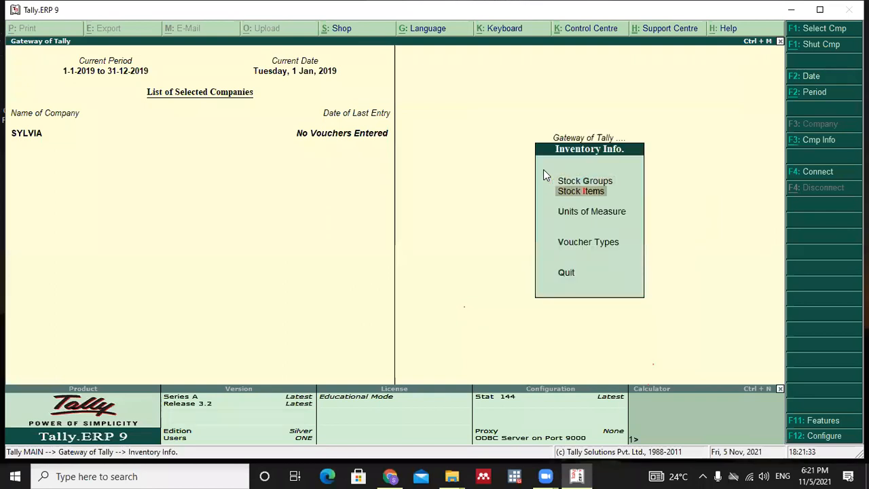
key(Down)
key(Up)
key(Return)
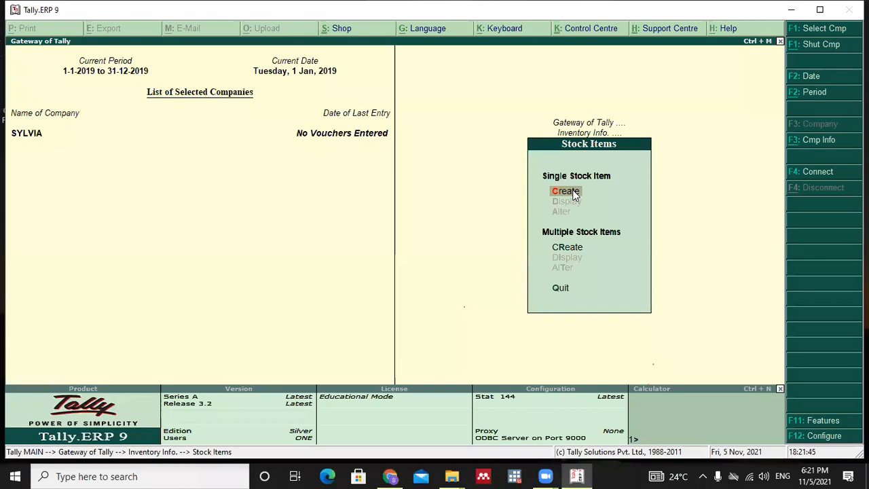
key(Return)
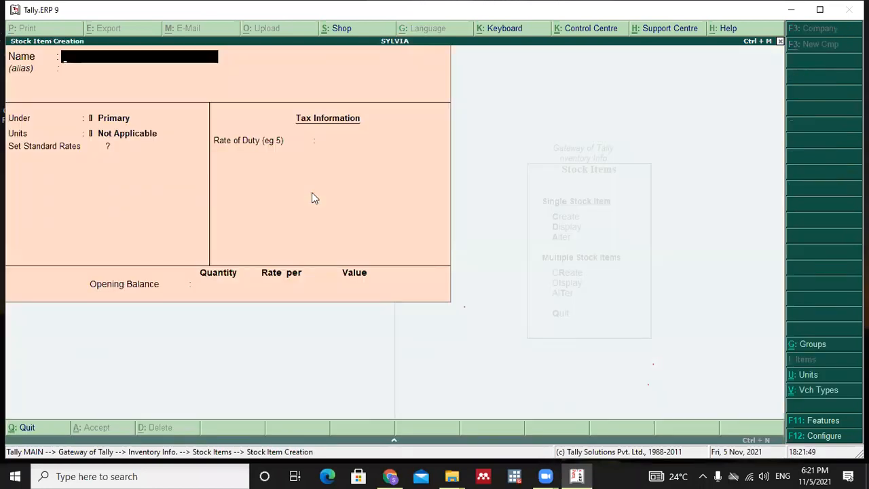
Name the new stock item Fanta, keep it under Primary without an alias, and choose CRT as its unit
text(Famt)
key(BackSpace)
key(BackSpace)
text(nta)
key(Return)
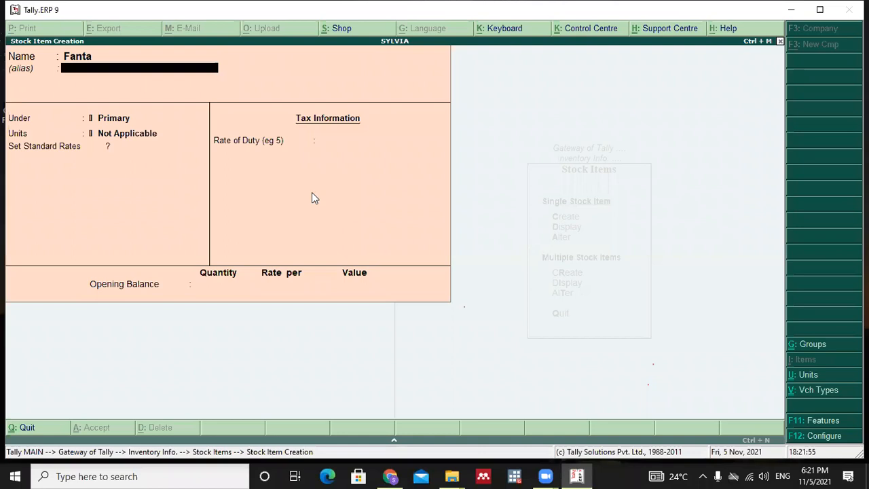
key(Return)
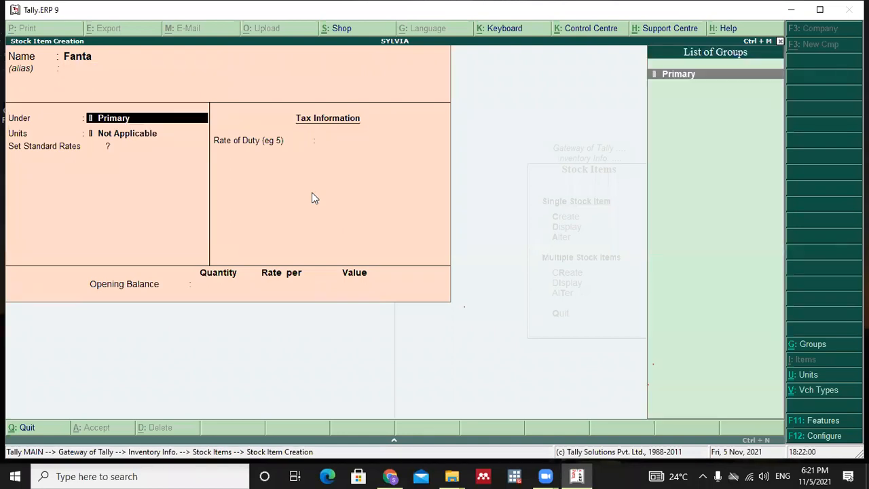
key(Return)
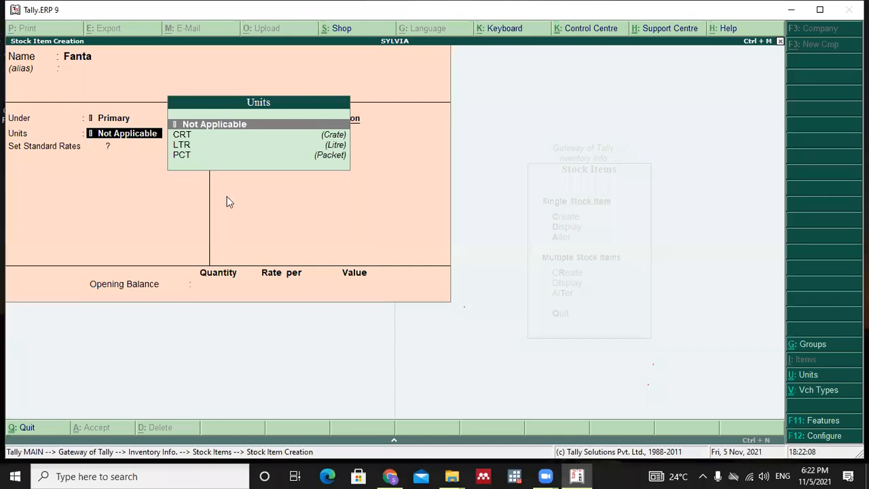
click(183, 135)
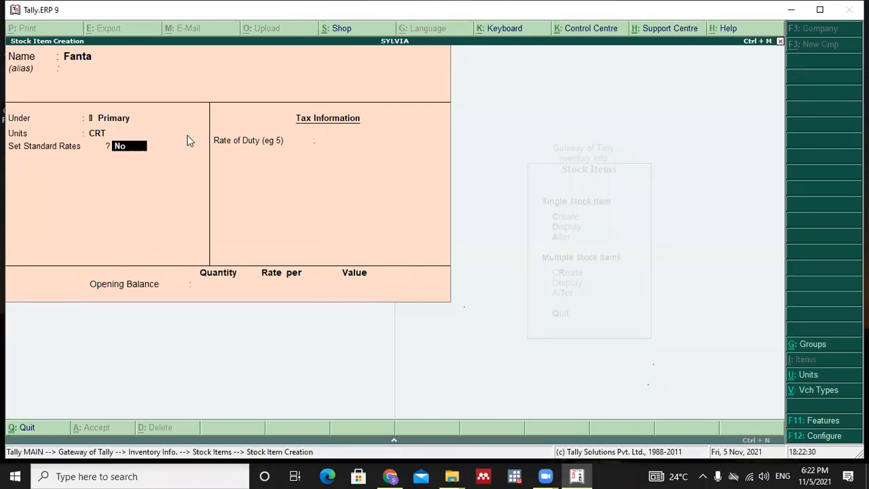
Enable standard rates for Fanta and set its cost to 18,000 and selling price to 24,500 per CRT, applicable from 1-Jan-2019
text(y)
key(Return)
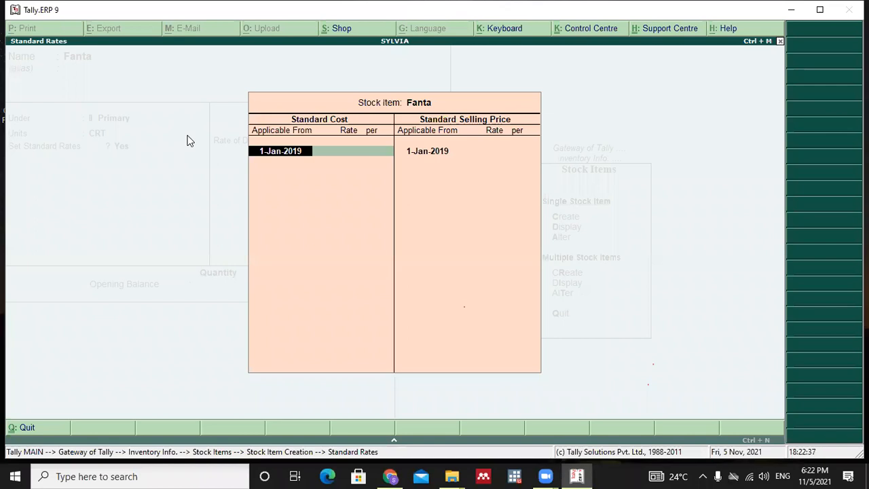
key(Return)
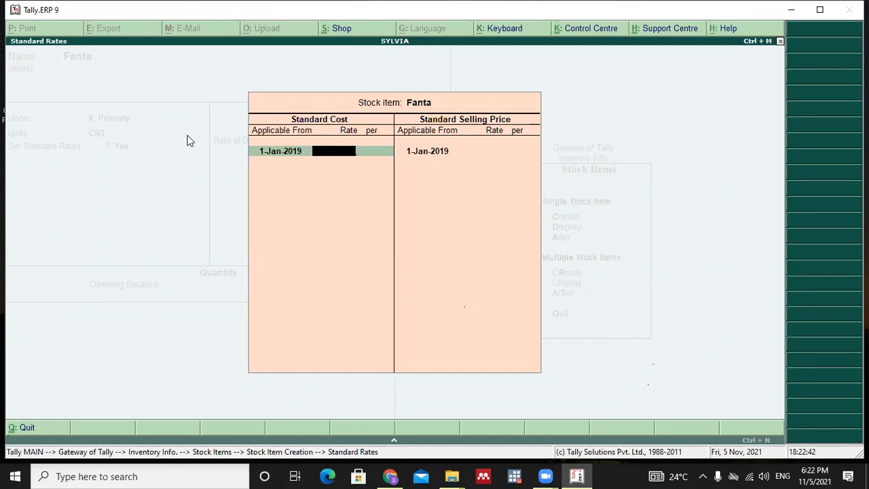
text(18,000)
key(Return)
key(Return)
key(Return)
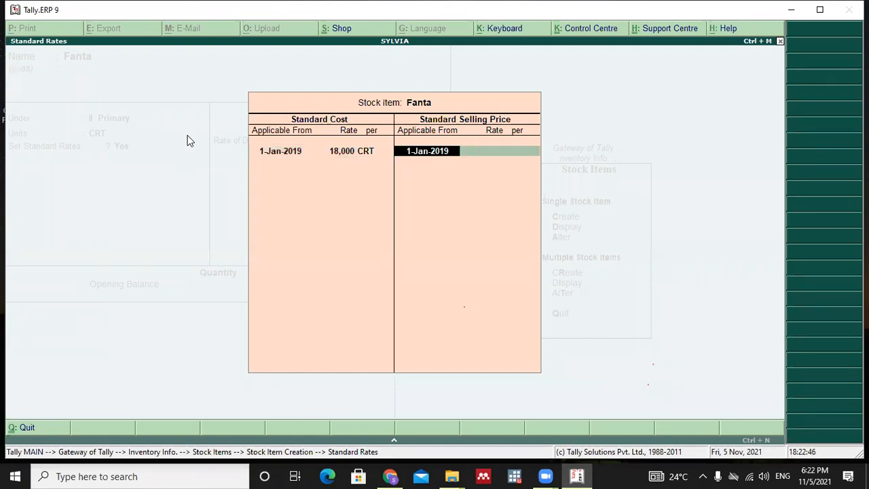
key(Return)
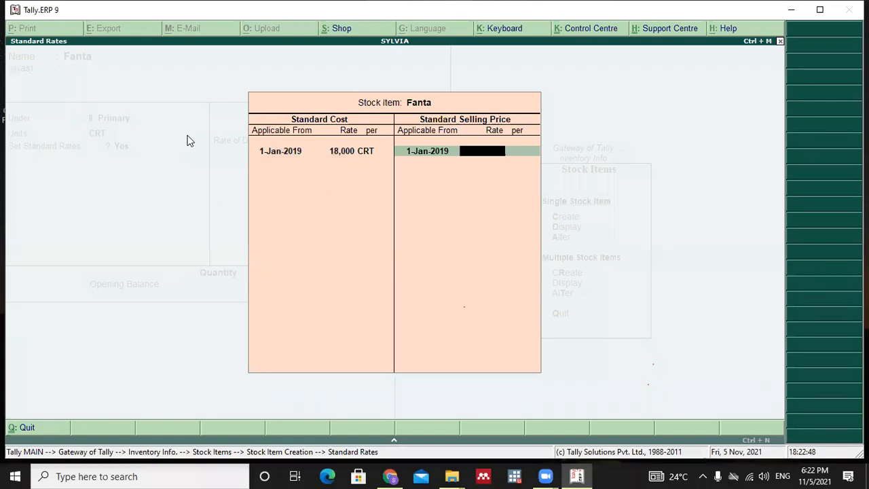
text(24500)
key(Return)
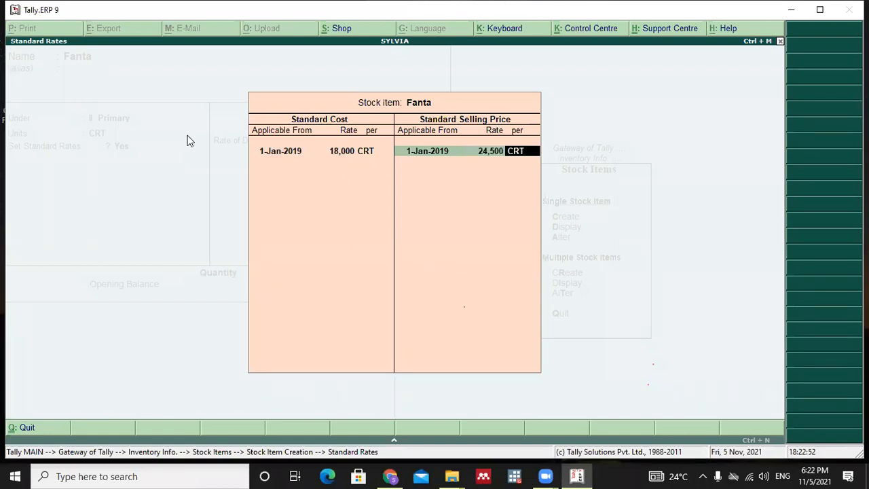
key(Return)
key(Return)
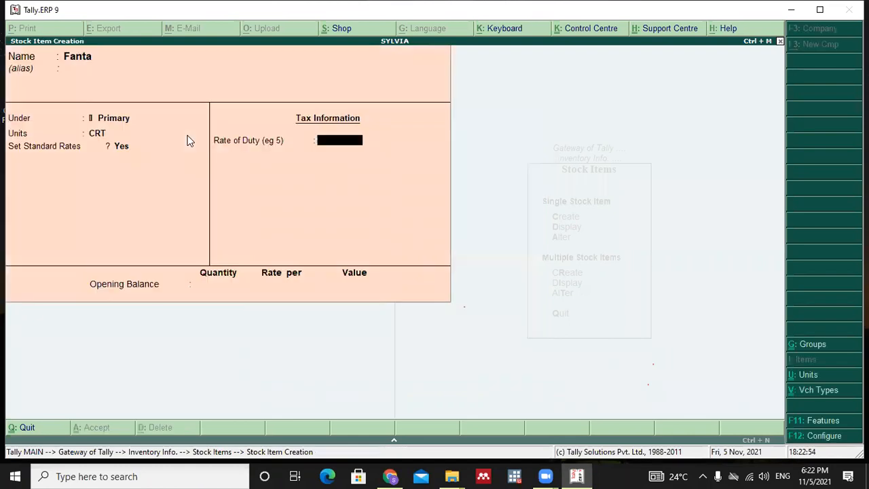
Leave Fanta's rate of duty at 0 and its opening balance empty, and accept the stock item
key(Return)
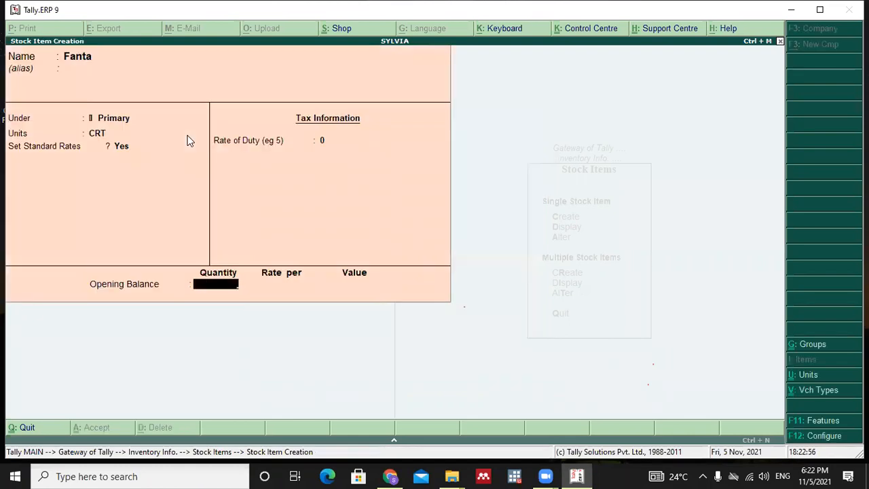
key(Return)
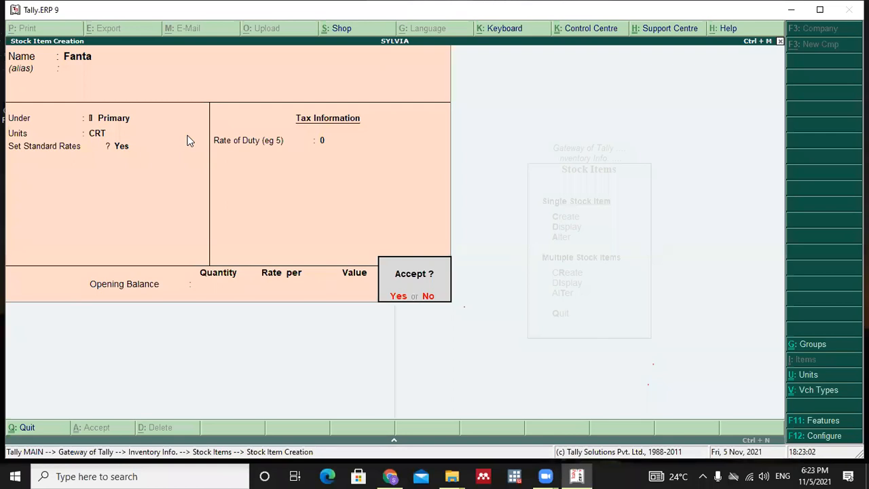
key(Return)
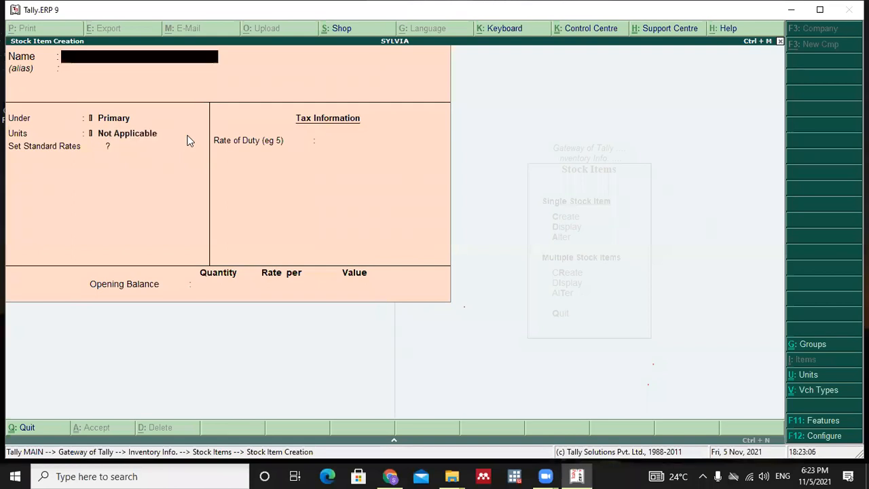
Start another stock item named Black Ink under Primary, without an alias, with LTR as its unit
text(Black Ink)
key(Return)
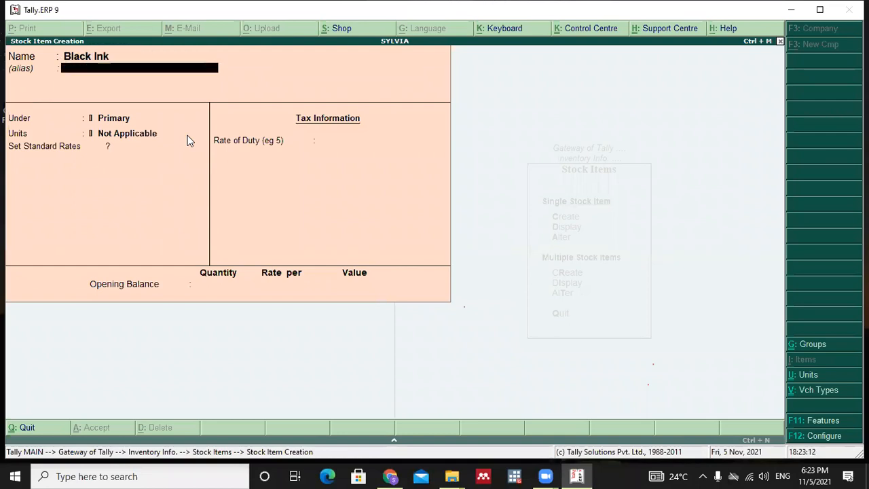
key(Return)
key(Return)
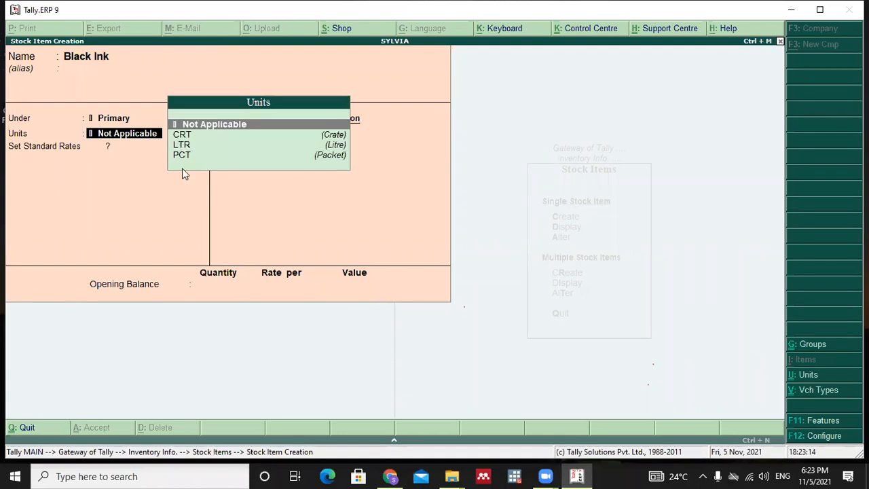
click(182, 145)
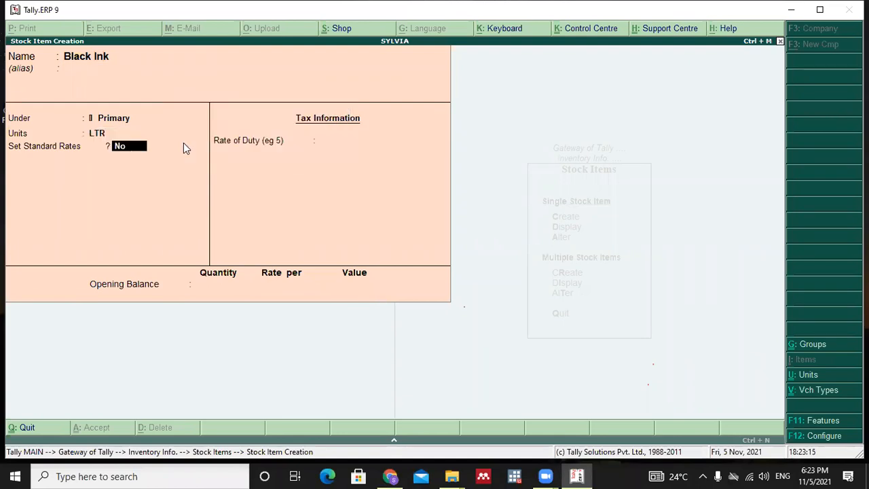
Enable standard rates for Black Ink and set its cost to 7,000 and selling price to 9,500 per LTR, applicable from 1-Jan-2019
text(y)
key(Return)
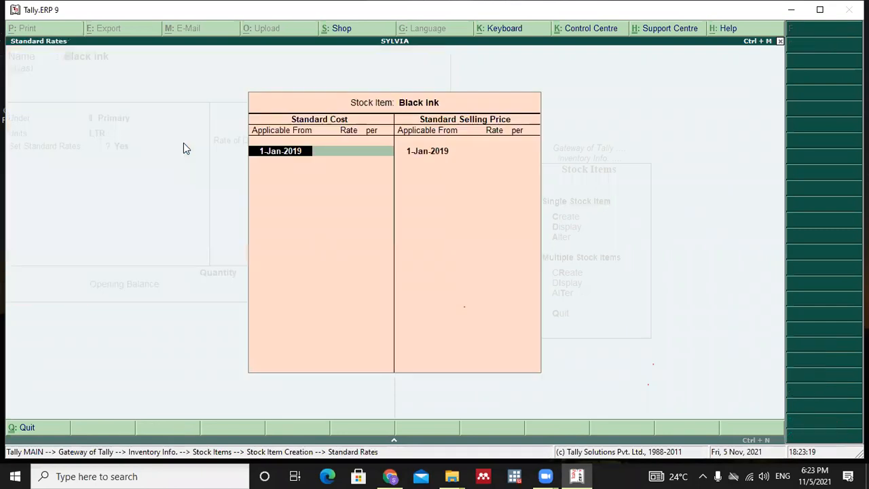
key(Return)
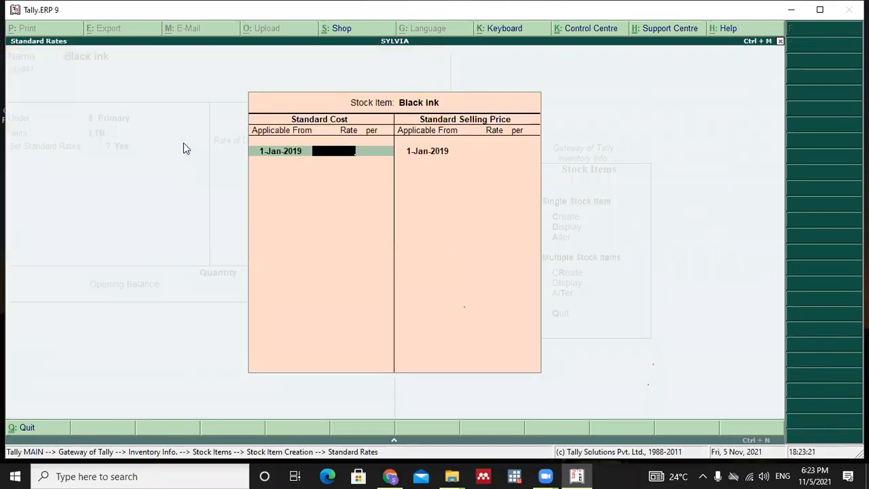
text(7000)
key(Return)
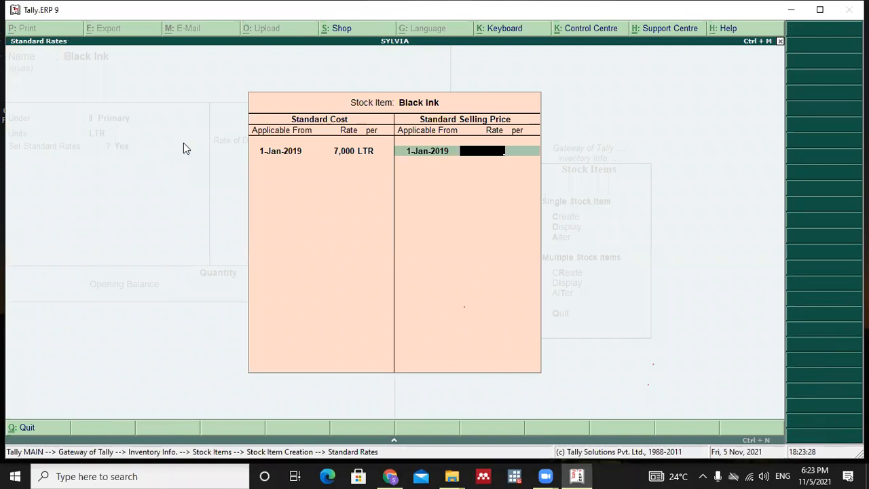
text(9500)
key(Return)
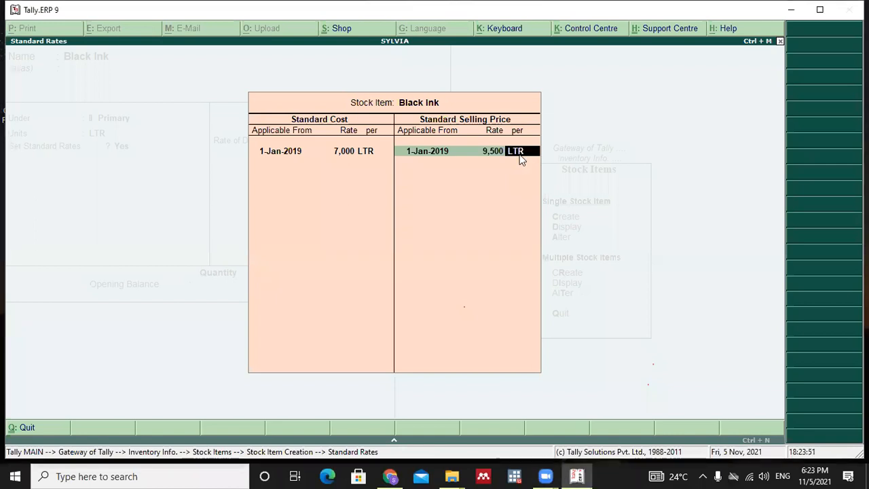
key(Return)
key(Return)
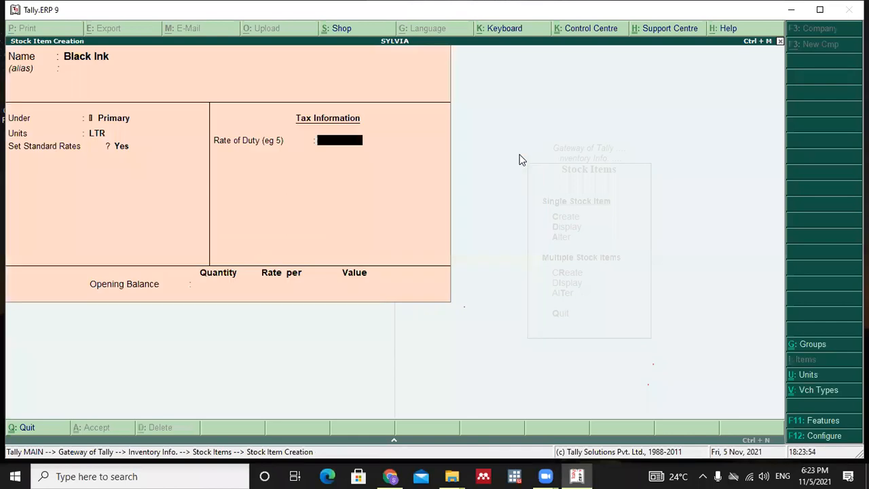
Leave Black Ink's rate of duty at 0 and its opening balance empty, and accept the stock item
key(Return)
key(Return)
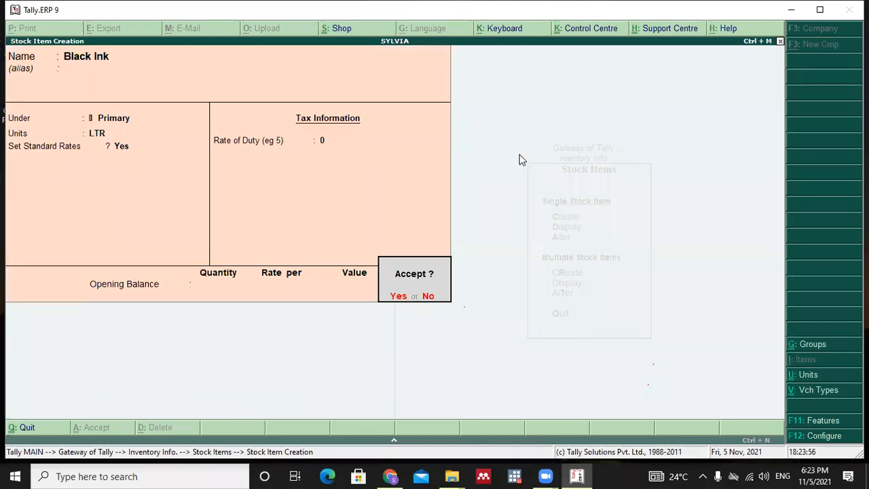
key(Return)
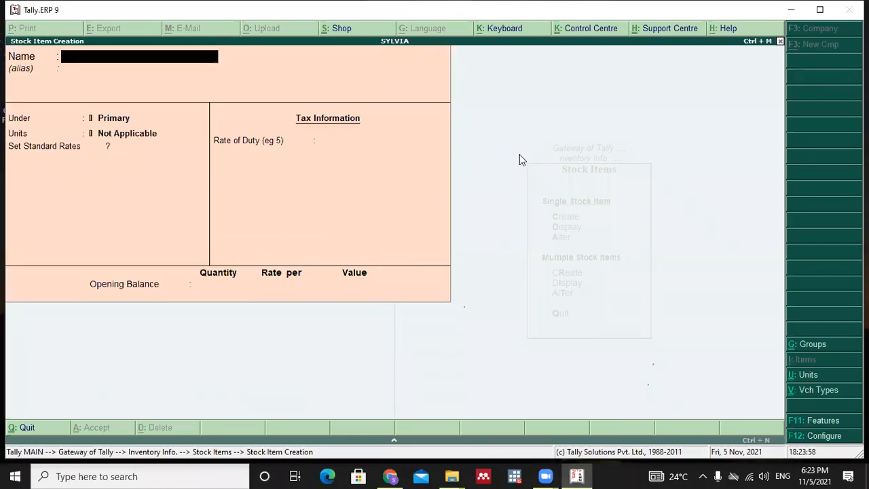
Start another stock item named Pens under Primary, without an alias, with PCT as its unit
text(Pens)
key(Return)
key(Return)
key(Return)
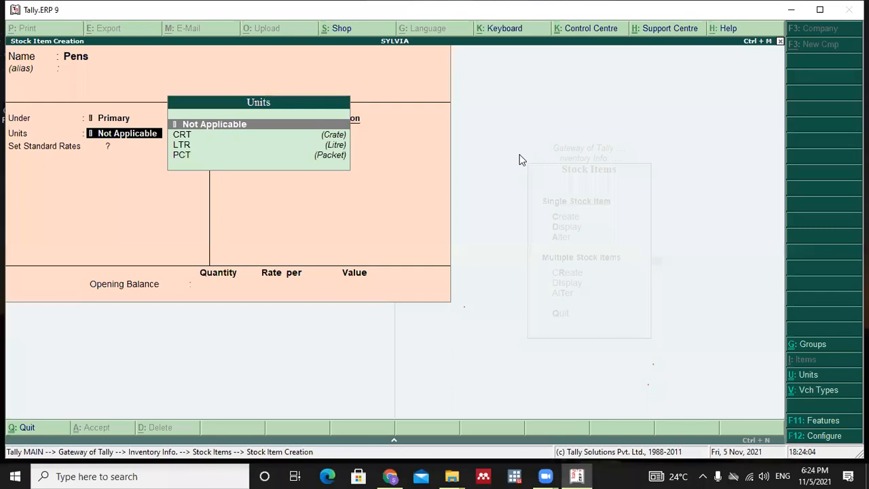
key(Down)
key(Down)
key(Down)
key(Return)
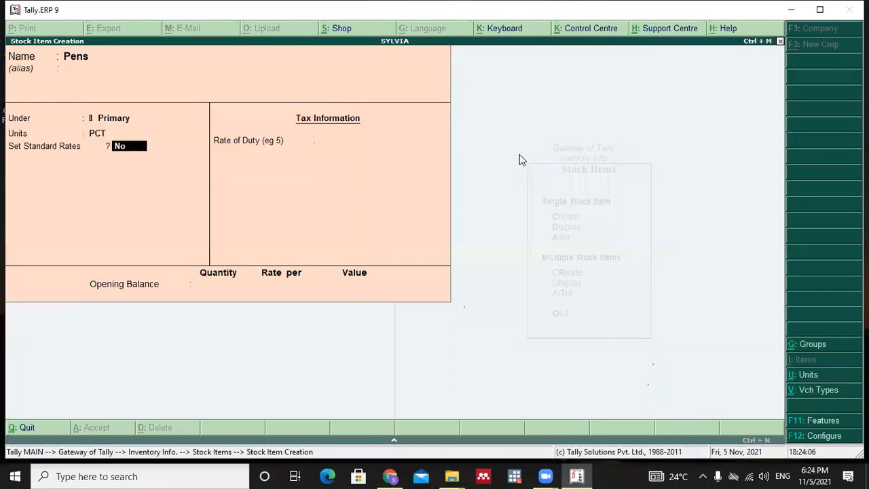
Enable standard rates for Pens and set its cost to 4,300 and selling price to 5,200 per PCT, applicable from 1-Jan-2019
text(y)
key(Return)
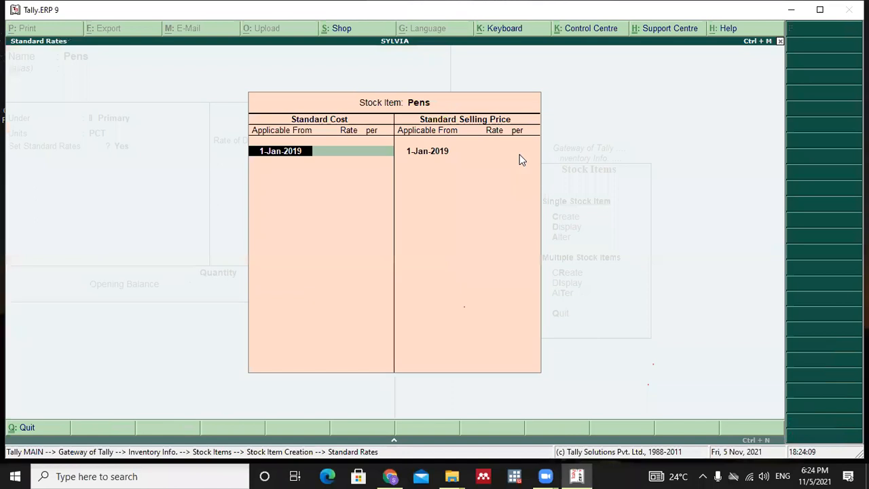
key(Return)
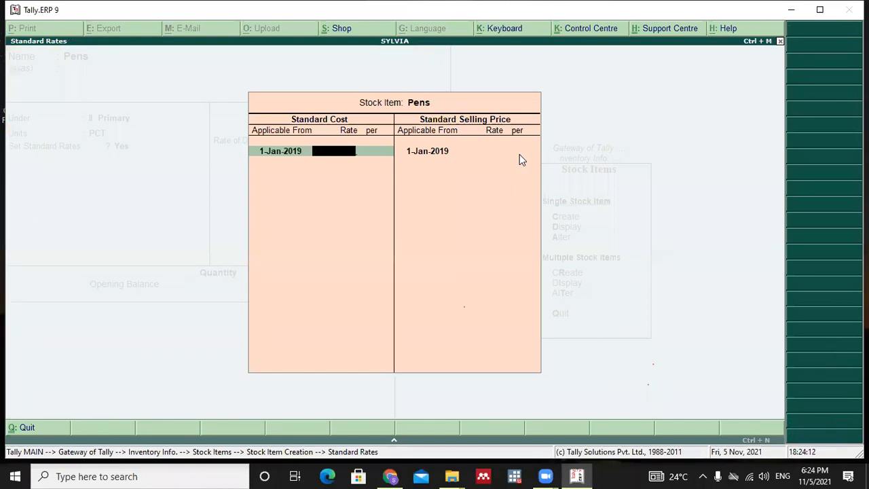
text(4,300)
key(Return)
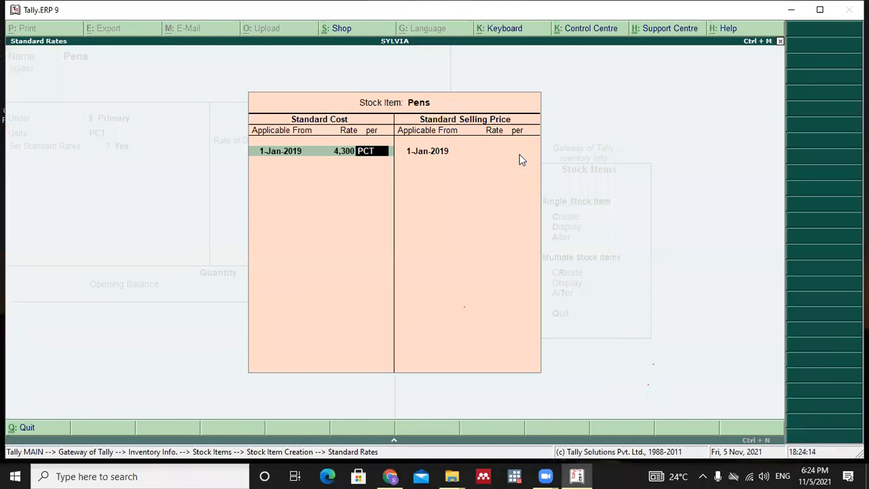
key(Return)
key(Return)
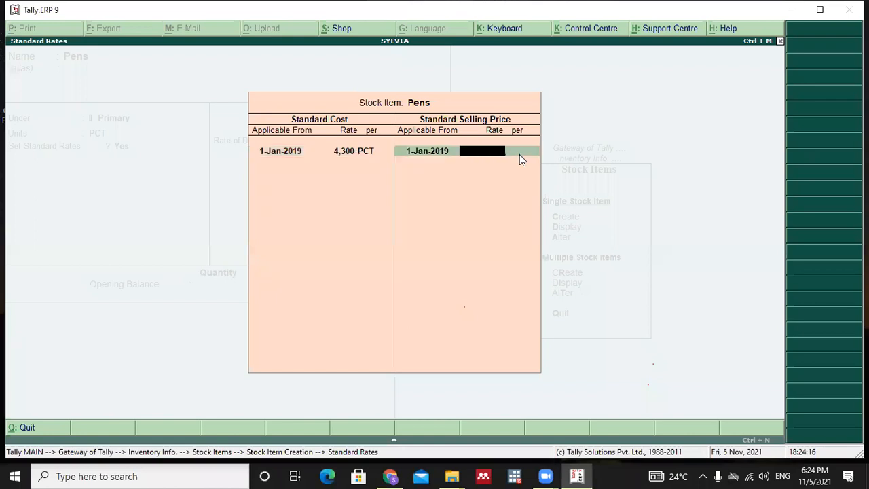
text(5,200)
key(Return)
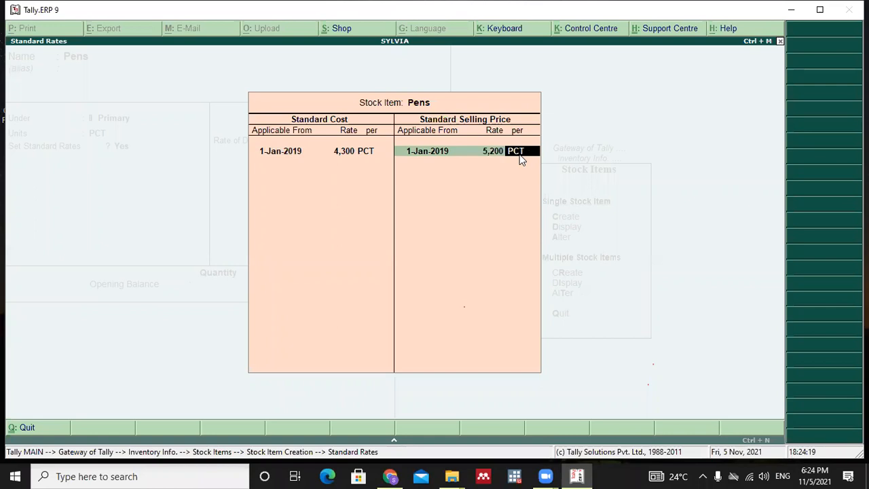
key(Return)
key(Return)
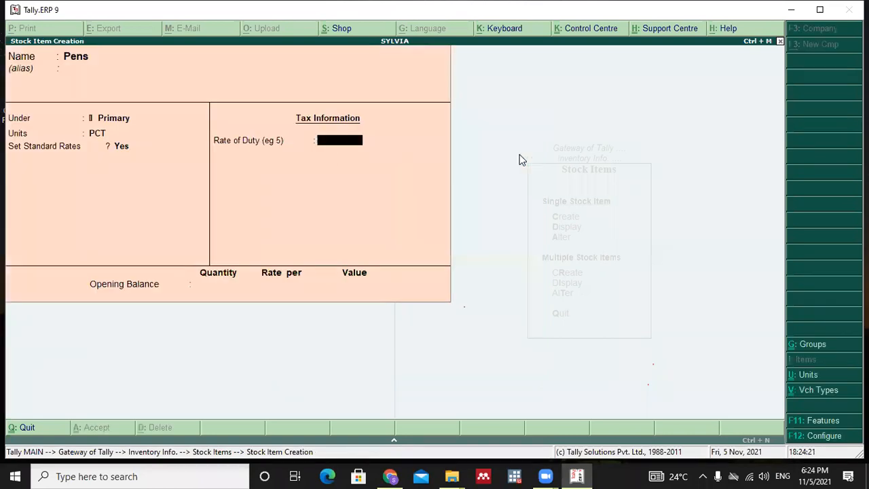
Leave Pens's rate of duty and opening balance empty, accept the stock item, and quit stock item creation
key(Return)
key(Return)
key(Return)
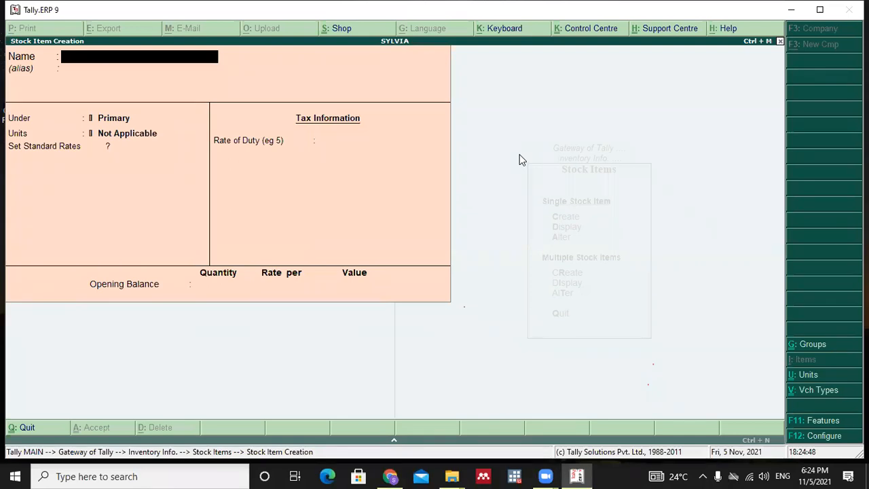
key(Escape)
key(Return)
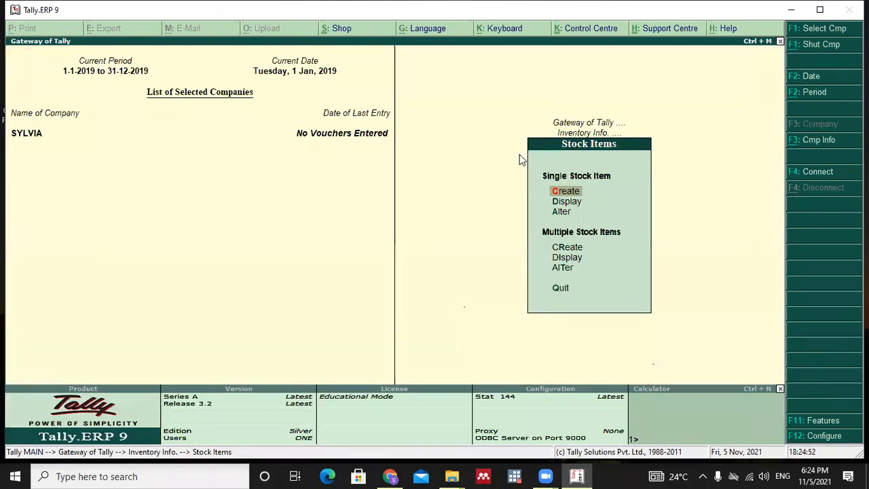
Check the list of stock items available for alteration, and return to the Gateway of Tally
key(Down)
key(Down)
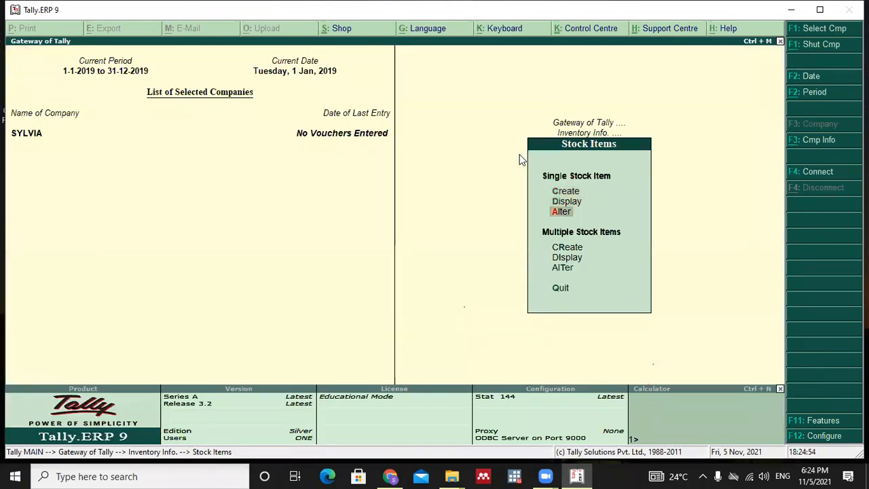
key(Return)
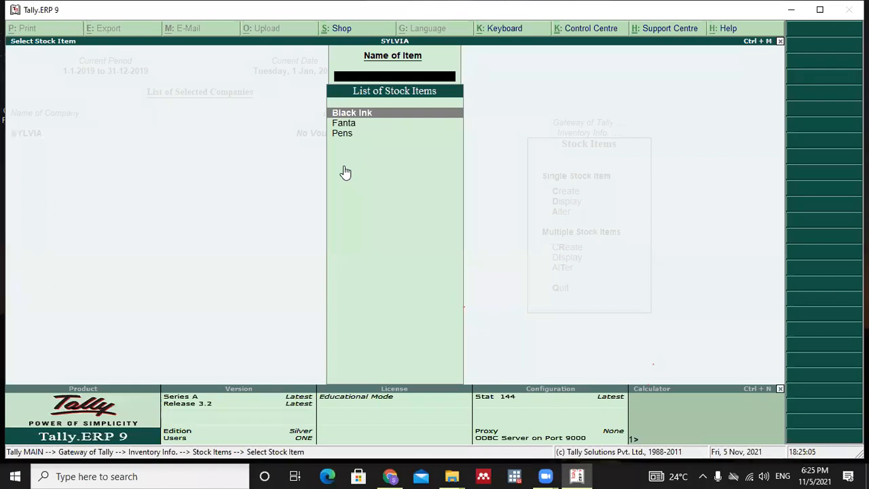
key(Escape)
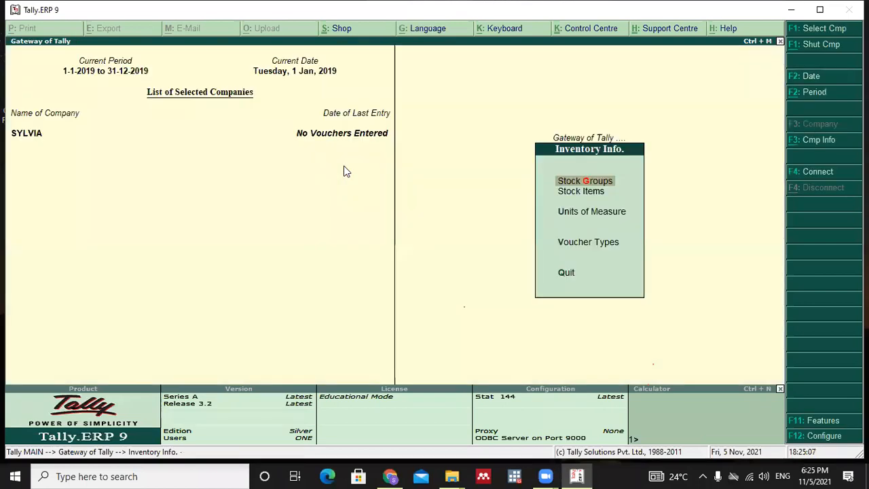
key(Escape)
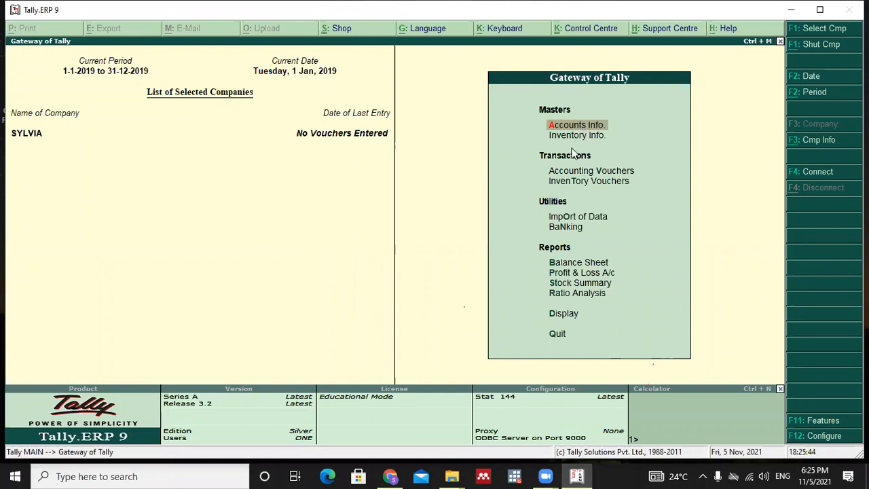
Start a new single ledger named Century Bottling Company, without an alias
key(Return)
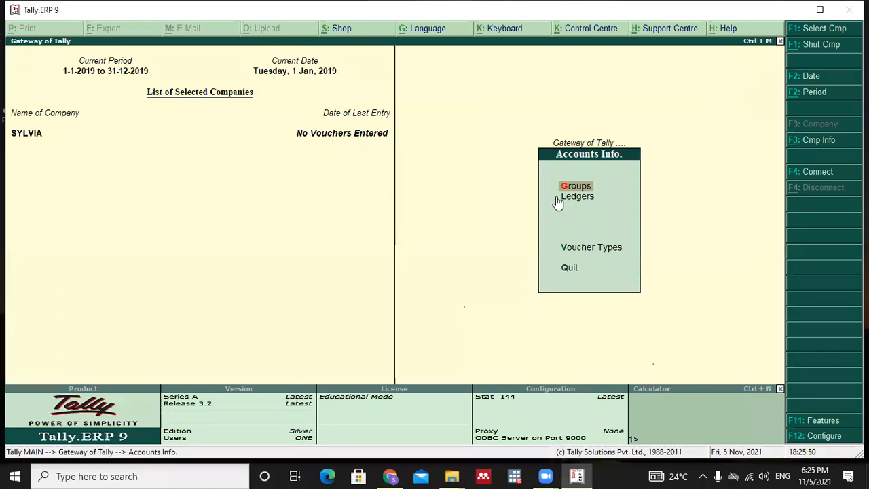
click(557, 196)
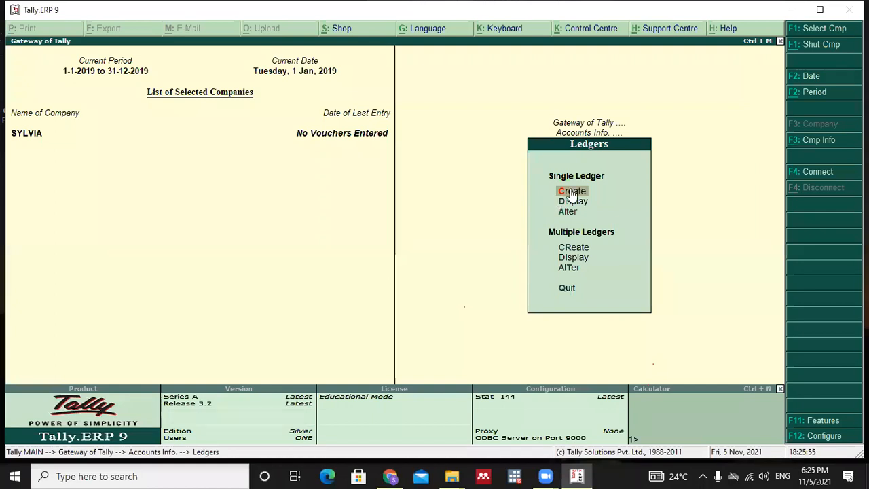
key(Return)
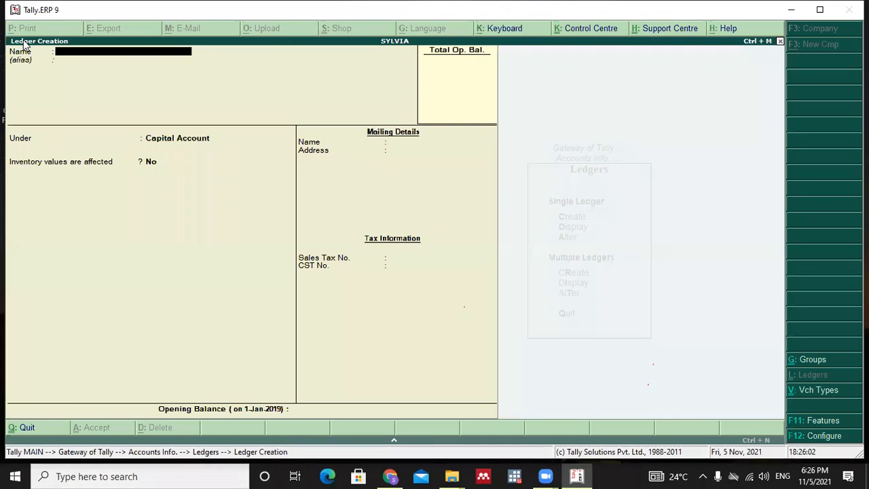
text(Cen)
text(tr)
text(a)
text(ury)
key(BackSpace)
key(BackSpace)
key(BackSpace)
key(BackSpace)
key(BackSpace)
text(ury Bottling Company.)
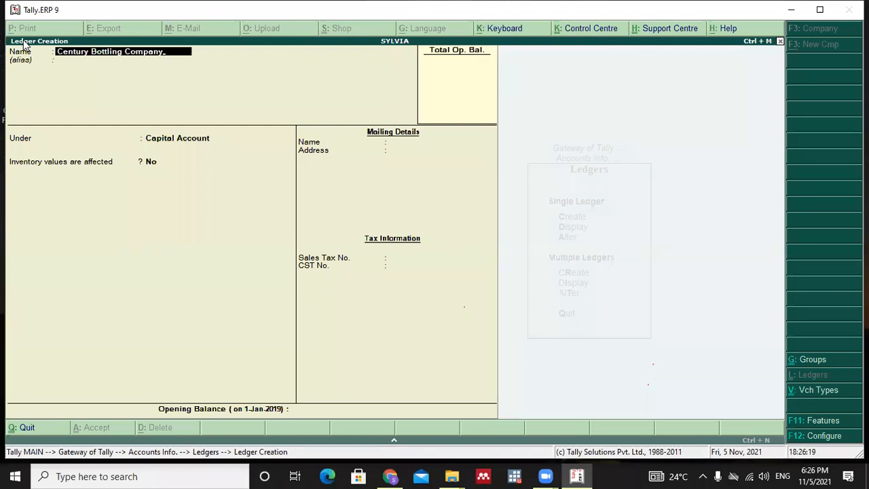
key(Return)
key(Return)
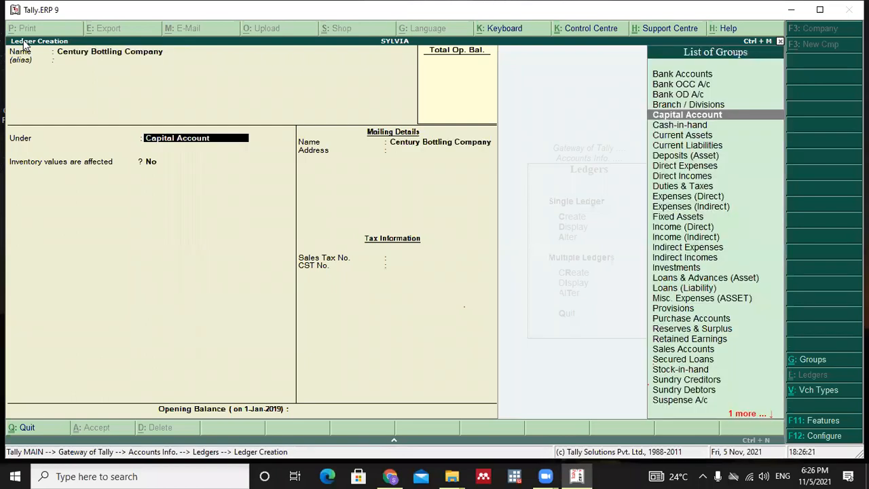
Place the Century Bottling Company ledger under Sundry Creditors, keeping bill-by-bill balances on, the default credit period empty and the mailing name as is
key(Down)
key(Down)
key(Down)
key(Down)
key(Down)
key(Down)
key(Down)
key(Down)
key(Down)
key(Down)
key(Down)
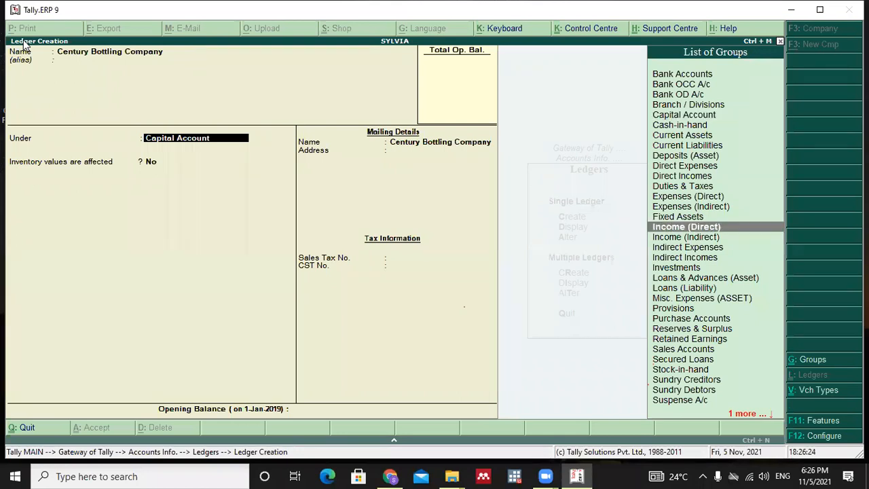
key(Down)
key(Down)
key(Down)
key(Down)
key(Down)
key(Down)
key(Down)
key(Down)
key(Down)
key(Down)
key(Down)
key(Down)
key(Down)
key(Down)
key(Down)
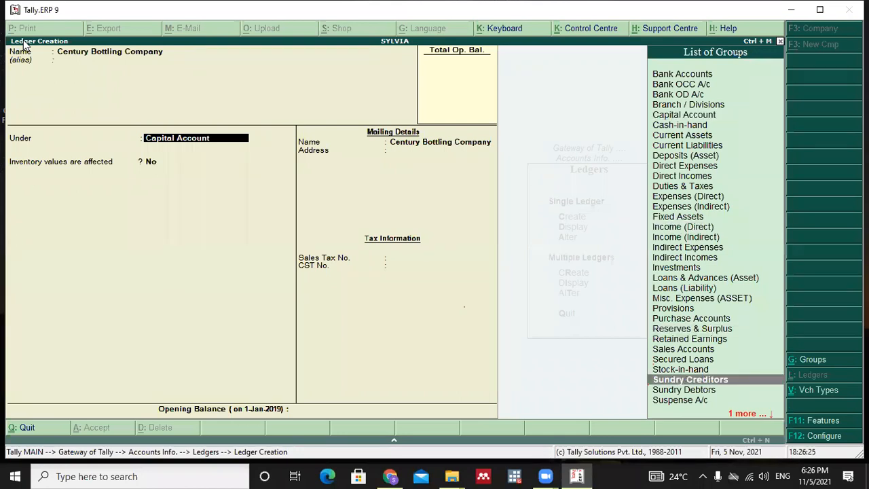
key(Return)
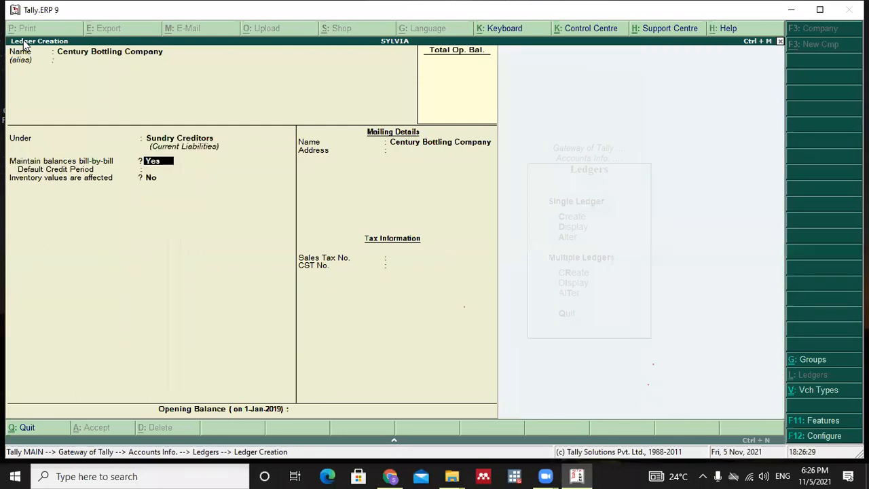
key(Return)
key(Return)
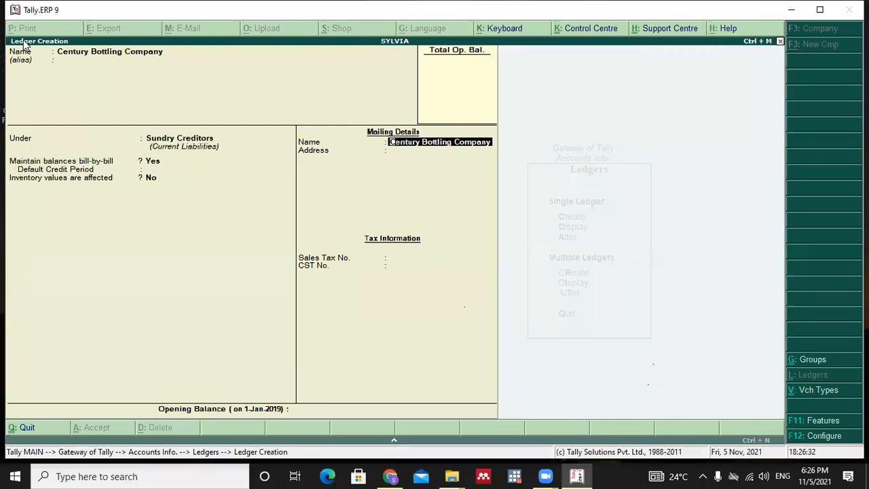
key(Return)
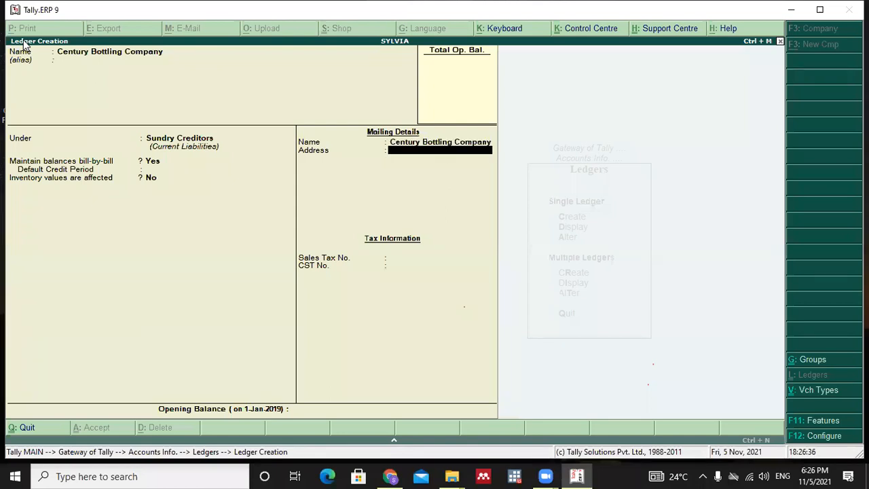
Enter Century Bottling Company's mailing address, leave the tax numbers and opening balance empty, and accept the ledger
text(Box 99 Jinja)
key(Return)
key(Return)
key(Return)
key(Return)
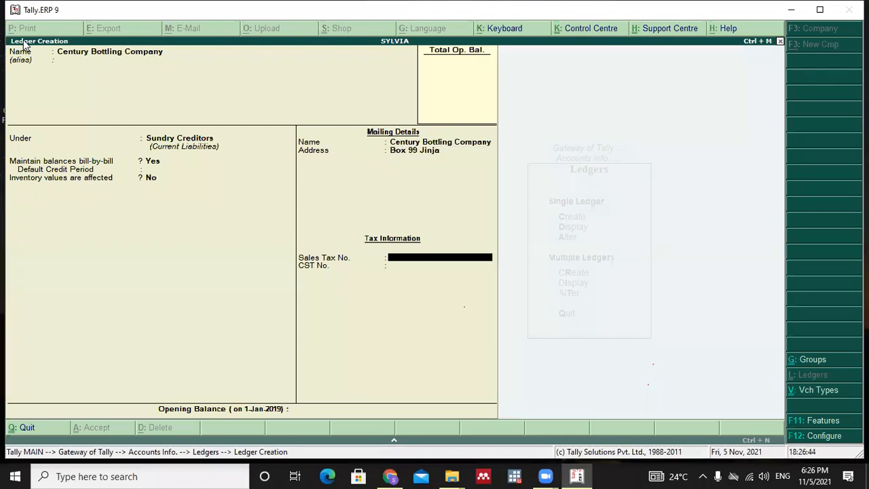
key(Return)
key(Return)
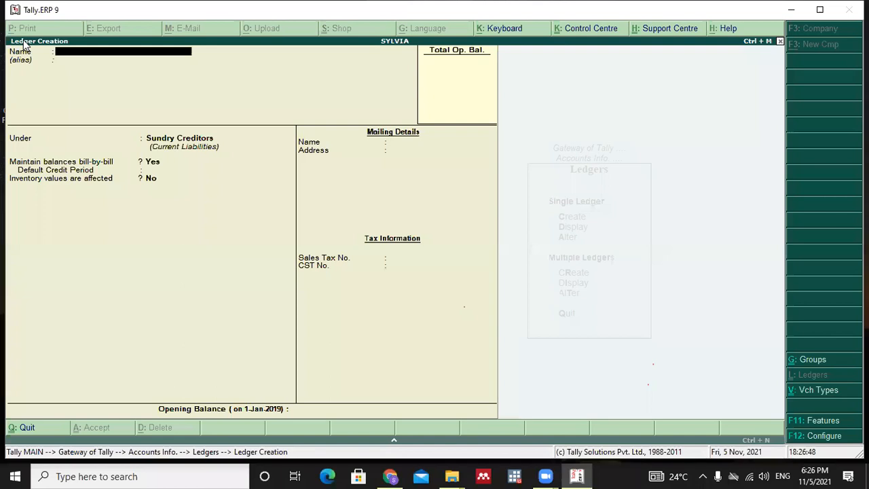
Start another ledger named Muk Painters under Sundry Creditors, without an alias, keeping bill-by-bill balances on and the default credit period empty
text(Muk Painters)
key(Return)
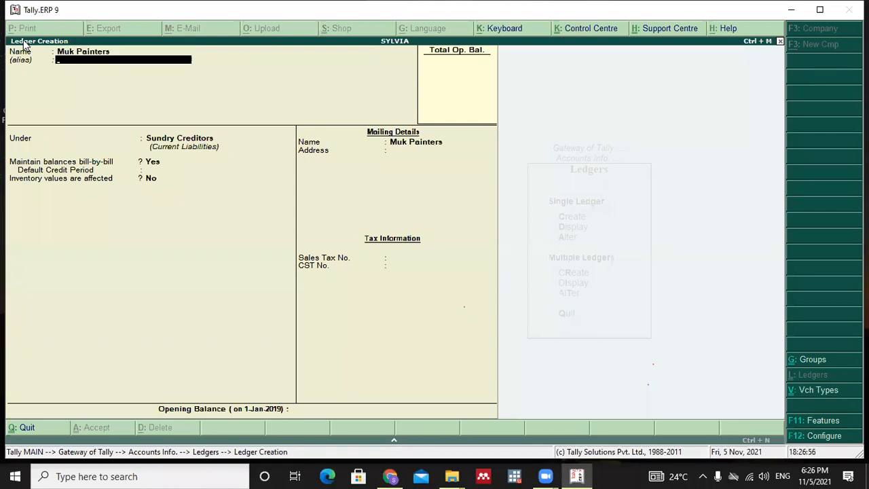
key(Return)
key(Return)
key(Return)
key(Return)
key(Return)
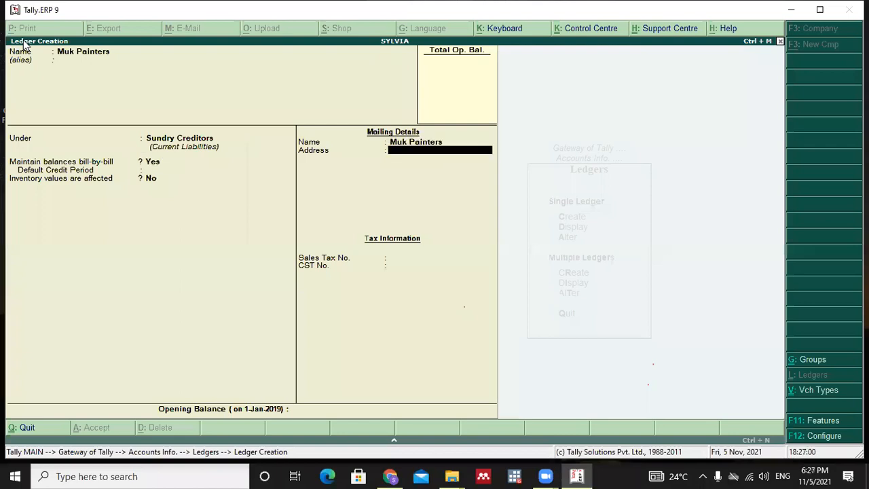
Enter Muk Painters' mailing address, leave the tax numbers and opening balance empty, and accept the ledger
text(Box 95 Kampala)
key(Return)
key(Return)
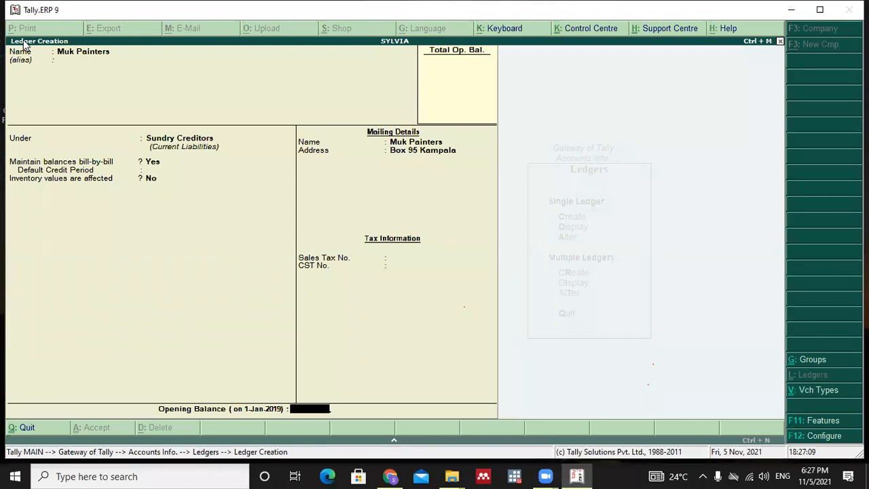
key(Return)
key(Return)
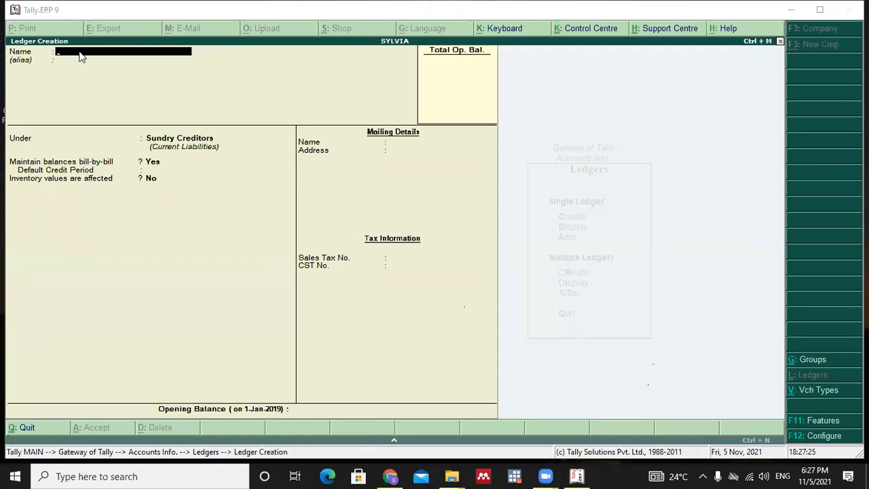
Start another ledger named Pickfare under Sundry Creditors, without an alias, keeping bill-by-bill balances on and the default credit period empty
text(Pick)
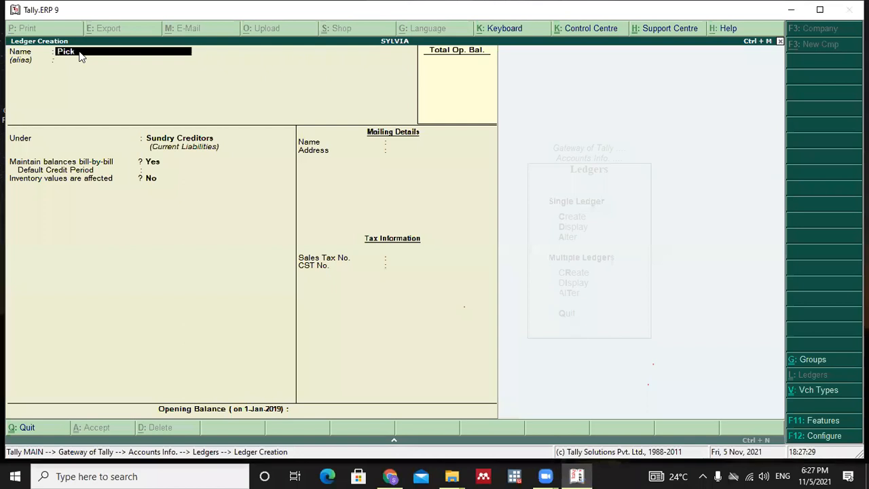
text(fo)
text(re)
key(Return)
key(Return)
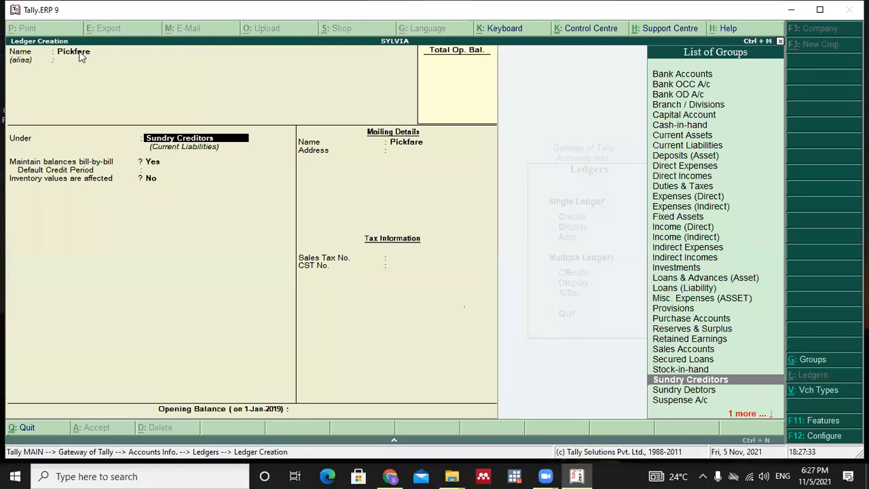
key(Return)
key(Return)
key(Return)
key(Return)
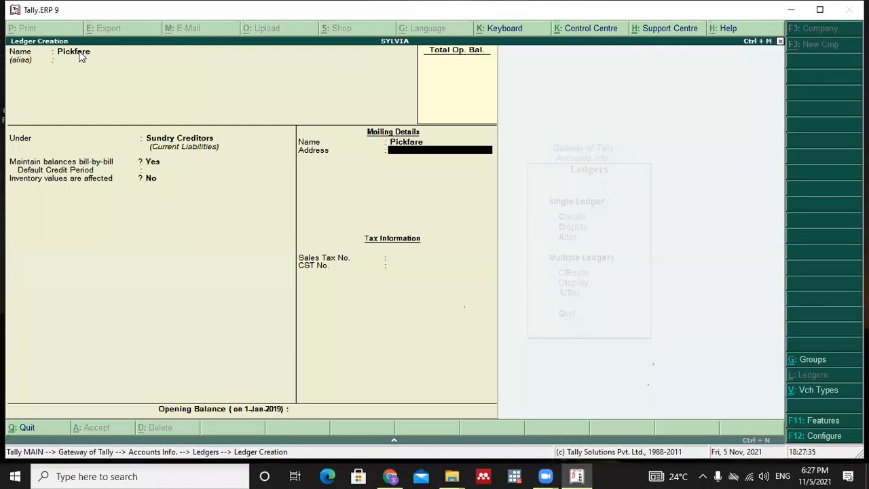
Enter Pickfare's mailing address, leave the tax numbers and opening balance empty, and accept the ledger
text(Box11 Masaka)
key(Return)
key(Return)
key(Return)
key(Return)
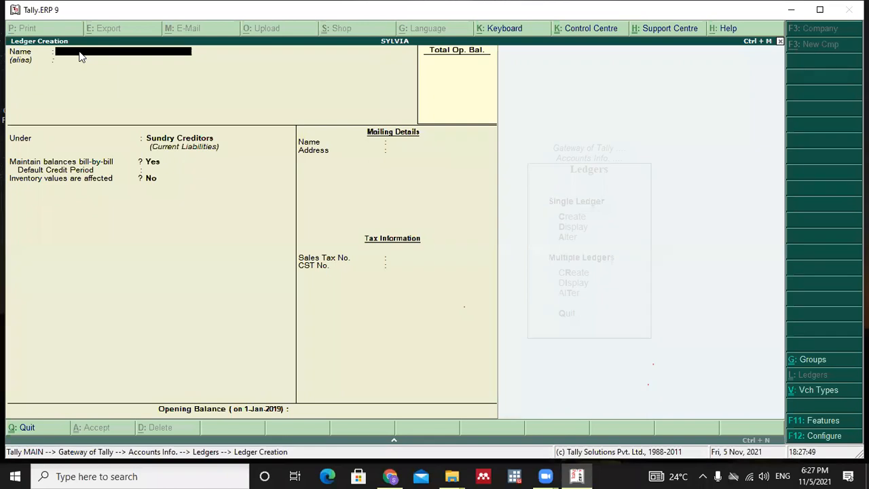
Start another ledger named Spa Uganda Ltd under Sundry Debtors, without an alias, keeping bill-by-bill balances on and the default credit period empty
text(S)
text(po)
text( Uganda)
text( Ltd)
key(Return)
key(Return)
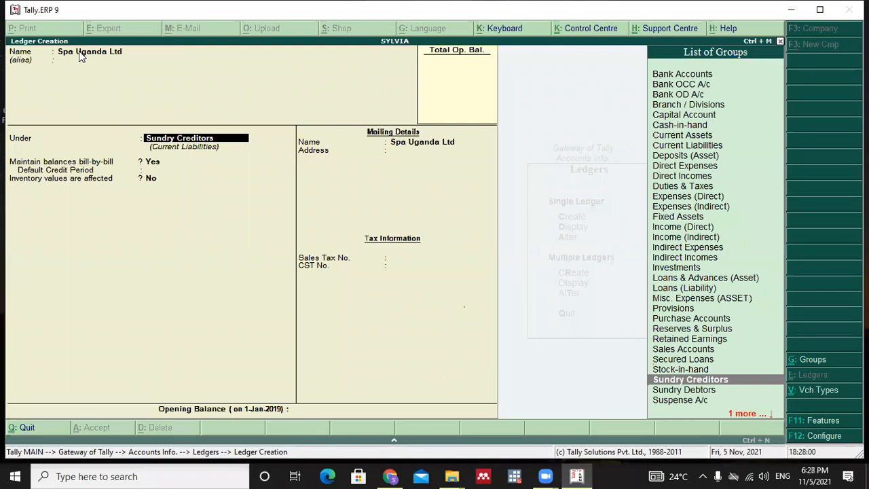
key(Down)
key(Return)
key(Return)
key(Return)
key(Return)
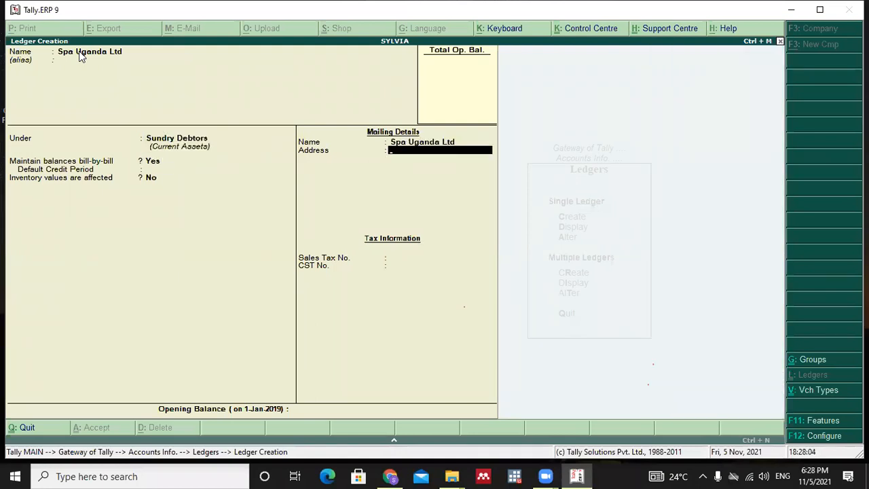
Enter Spa Uganda Ltd's mailing address, leave the tax numbers and opening balance empty, and accept the ledger
text(Box 55)
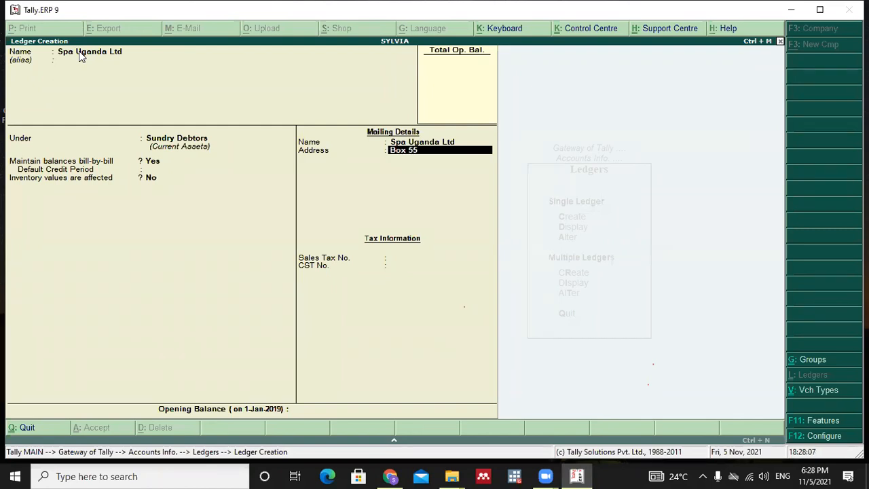
text( Kamapal)
key(Return)
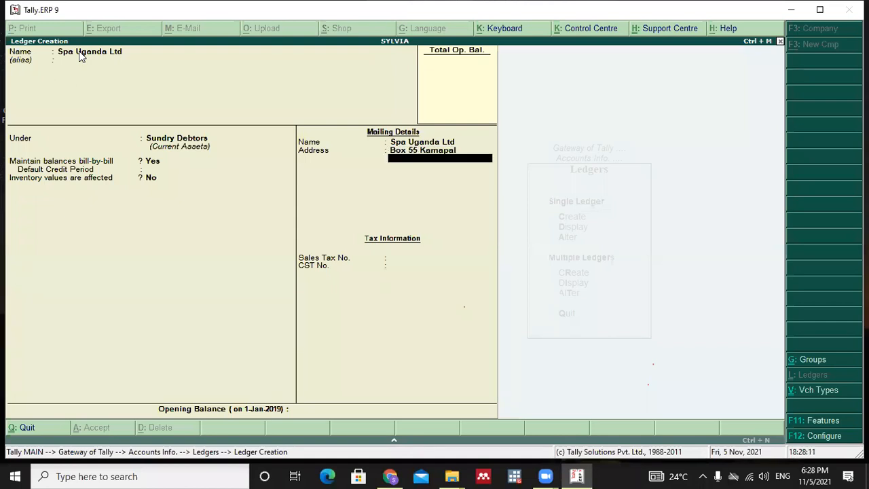
key(Return)
key(Return)
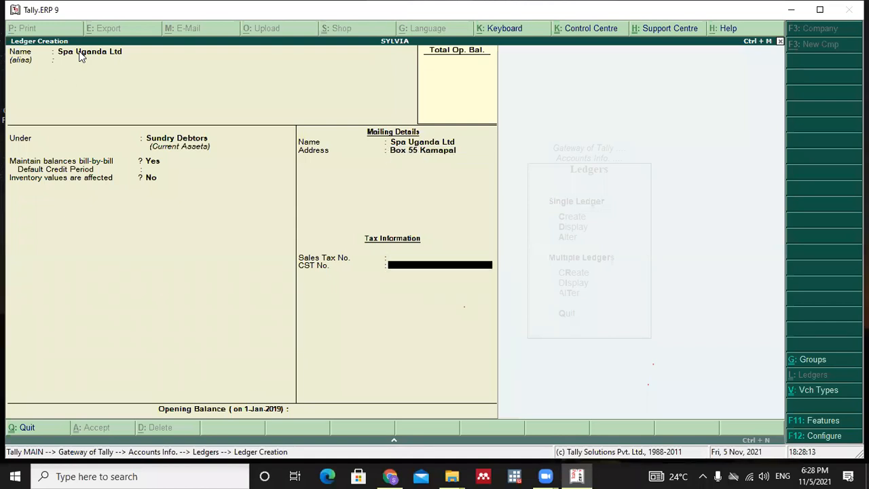
key(Return)
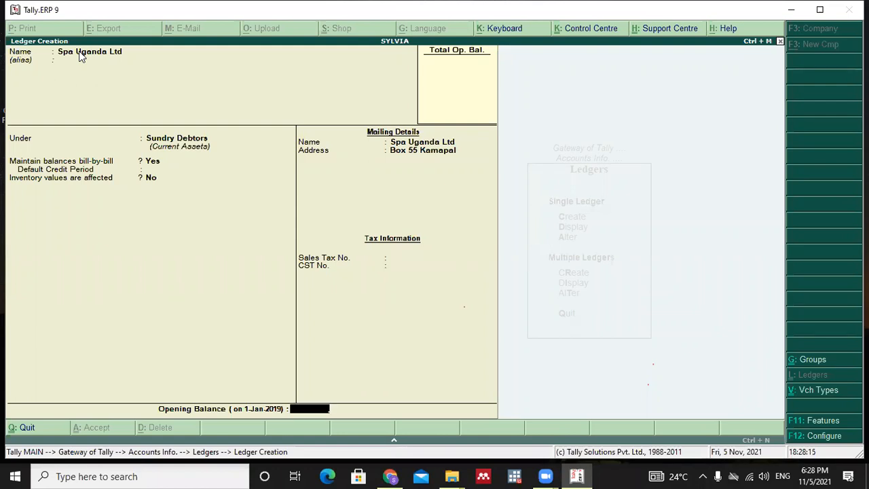
key(Return)
key(Return)
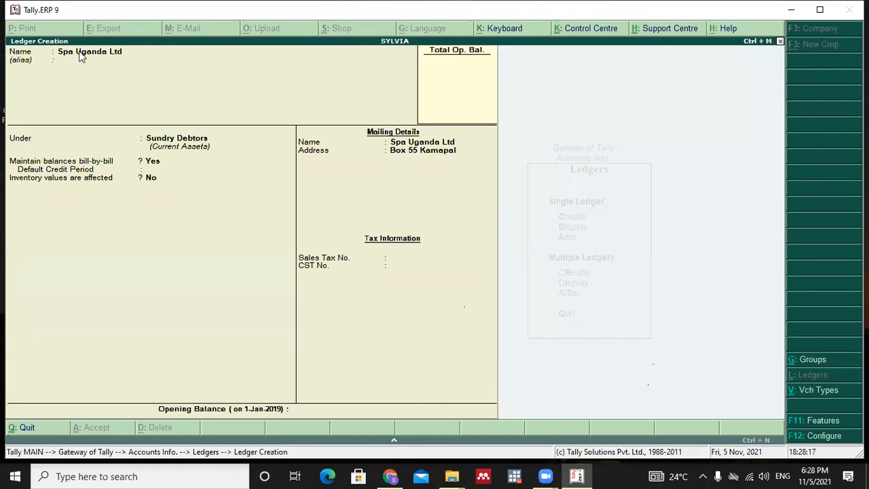
Start another ledger named National University under Sundry Debtors, without an alias, keeping bill-by-bill balances on and the default credit period empty
text(National)
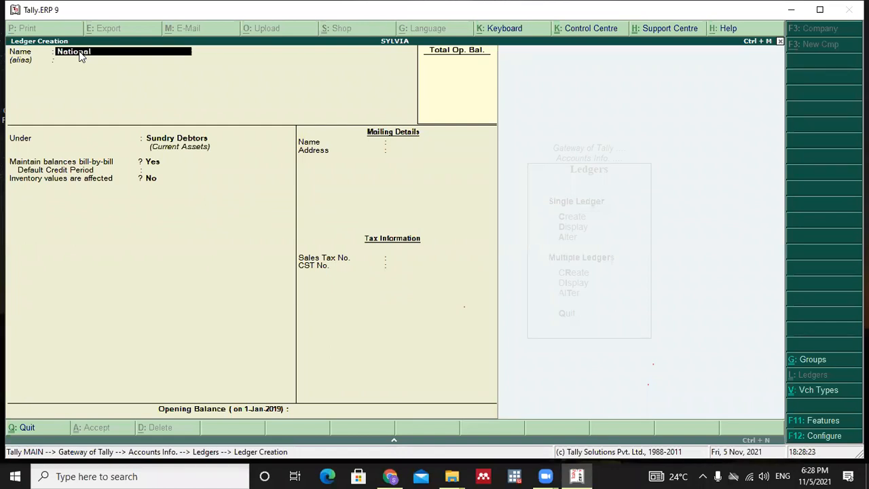
text( University)
key(Return)
key(Return)
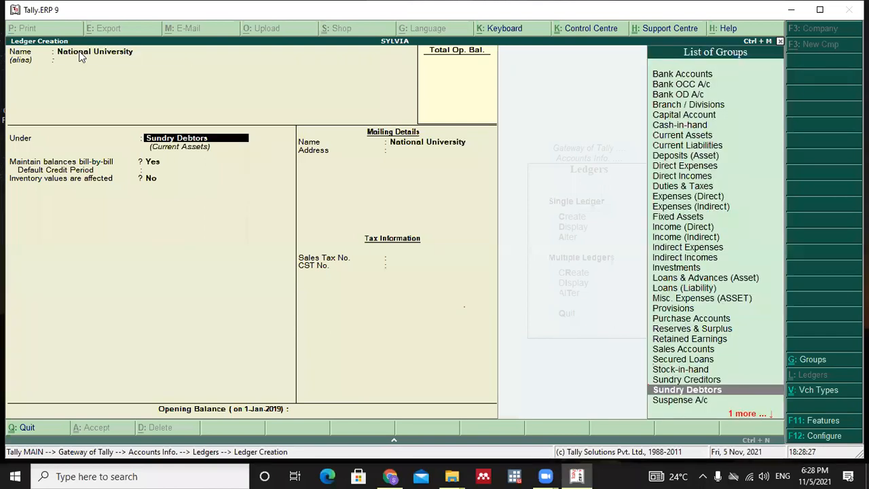
key(Return)
key(Return)
key(Return)
key(Return)
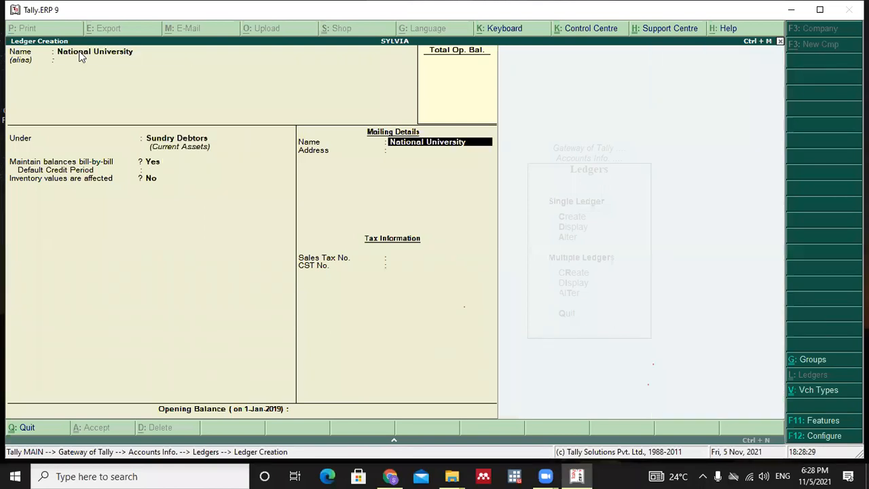
key(Return)
Enter National University's mailing address, leave the tax numbers and opening balance empty, and accept the ledger
text(Box 87)
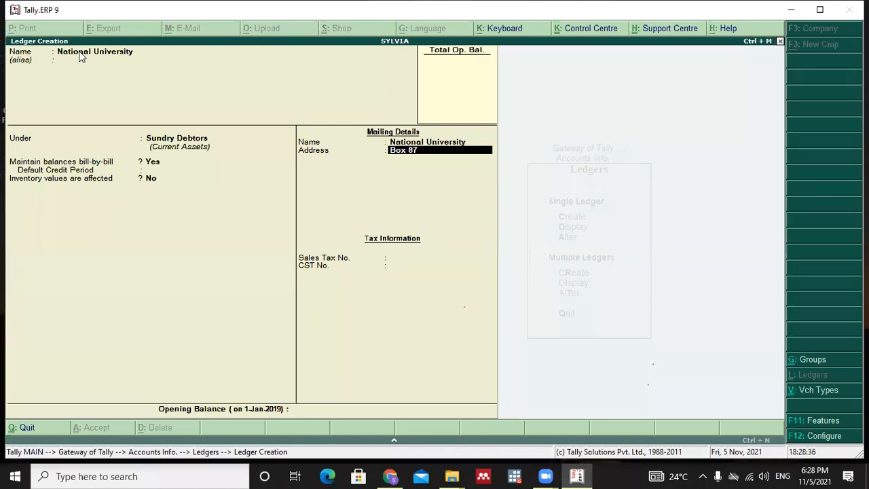
text( Kabale)
key(Return)
key(Return)
key(Return)
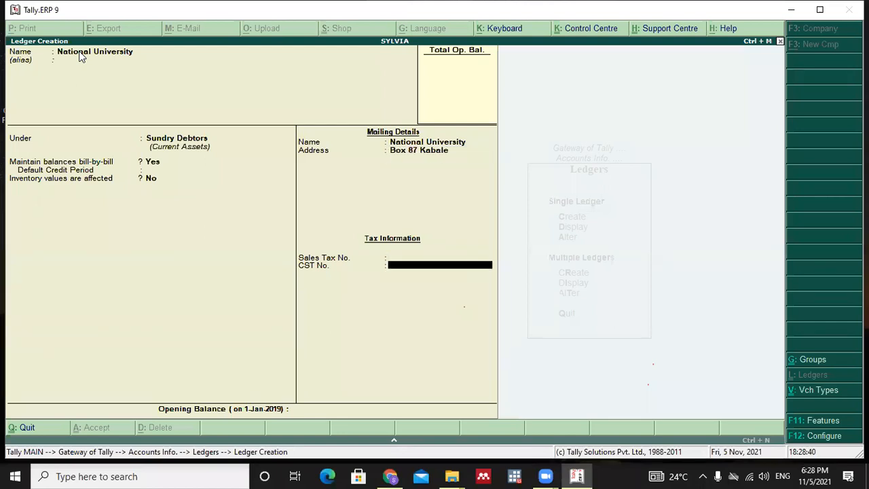
key(Return)
key(Return)
key(Return)
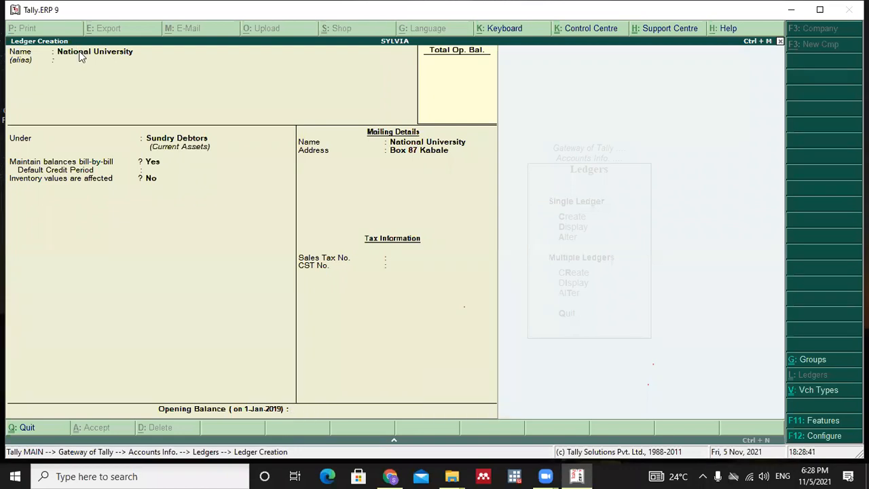
Start another ledger named Makerere Business School under Sundry Debtors, without an alias, keeping bill-by-bill balances on and the default credit period empty
text(Makerer)
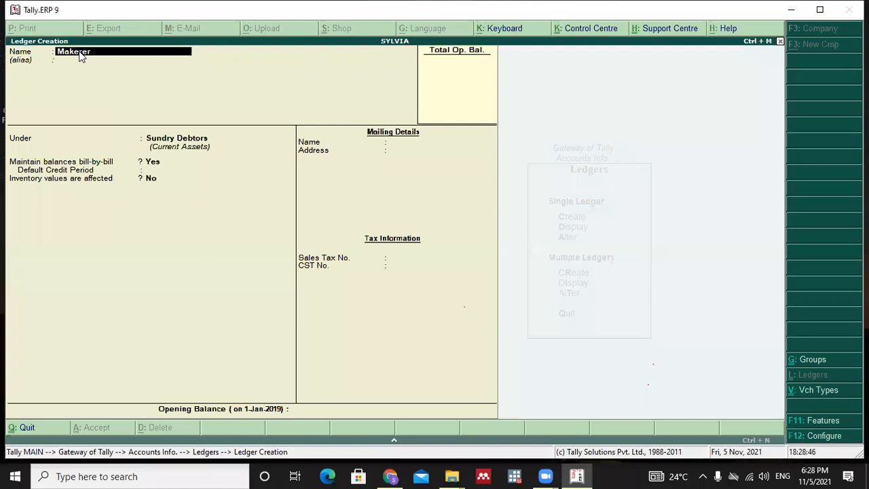
text(e Business School)
key(Return)
key(Return)
key(Return)
key(Return)
key(Return)
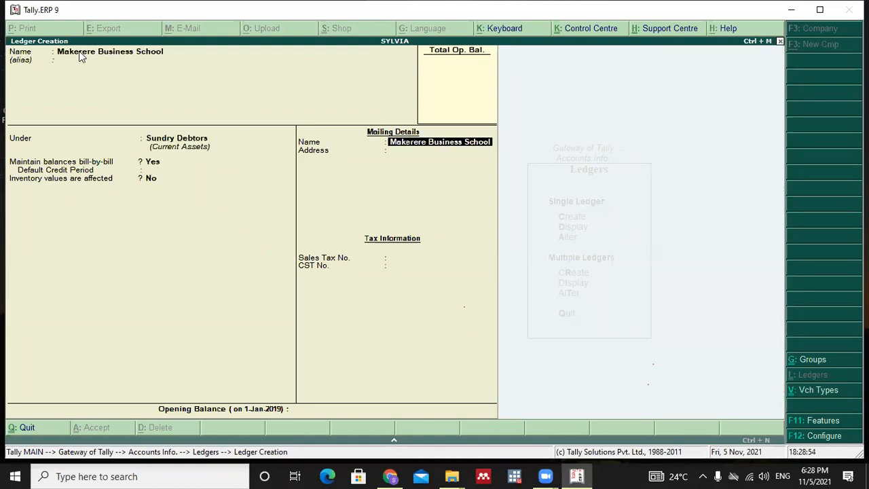
key(Return)
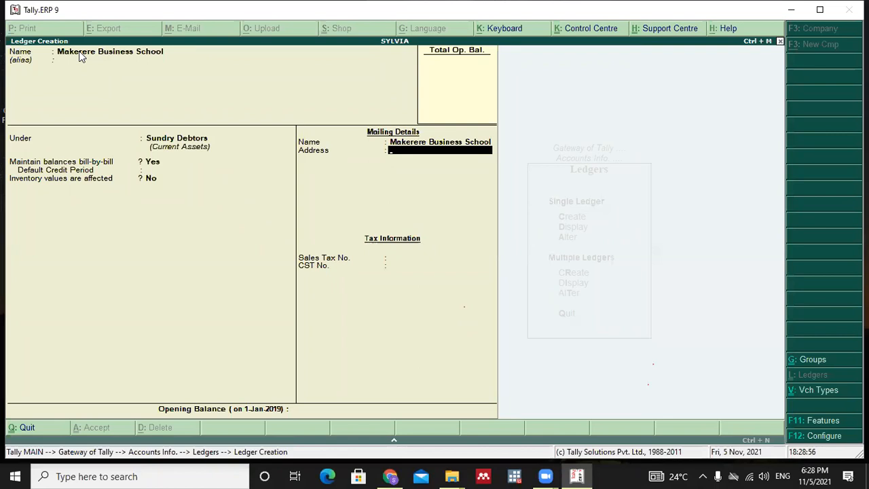
Enter Makerere Business School's mailing address, leave the tax numbers and opening balance empty, and accept the ledger
text(Box 33 Kampala)
key(Return)
key(Return)
key(Return)
key(Return)
key(Return)
key(Return)
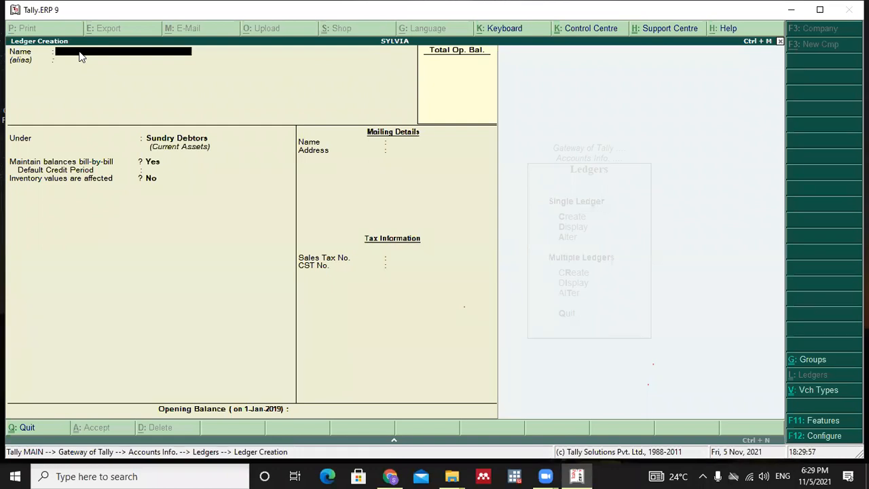
Start a ledger named VAT under Duties & Taxes, without an alias and with inventory values not affected
text(VAT)
key(Return)
key(Return)
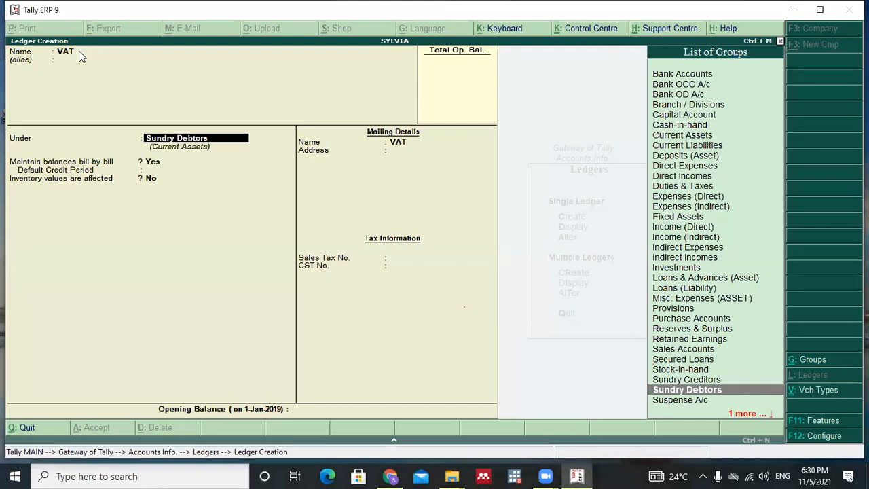
key(Up)
key(Up)
key(Up)
key(Up)
key(Up)
key(Up)
key(Up)
key(Up)
key(Up)
key(Up)
key(Up)
key(Up)
key(Up)
key(Up)
key(Up)
key(Up)
key(Up)
key(Up)
key(Up)
key(Up)
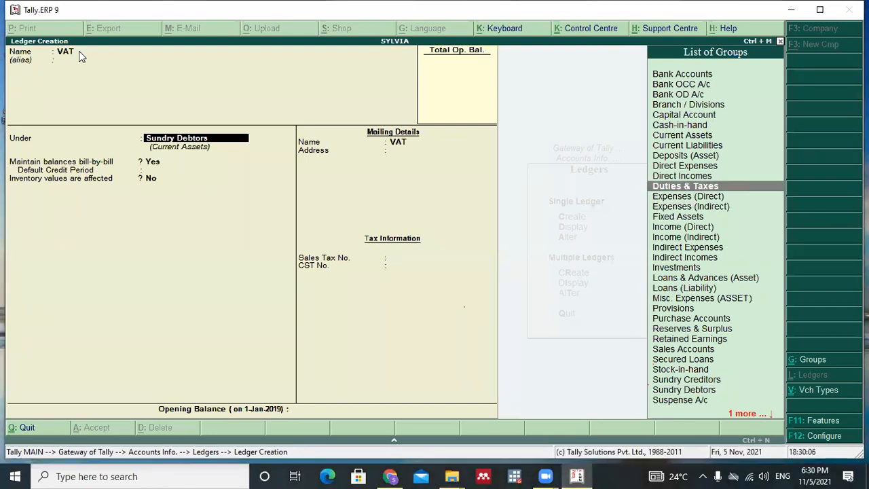
key(Return)
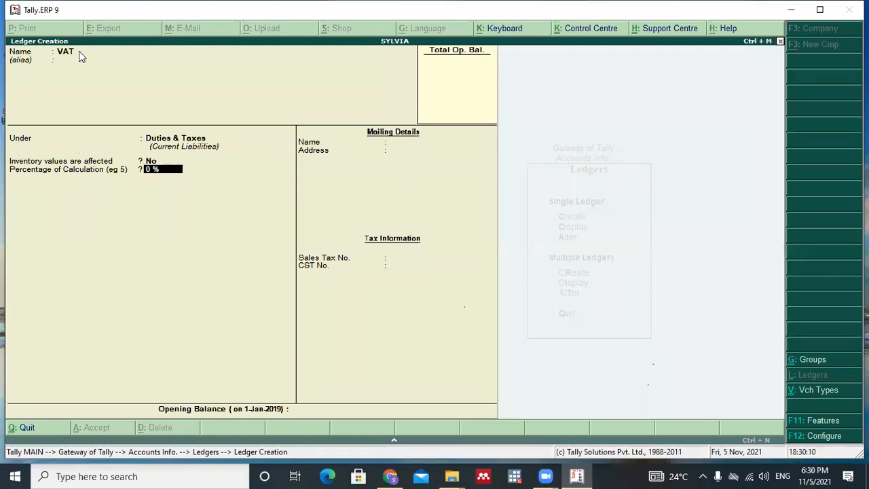
Set VAT's percentage of calculation to 18% and its method to Tax Based on Item Rate, and accept the ledger without an opening balance
text(18)
key(Return)
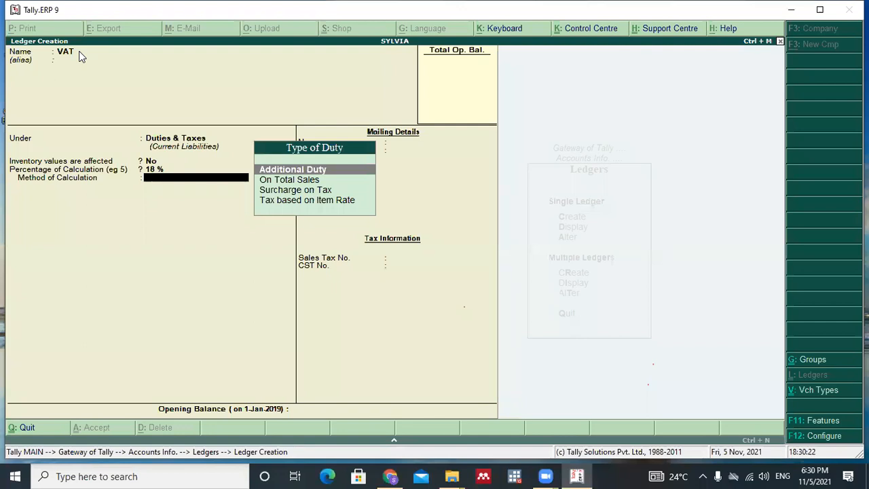
key(Down)
key(Down)
key(Down)
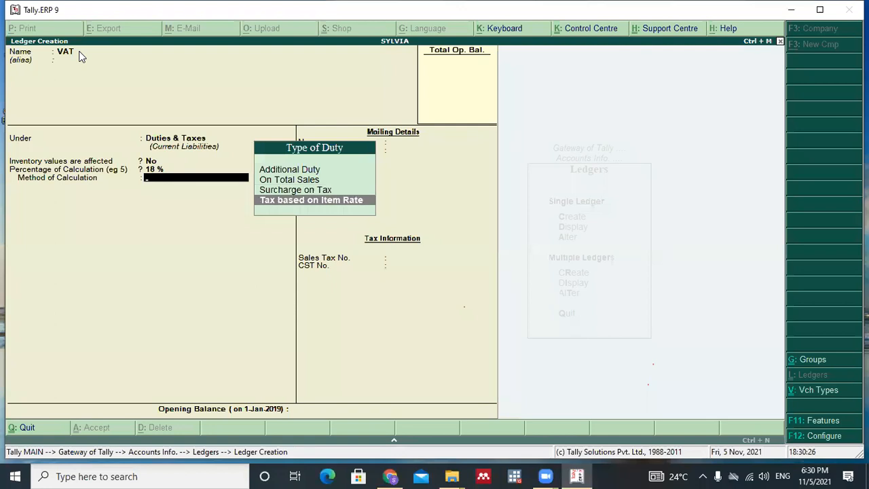
key(Return)
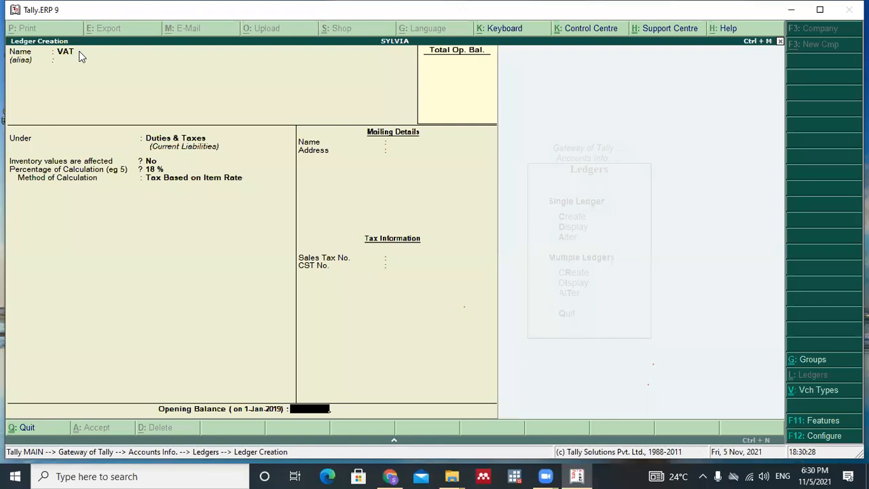
key(Return)
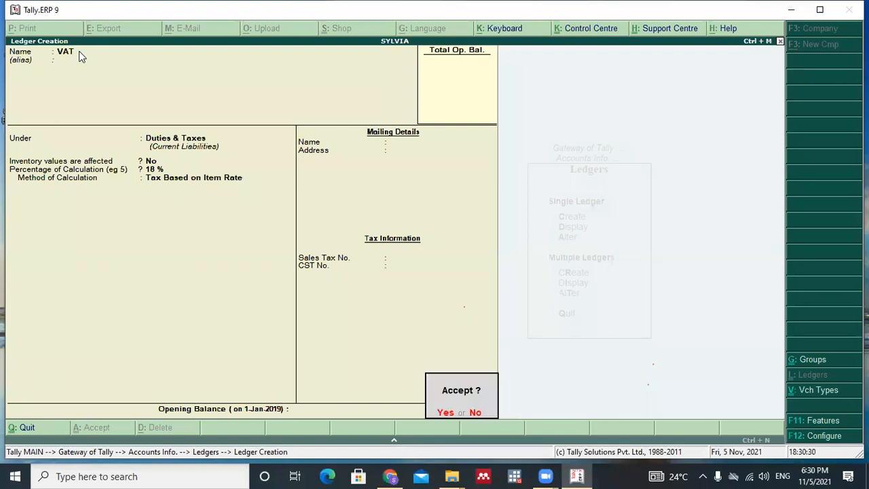
key(Return)
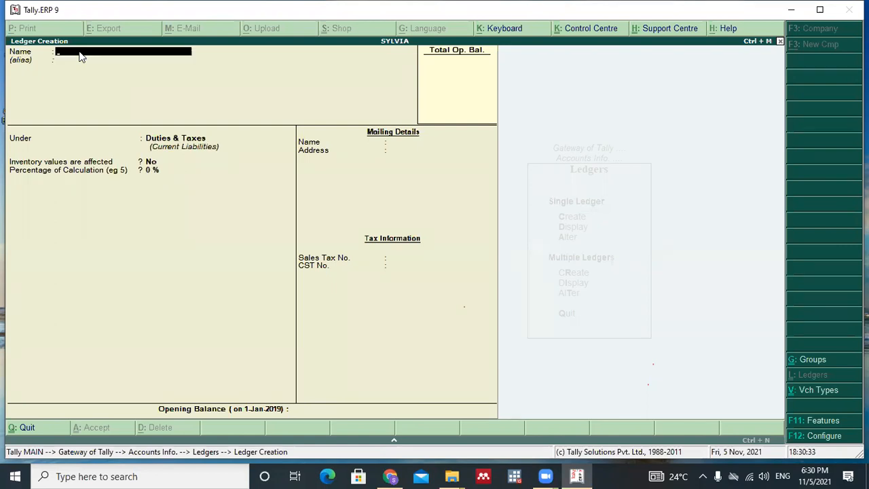
Create a ledger named Sales under Sales Accounts, without an alias or opening balance and with inventory values affected
text(Sales)
key(Return)
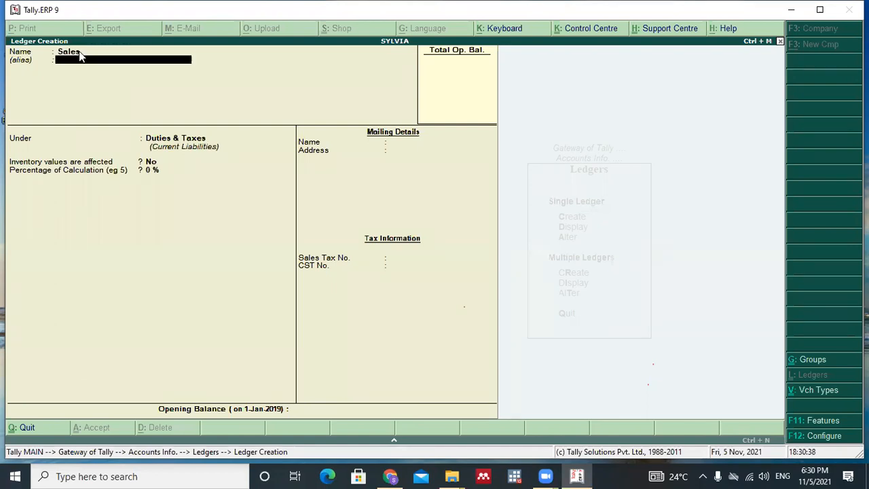
key(Return)
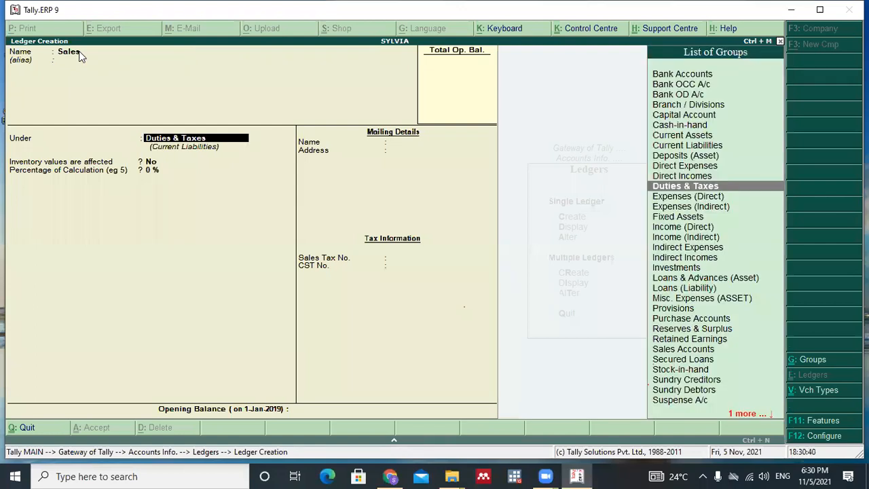
text(p)
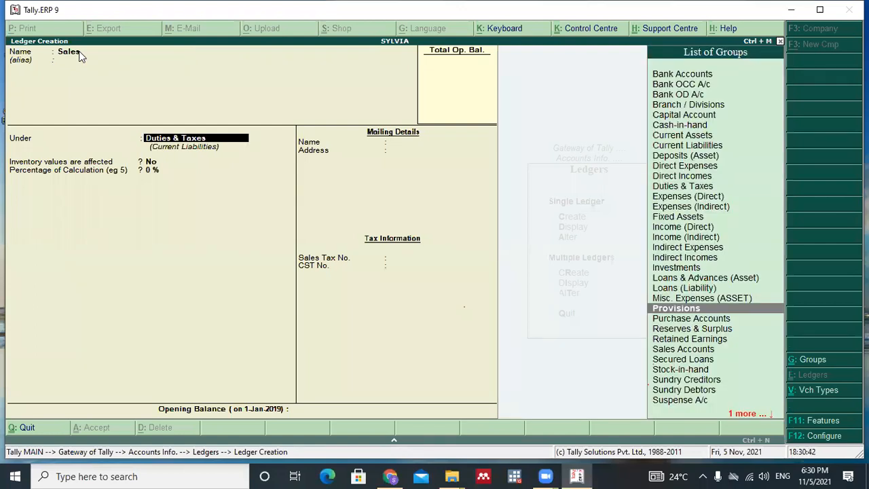
key(Down)
key(Down)
key(Down)
key(Down)
key(Down)
key(Up)
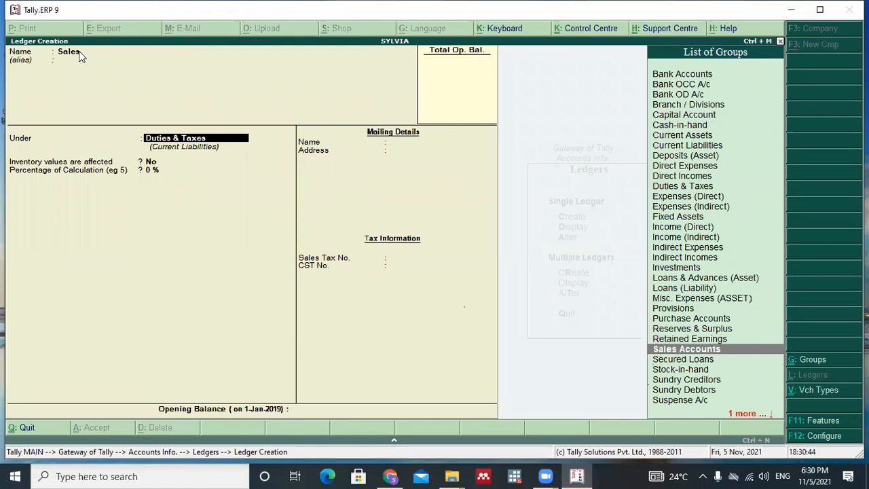
key(Return)
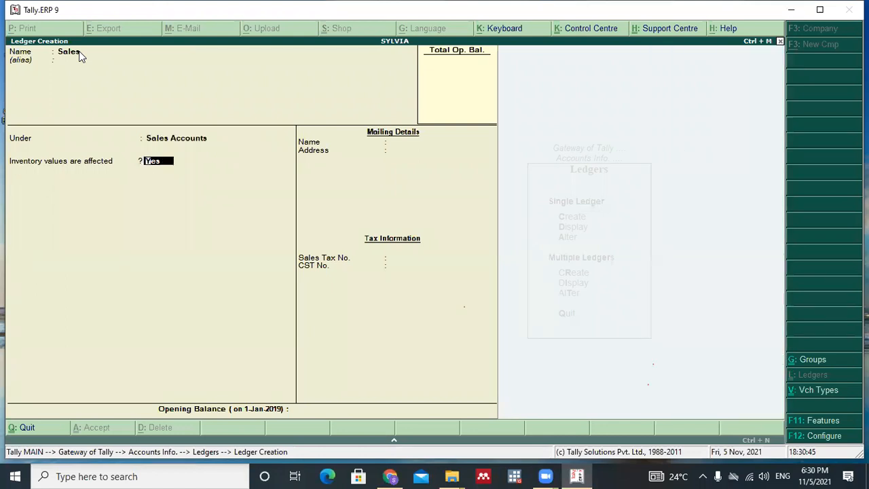
key(Return)
key(Return)
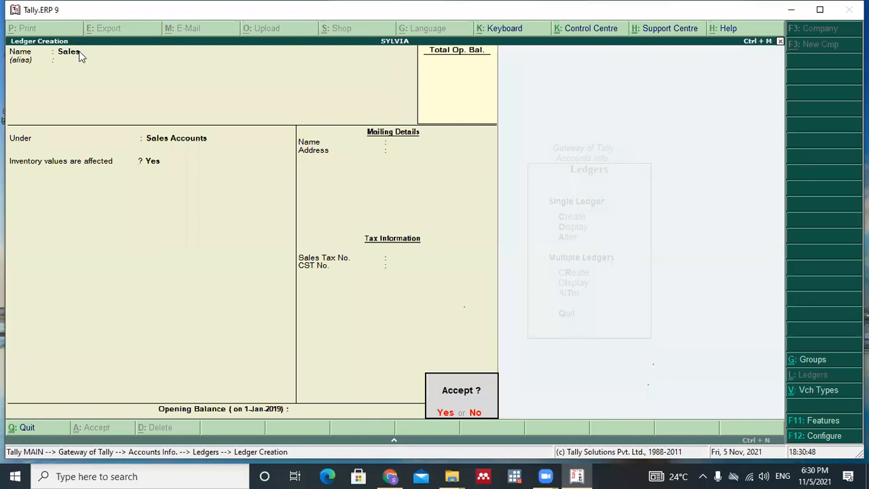
key(Return)
Create a ledger named Purchases under Purchase Accounts, without an alias or opening balance and with inventory values affected
text(Pu)
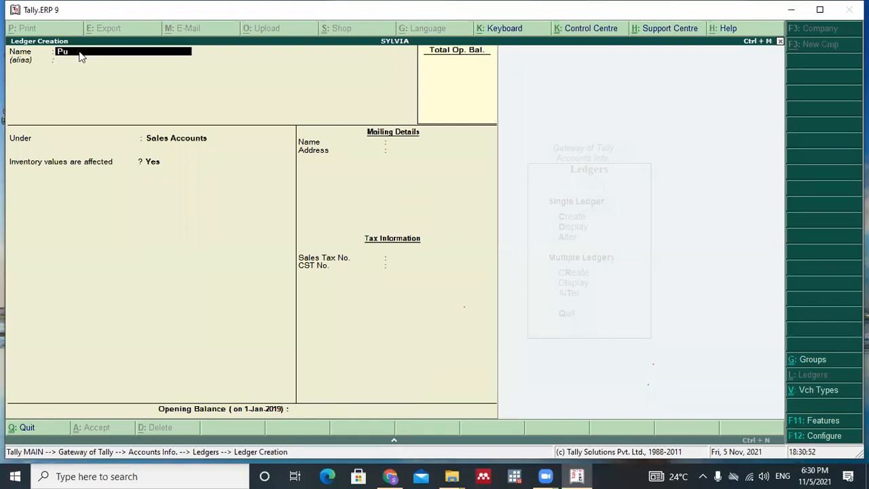
text(rchases)
key(Return)
key(Return)
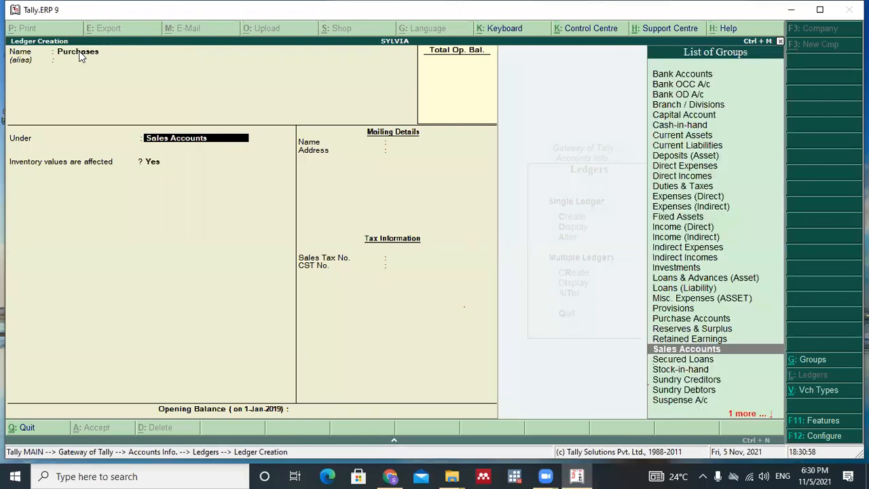
key(Up)
key(Up)
key(Up)
key(Return)
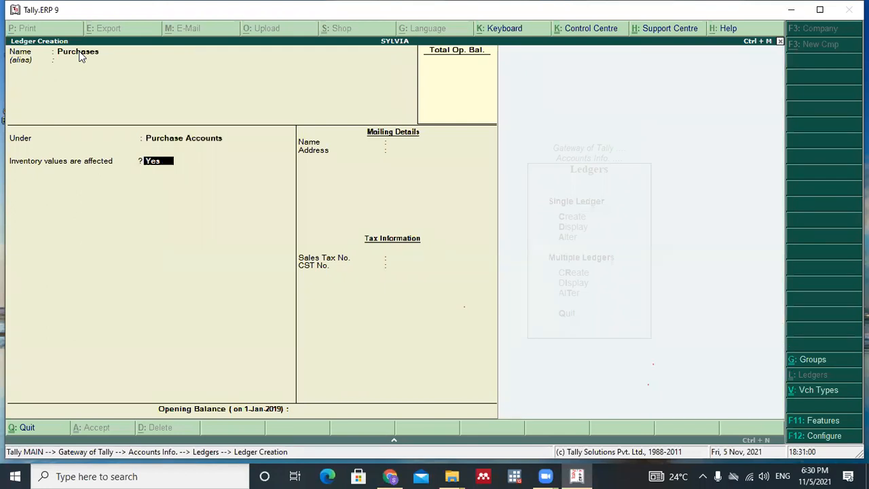
key(Return)
key(Return)
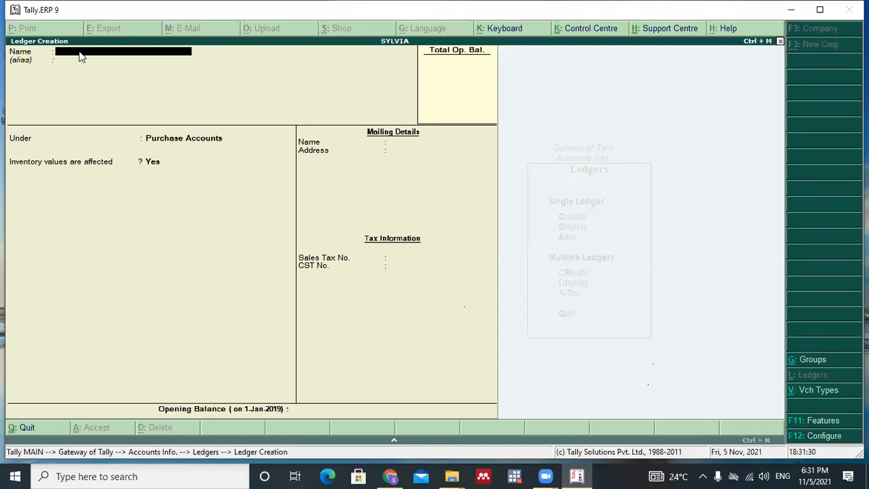
Start a ledger named Capital under Capital Account, without an alias
text(Capital)
key(Return)
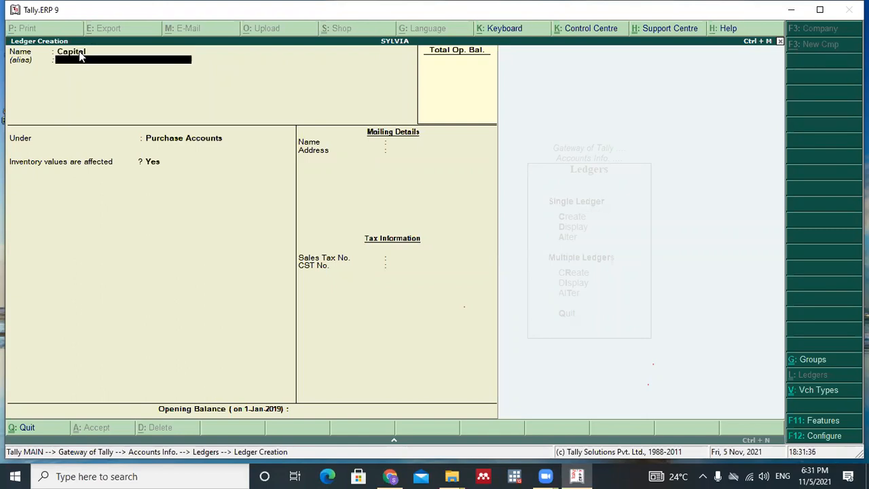
key(Return)
key(Up)
key(Up)
key(Up)
key(Up)
key(Up)
key(Up)
key(Up)
key(Up)
key(Up)
key(Up)
key(Up)
key(Up)
key(Up)
key(Up)
key(Up)
key(Up)
key(Up)
key(Up)
key(Up)
key(Up)
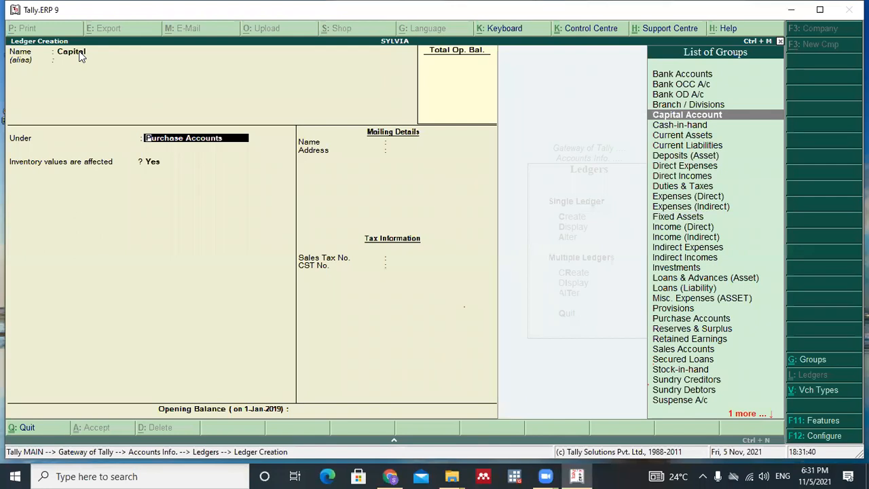
key(Return)
Accept the Capital ledger with inventory values not affected and without an address, tax numbers or opening balance
key(Return)
key(Return)
key(Return)
key(Return)
key(Return)
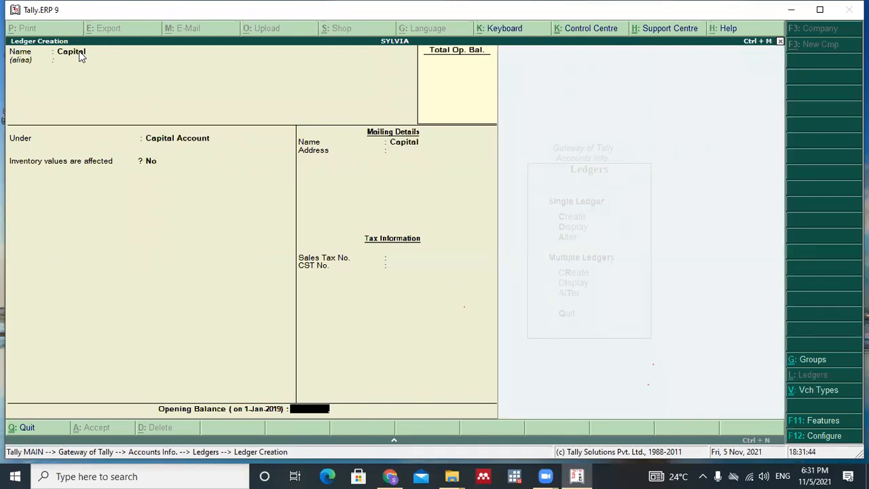
key(Return)
key(n)
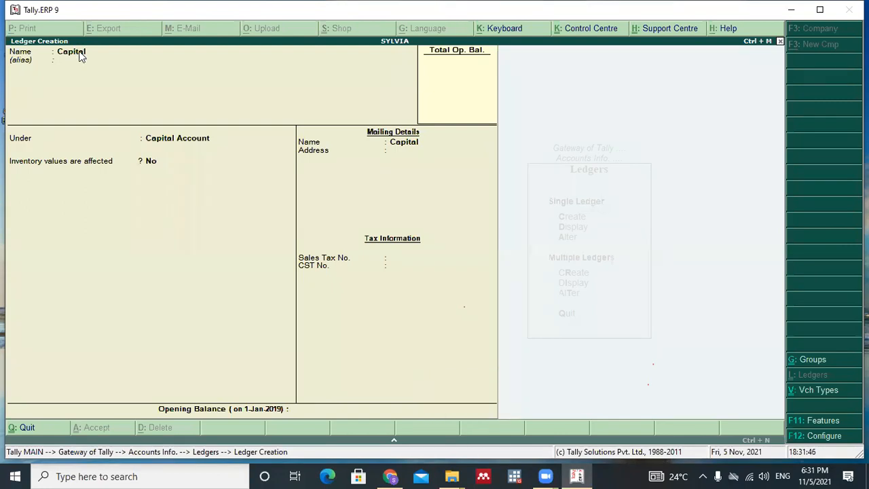
Start a ledger named Barclays Bank under Bank Accounts, without an alias
text(Barclays Bank)
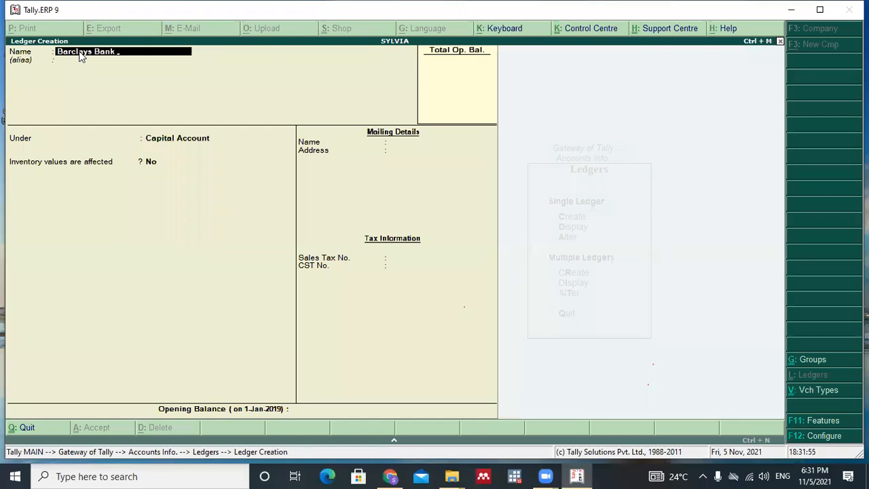
key(Return)
key(Return)
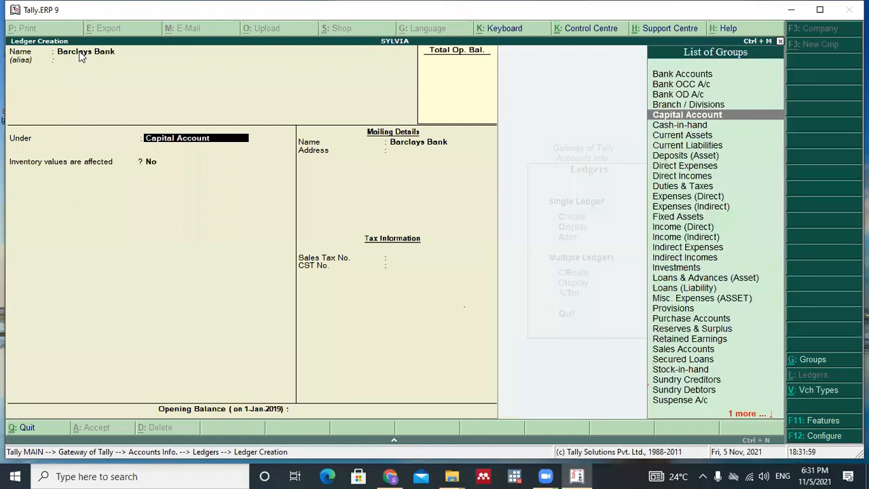
key(Up)
key(Up)
key(Up)
key(Up)
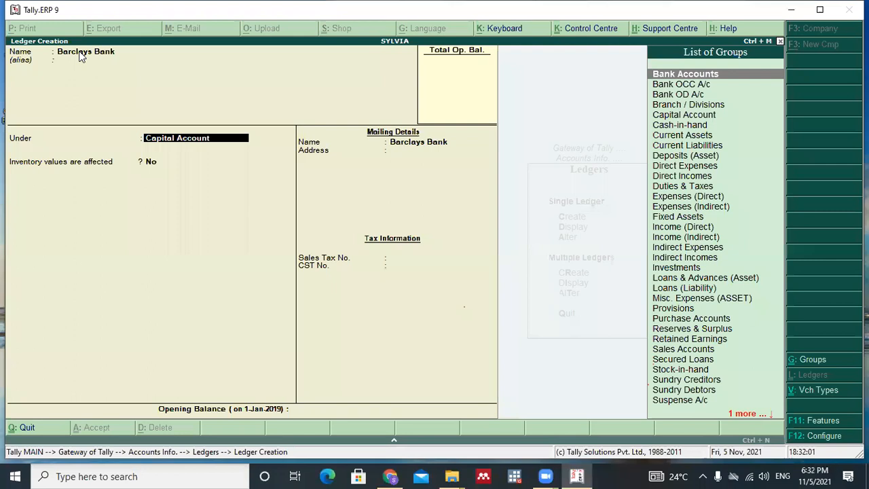
key(Return)
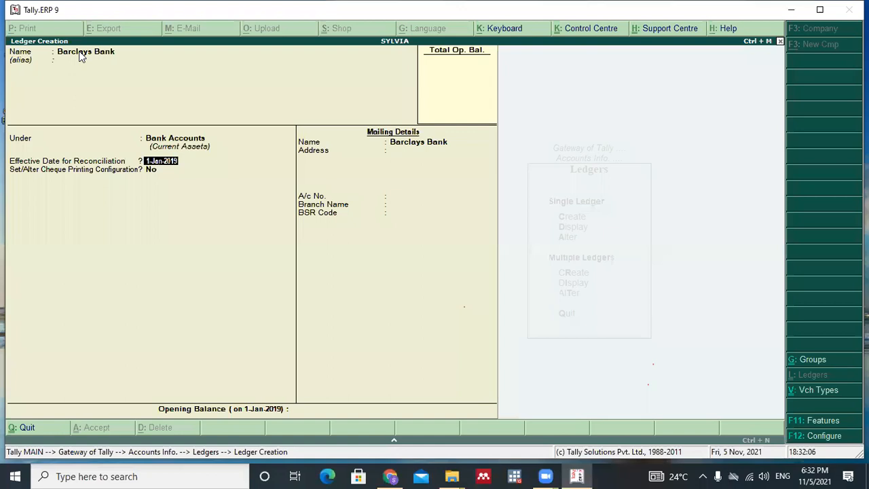
Accept the Barclays Bank ledger with reconciliation effective from 1-Jan-2019, no cheque printing configuration, and account details and opening balance blank
key(Return)
key(Return)
key(Return)
key(Return)
key(Return)
key(Return)
key(Return)
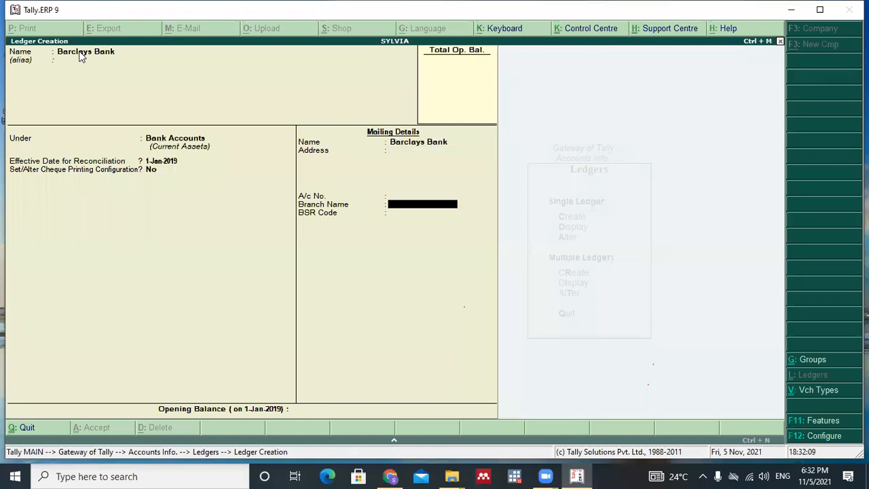
key(Return)
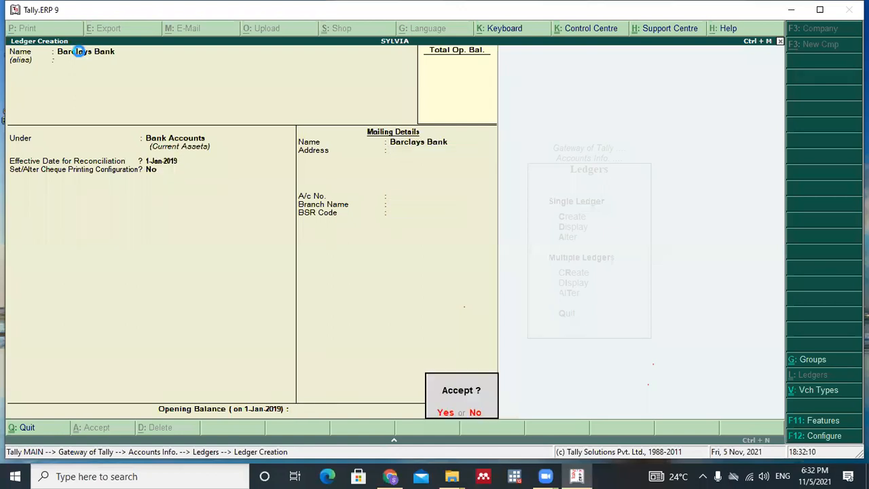
key(Return)
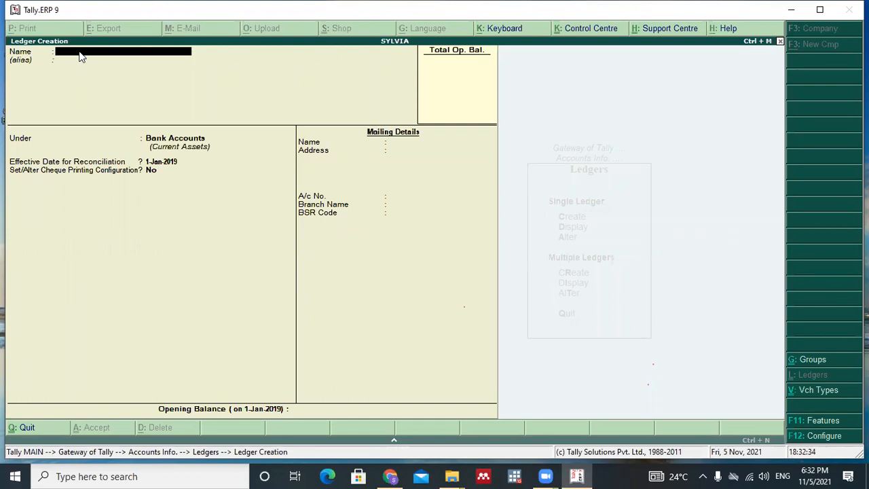
Create a ledger named Baroda Bank under Bank Accounts, with reconciliation from 1-Jan-2019, no cheque printing configuration and no opening balance
text(Baroda Bank)
key(Return)
key(Return)
key(Return)
key(Return)
key(Return)
key(Return)
key(Return)
key(Return)
key(Return)
key(Return)
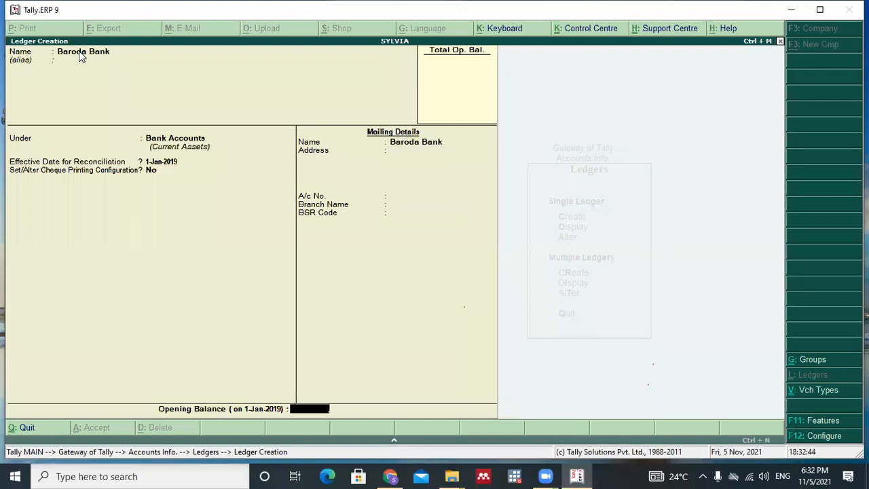
key(Return)
key(Return)
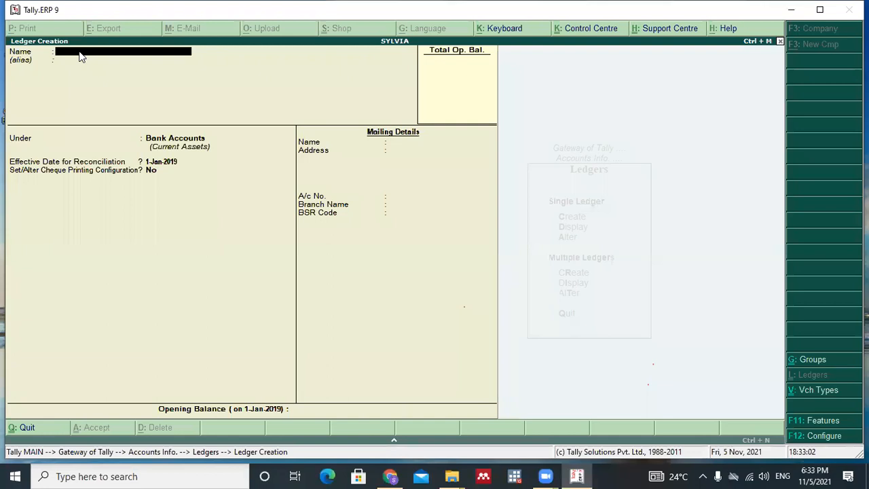
Create a ledger named Electricity under Indirect Expenses, without an alias or opening balance and with inventory values not affected
text(Electricity)
key(Return)
key(Return)
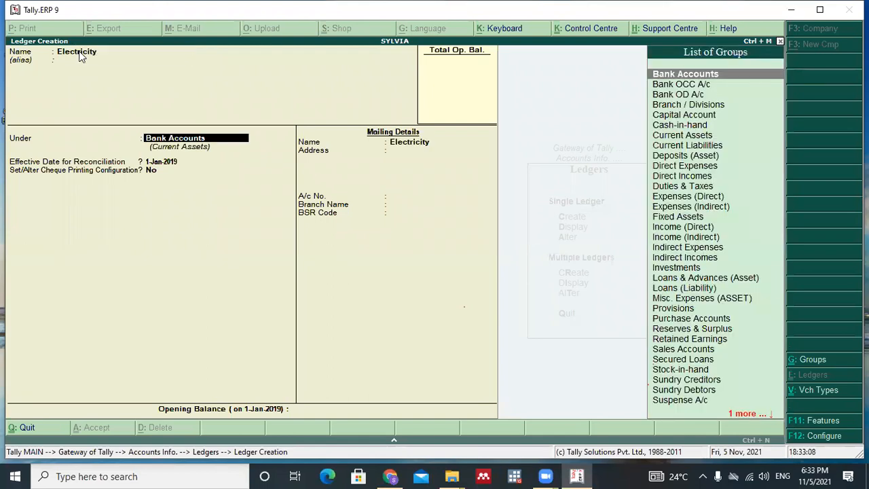
key(Down)
key(Down)
key(Down)
key(Down)
key(Down)
key(Down)
key(Down)
key(Down)
key(Down)
key(Down)
key(Down)
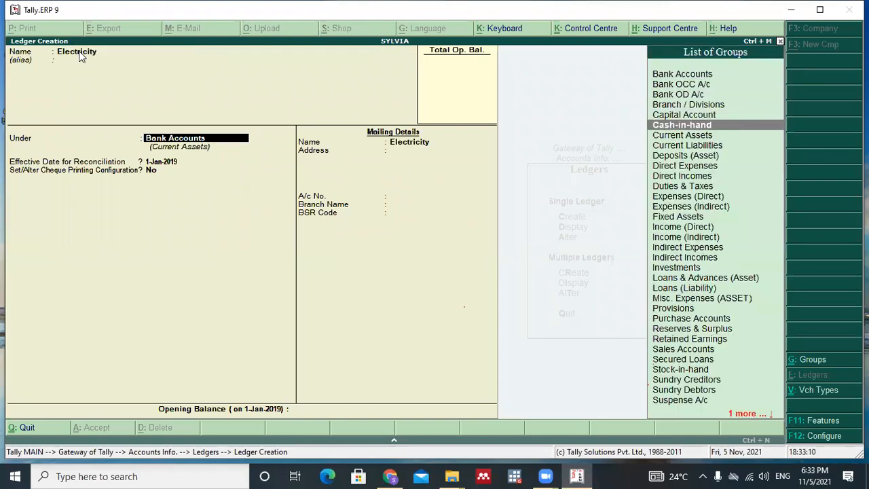
key(Down)
key(Down)
key(Down)
key(Down)
key(Down)
key(Down)
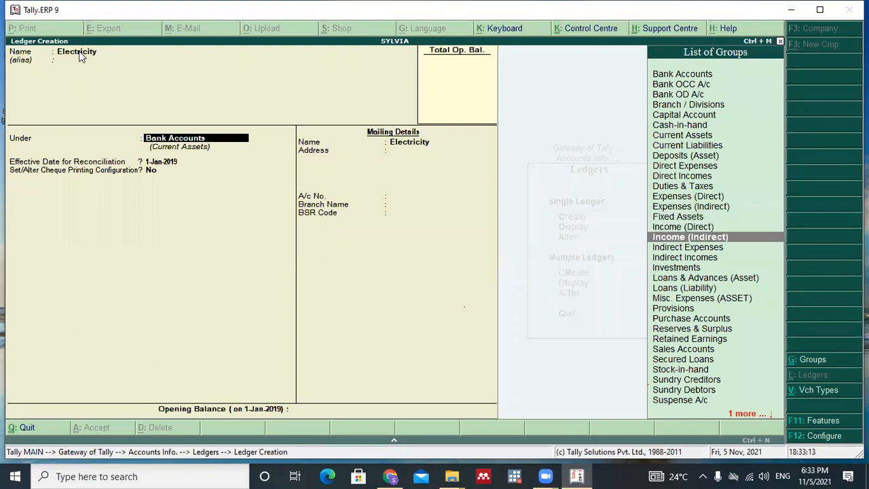
key(Return)
key(Return)
key(Return)
key(Return)
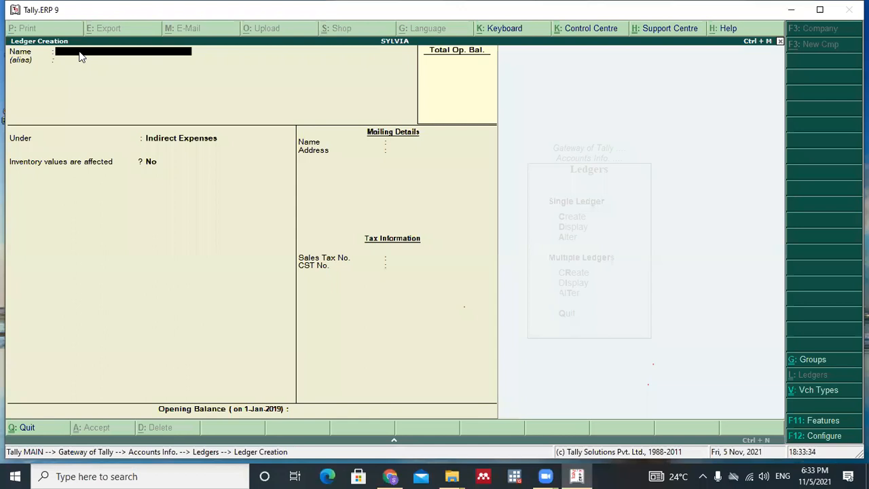
Create a ledger named Motor Van under Fixed Assets, without an alias or opening balance and with inventory values not affected
text(Motor Van)
key(Return)
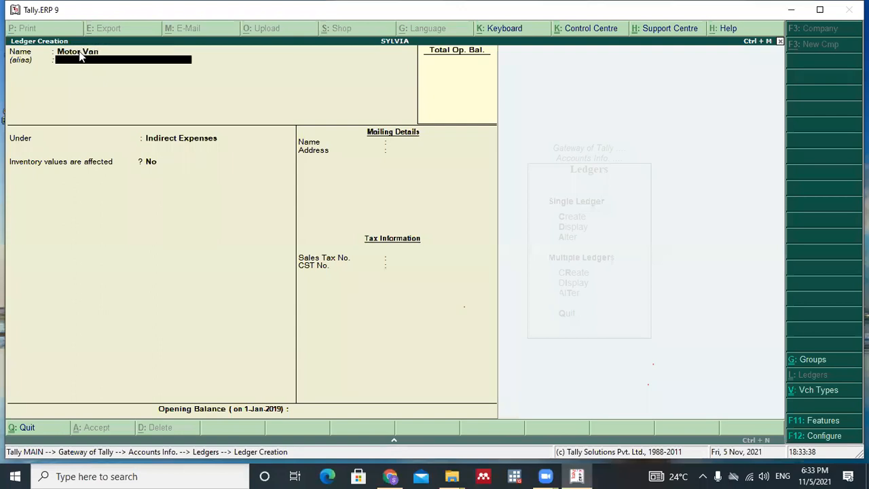
key(Return)
key(Up)
key(Up)
key(Up)
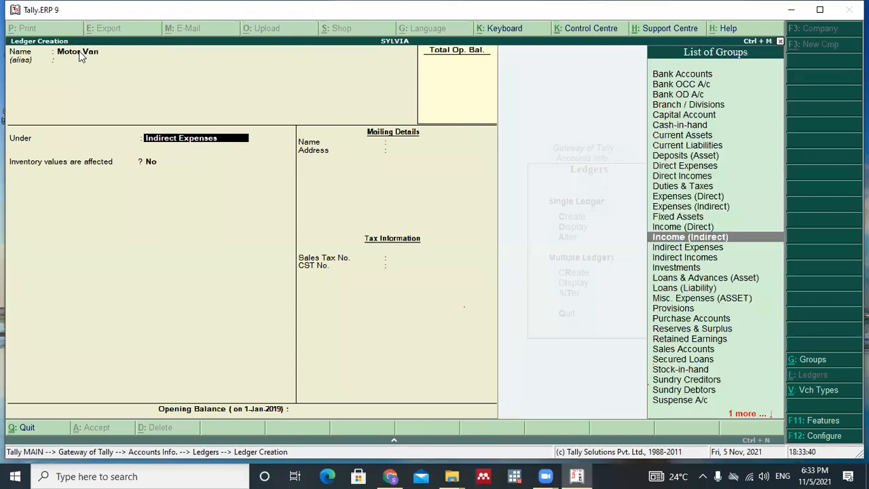
key(Return)
key(Return)
key(Return)
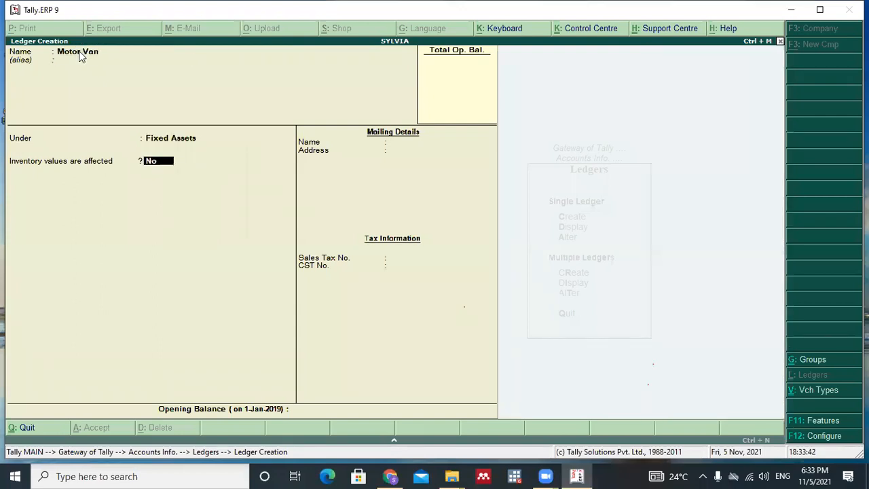
key(Return)
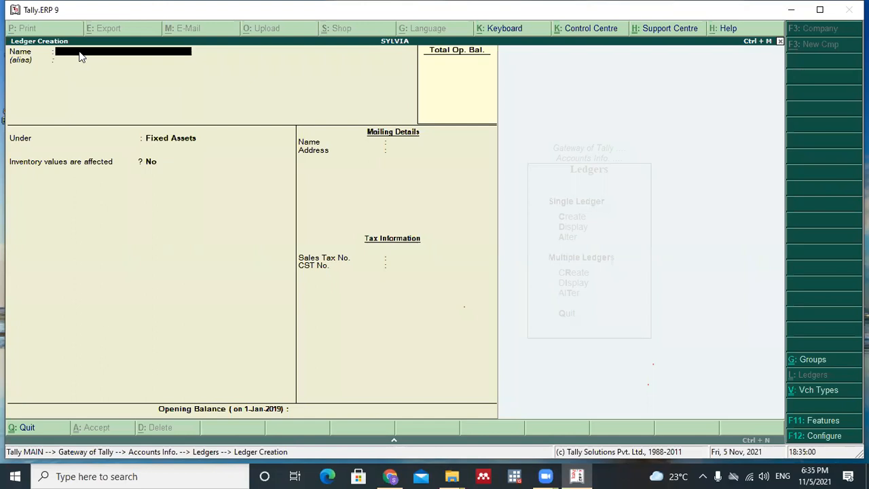
Start a ledger named 5year 12% Barclays Loan under Loans (Liability), without an alias
text(5year 12% Barclays Loan)
key(Return)
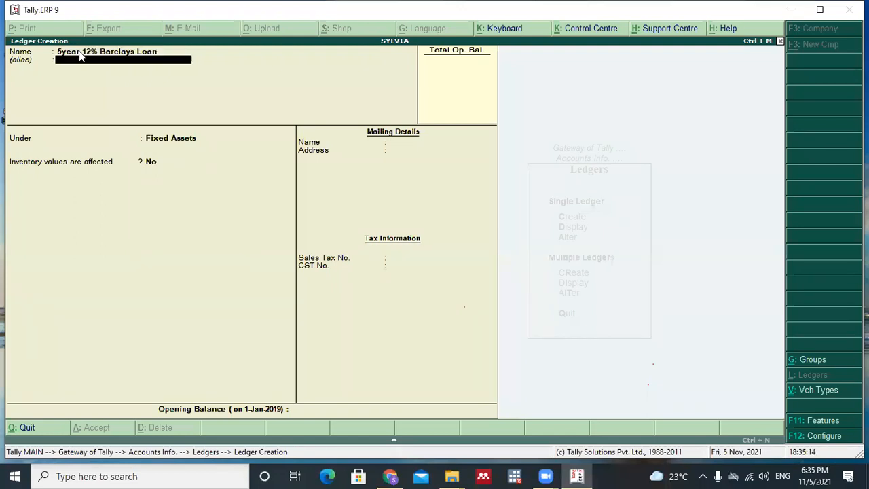
key(Return)
key(Down)
key(Down)
key(Down)
key(Down)
key(Down)
key(Down)
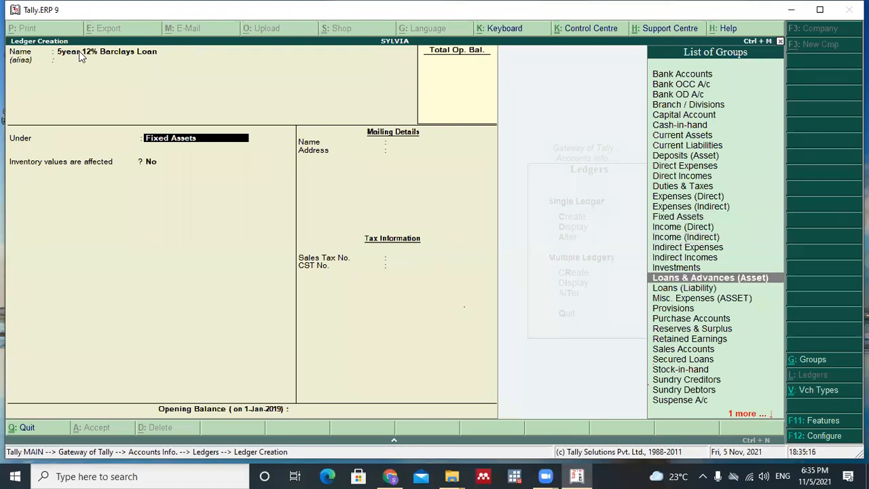
key(Down)
key(Return)
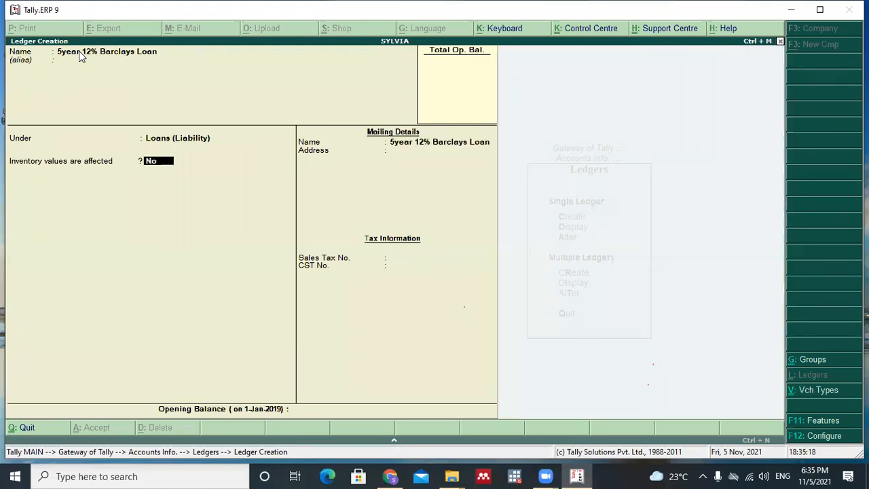
Accept the Barclays loan ledger with inventory values not affected and without an address, tax numbers or opening balance
key(Return)
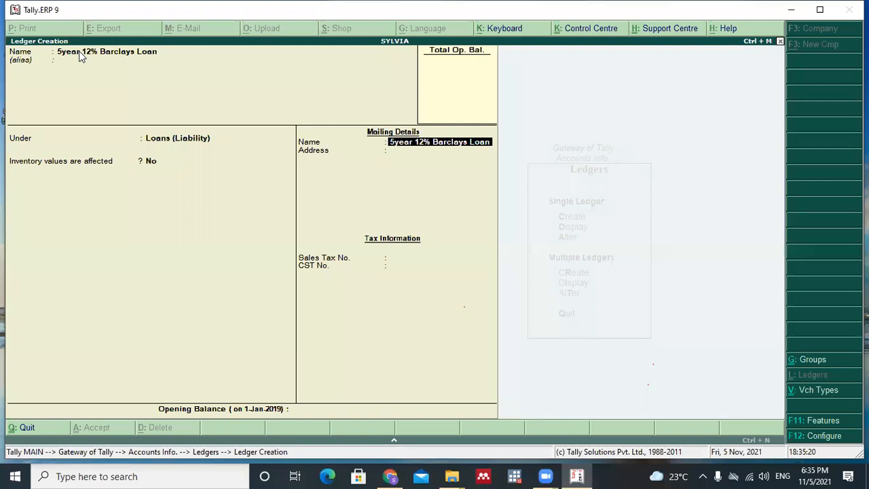
key(Return)
key(Return)
key(Return)
key(Return)
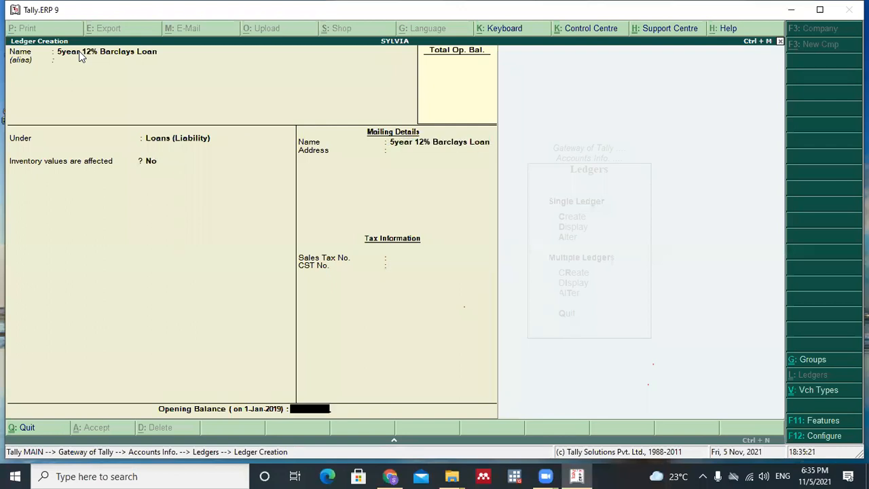
key(Return)
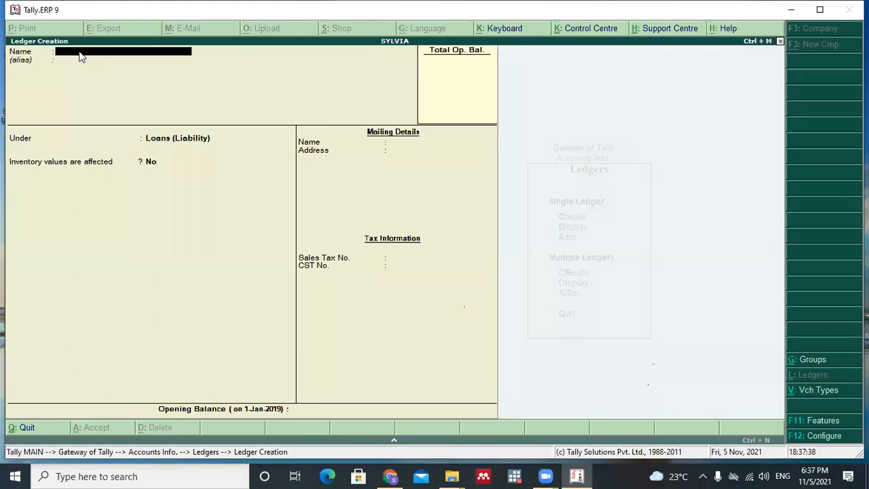
Create a ledger named Interest under Indirect Incomes, without an alias or opening balance and with inventory values not affected
text(Interest)
key(Return)
key(Return)
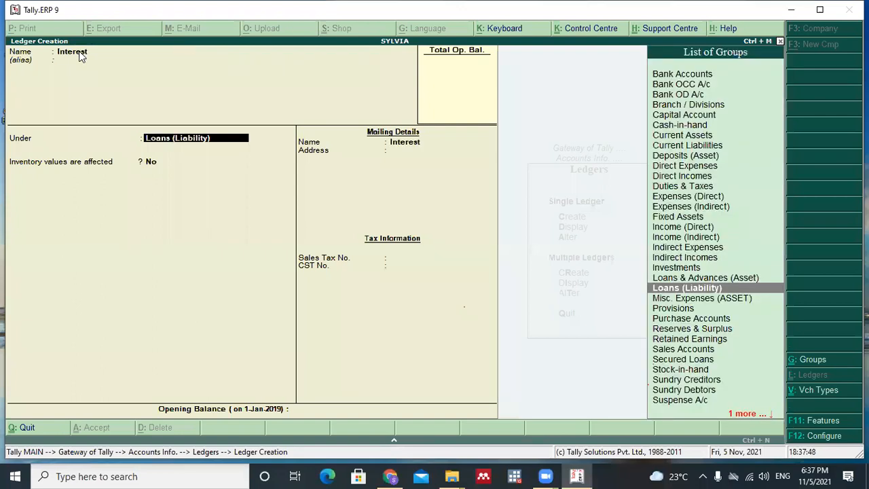
key(Up)
key(Up)
key(Up)
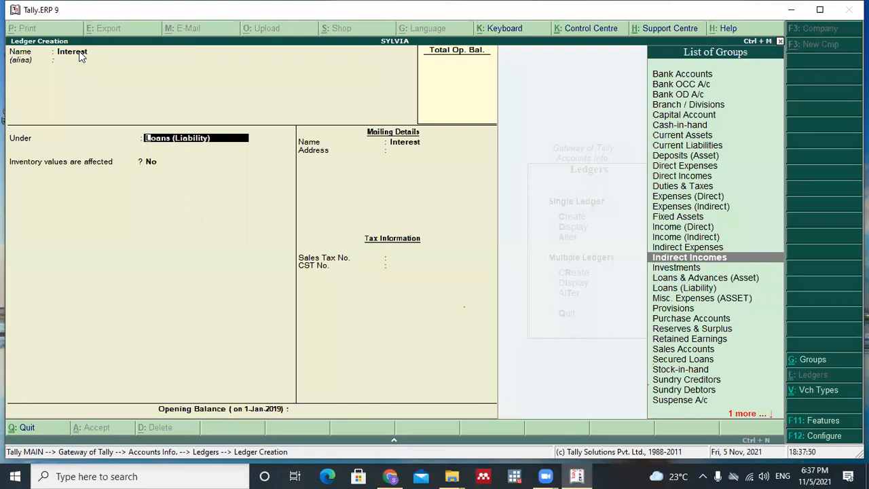
key(Return)
key(Return)
key(Return)
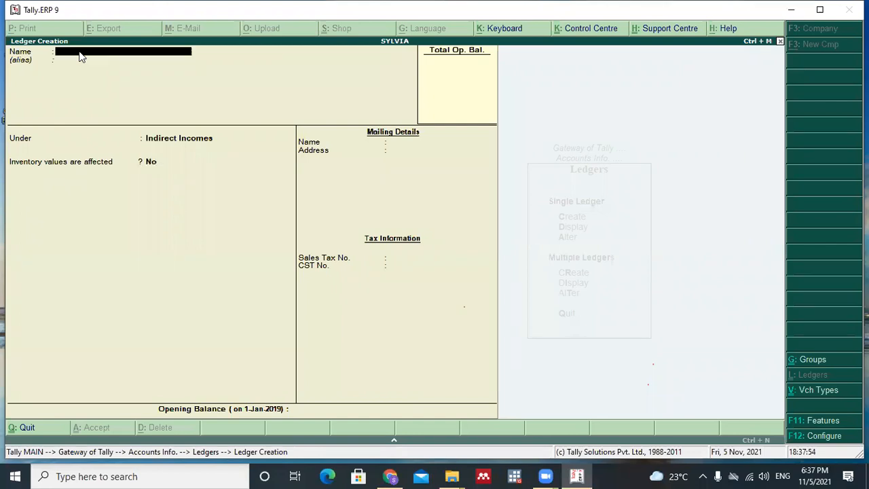
Create a ledger named Bank Charges under Indirect Expenses, without an alias or opening balance and with inventory values not affected
text(Bank Charges)
key(Return)
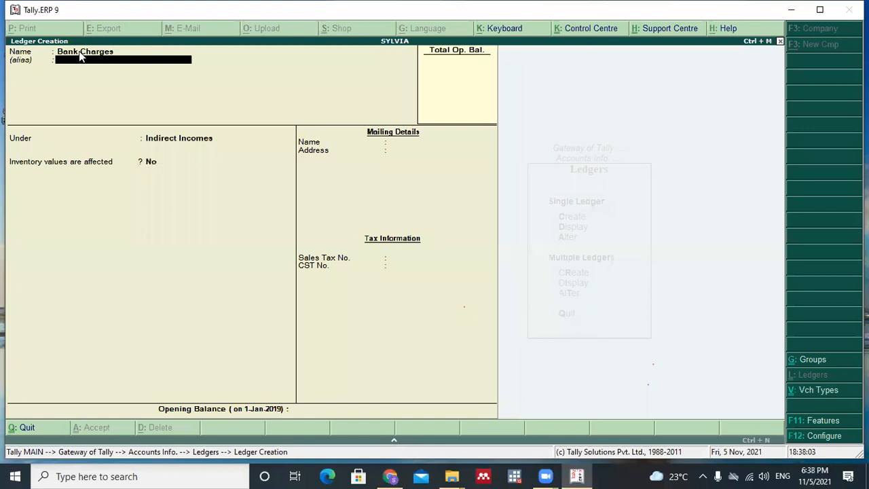
key(Return)
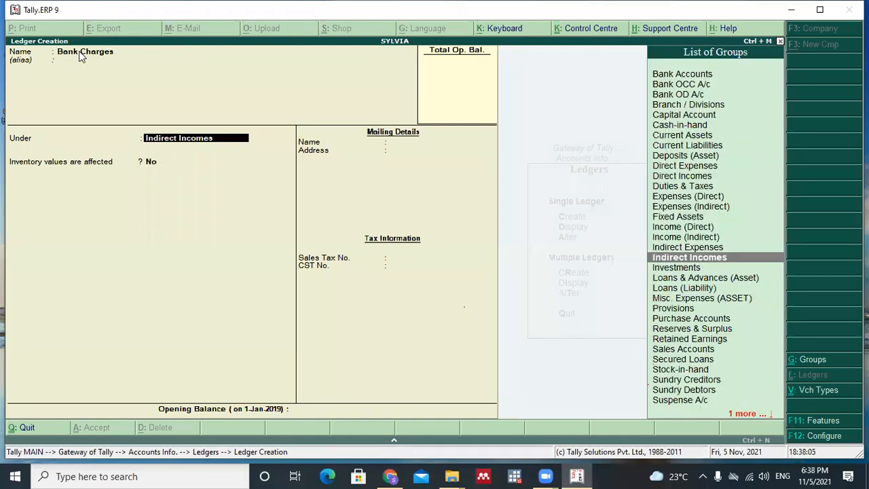
key(Up)
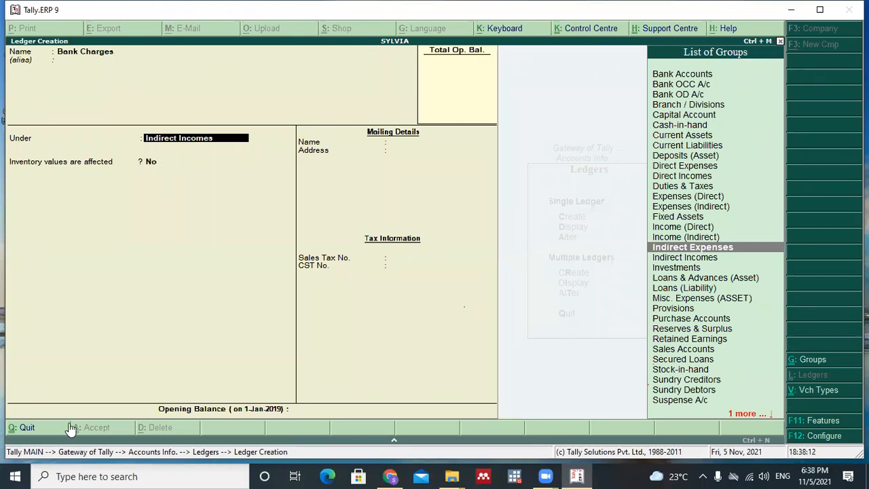
key(Return)
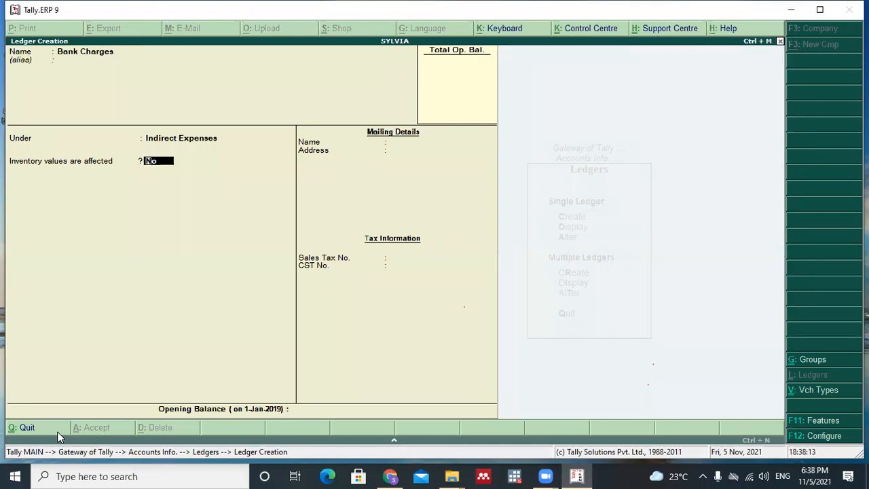
key(Return)
key(Return)
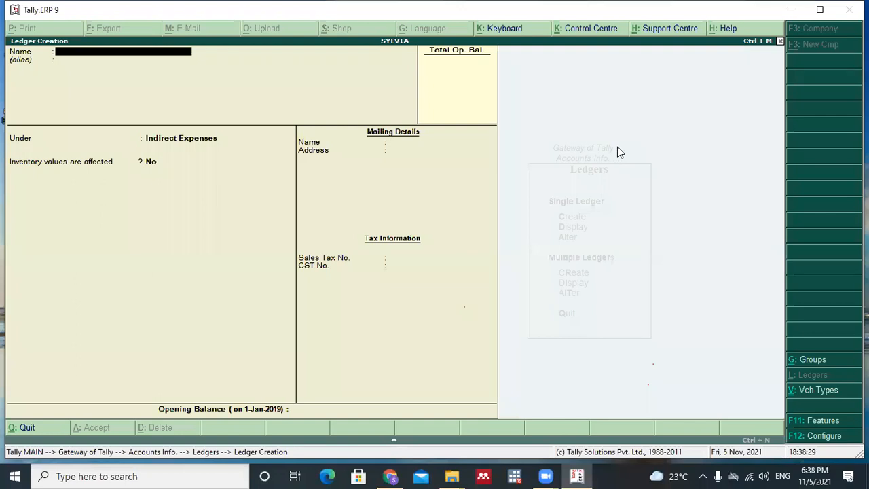
Leave ledger creation and review the list of existing ledgers in the ledger display
key(Escape)
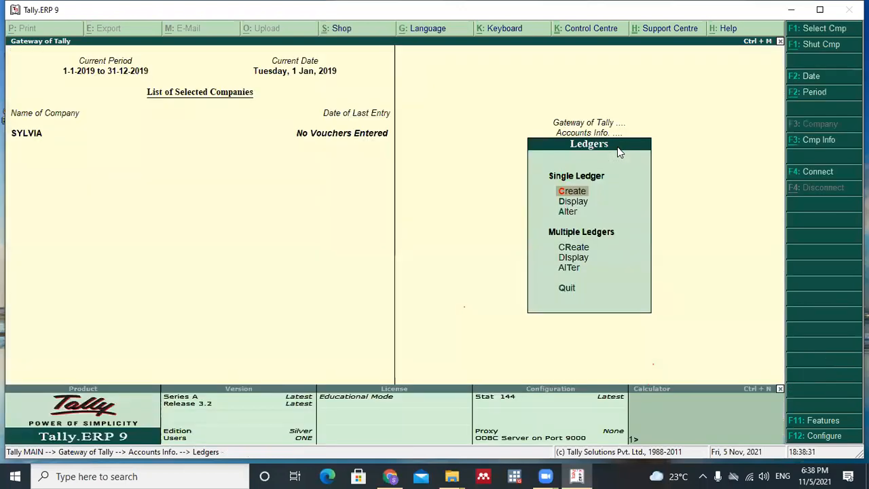
key(Down)
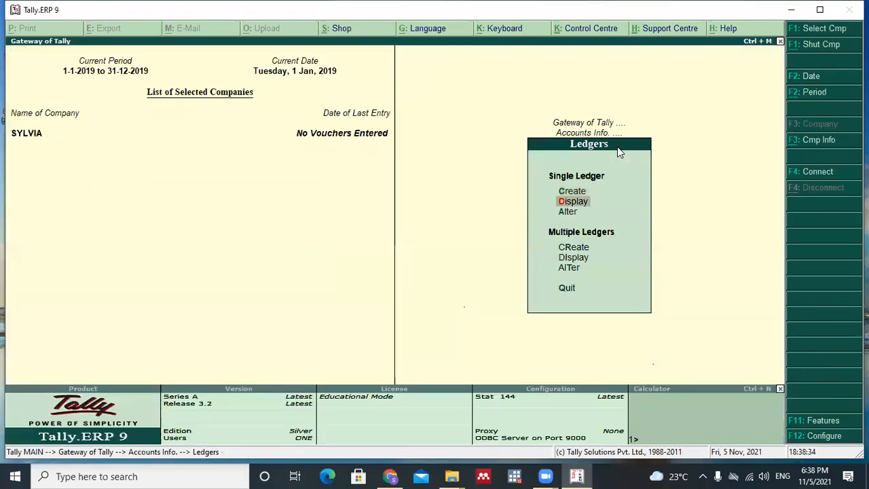
key(Return)
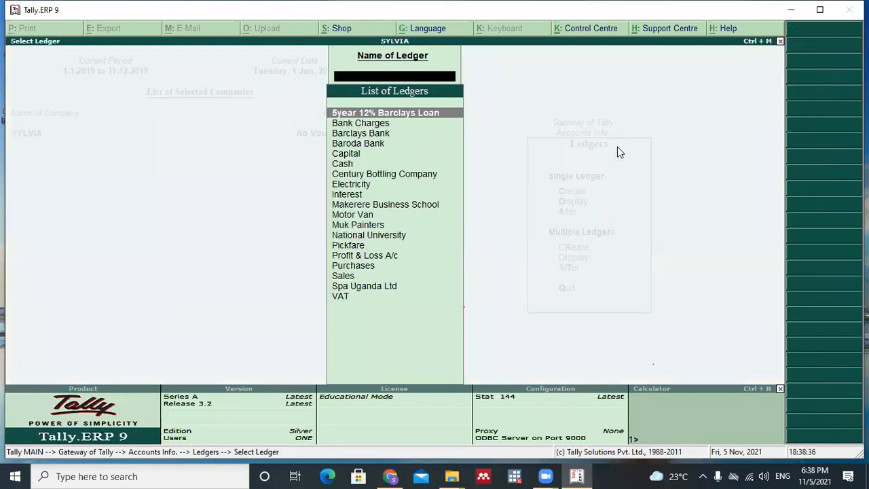
click(352, 165)
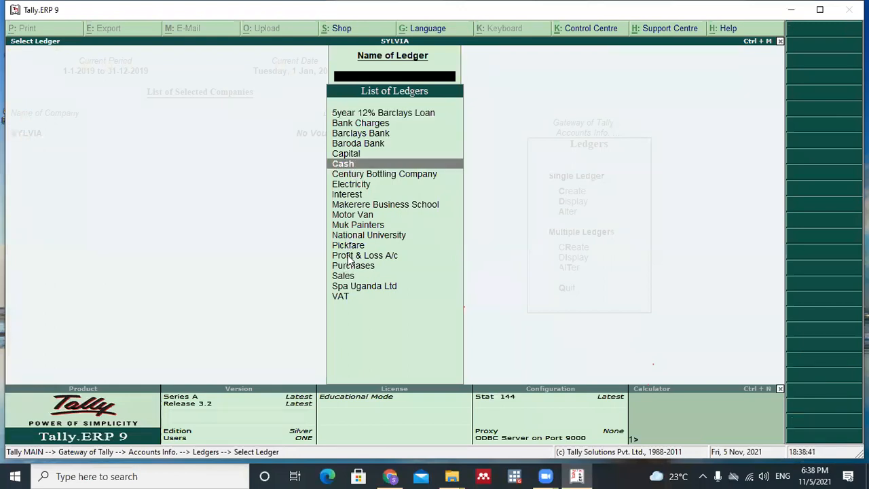
click(349, 257)
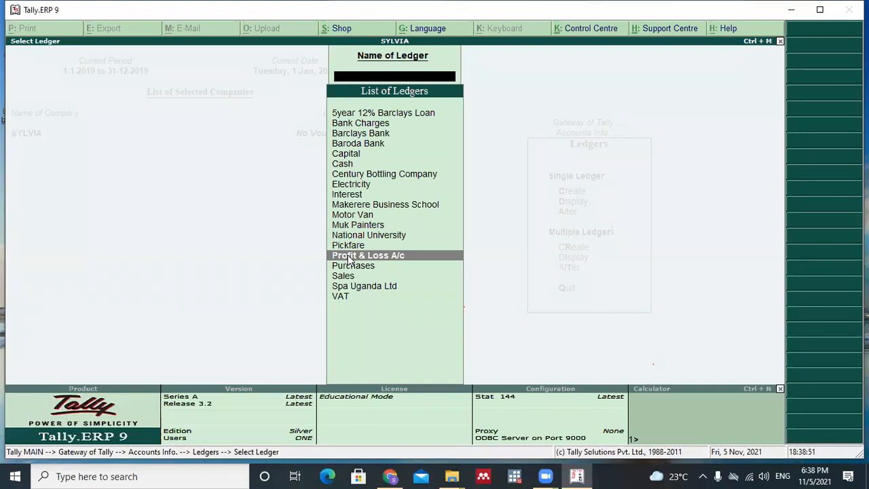
key(Escape)
Look over the list of ledgers available for alteration and return to the Gateway of Tally
key(Down)
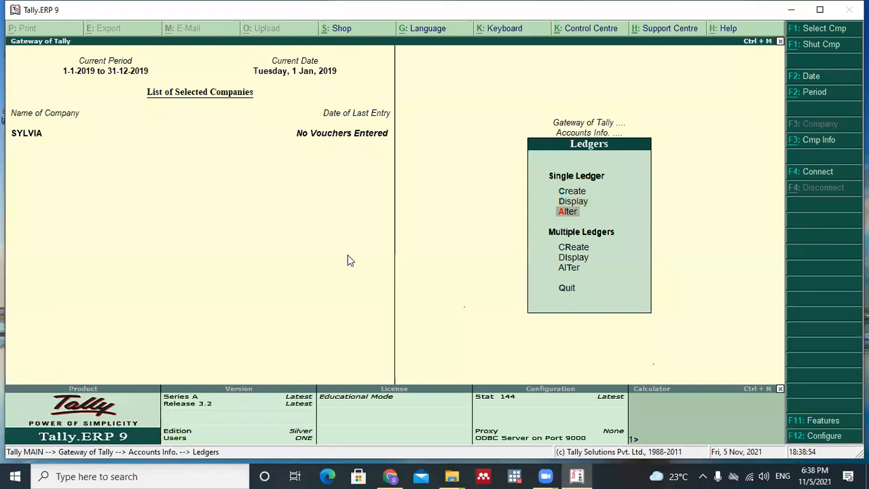
key(Return)
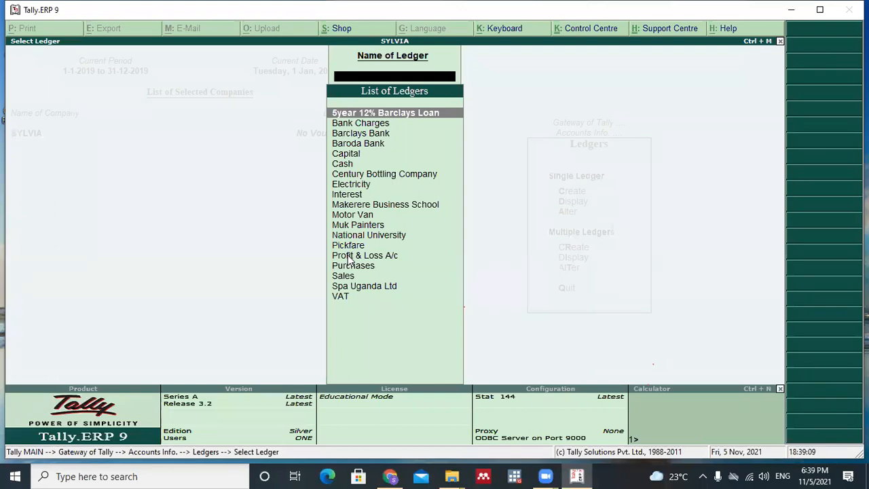
key(Escape)
key(Escape)
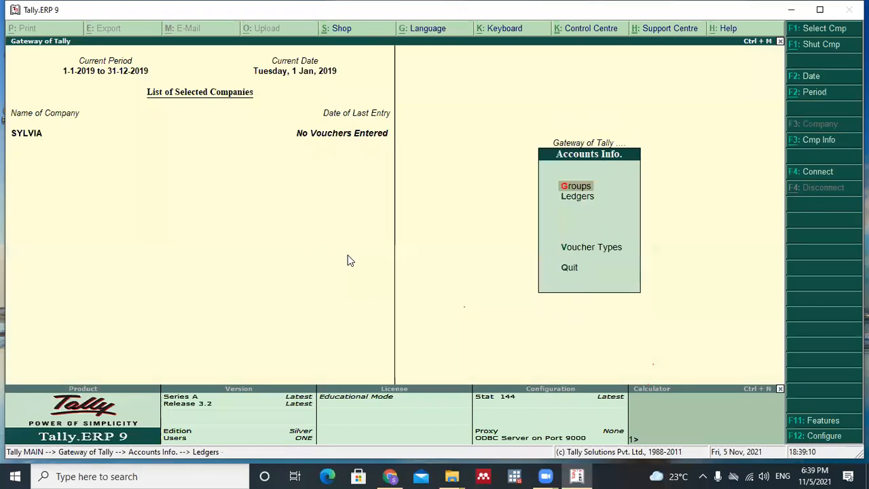
key(Escape)
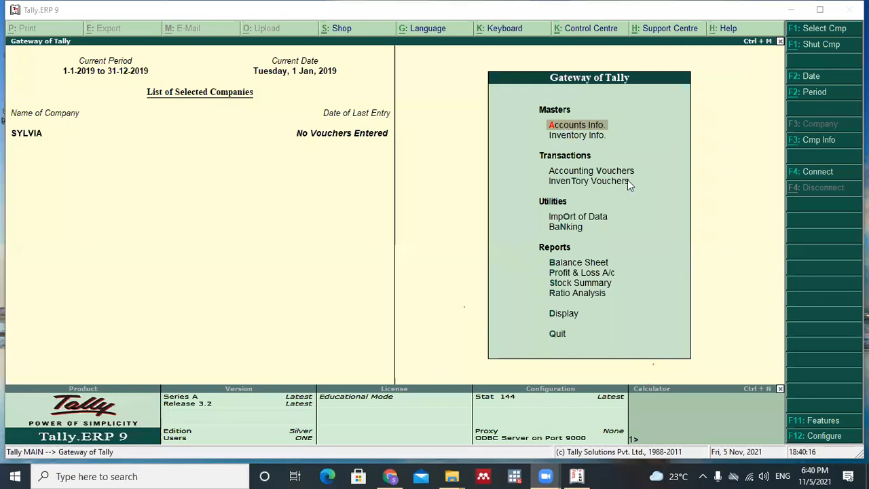
key(Return)
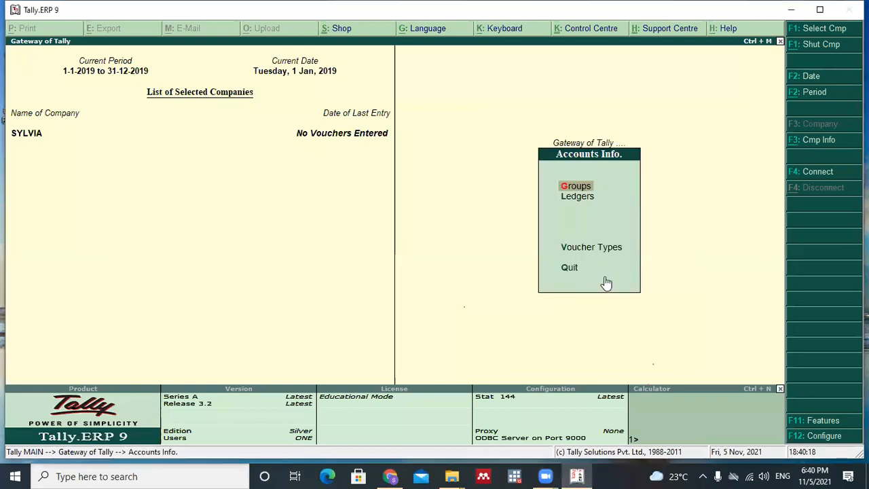
click(583, 197)
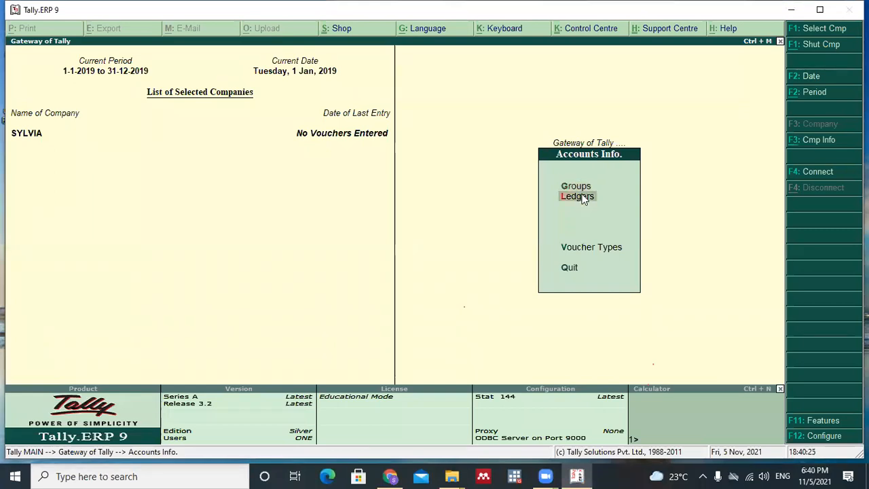
key(Return)
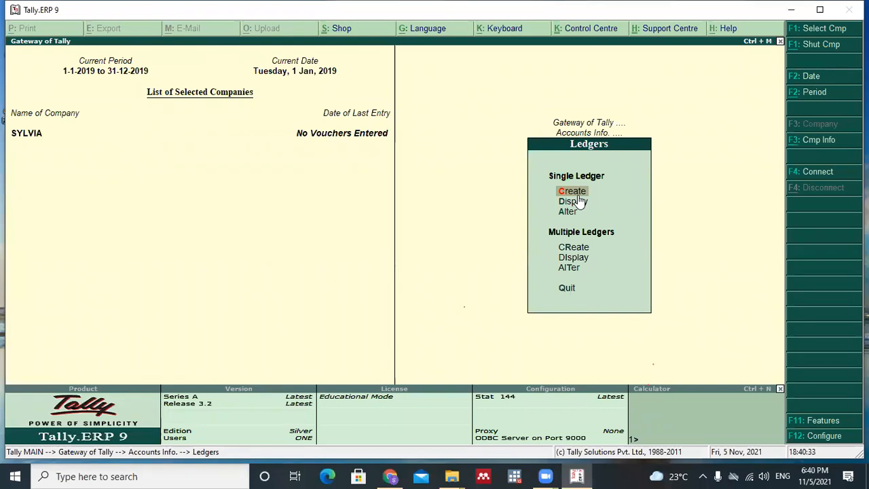
key(Escape)
key(Escape)
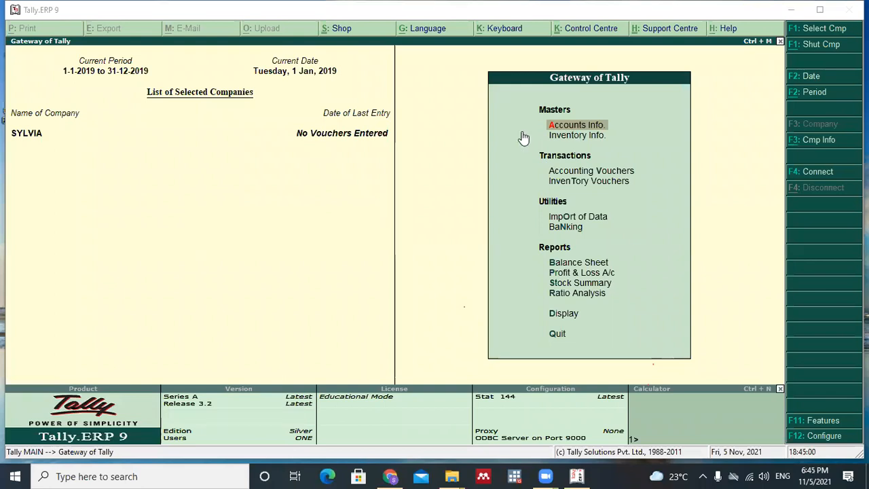
Open the VAT ledger for alteration, examine its group and tax calculation settings, and close it
click(574, 128)
key(l)
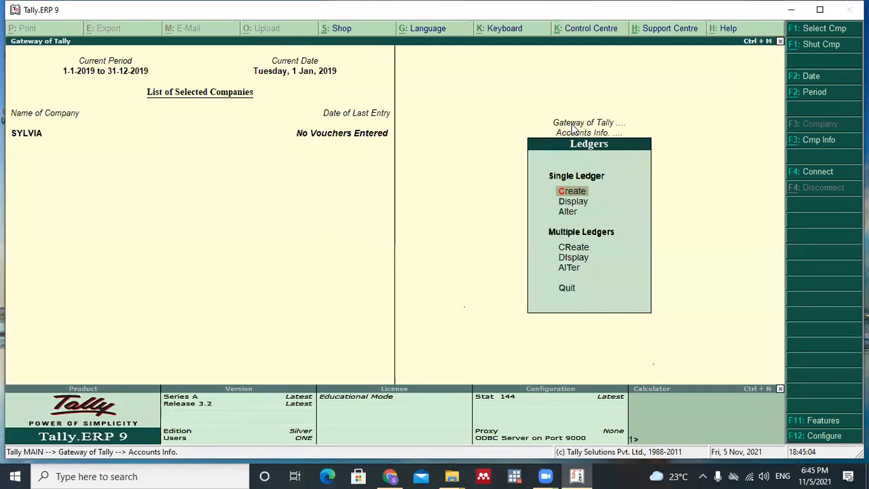
key(Down)
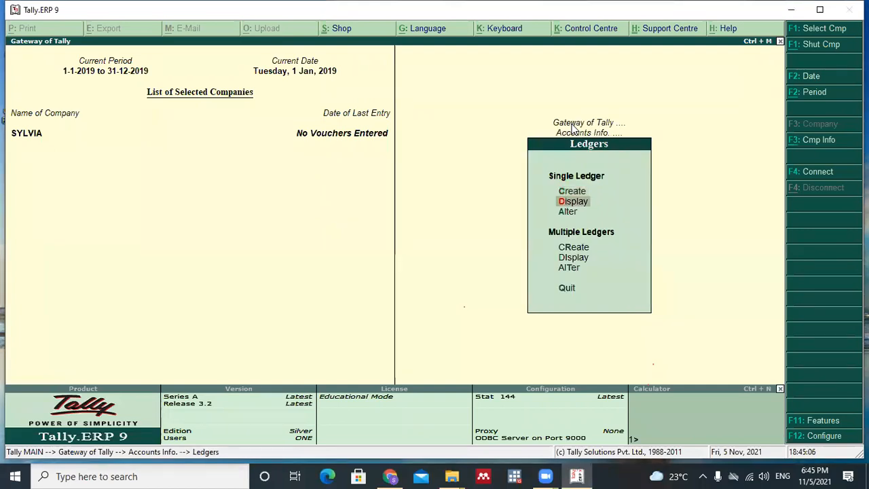
key(Return)
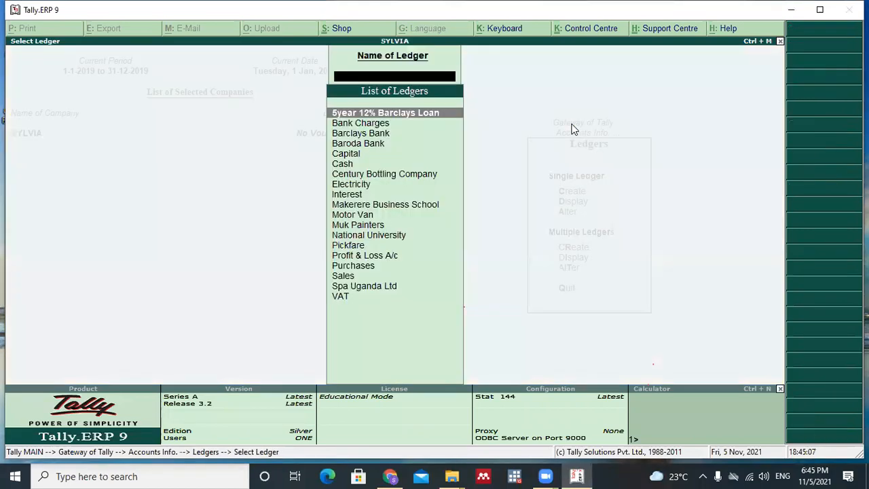
key(Down)
key(Down)
key(Down)
key(Down)
key(Down)
key(Down)
key(Down)
key(Down)
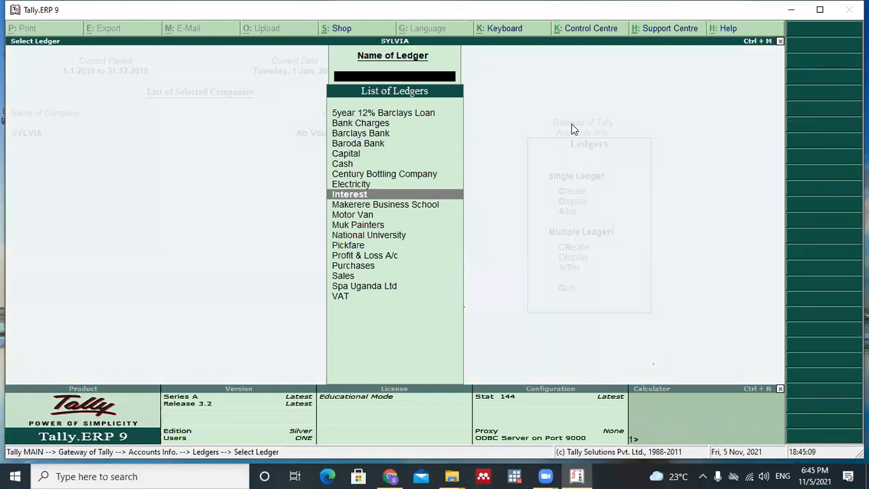
key(Down)
key(Down)
key(End)
key(Return)
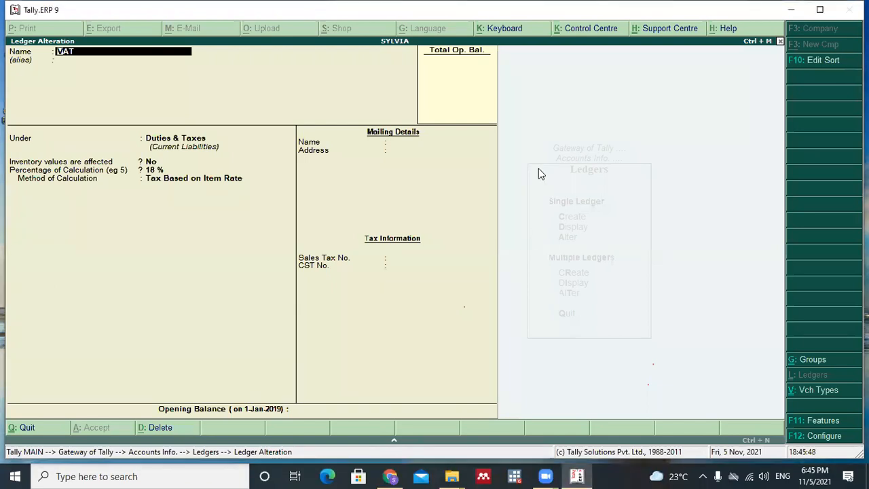
key(Escape)
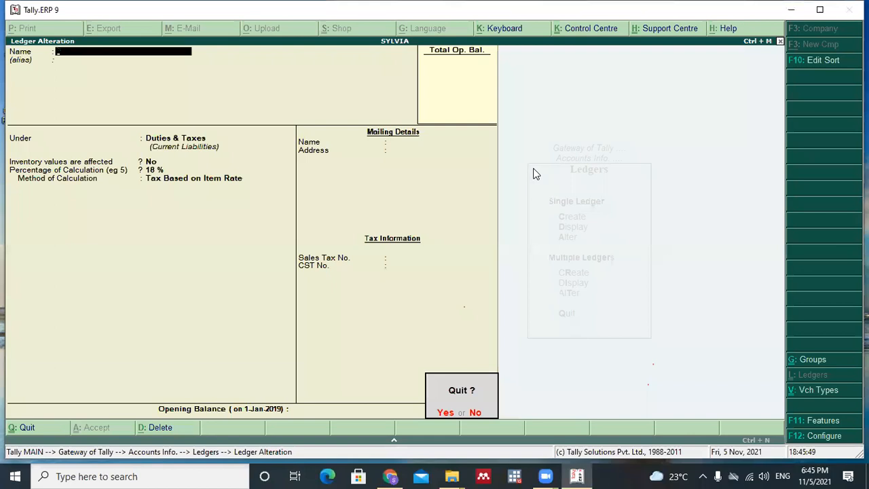
key(y)
key(Escape)
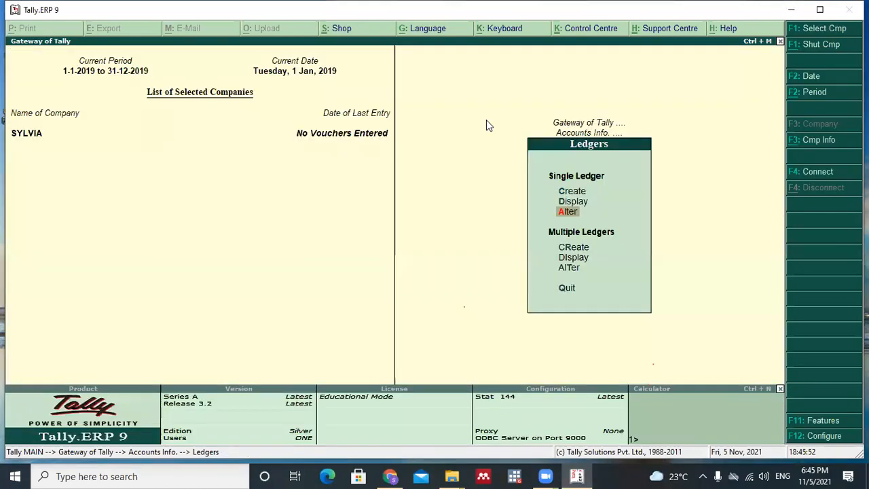
Return to the Gateway of Tally and decline quitting the program
key(Escape)
key(Escape)
key(Escape)
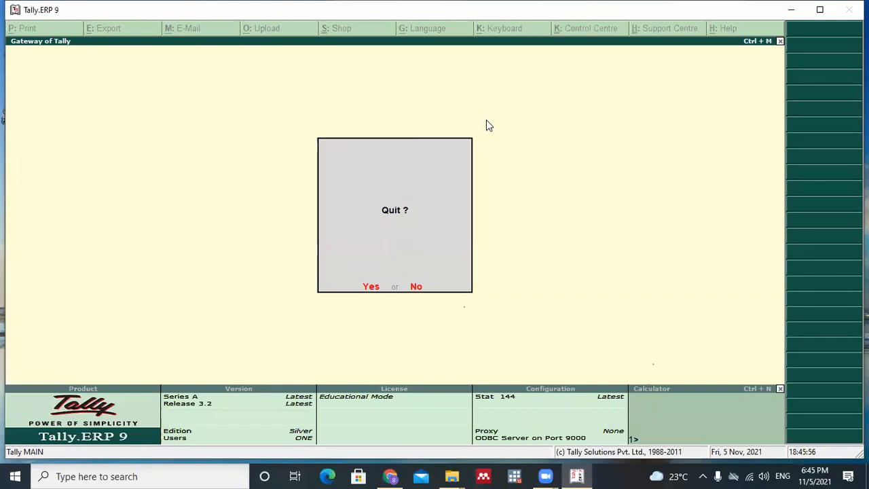
click(417, 287)
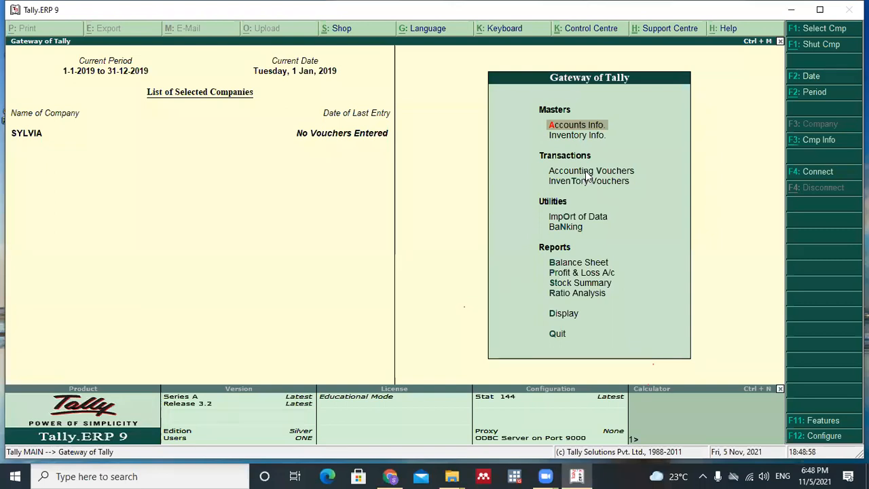
click(587, 172)
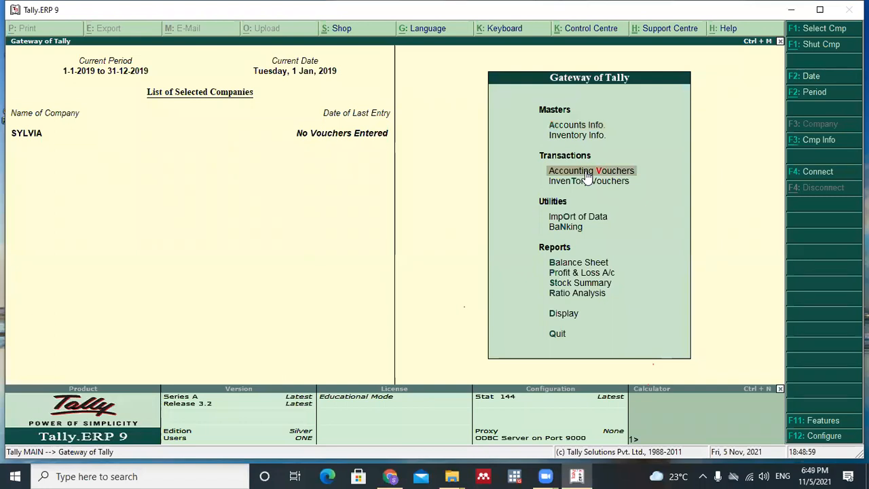
click(588, 175)
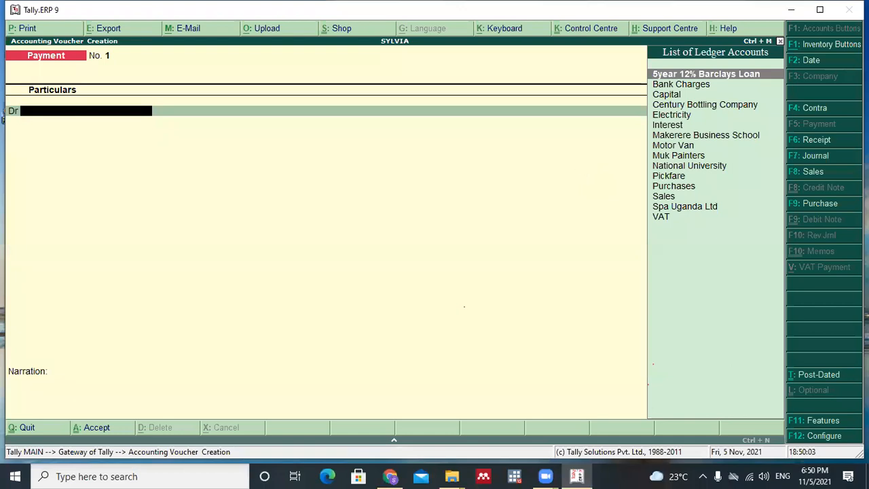
click(817, 140)
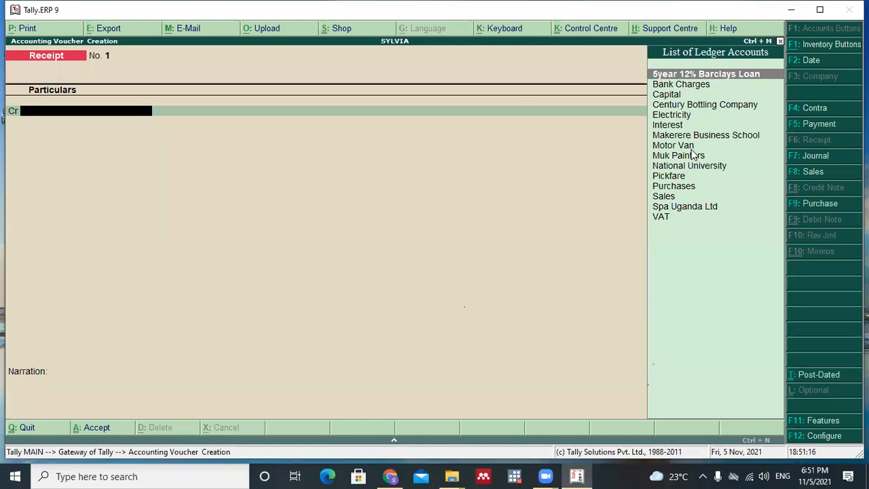
text(c)
key(Return)
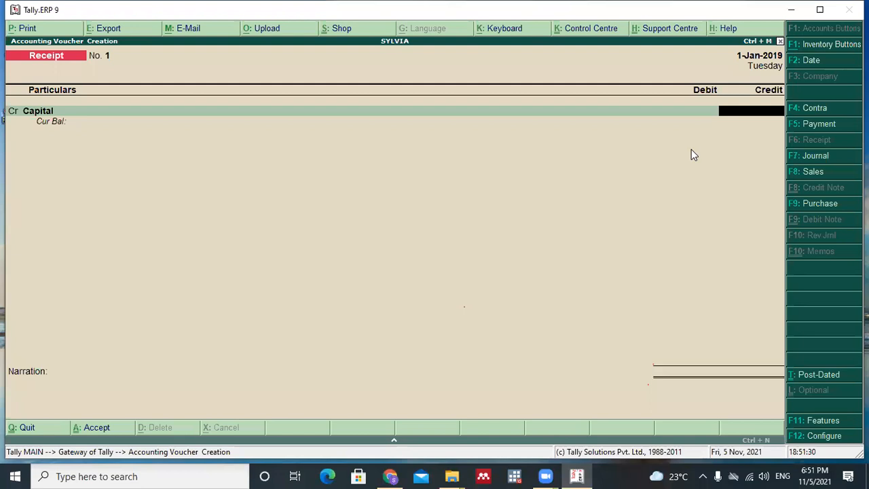
text(322500000)
key(Return)
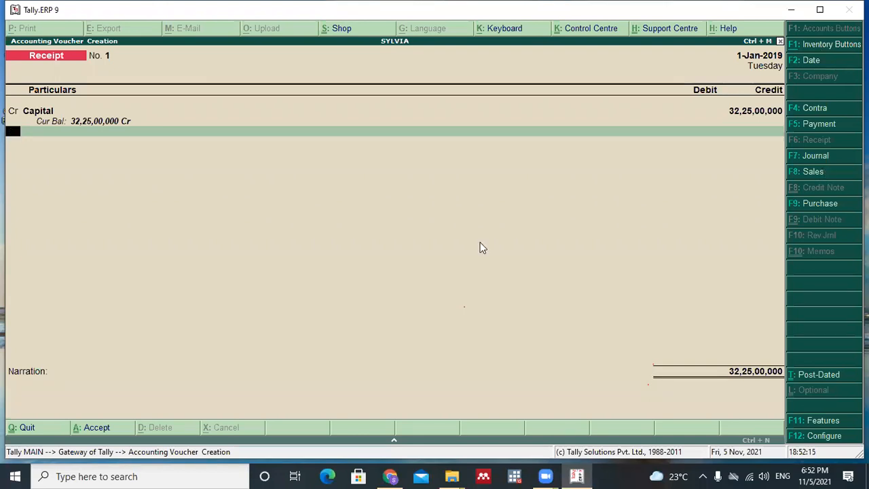
key(Escape)
key(y)
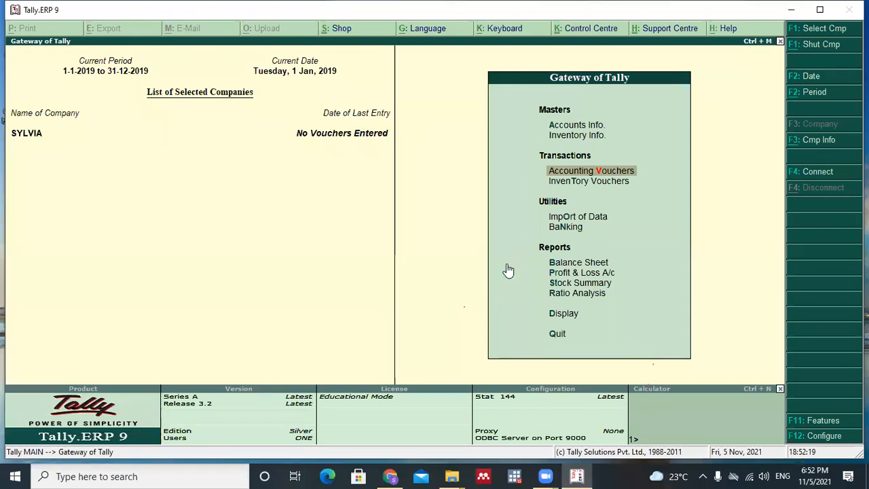
Open the current company's details for alteration from the company information options
click(831, 139)
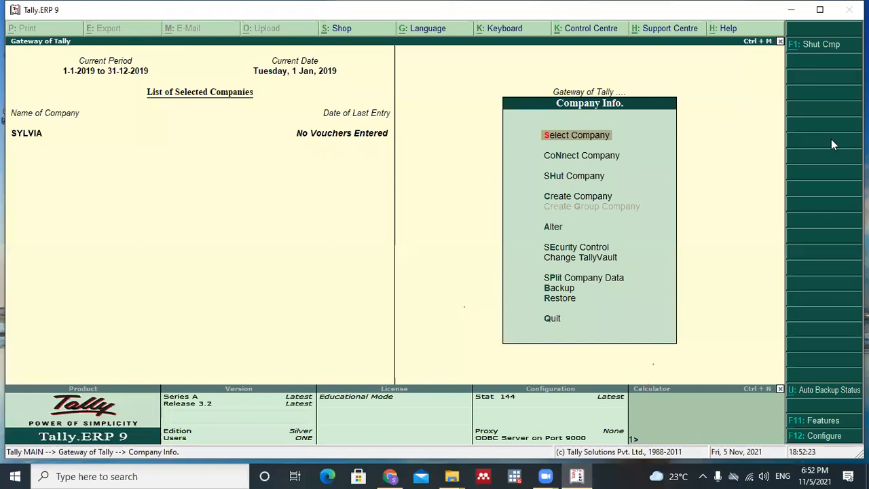
key(Down)
key(Down)
key(Down)
key(Down)
key(Down)
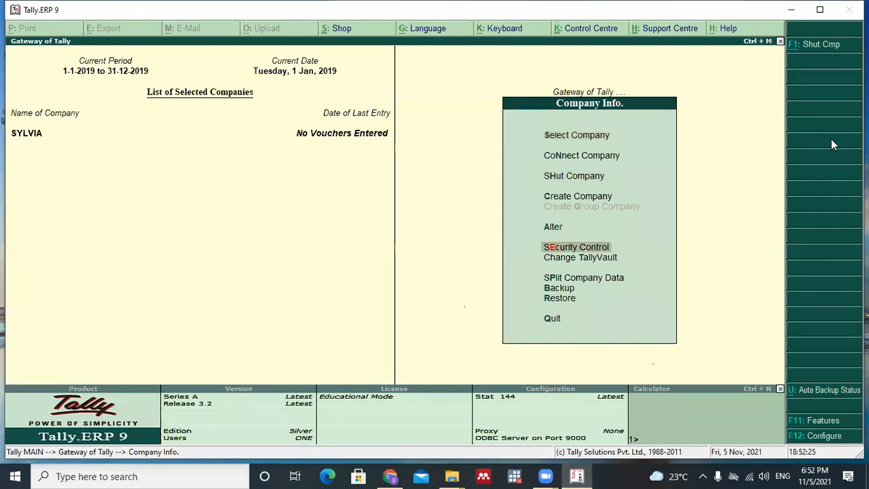
key(s)
key(Return)
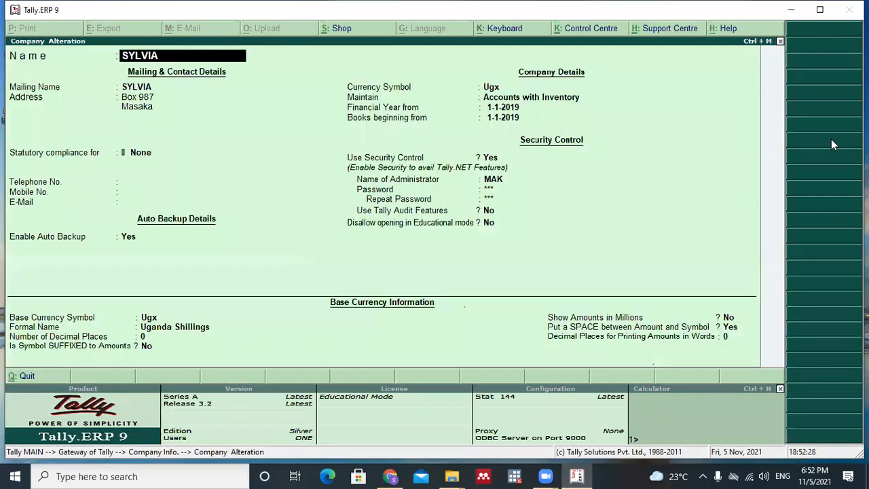
Set both showing amounts in millions and putting a space between amount and symbol to No, and save the company details
key(Return)
key(Return)
key(Return)
key(Return)
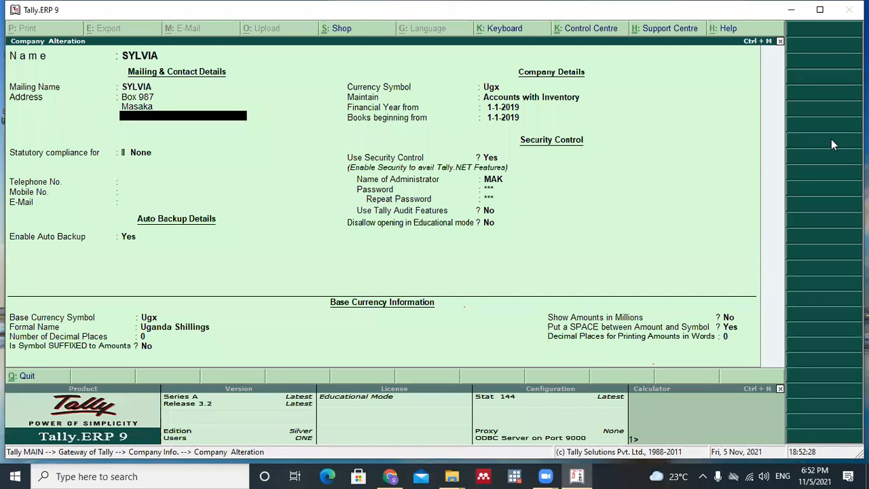
key(Return)
key(Return)
key(Return)
key(Return)
key(Return)
key(Return)
key(Return)
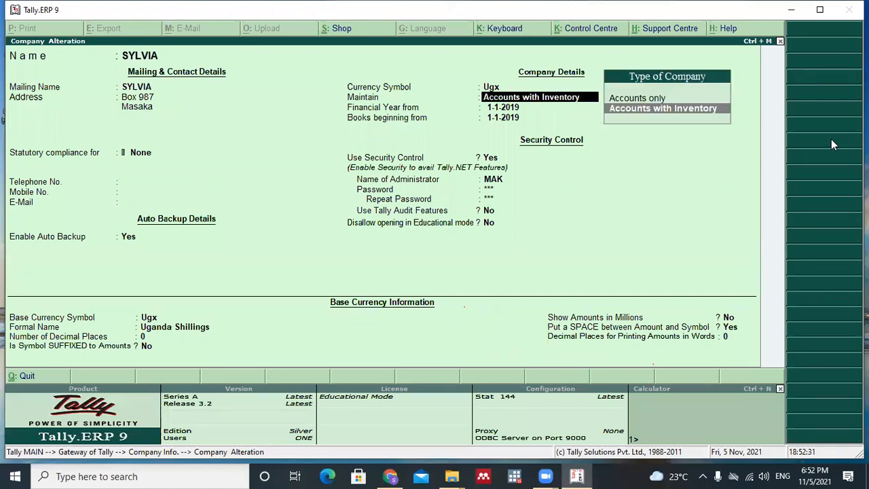
key(Return)
key(Return)
key(Return)
key(Return)
key(Return)
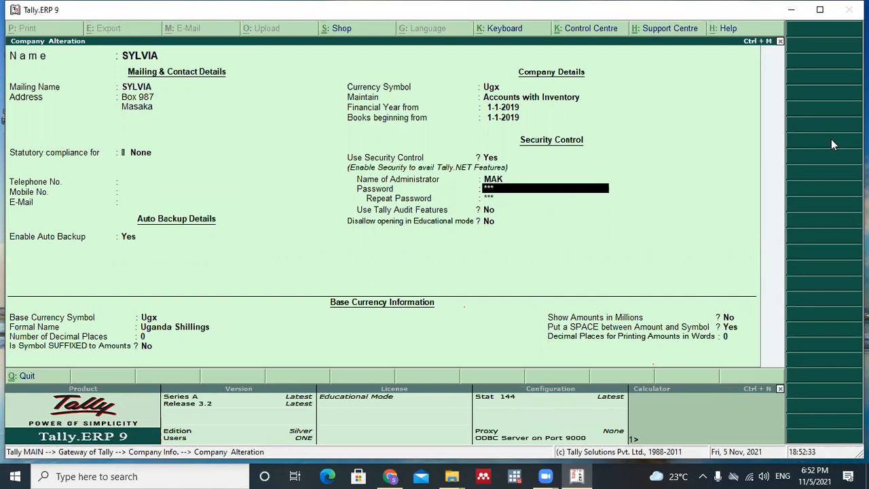
key(Return)
key(Return)
key(Return)
key(Return)
key(Return)
key(Return)
key(Return)
key(Return)
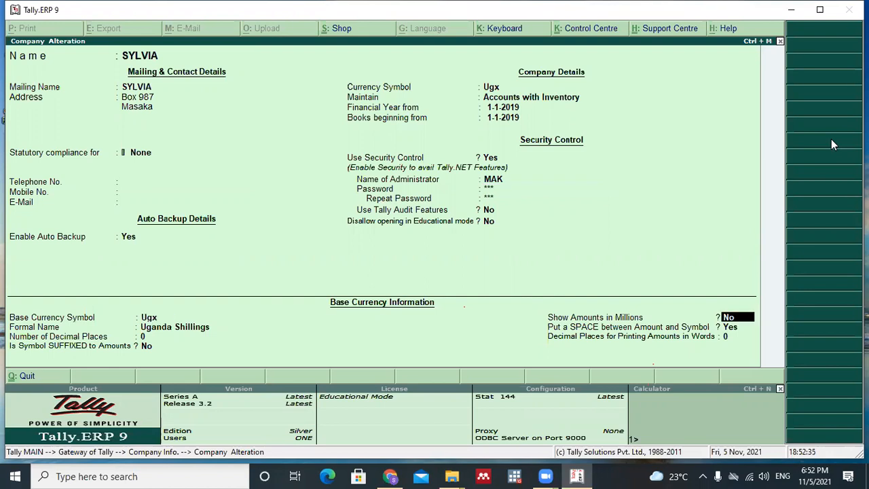
key(Return)
key(BackSpace)
text(y)
key(Return)
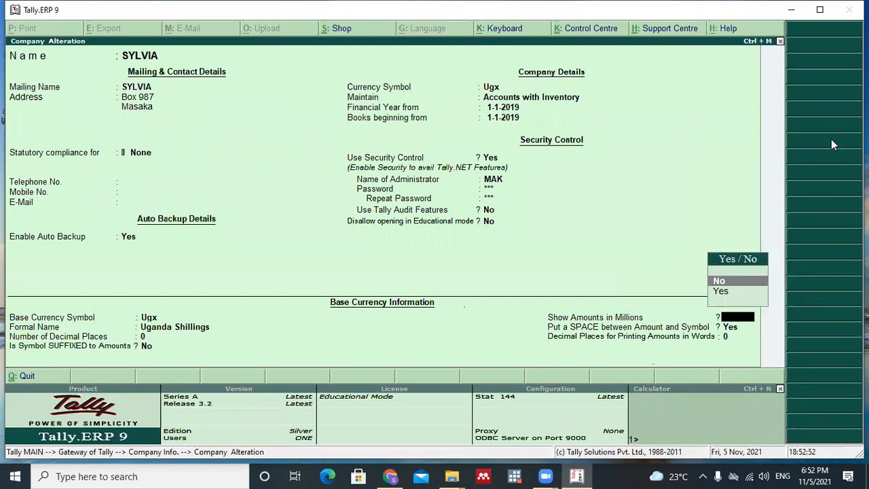
text(n)
key(Return)
text(n)
key(Return)
key(Return)
key(Return)
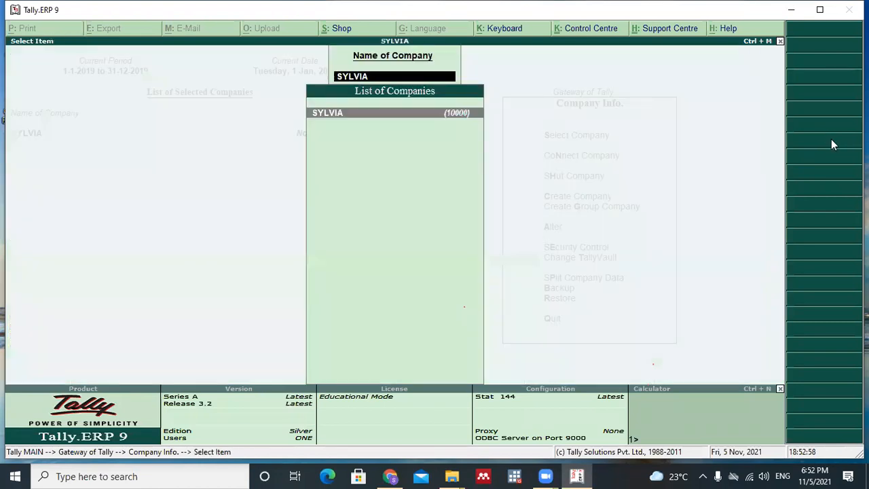
Return to the Gateway of Tally and open a new receipt voucher
key(Escape)
key(Escape)
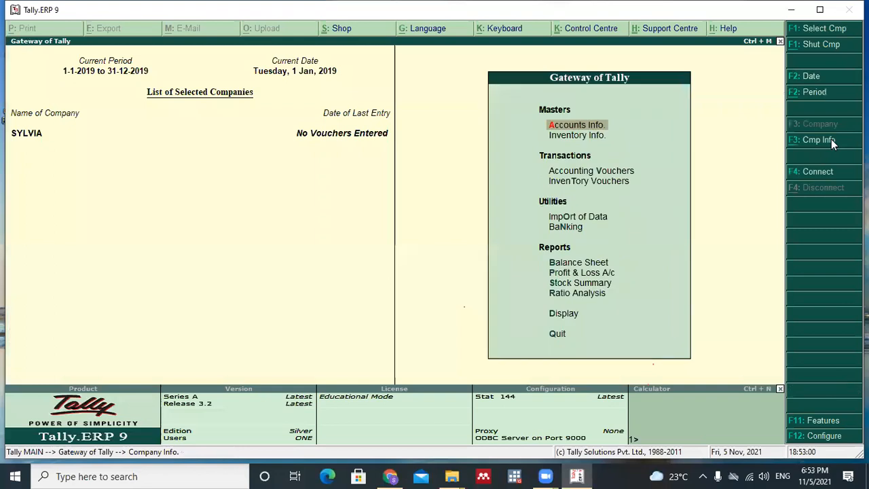
key(Down)
key(Down)
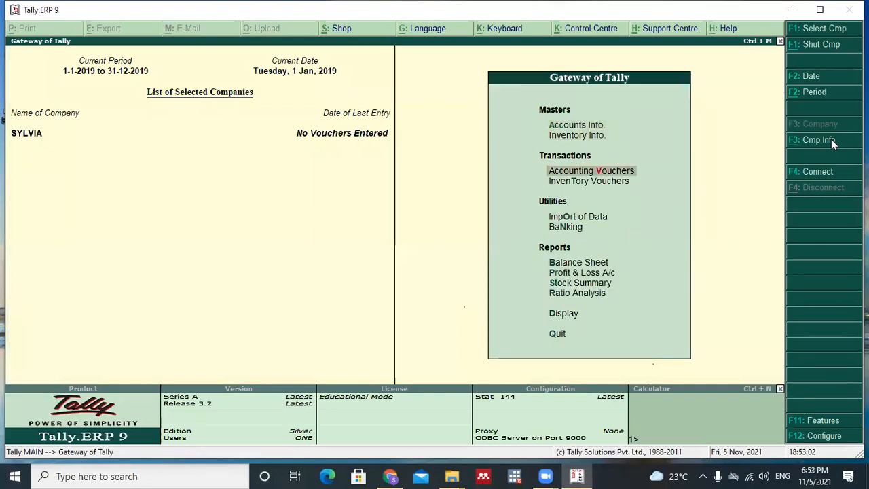
key(Return)
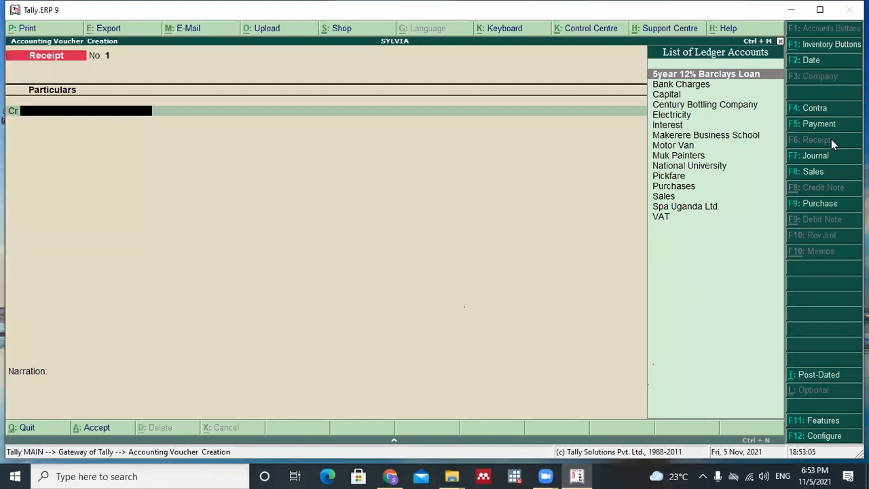
Try crediting the Capital ledger with 3,25,00,000 in the receipt voucher, and leave it without saving
text(Capit)
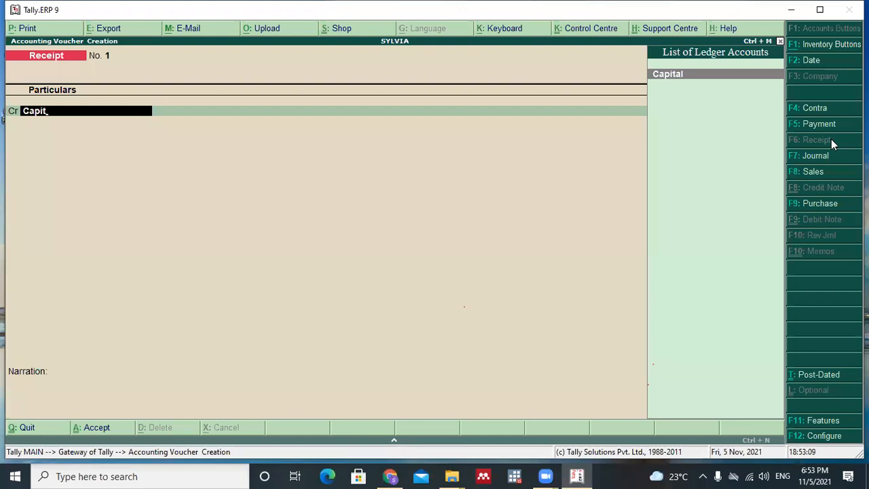
key(BackSpace)
key(BackSpace)
key(BackSpace)
key(BackSpace)
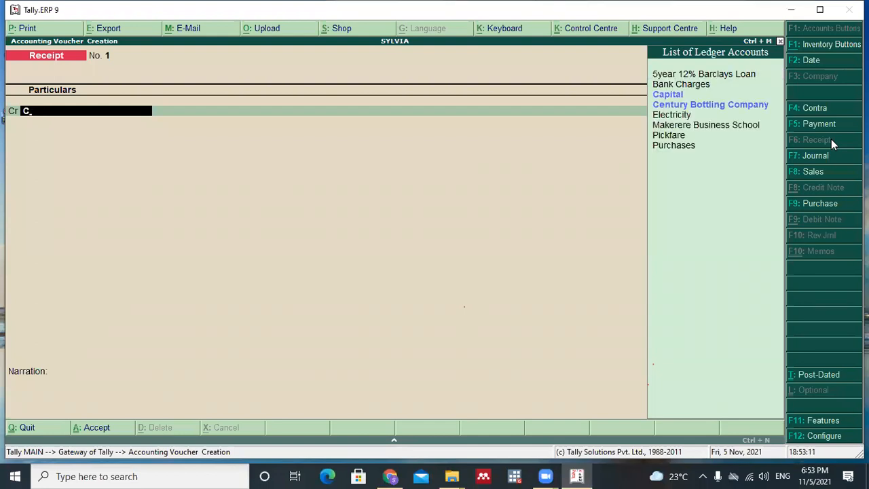
click(677, 94)
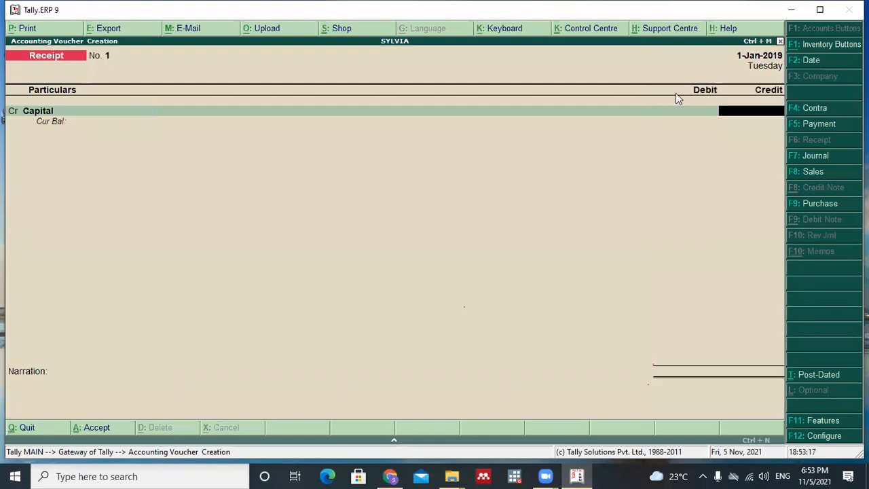
text(325000)
key(Return)
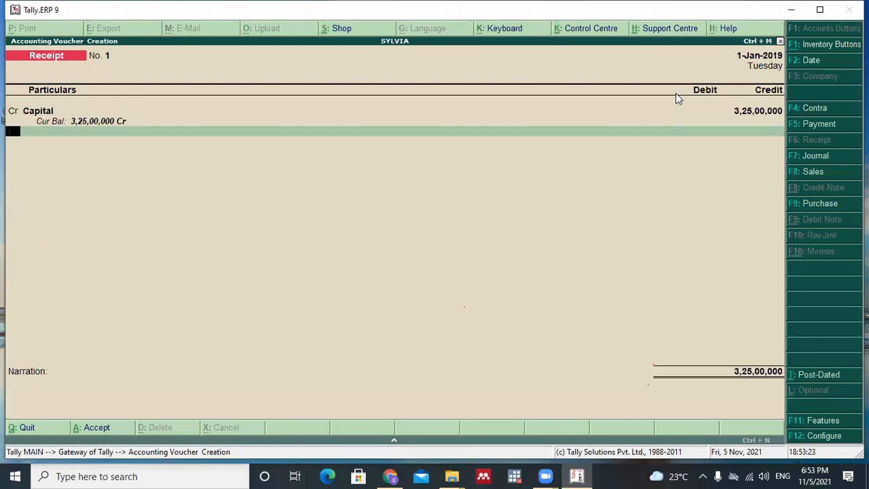
key(Escape)
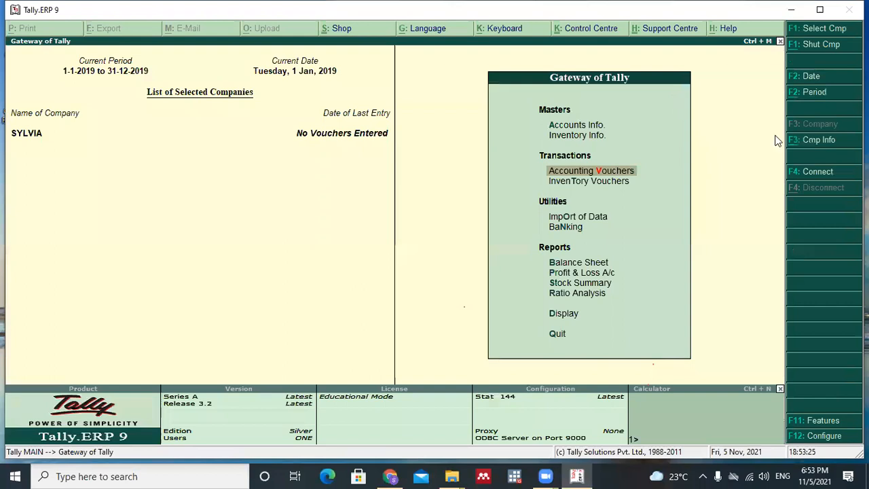
Open the current company's details for alteration from the company information options
click(808, 142)
key(Down)
key(Down)
key(Down)
key(Down)
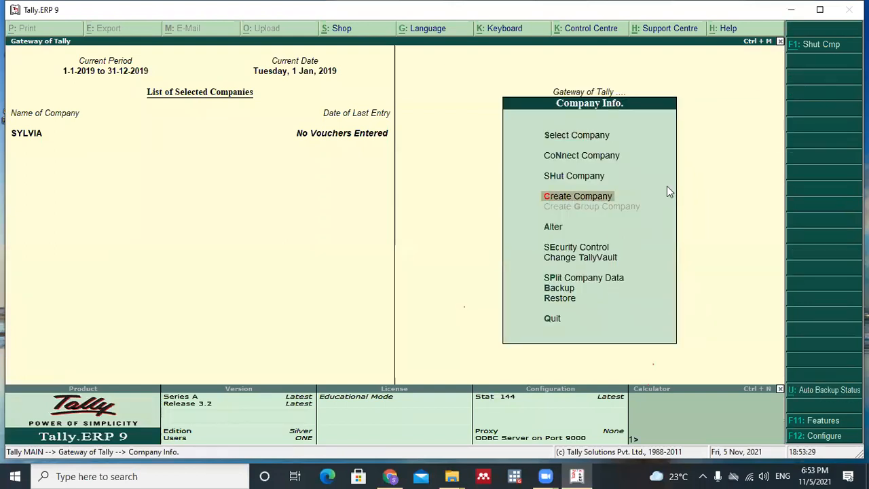
key(Return)
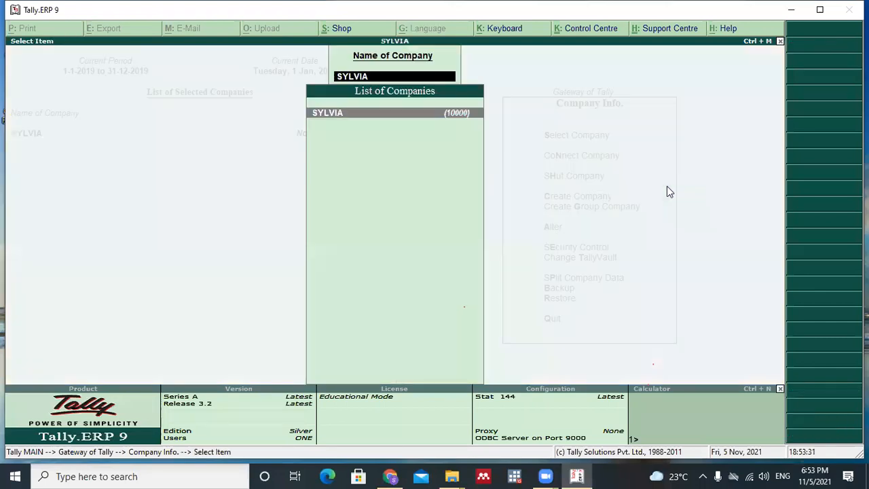
key(Return)
Set both showing amounts in millions and putting a space between amount and symbol to Yes, and save the company details
key(Return)
key(Return)
key(Return)
key(Return)
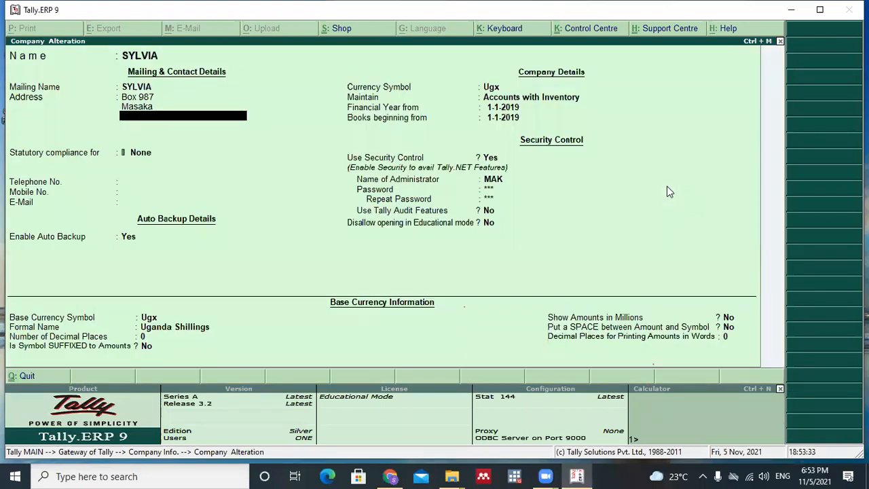
key(Return)
key(Return)
key(Return)
key(Return)
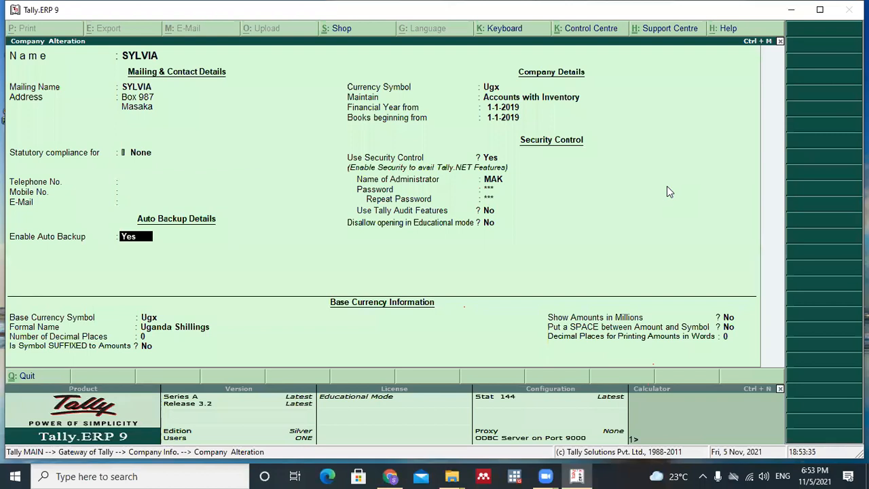
key(Return)
key(Return)
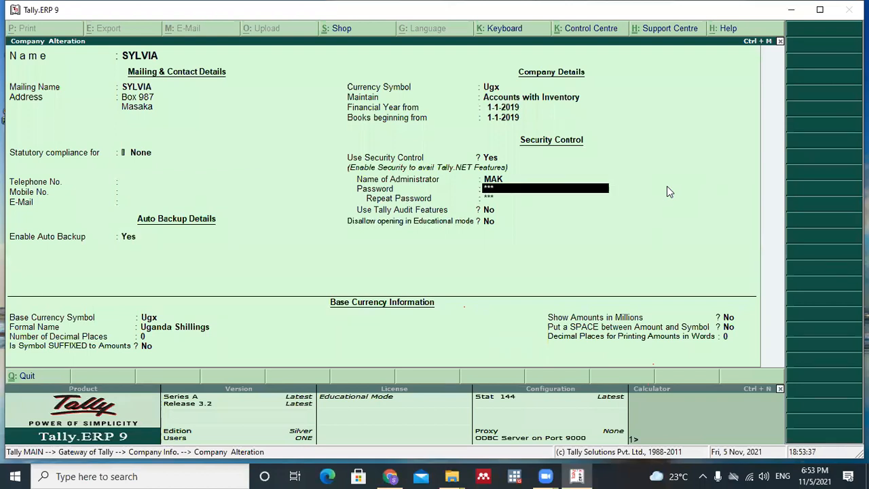
key(Return)
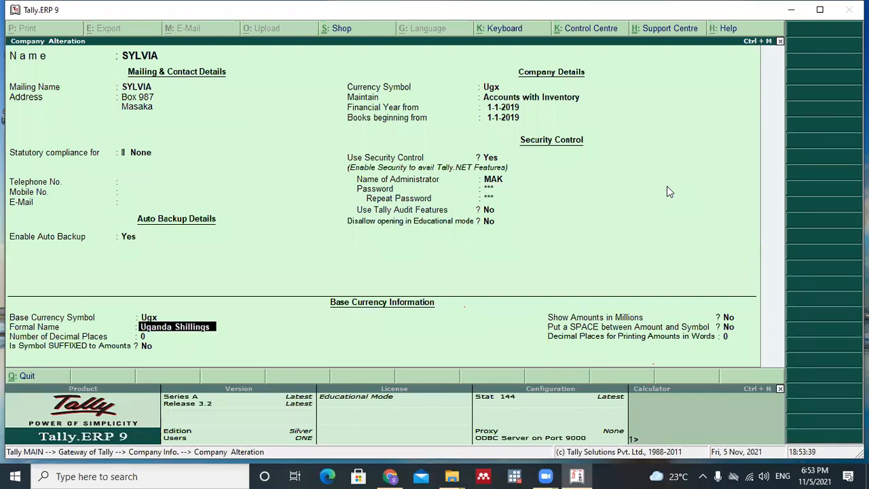
key(Return)
key(Return)
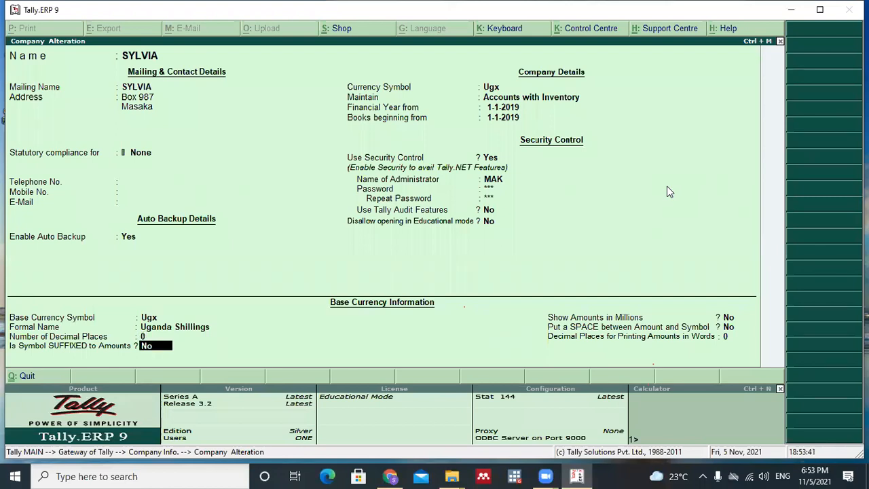
key(Return)
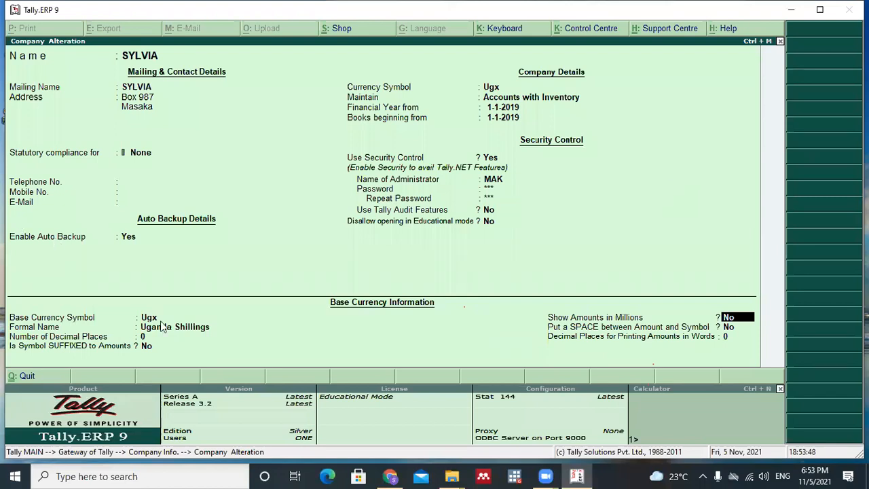
key(y)
key(y)
key(Return)
key(y)
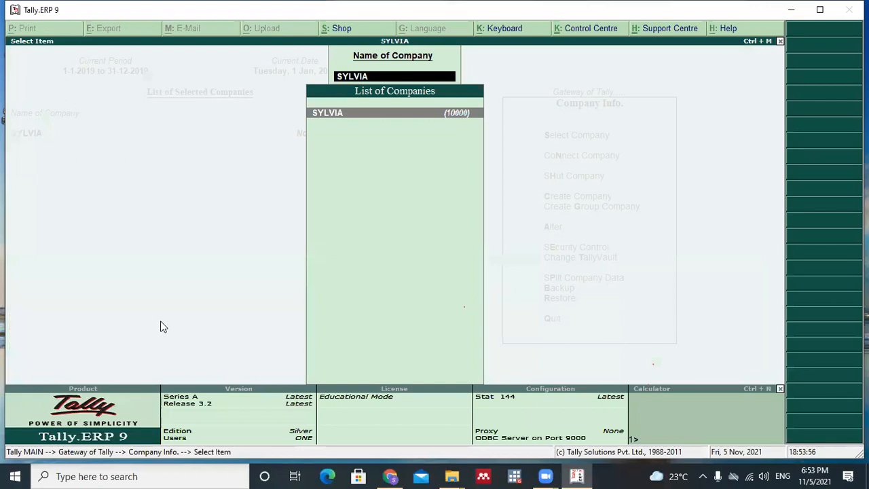
Reopen the company details, set the currency symbol as suffixed to amounts to Yes, and save
key(Return)
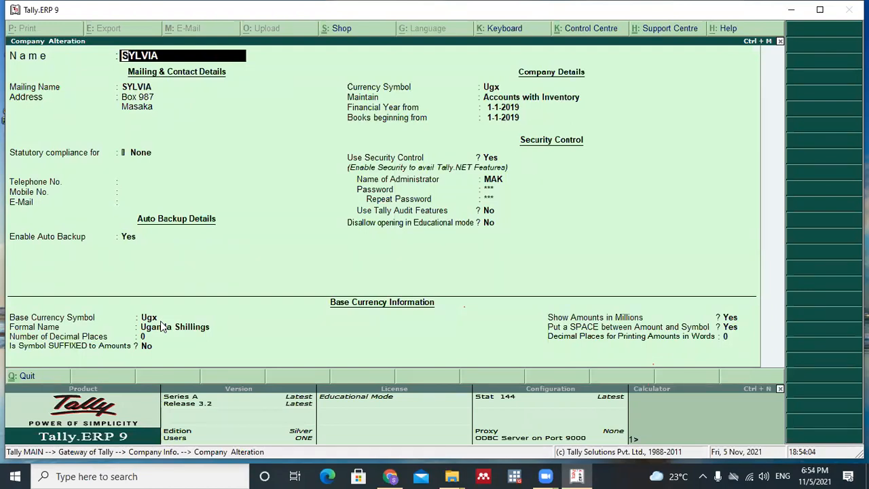
key(Return)
key(Return)
key(Return)
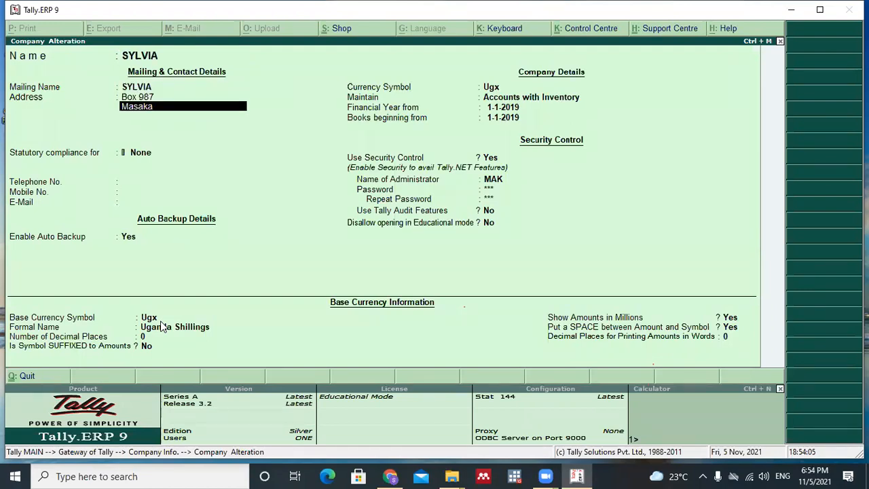
key(Return)
key(Return)
key(Return)
key(Return)
key(Return)
key(Return)
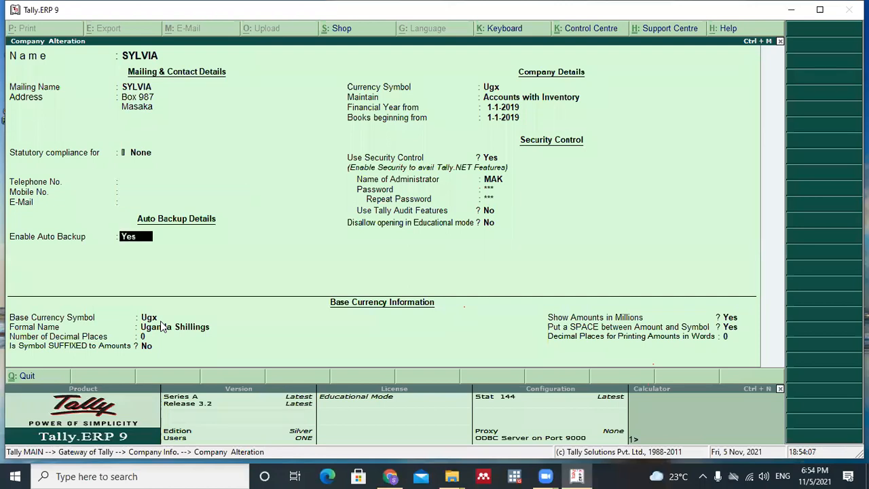
key(Return)
key(Return)
key(Return)
key(Return)
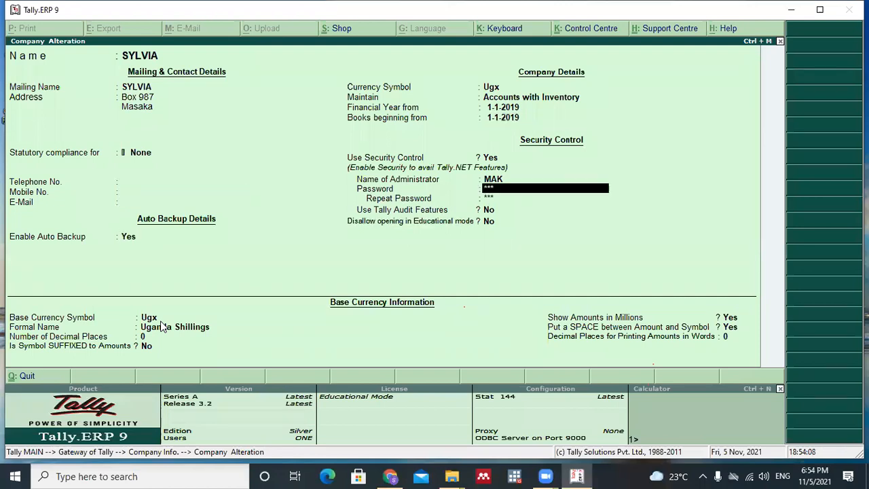
key(Return)
key(Return)
key(Return)
key(Return)
key(Return)
key(Return)
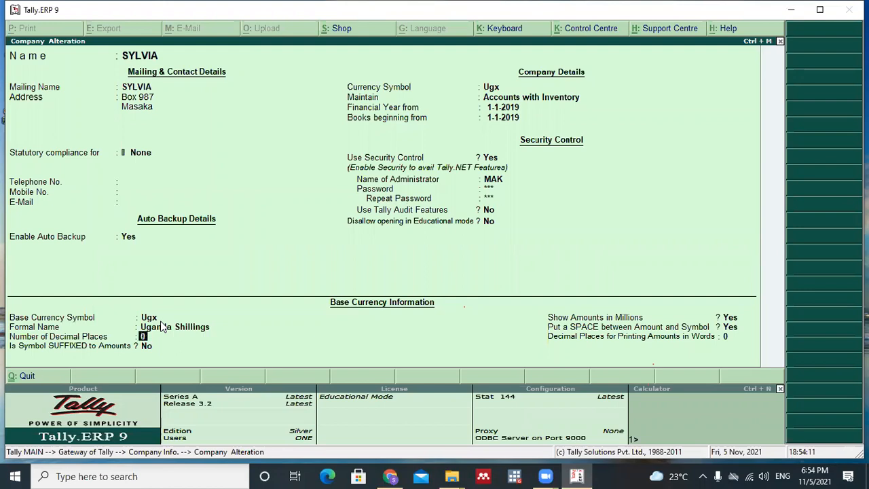
key(Return)
key(Return)
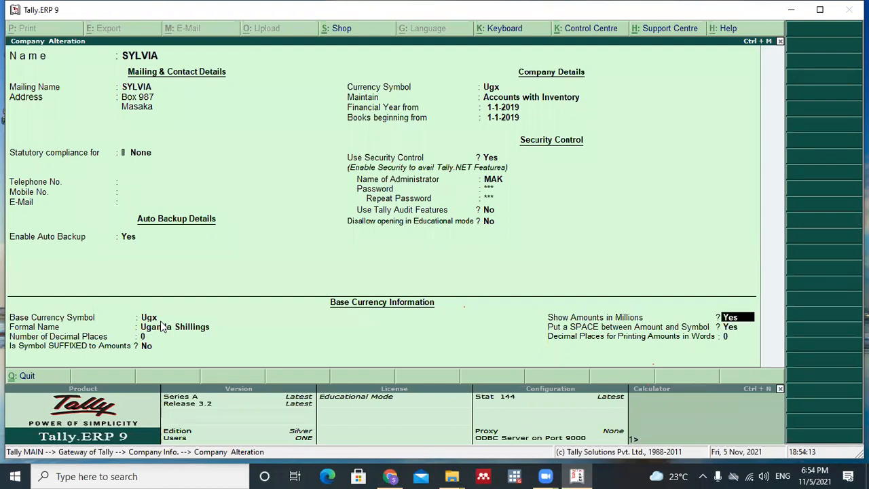
key(Up)
text(y)
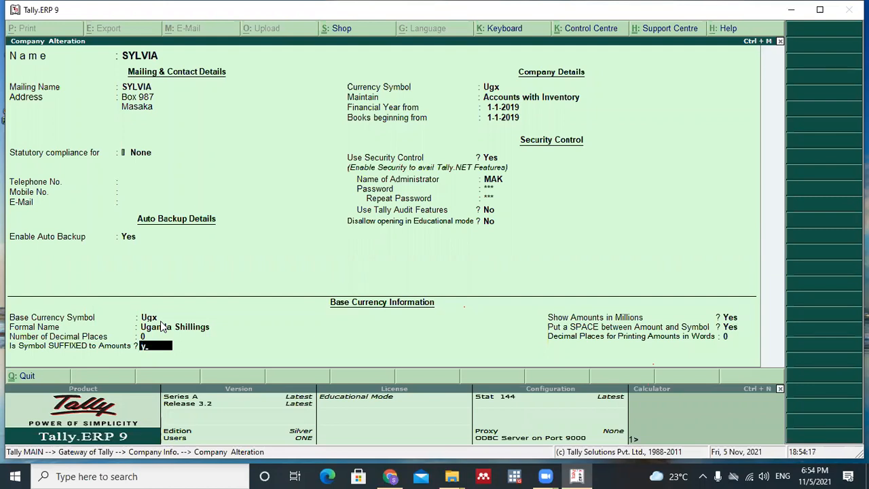
key(Return)
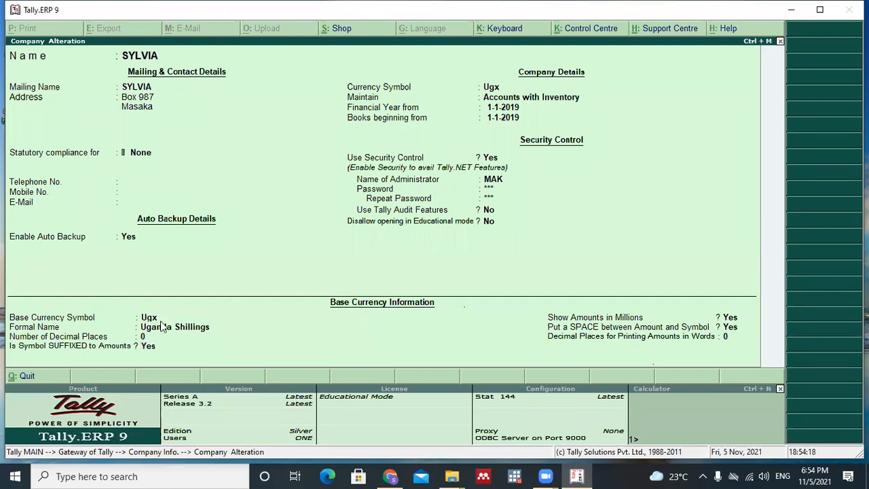
key(ctrl+a)
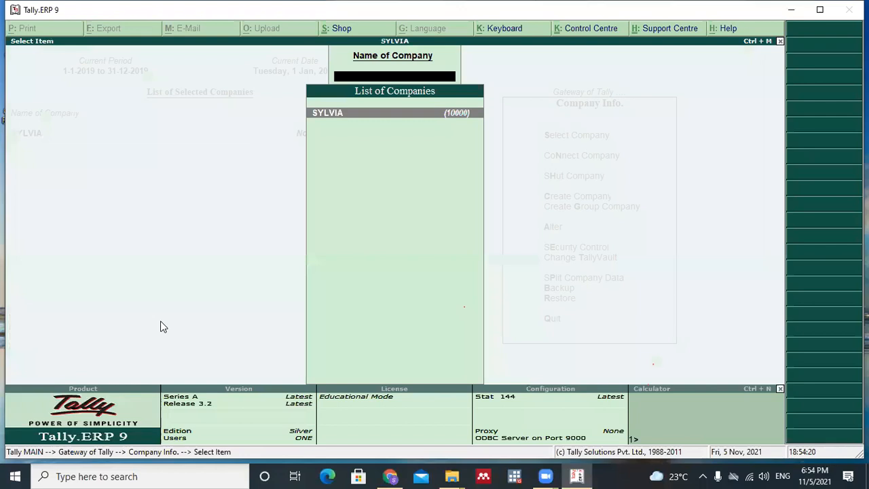
Return to the Gateway of Tally and start a new accounting receipt voucher
key(Escape)
key(Escape)
key(Return)
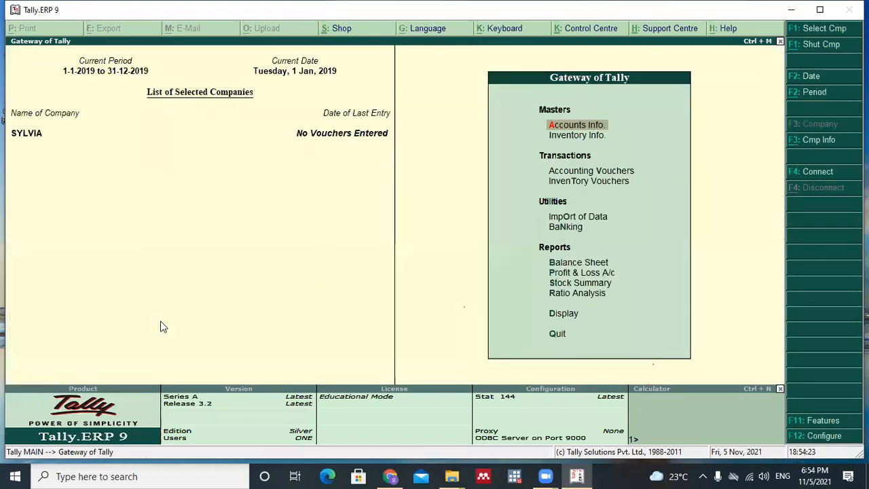
key(v)
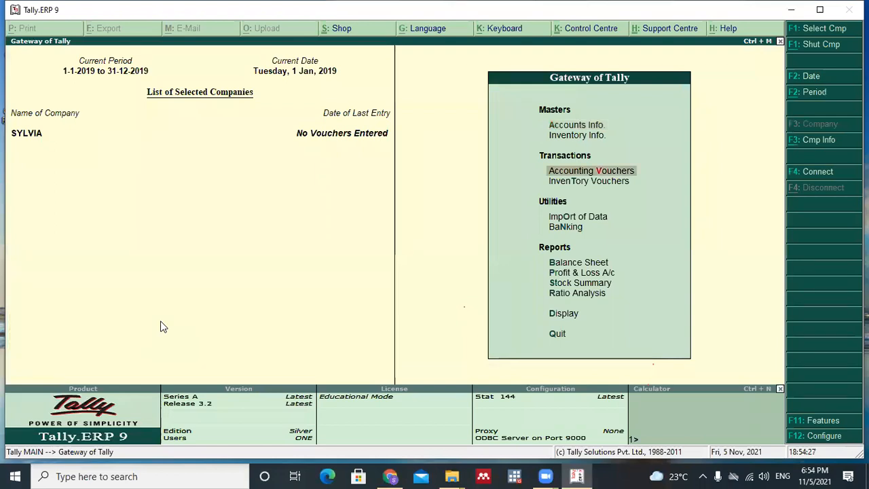
key(Return)
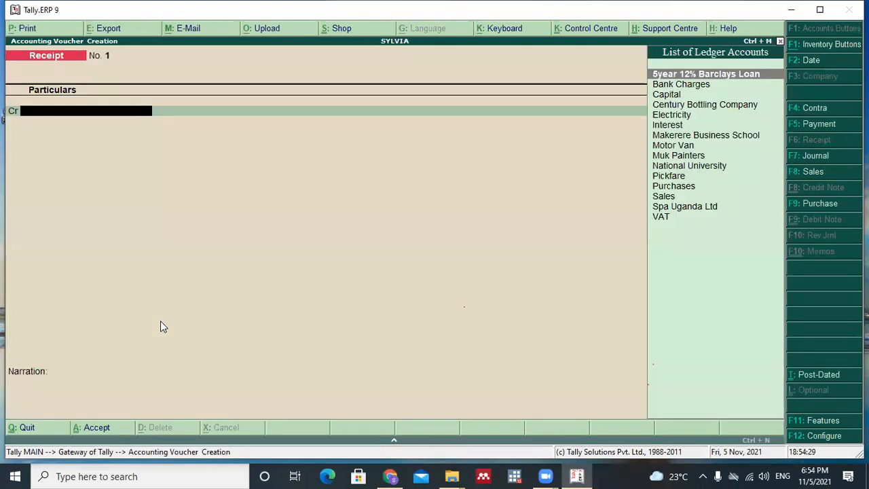
text(c)
key(Return)
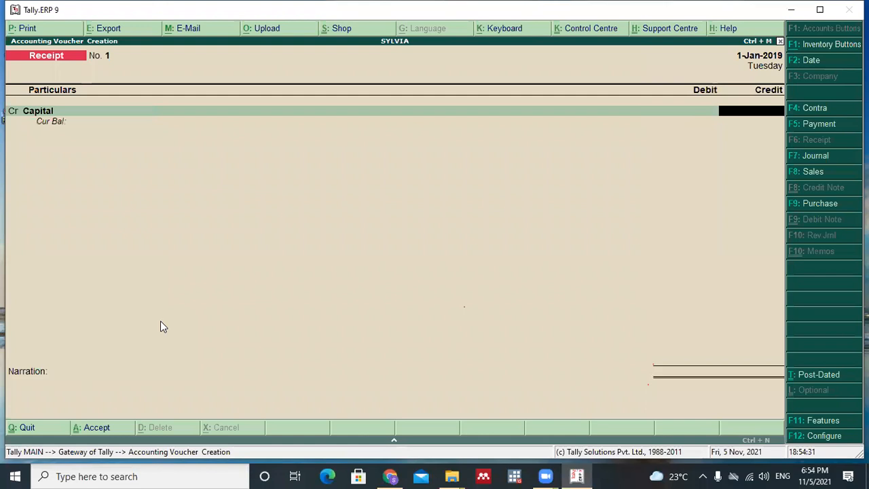
text(32)
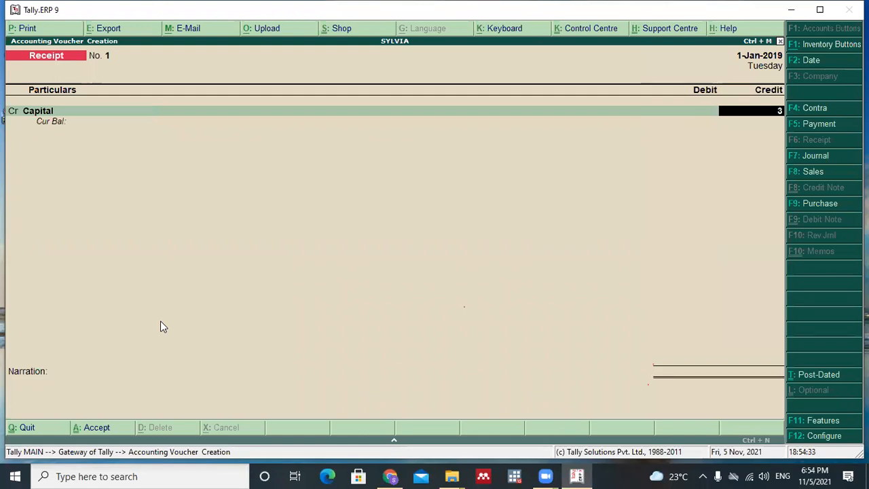
key(BackSpace)
text(25)
key(BackSpace)
text(2)
text(50000)
key(Return)
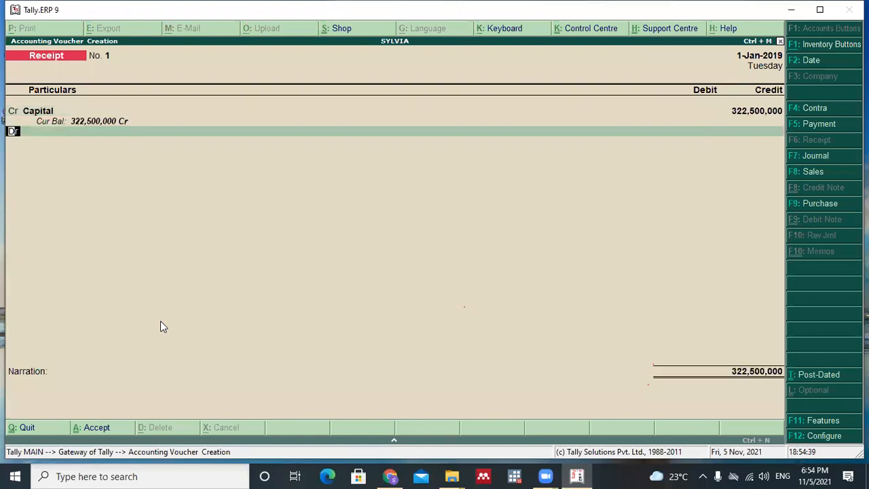
key(Escape)
key(y)
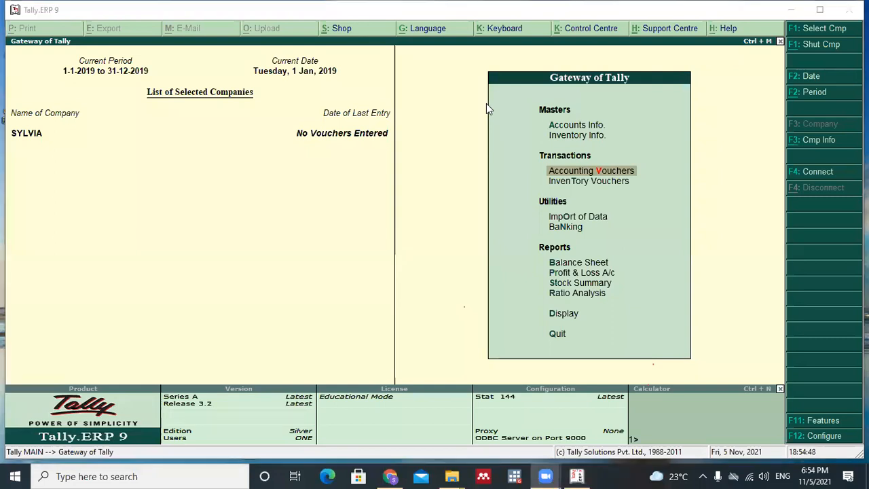
Open the current company's alteration form from the company information options
click(702, 202)
click(816, 141)
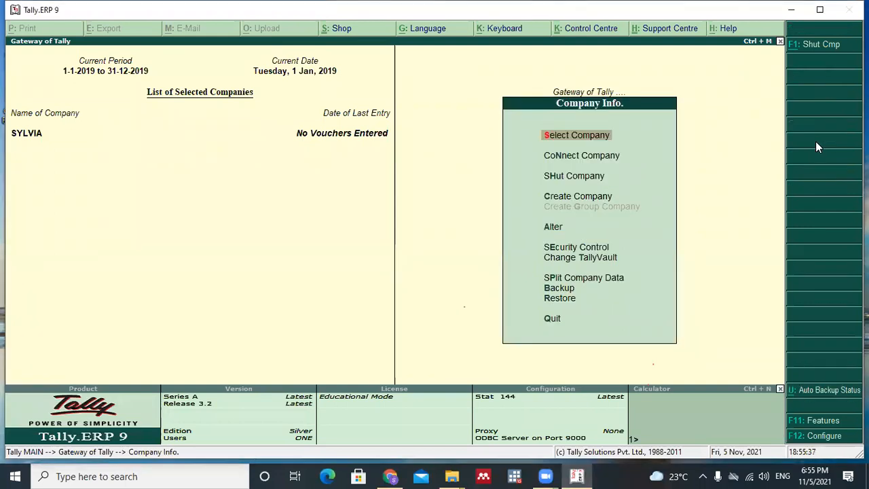
key(Down)
key(Down)
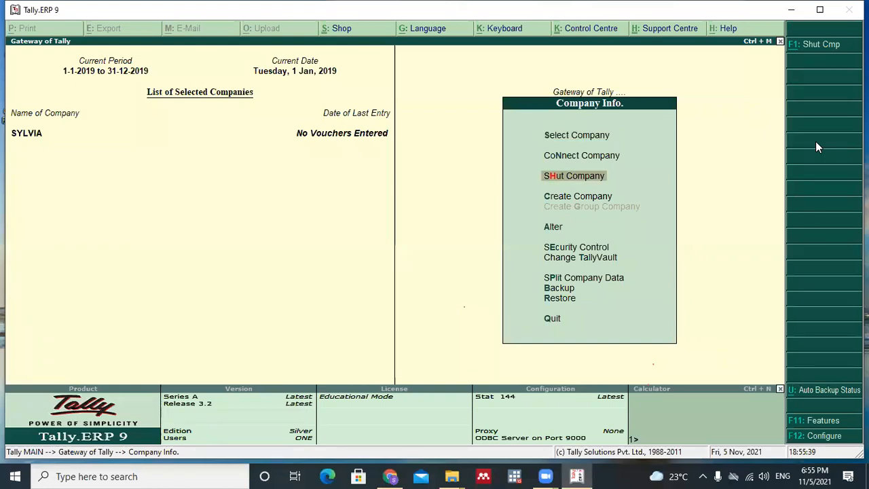
key(Down)
key(Down)
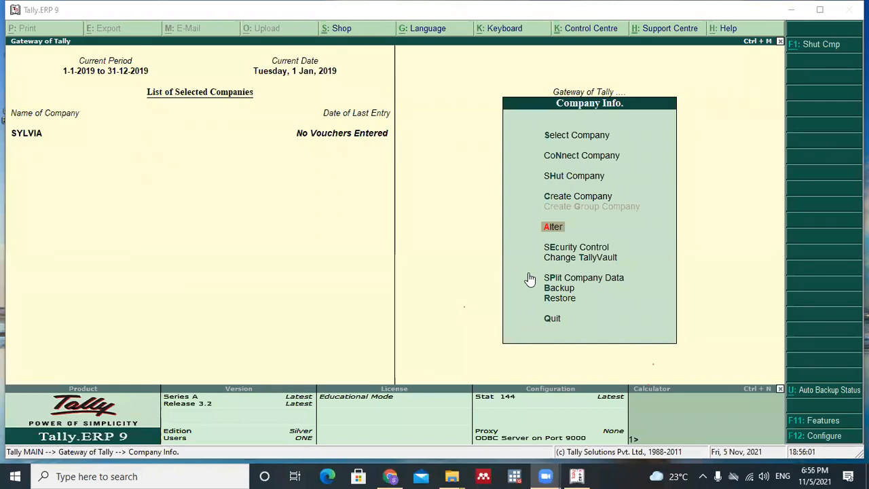
click(556, 227)
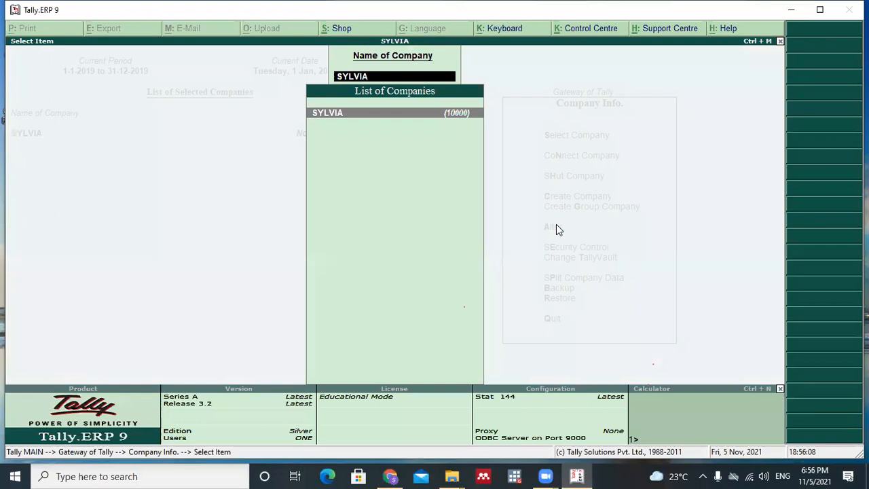
key(Return)
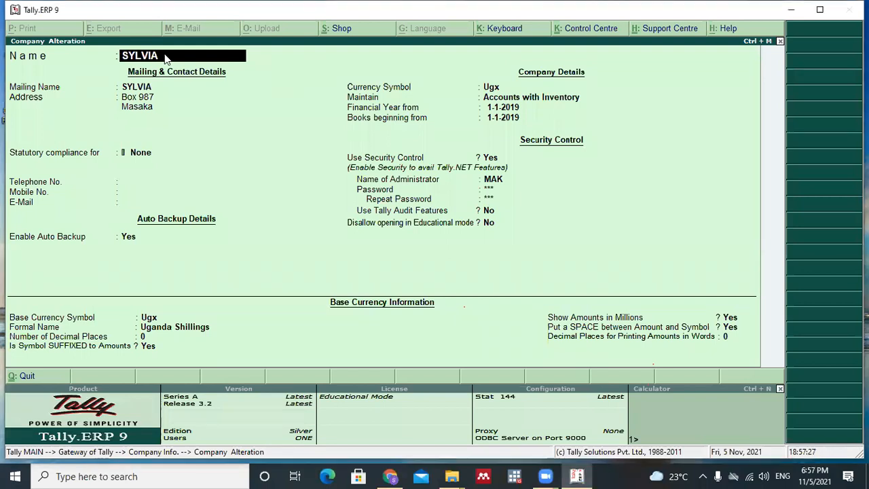
Review the company's details and base currency settings field by field, accept them, and return to the Gateway of Tally
key(Return)
key(Return)
key(Return)
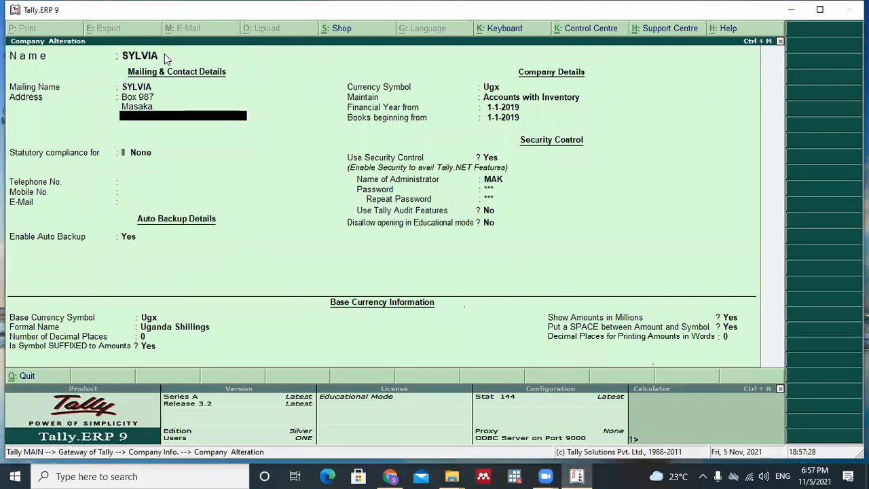
key(Return)
key(Return)
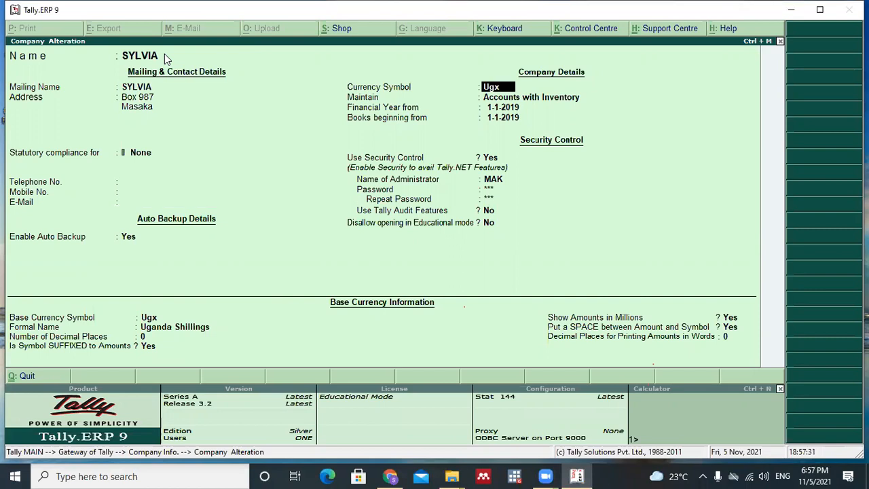
key(Return)
key(Return)
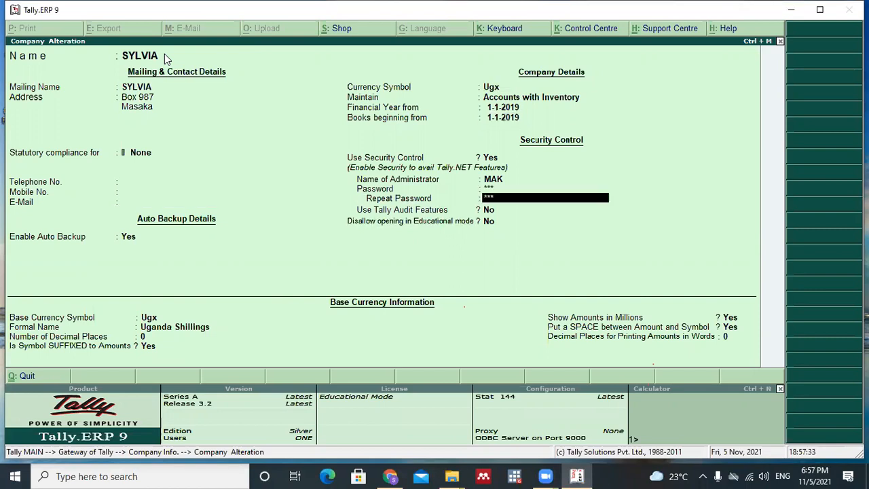
key(Return)
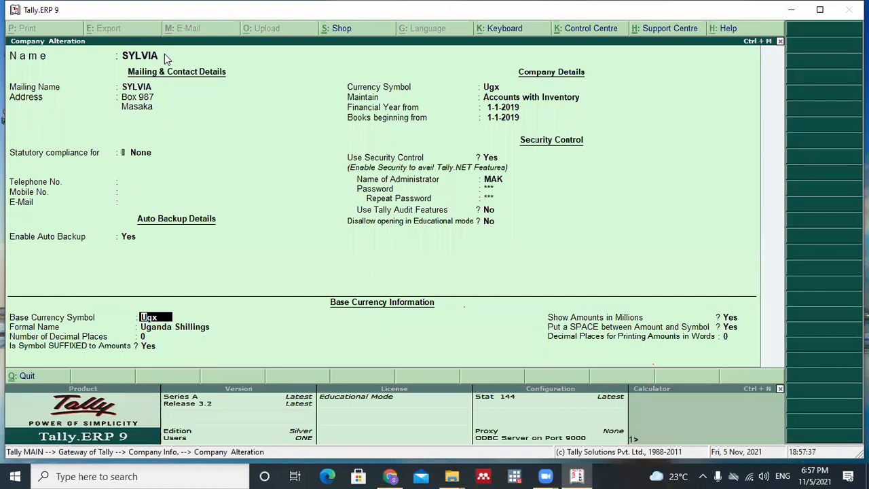
key(Return)
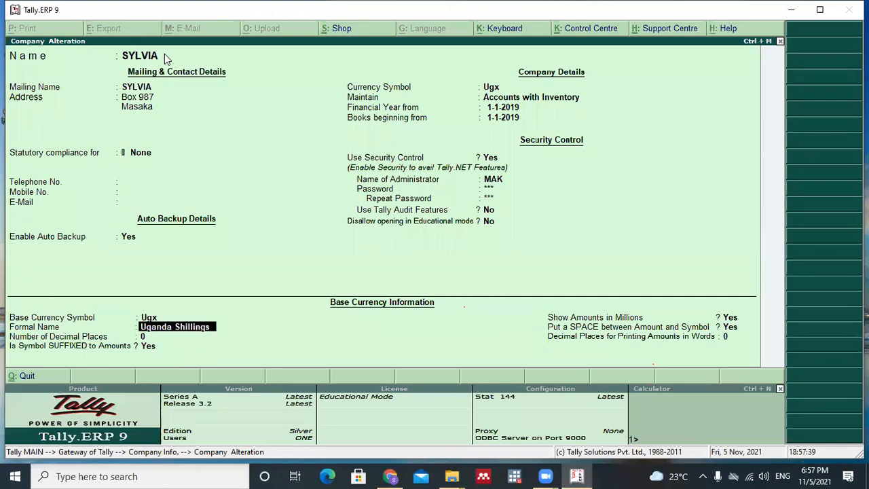
key(Return)
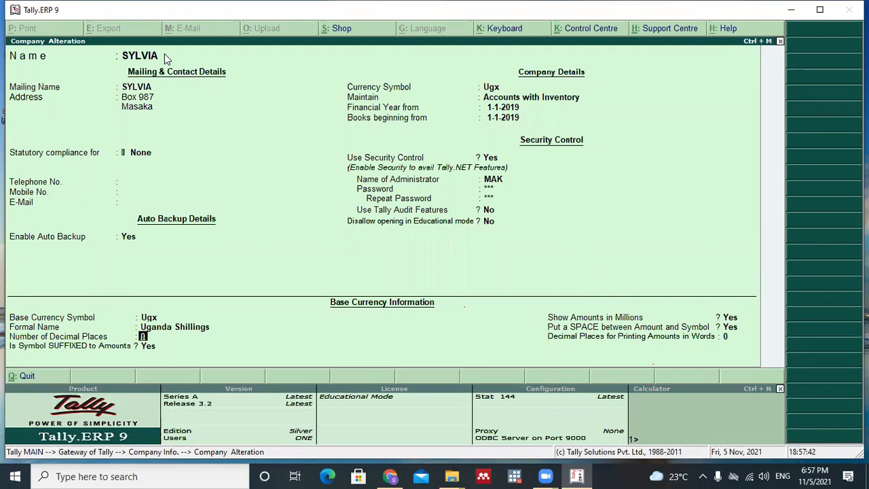
key(Return)
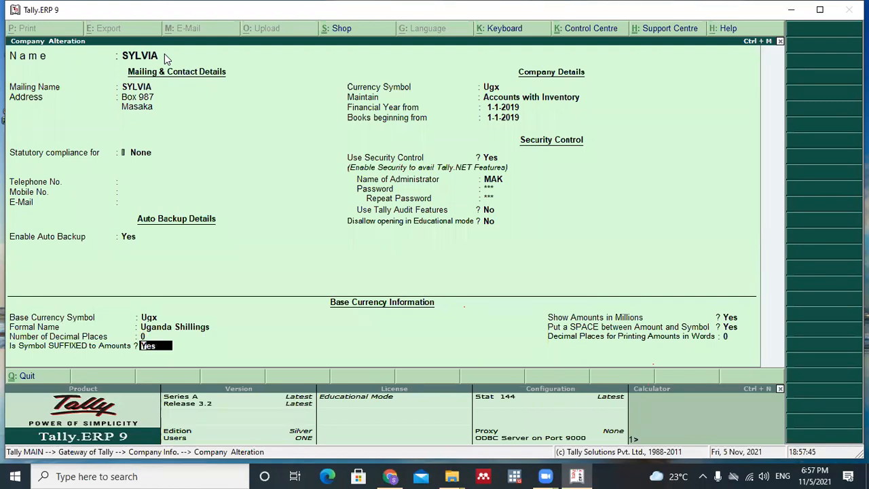
key(Return)
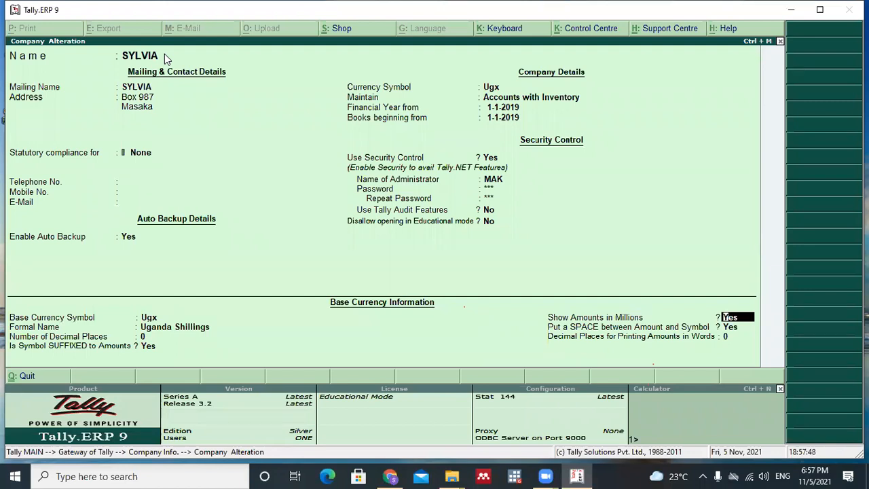
key(Return)
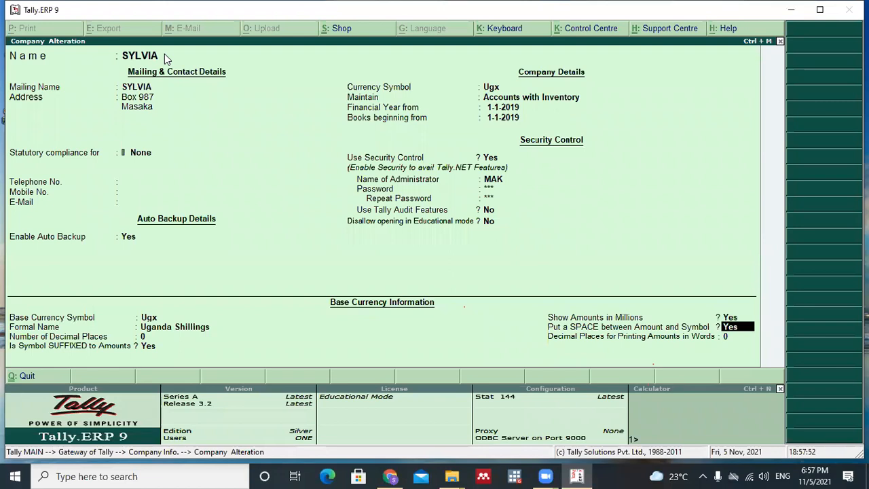
key(Return)
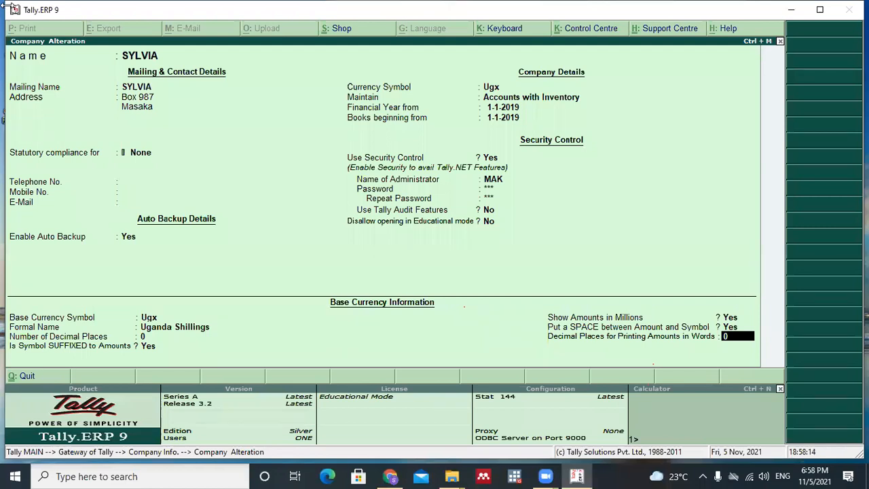
key(Return)
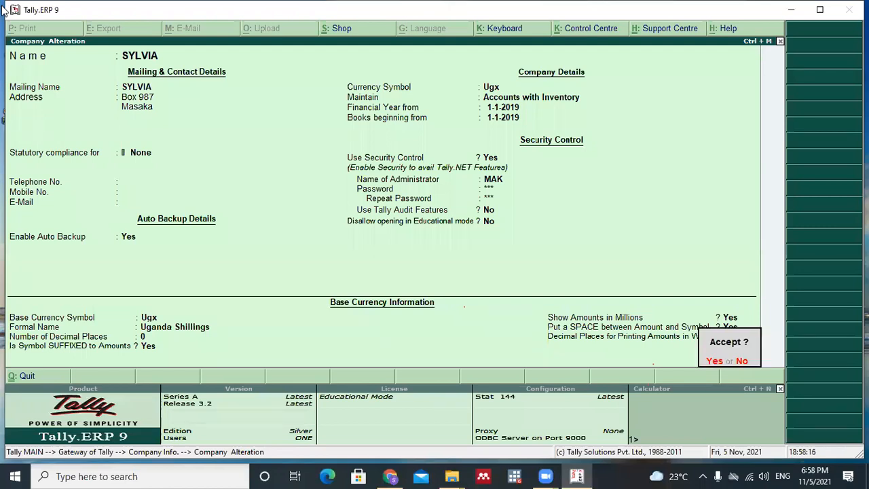
key(Return)
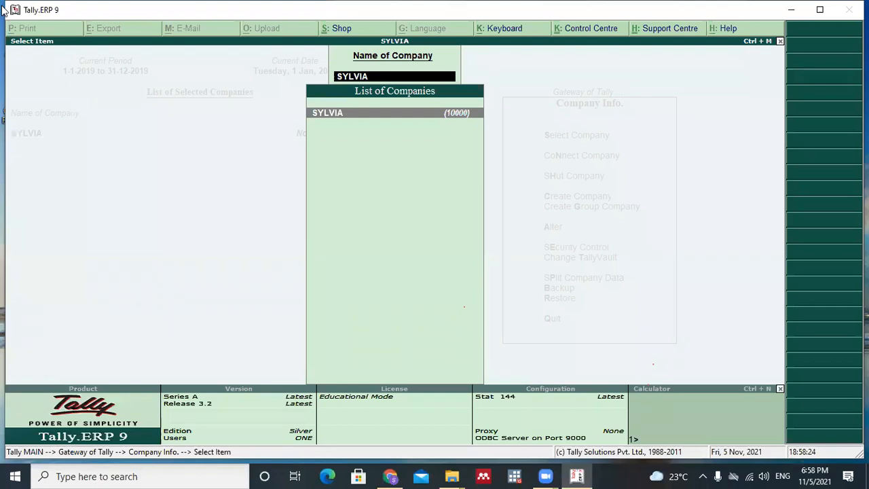
key(Escape)
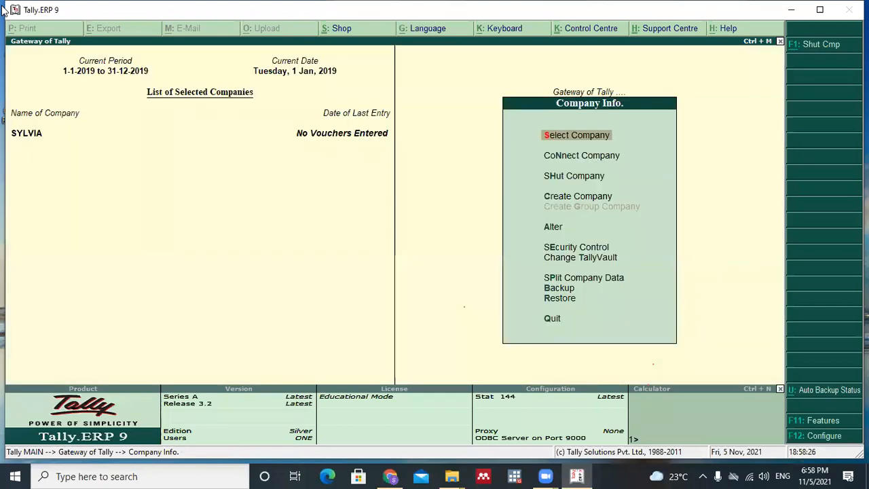
key(Escape)
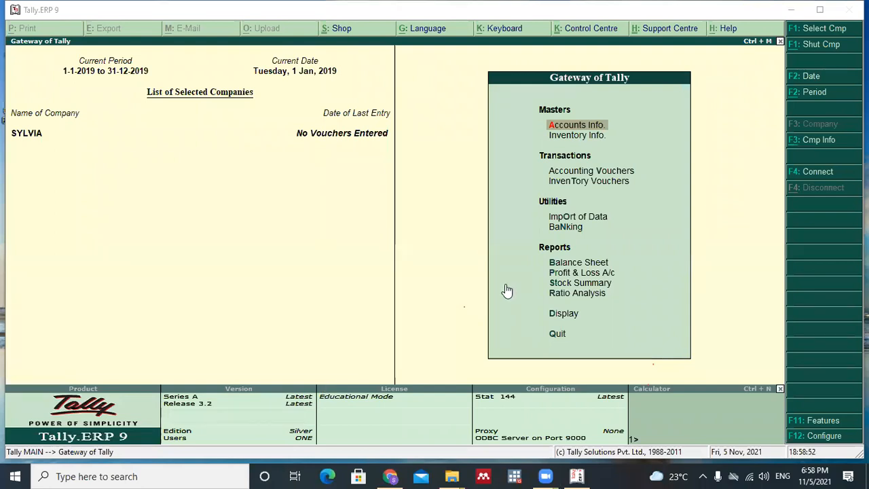
Start a new receipt voucher, credit Capital with 322,500,000 and debit Barclays Bank with the same amount
click(564, 173)
key(Return)
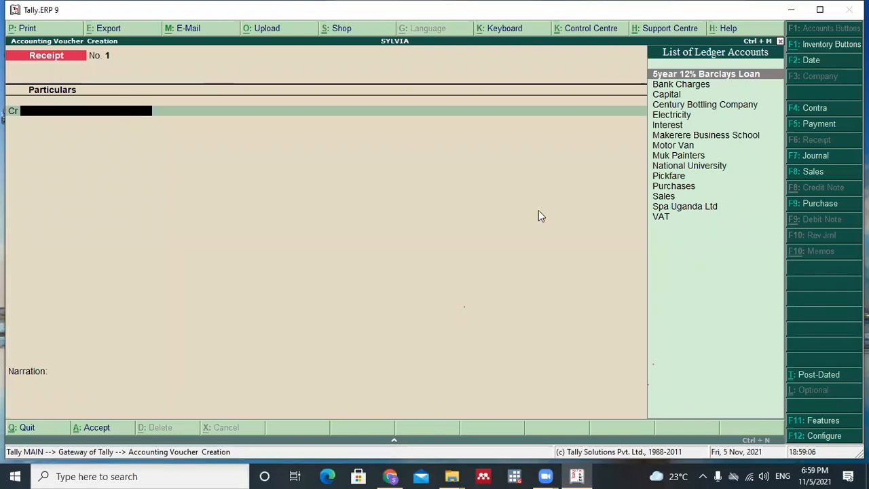
key(Down)
key(Down)
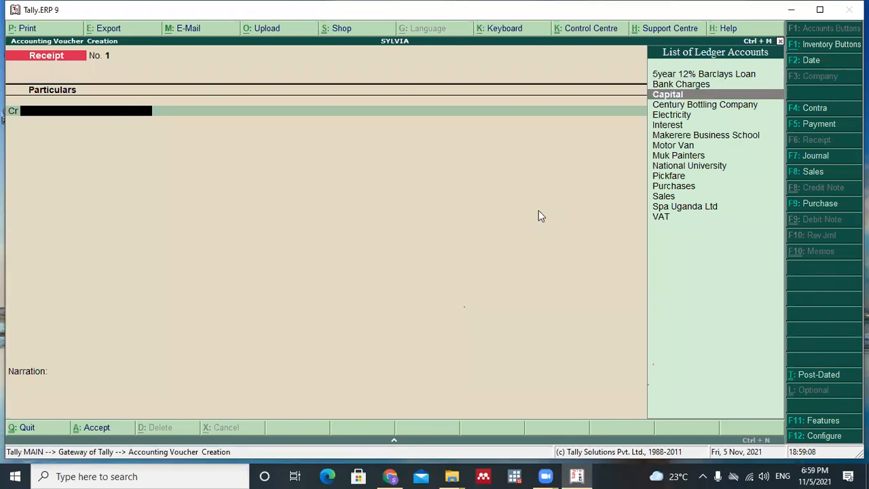
key(Return)
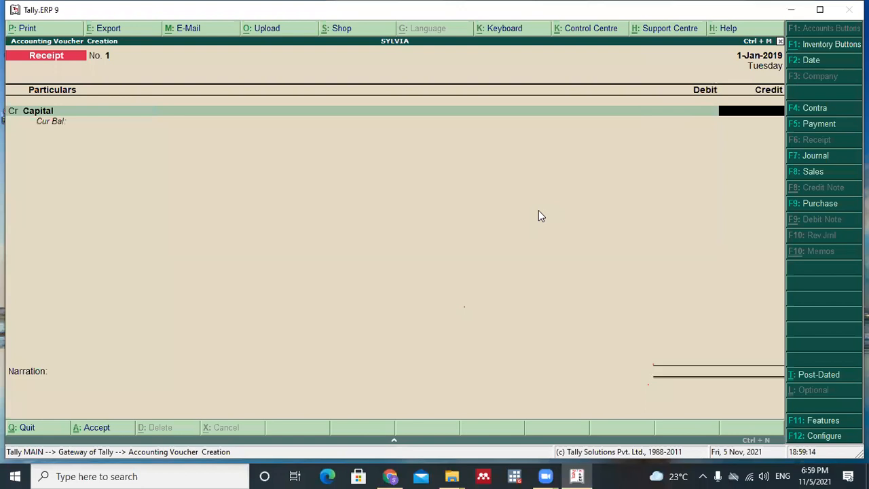
text(3)
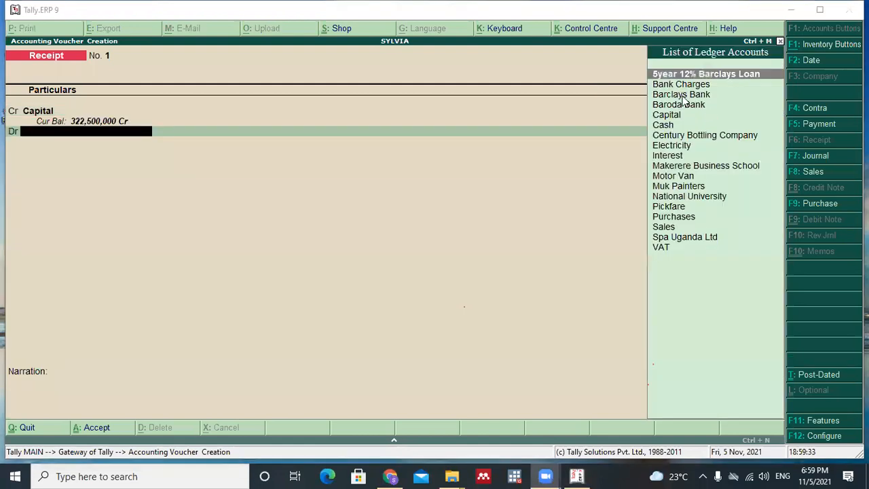
click(683, 97)
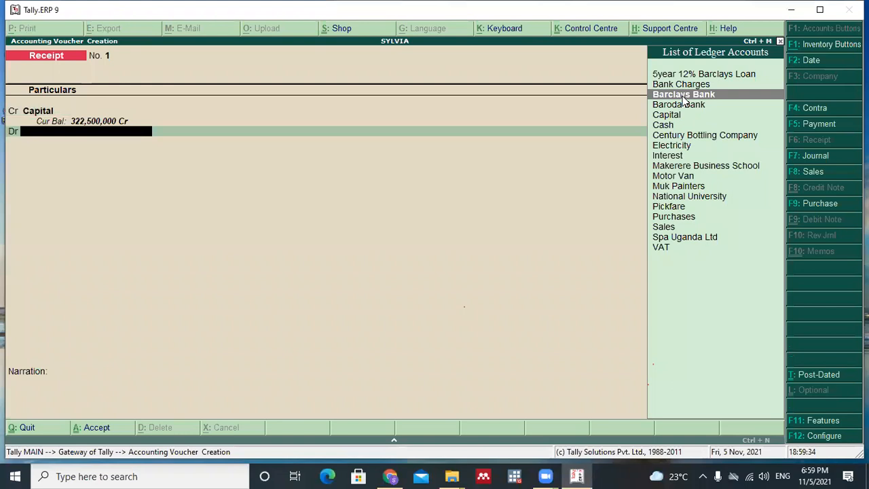
key(Return)
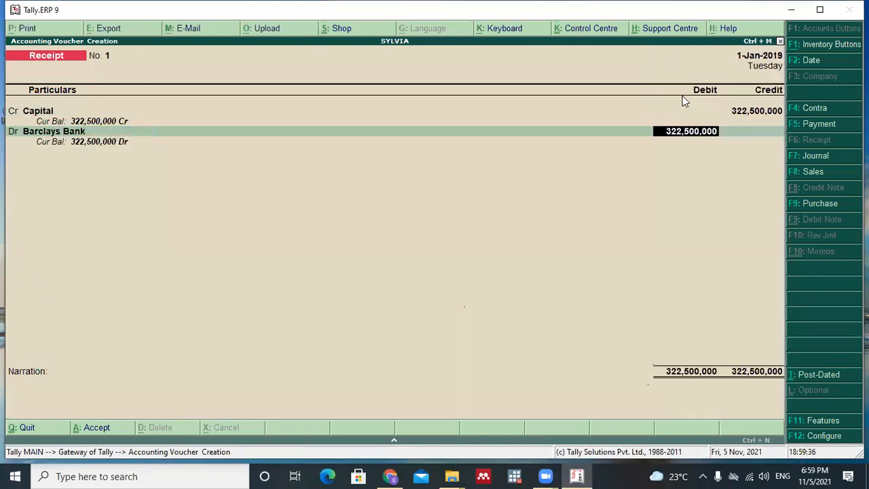
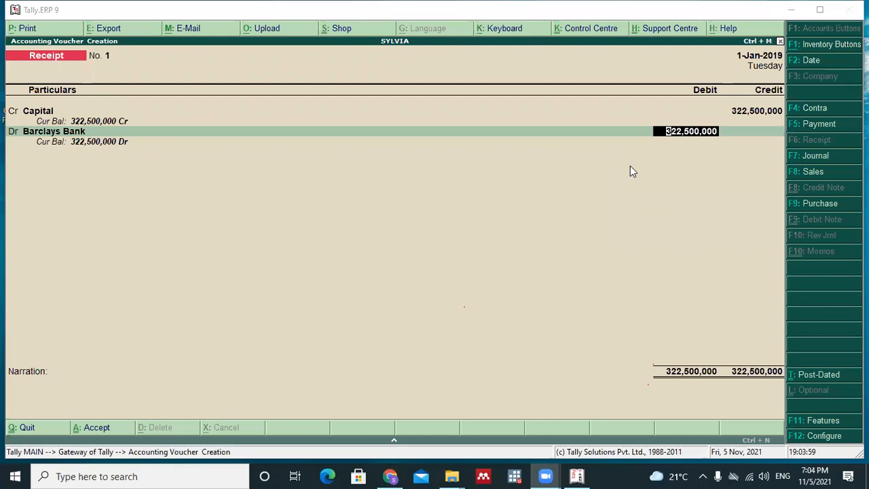
Review the receipt voucher configuration down to the option for using Cr/Dr instead of To/By, and close it without saving changes
click(820, 436)
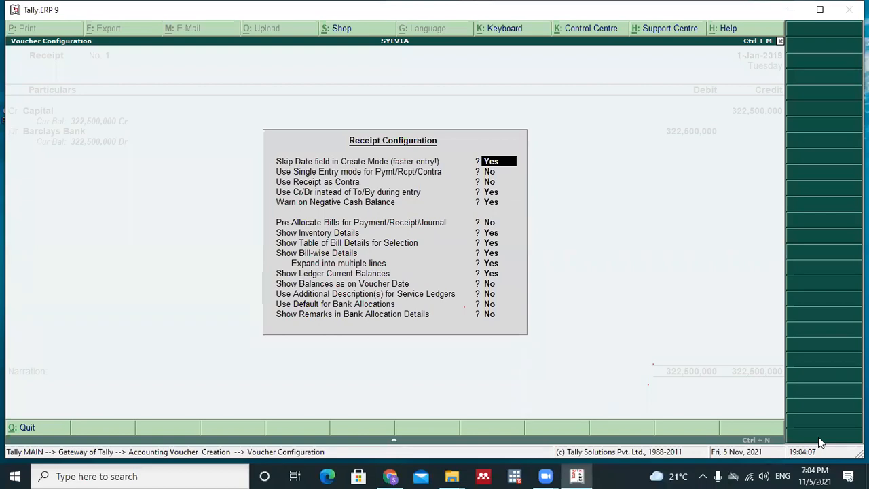
key(Escape)
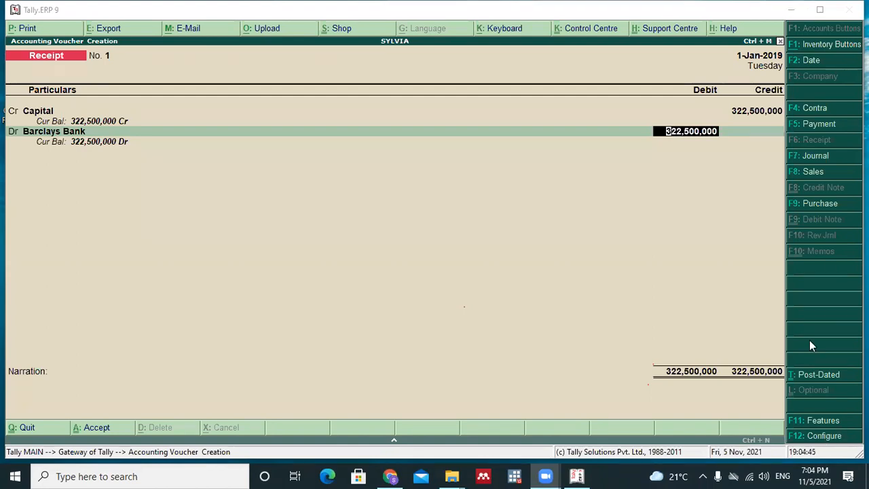
click(830, 435)
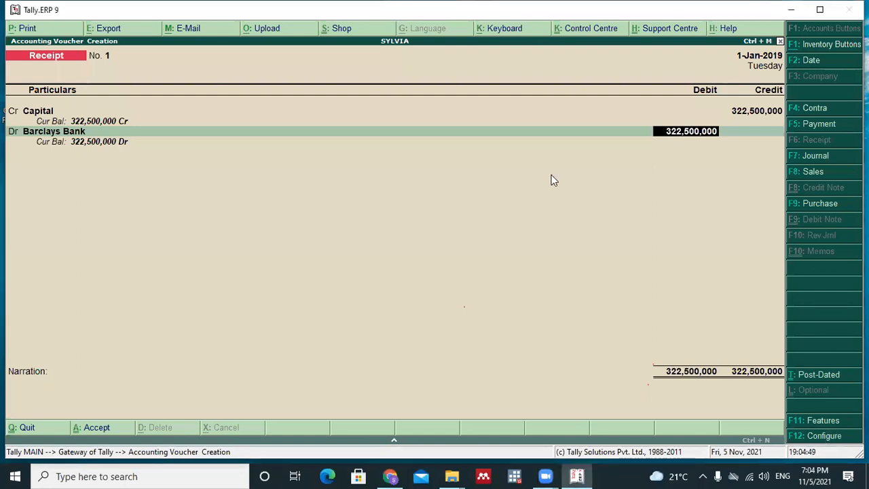
key(F12)
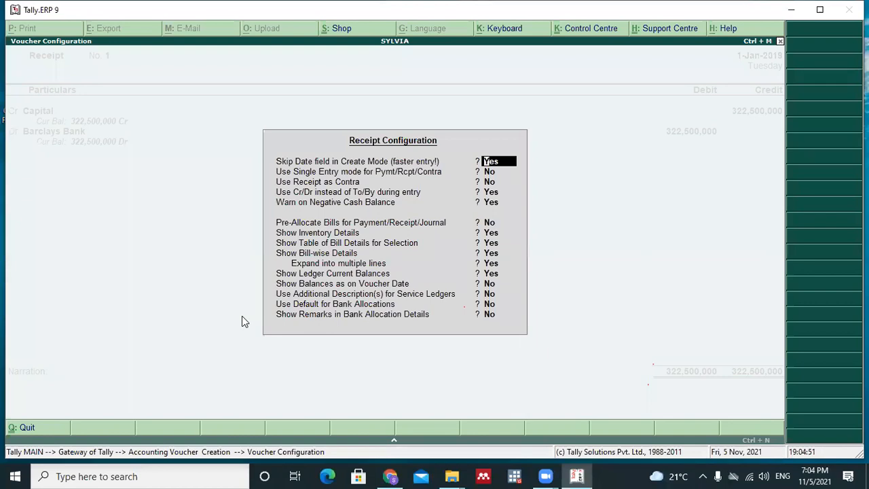
key(Down)
key(Down)
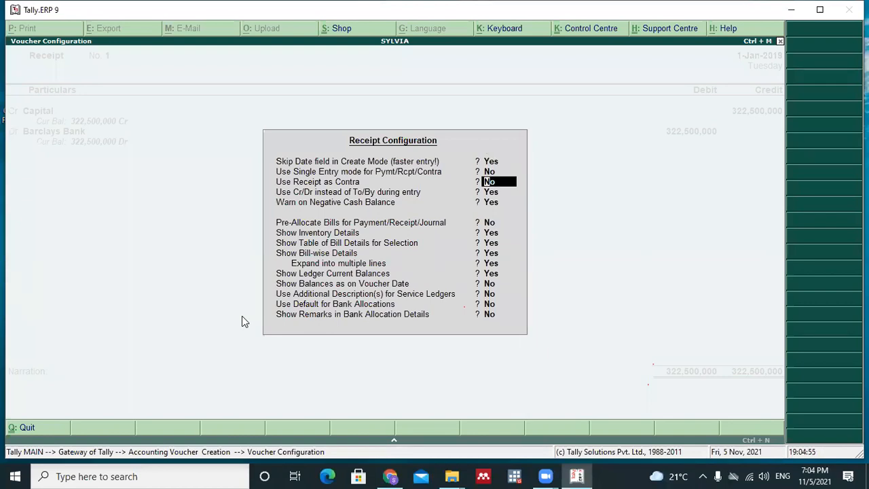
key(Return)
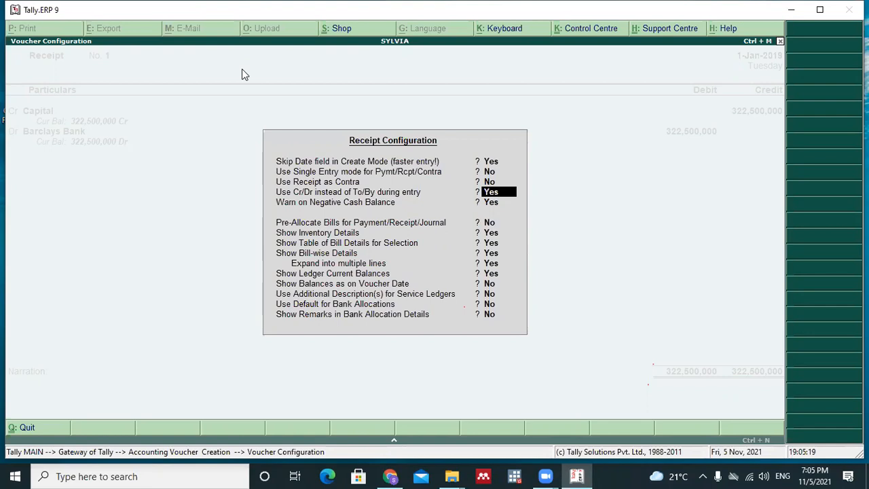
click(582, 228)
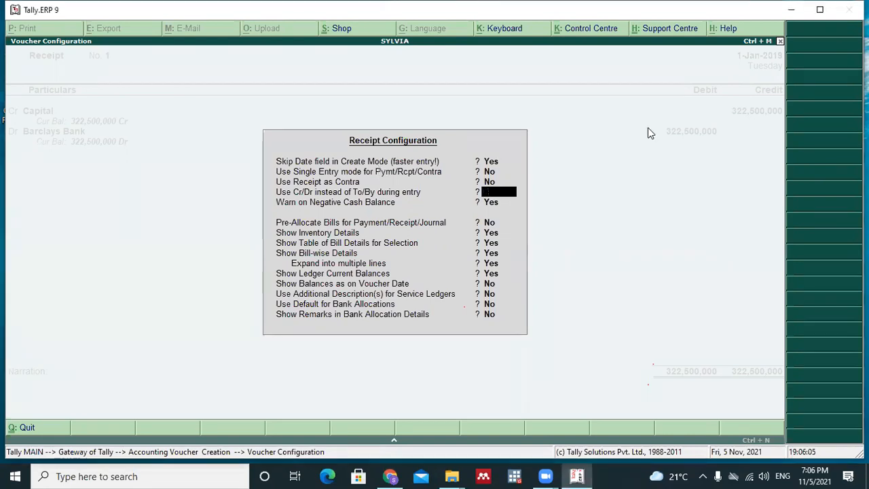
key(Escape)
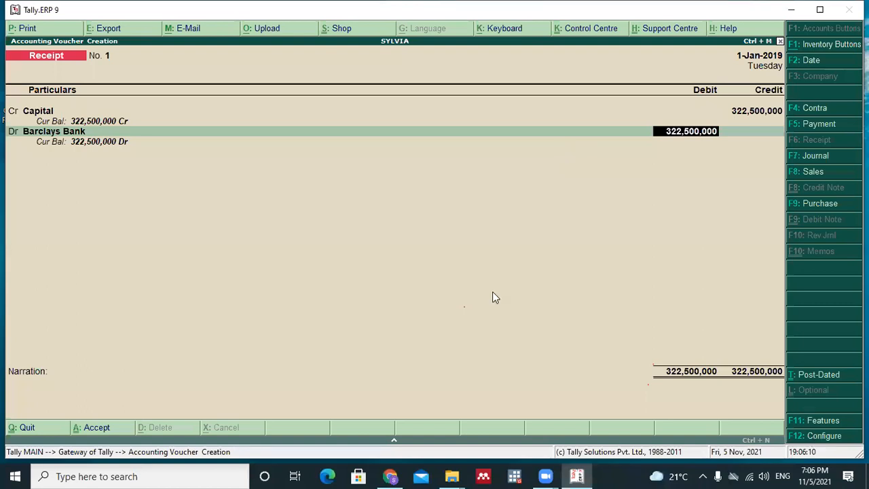
Reopen the receipt configuration, go through its entry-mode, contra and Cr/Dr options again, and return to the voucher
key(F12)
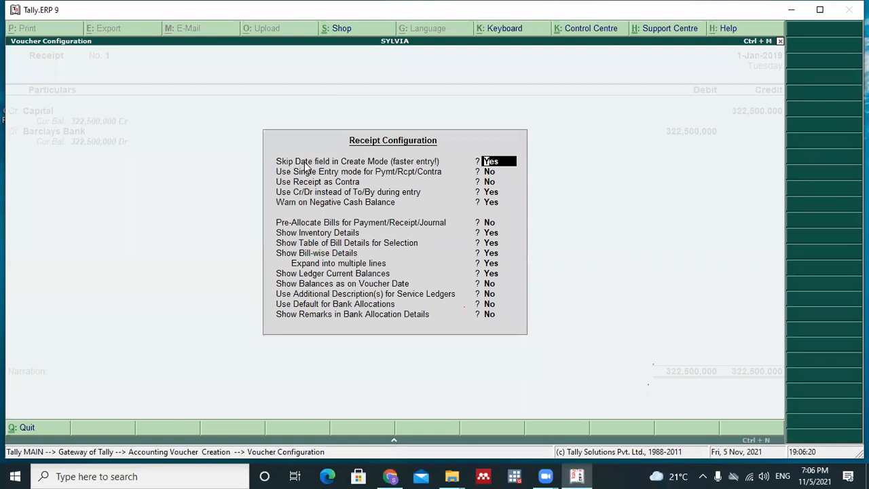
key(Return)
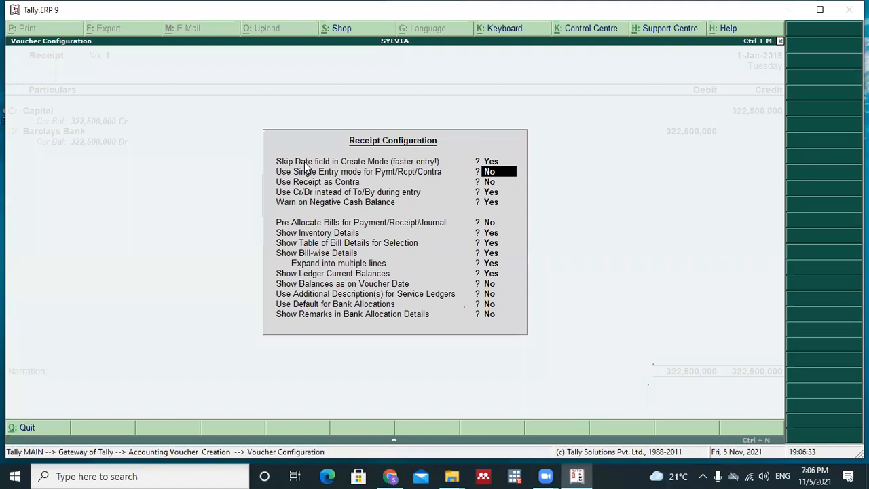
key(Return)
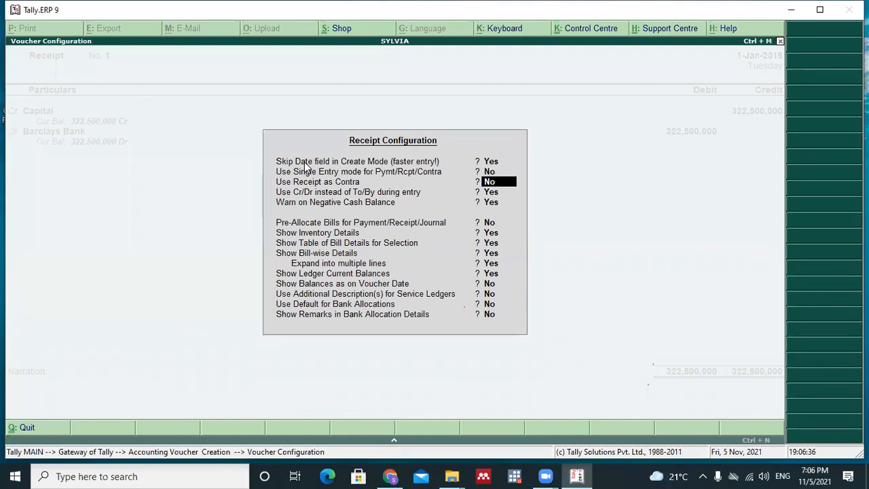
key(Return)
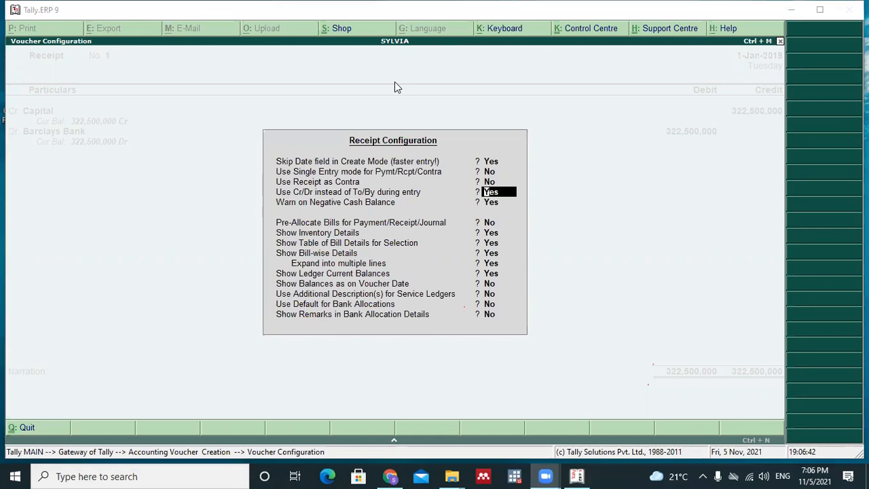
click(589, 221)
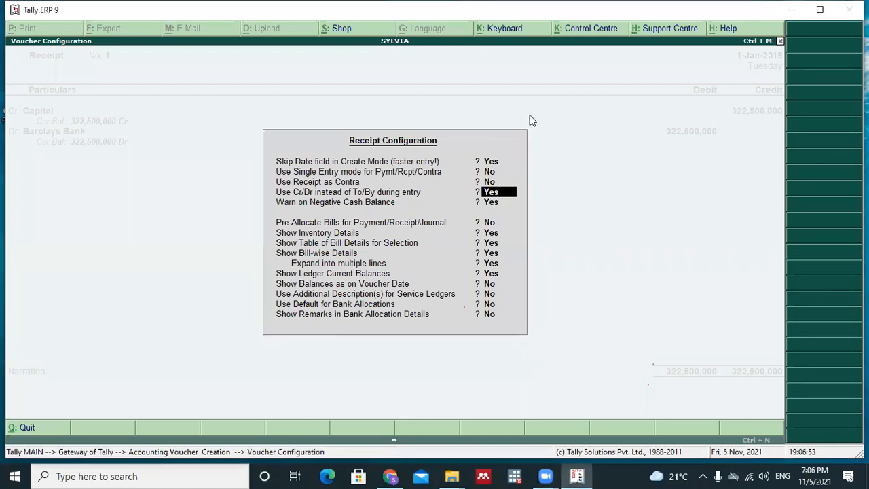
click(575, 146)
key(Escape)
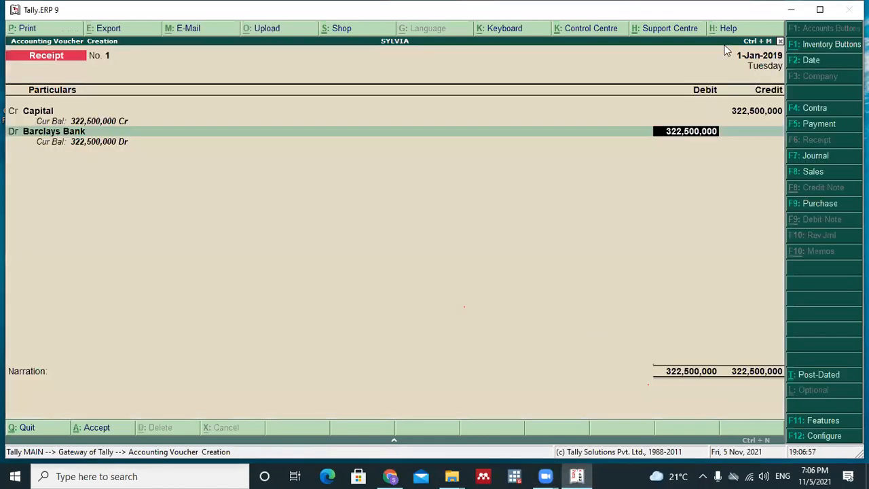
click(819, 438)
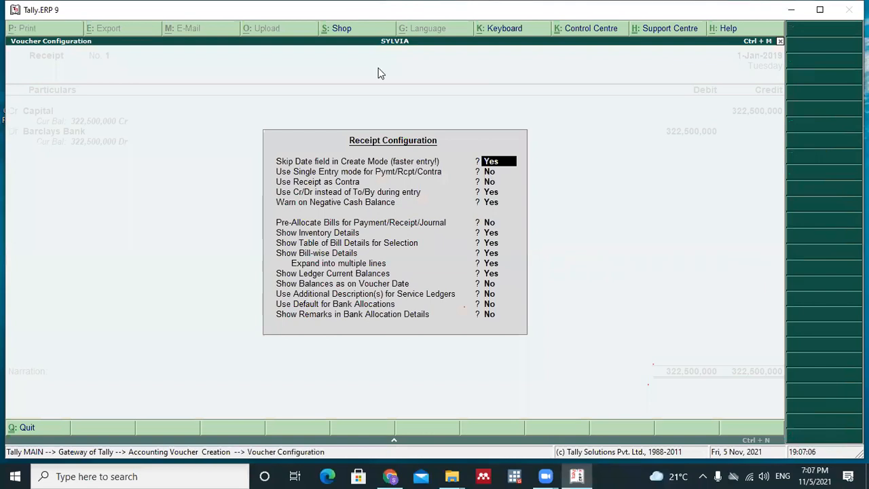
click(569, 172)
key(BackSpace)
key(Escape)
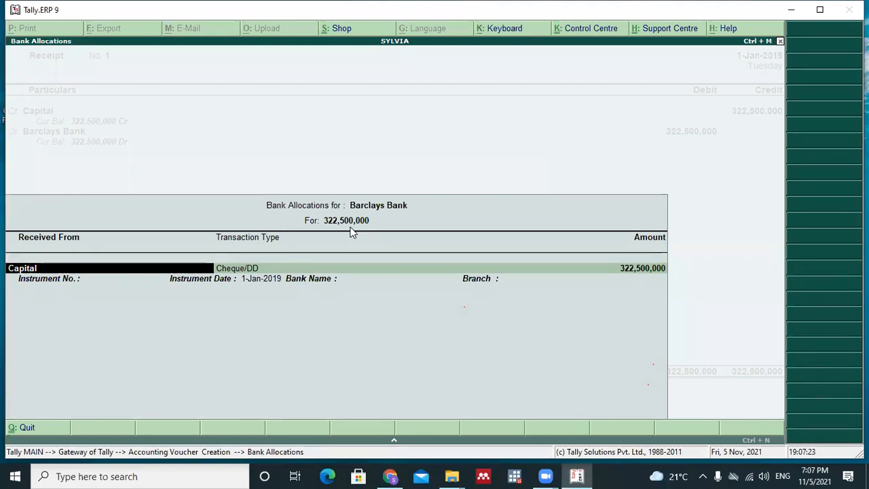
Accept the Barclays Bank allocation for Capital as Cheque/DD, leaving the instrument number, bank name and branch blank
key(Return)
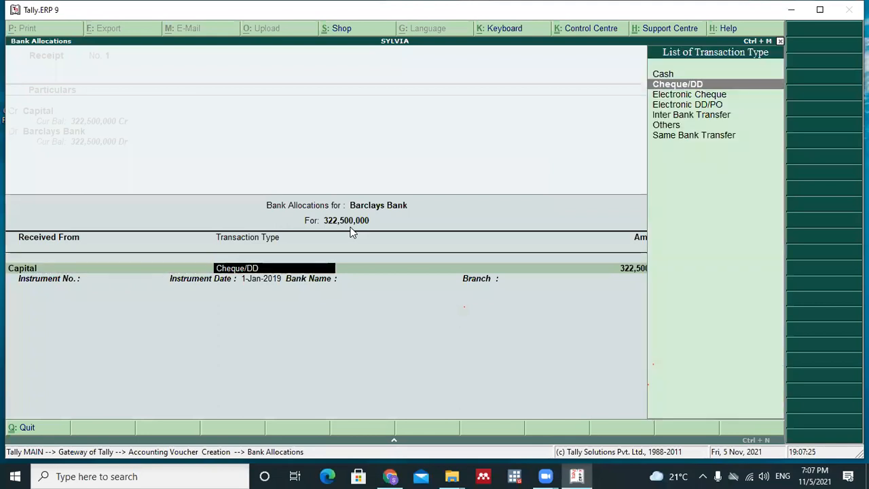
key(Return)
key(Return)
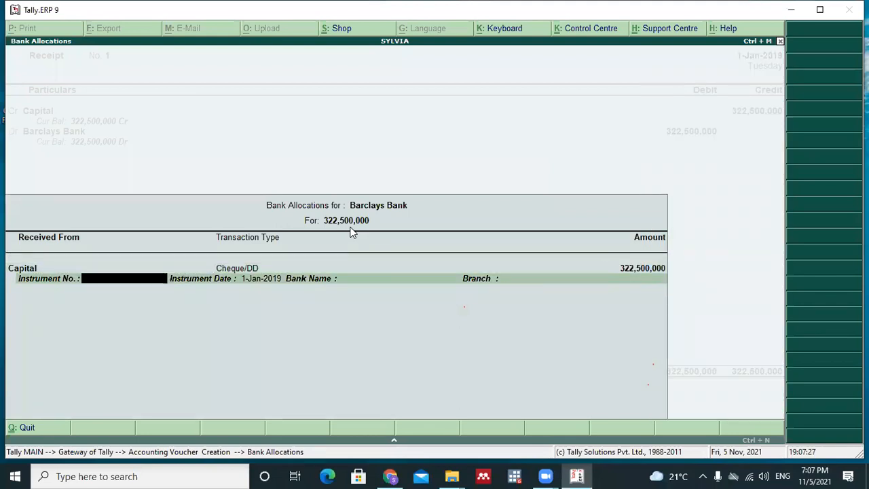
key(Return)
key(Return)
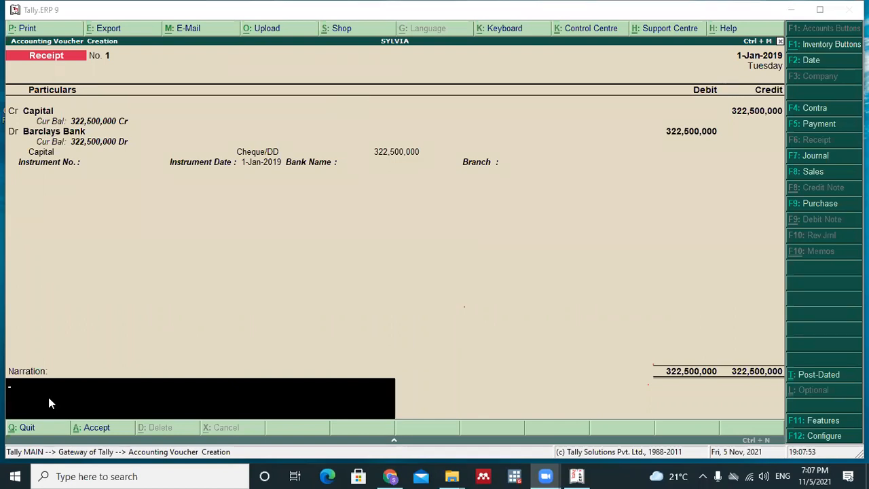
Enter the narration "Being opening capital deposited on bank current account" and save the receipt voucher
text(Being openi)
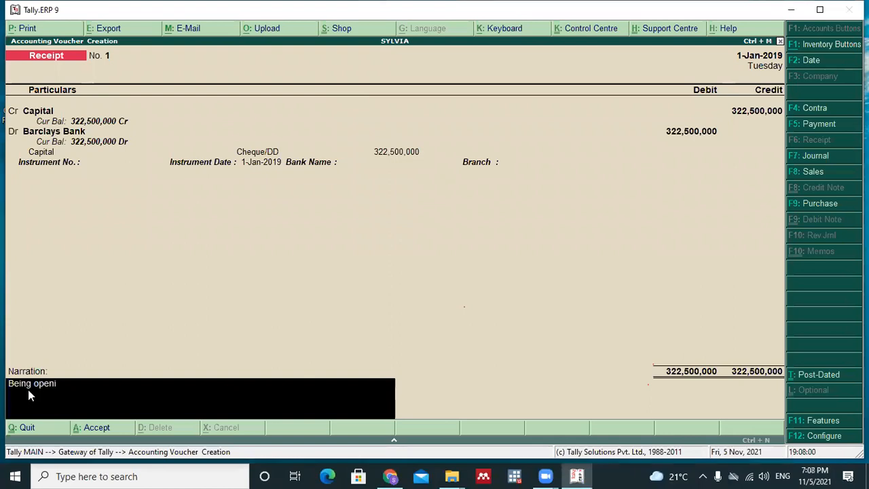
text(ng capital)
text(deposited)
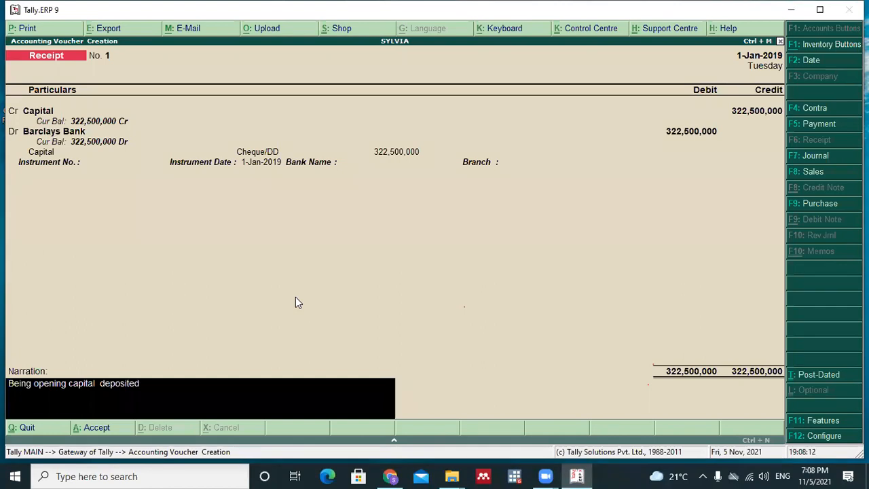
text( on bank current)
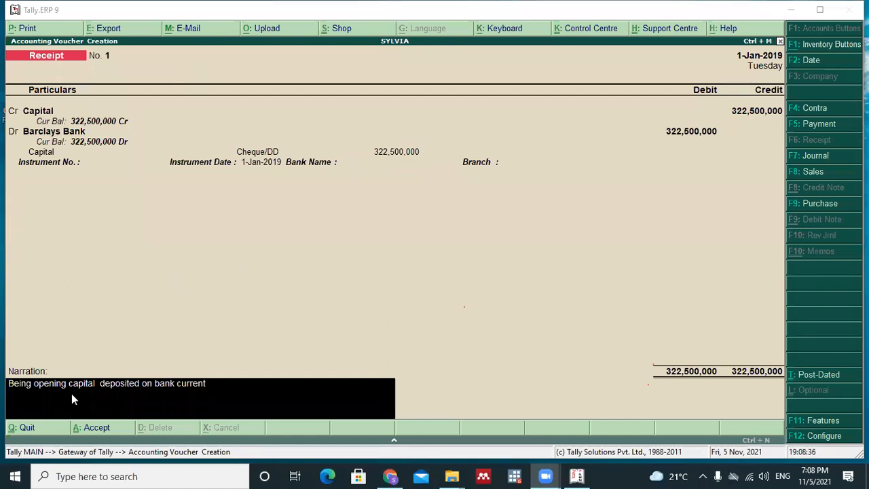
click(216, 387)
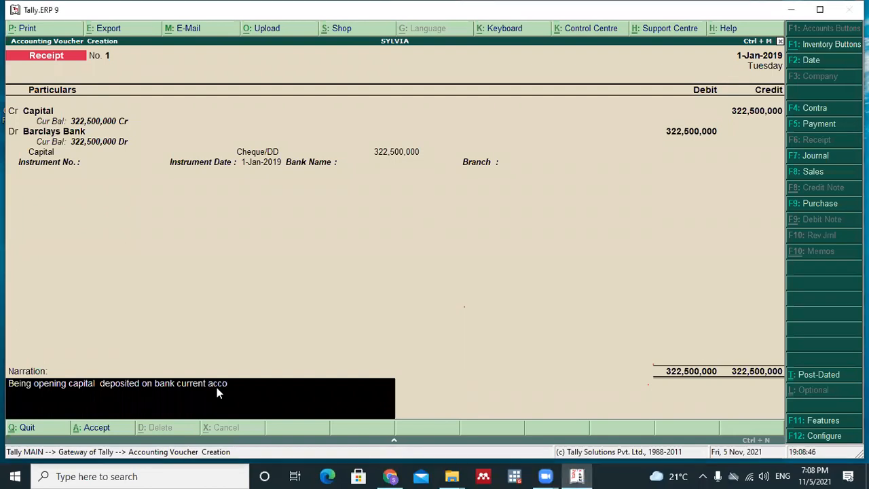
text(unt)
key(Return)
key(Return)
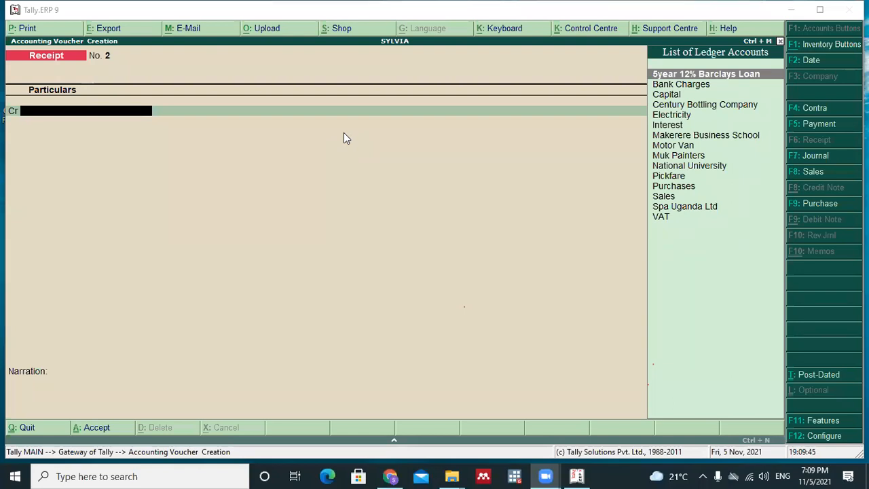
Start a contra voucher and credit Barclays Bank with 151,000,000
click(826, 114)
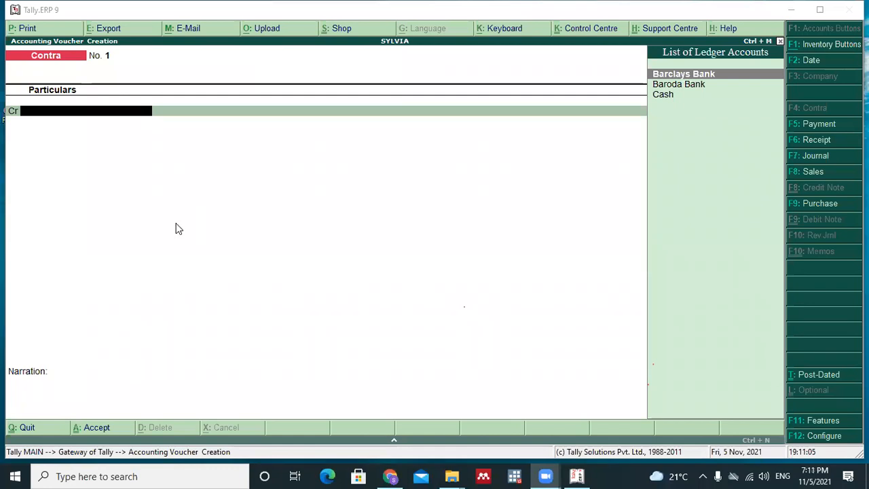
click(675, 76)
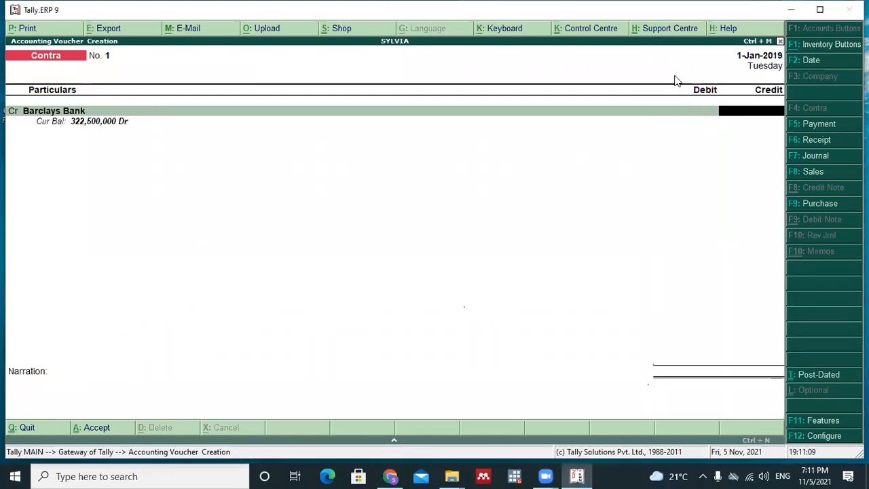
text(1510000)
text(00)
key(Return)
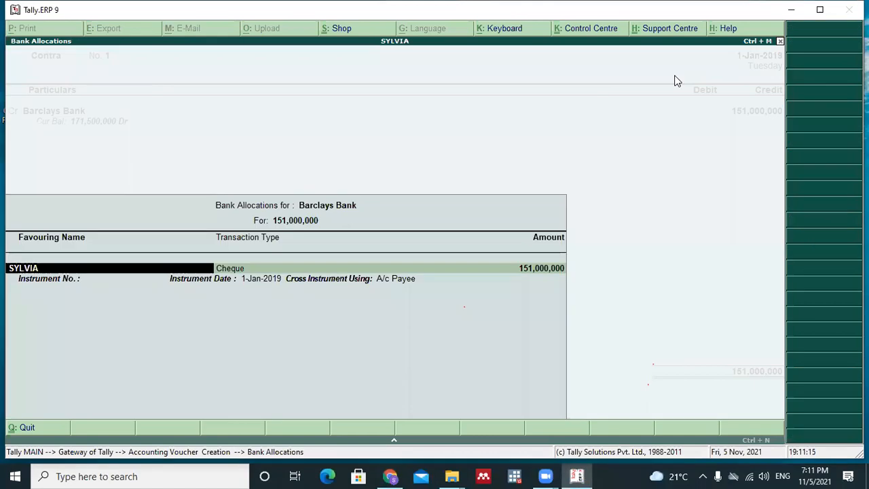
Accept the Barclays Bank allocation as a Cheque crossed A/c Payee, leaving the instrument number blank
key(Return)
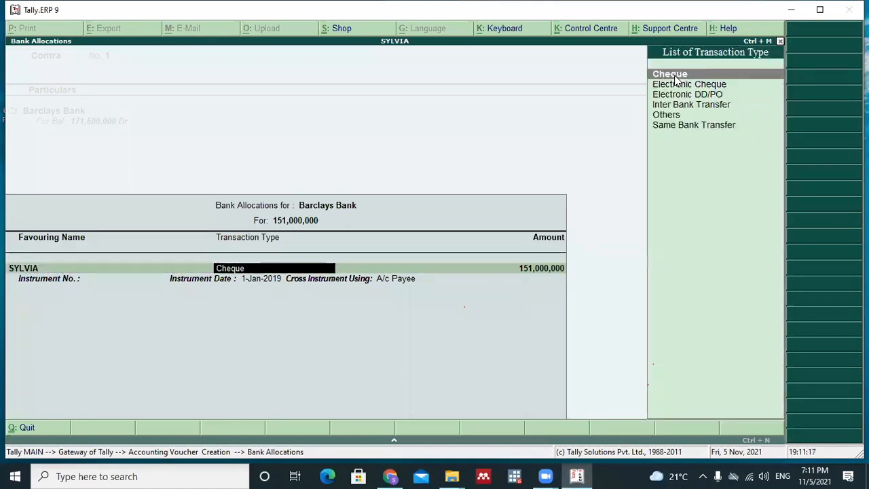
key(Return)
key(Return)
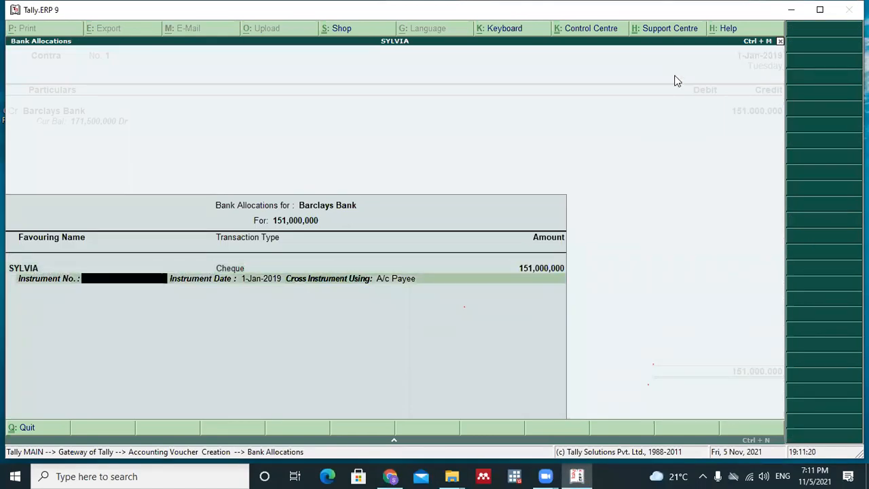
key(Return)
key(Return)
key(Return)
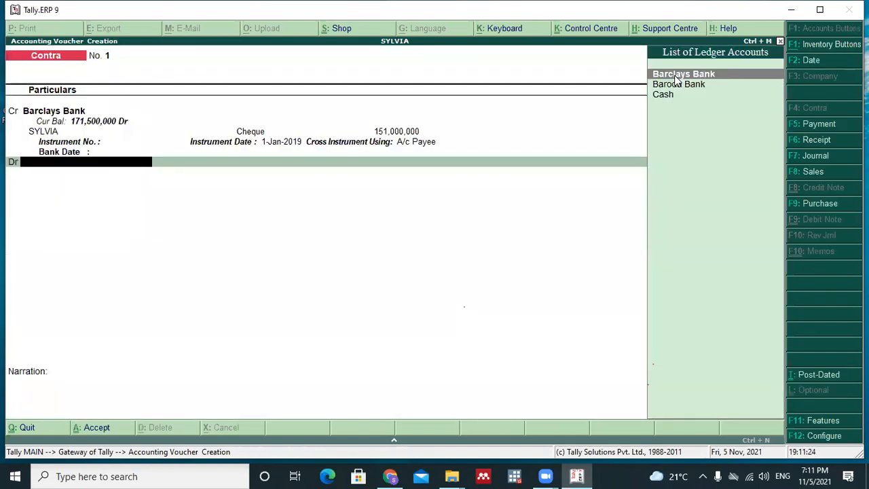
Debit Baroda Bank with 151,000,000 as Cheque/DD from Barclays Bank, and return to the first entry line without saving
key(Down)
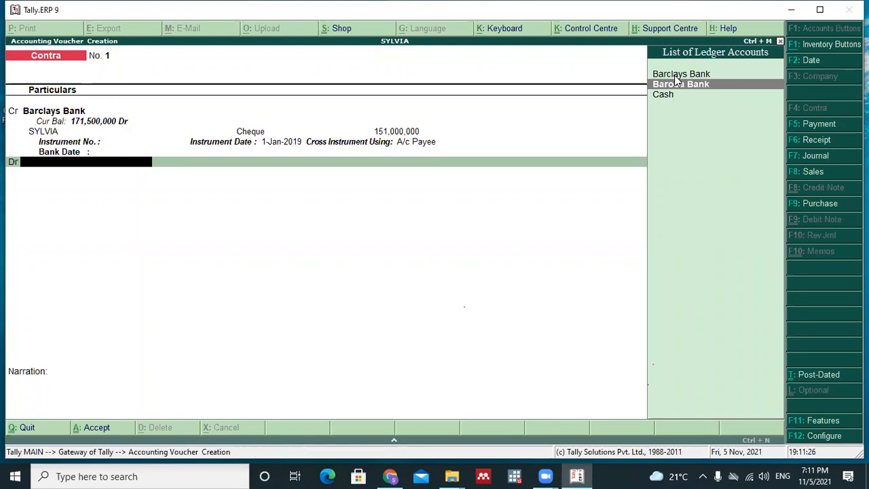
key(Return)
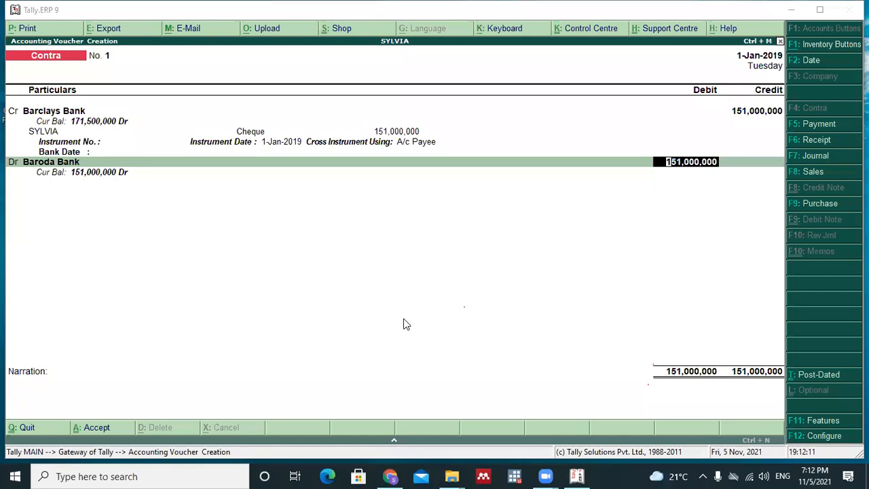
key(Return)
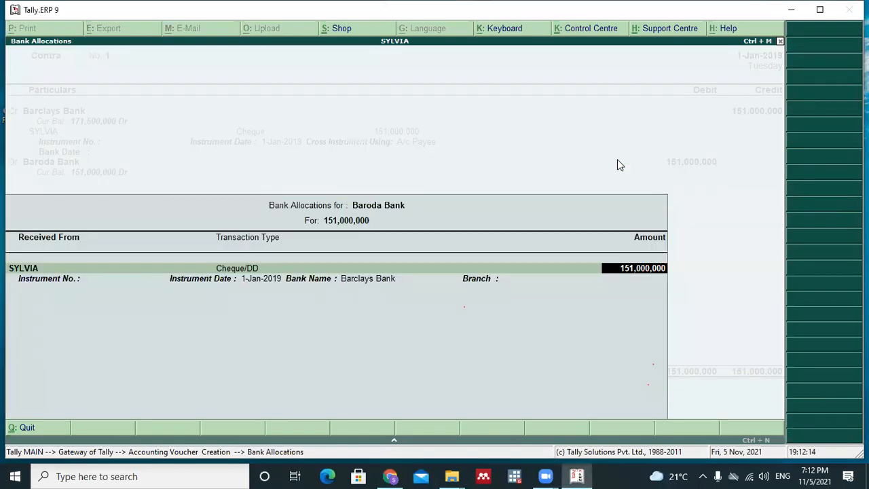
key(Return)
key(Return)
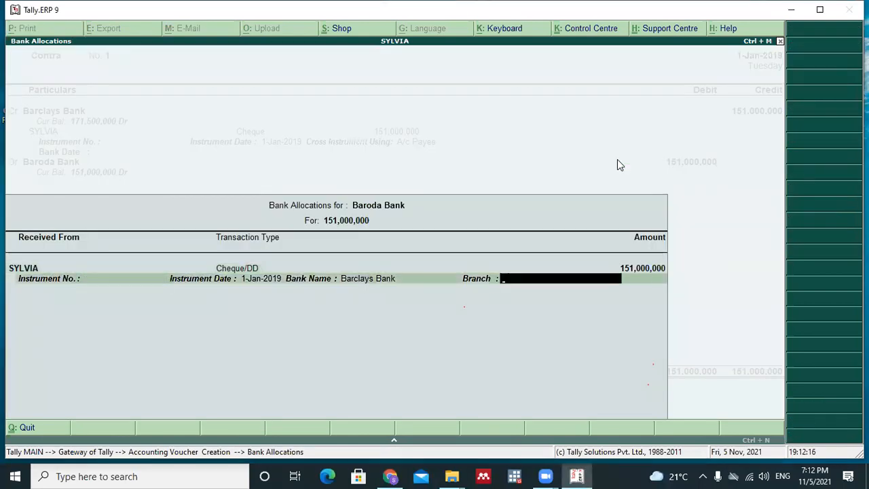
key(Return)
key(n)
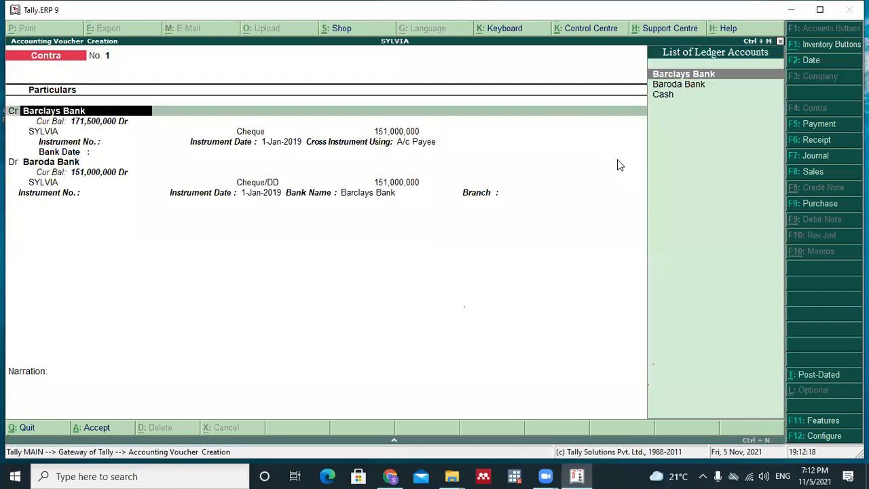
Accept the existing Barclays Bank and Baroda Bank lines with their instrument details, and proceed to the contra voucher's narration
key(Return)
key(Return)
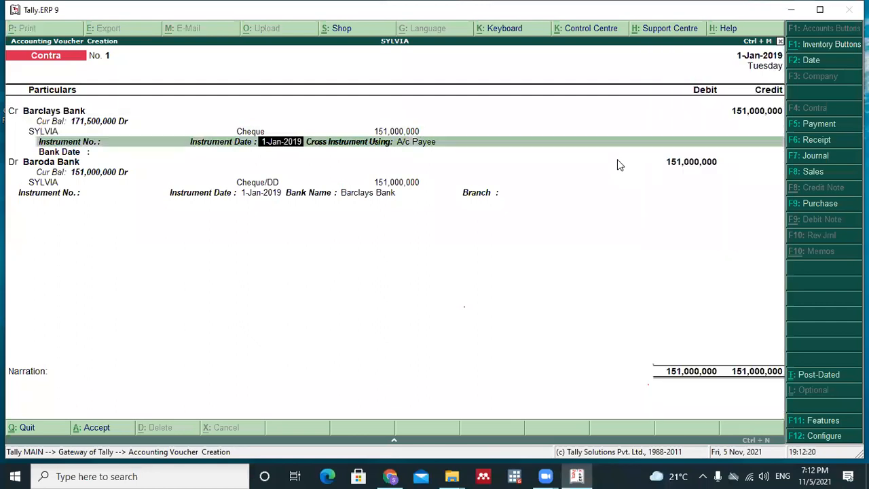
key(Return)
key(Return)
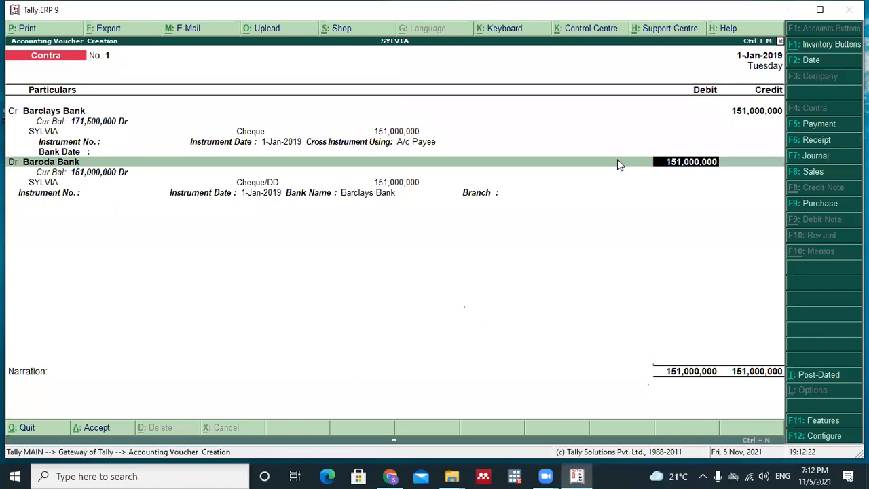
key(Return)
key(Return)
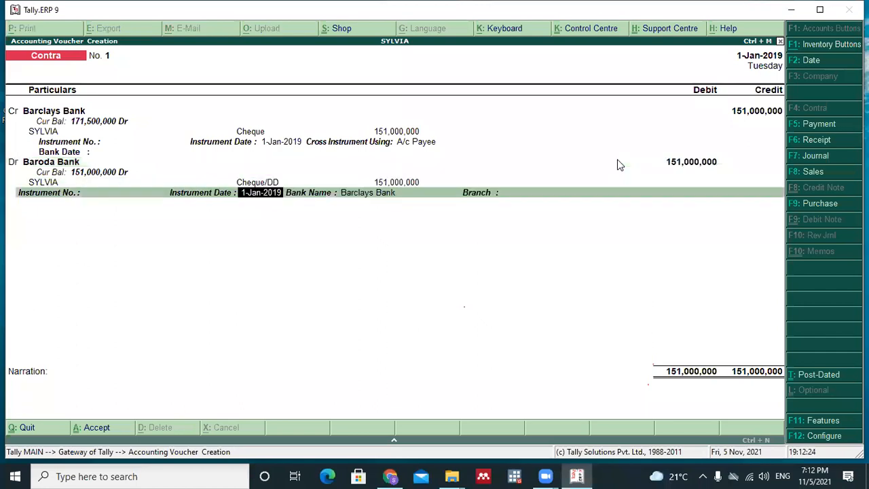
key(Return)
key(Return)
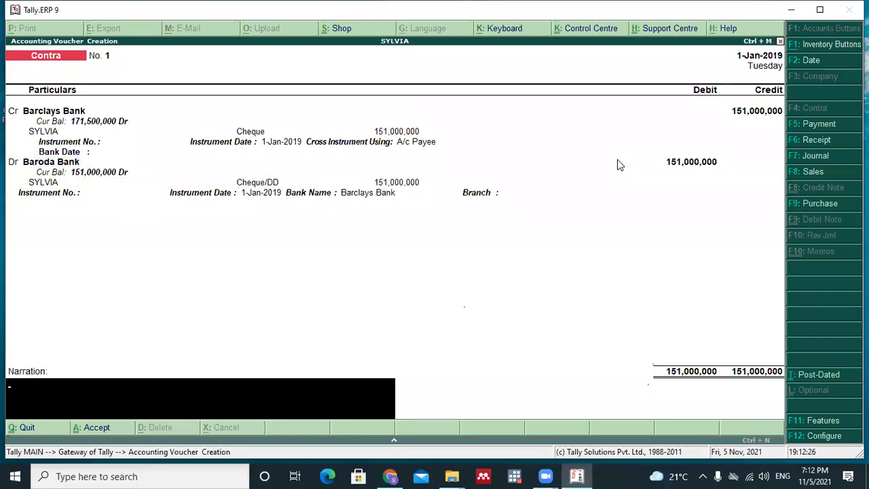
Enter the narration "Being cash transfered from Barclays bank to Baroda bank" and save the contra voucher
text(B)
text(eing)
text( cash)
text( t)
text(rans)
text(fere)
text(d)
text( fro)
text(m )
text(Nar)
key(BackSpace)
key(BackSpace)
key(BackSpace)
text(Bar)
key(BackSpace)
text(arclays)
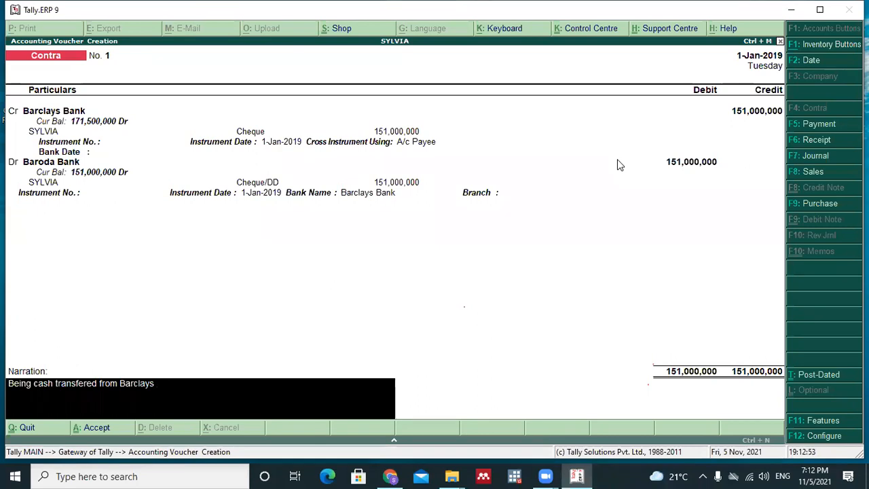
text(bank to Baroda )
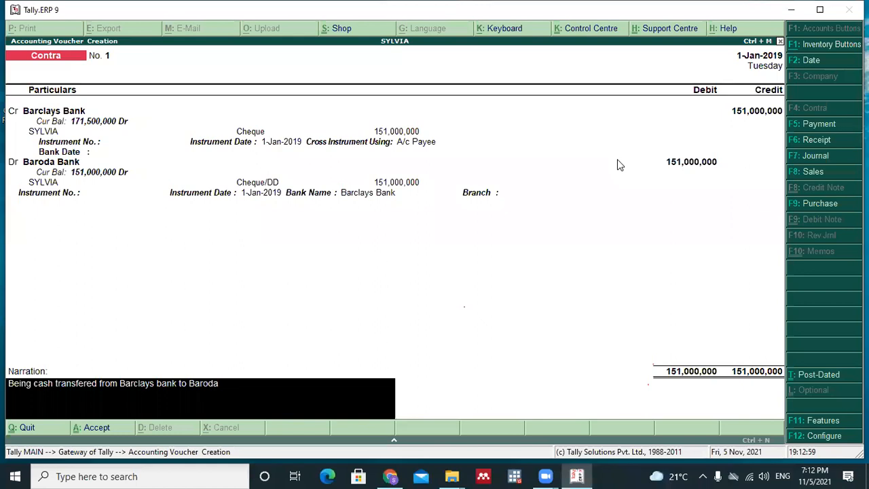
text(bank)
key(Return)
key(Return)
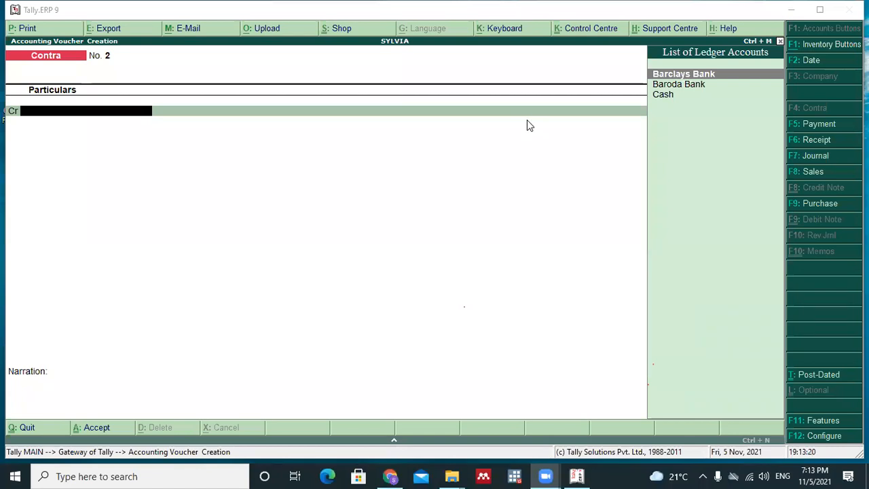
Start a payment voucher and choose Electricity as the ledger account to debit
click(815, 128)
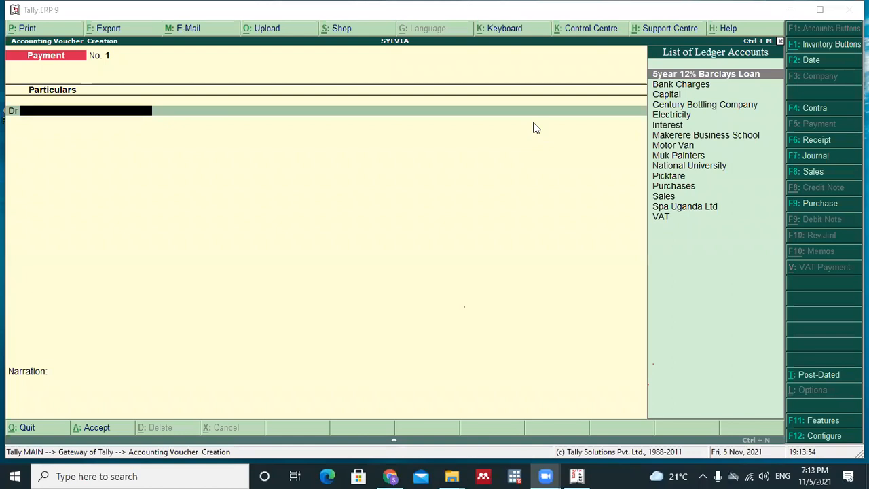
click(688, 117)
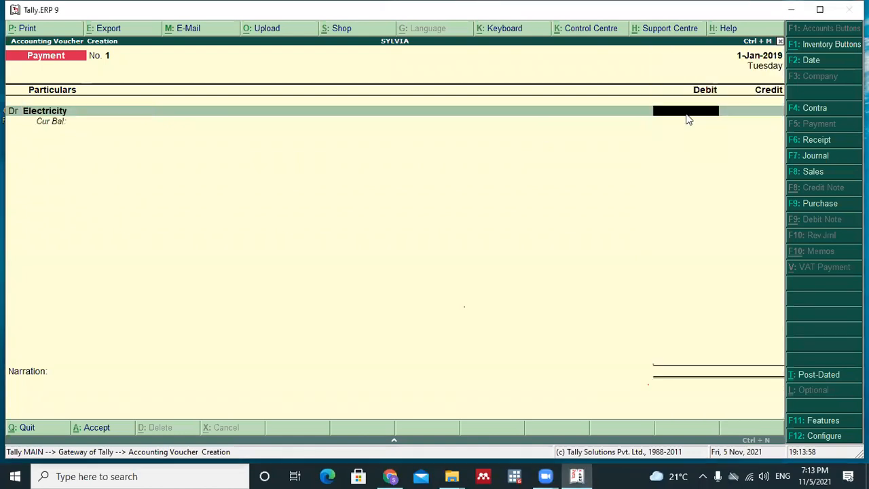
Enter 52,000 as the debit amount for Electricity in the payment voucher
text(5)
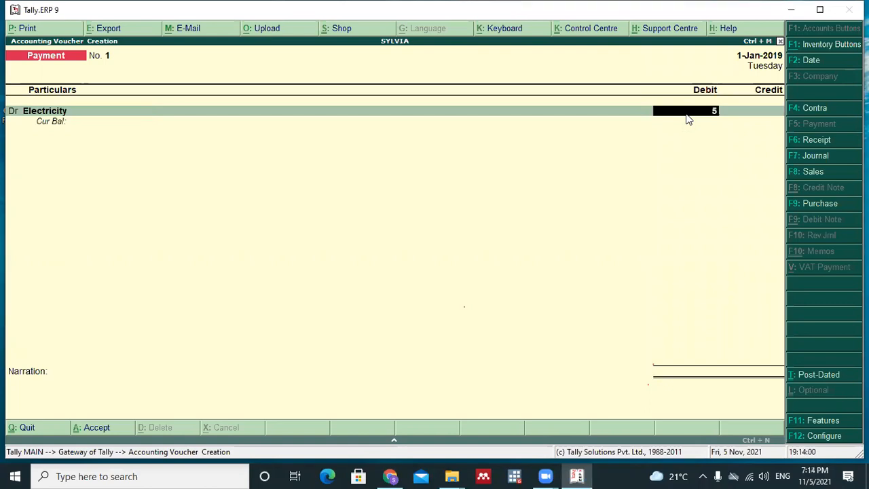
text(200000)
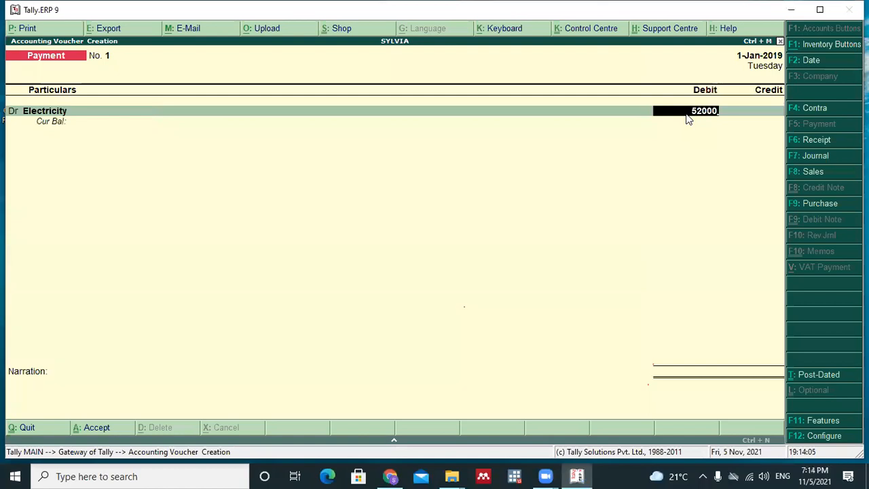
key(Return)
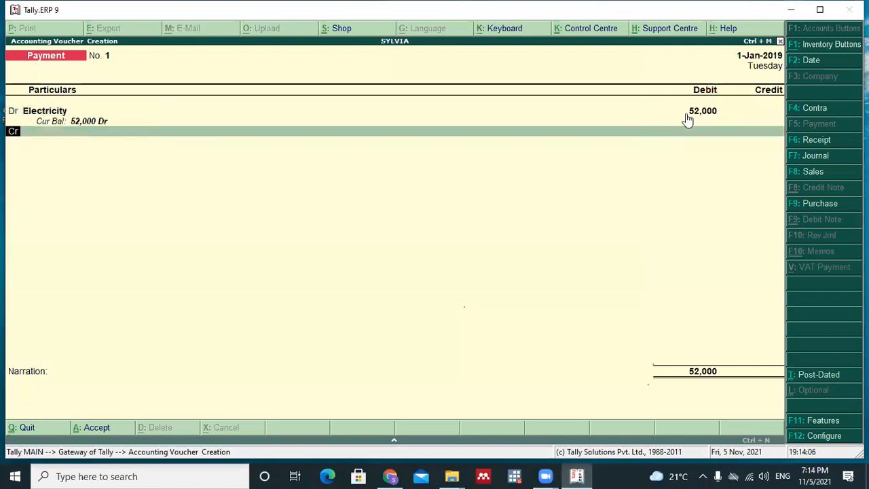
Credit Barclays Bank with 52,000, allocating it as a cheque dated 1-Jan-2019 and crossed A/c Payee
key(Return)
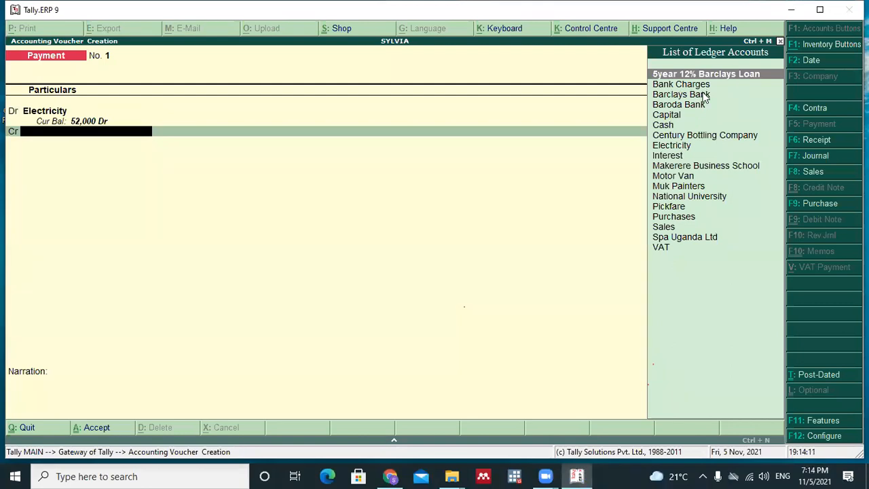
click(705, 98)
key(Return)
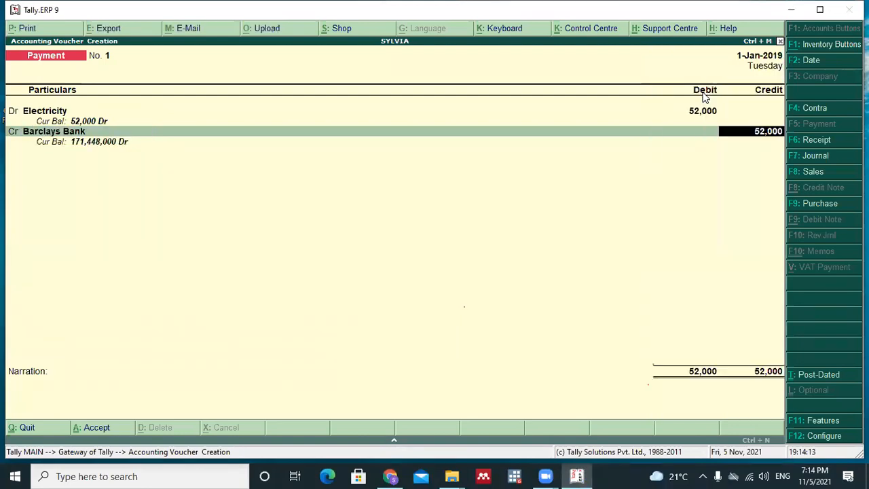
key(Return)
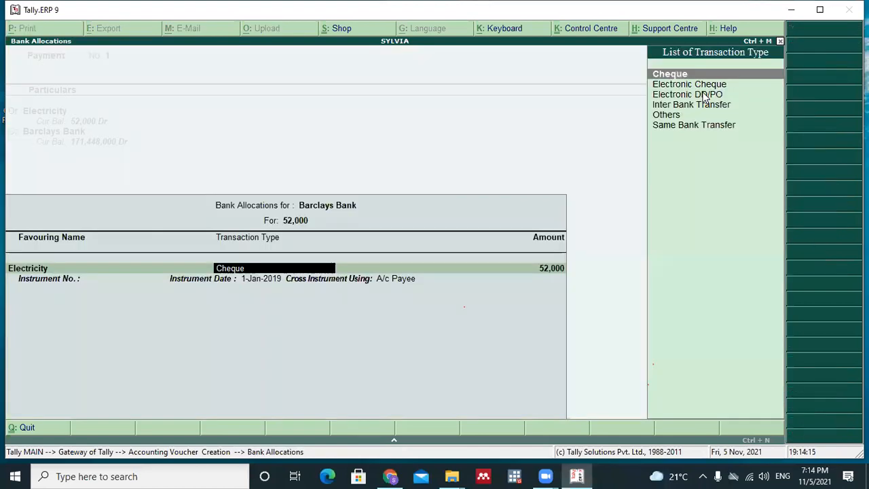
key(Return)
key(Return)
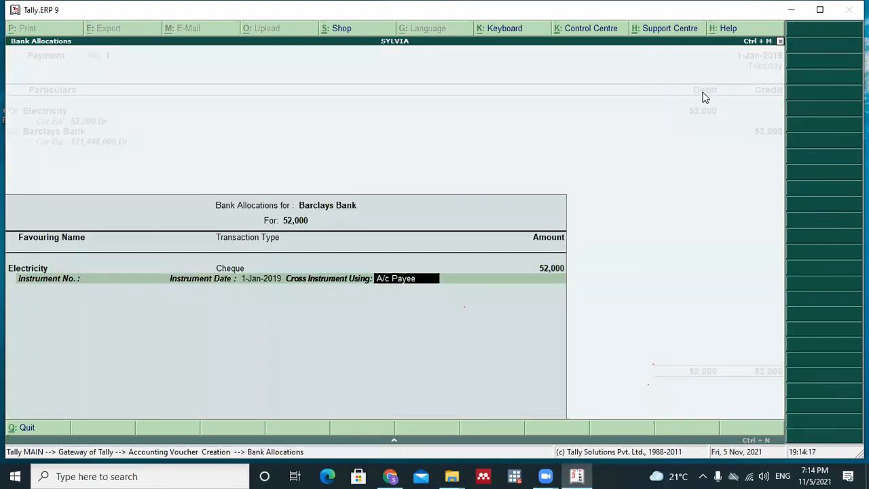
key(Return)
Add the narration "Being payment made for electricity" and save the payment voucher
text(Being)
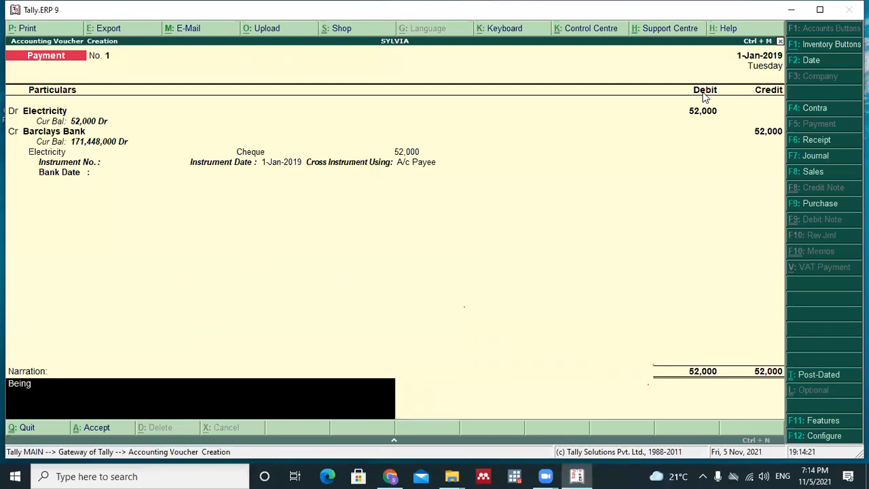
text( payment made for electricity)
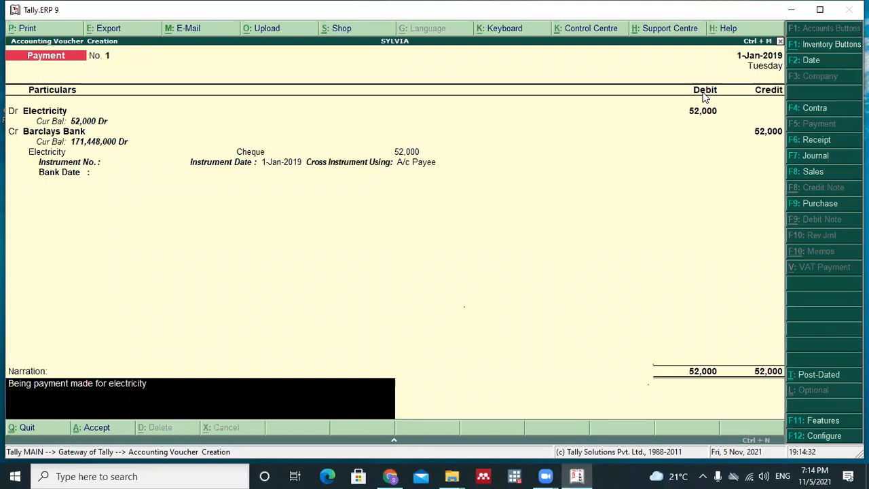
key(Return)
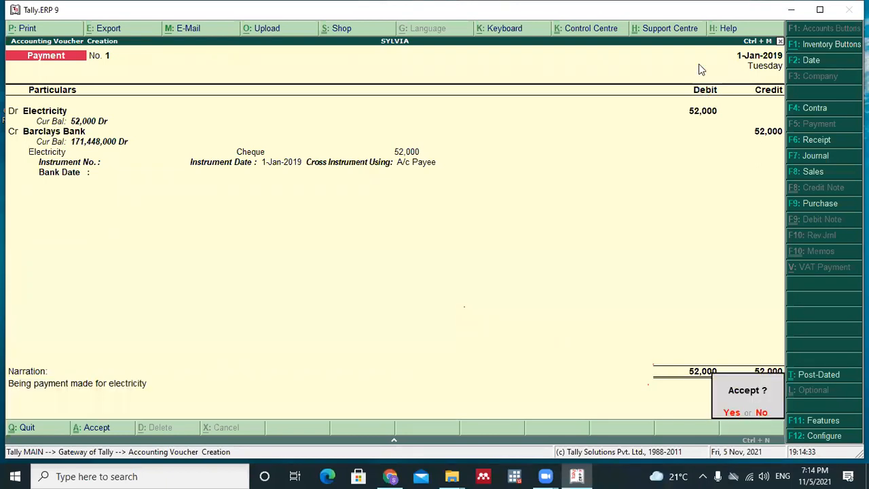
key(Return)
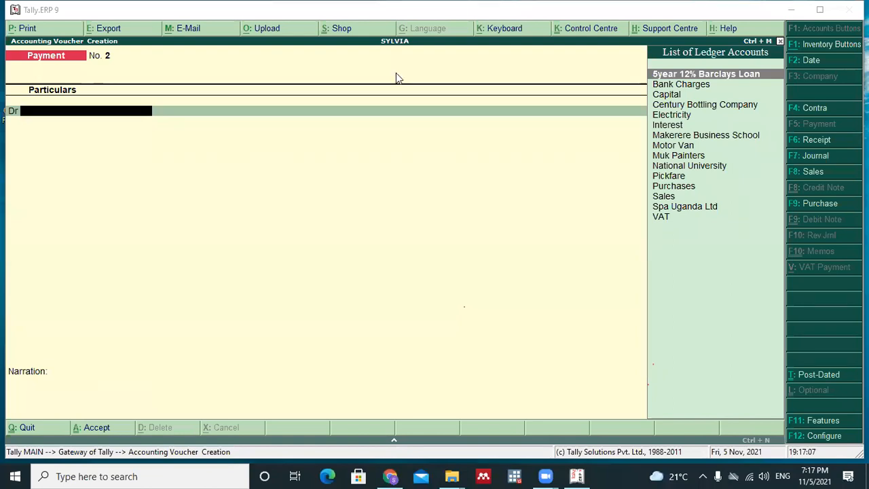
Debit the Motor Van ledger with 4,300,000 in the new payment voucher
click(681, 147)
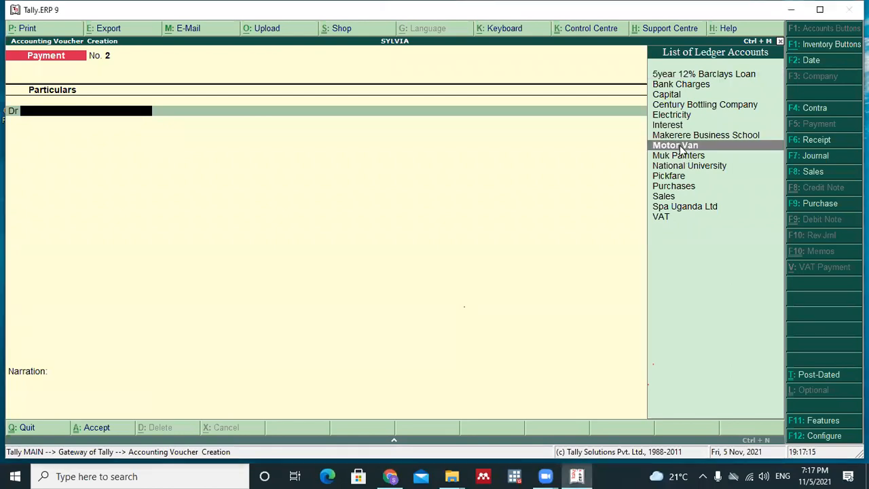
key(Return)
text(4,3)
text(00,000)
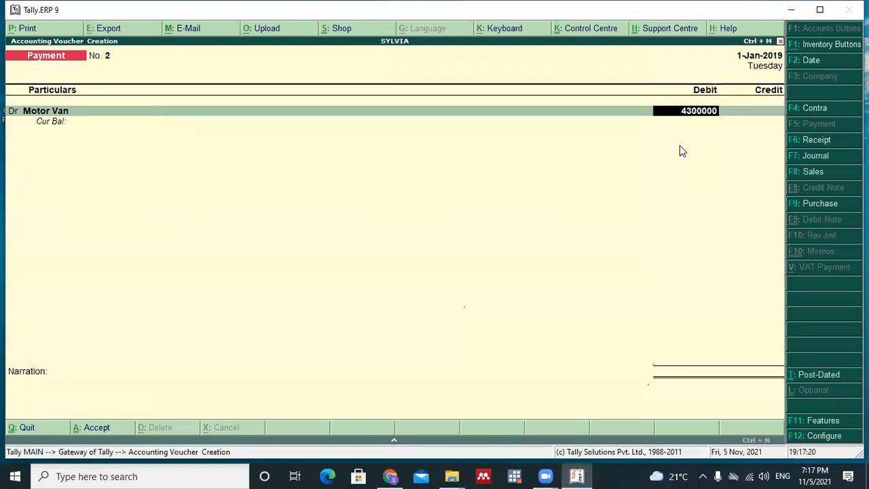
key(Return)
Credit Barclays Bank with 4,300,000, allocating it as a cheque dated 1-Jan-2019 and crossed A/c Payee
key(Return)
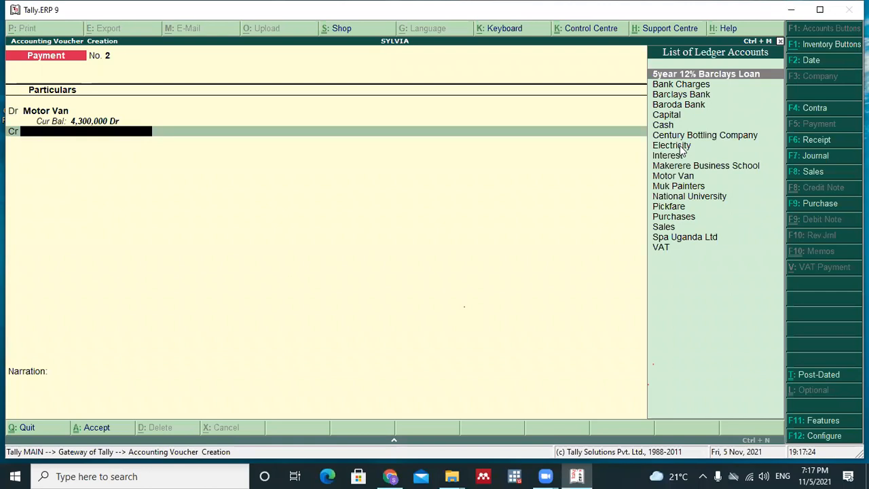
key(Down)
key(Down)
key(Return)
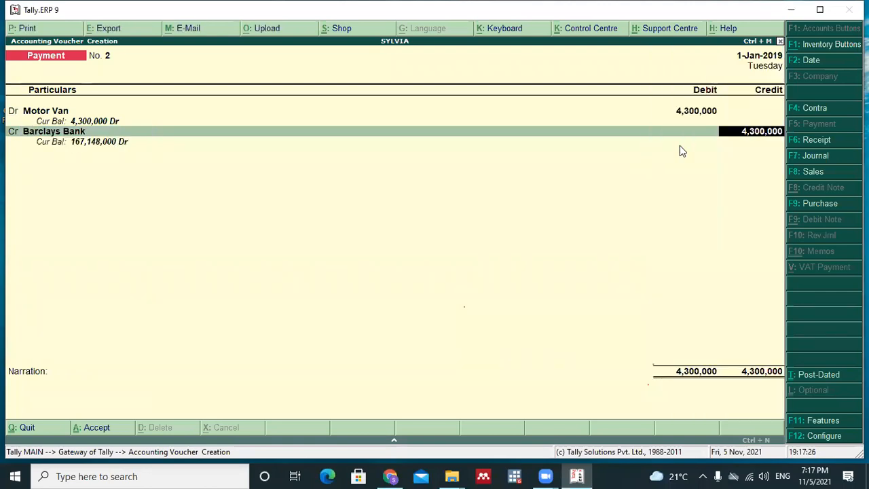
key(Return)
key(Return)
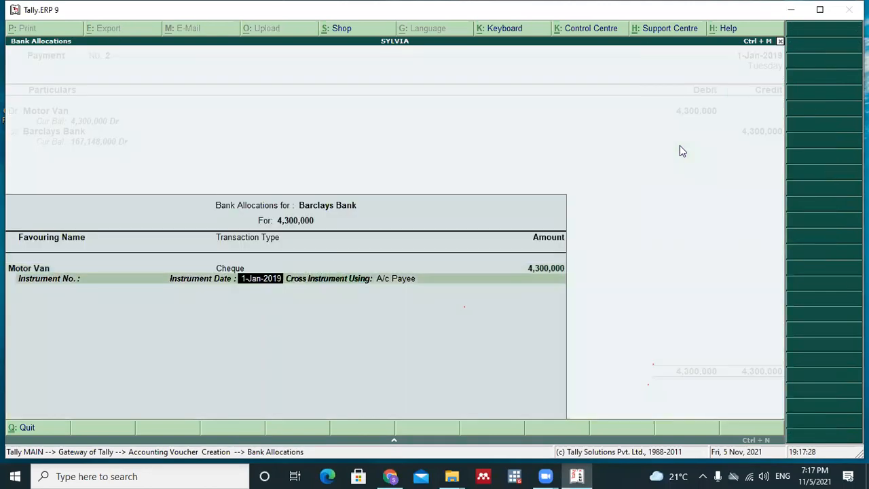
key(Return)
key(Return)
key(Return)
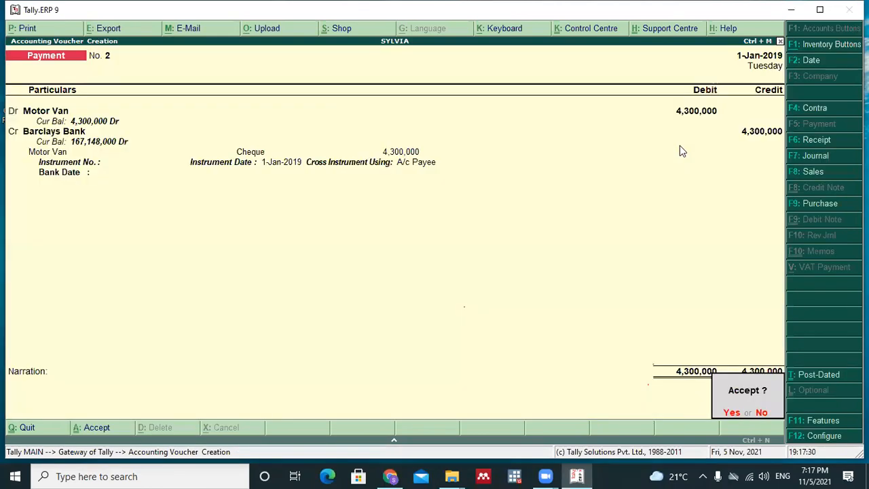
Return to the skipped narration, enter "Being purchase of Motor Van", and save the voucher
key(n)
key(Return)
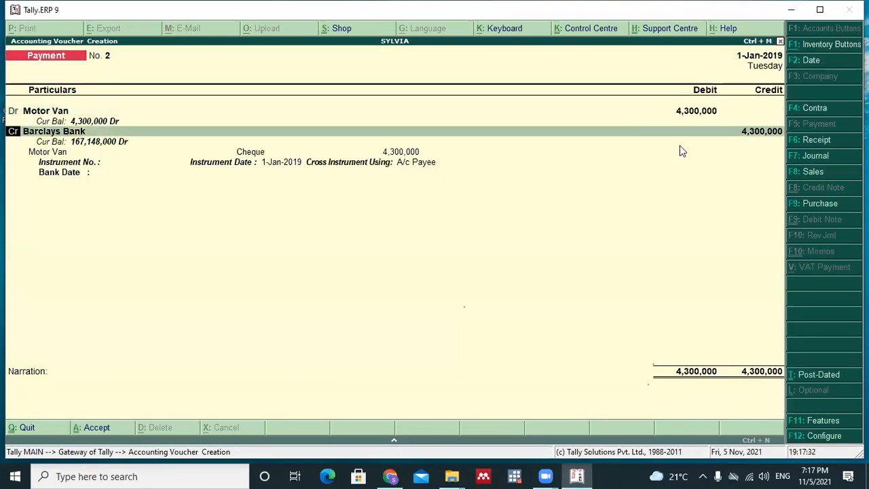
key(Return)
key(Return)
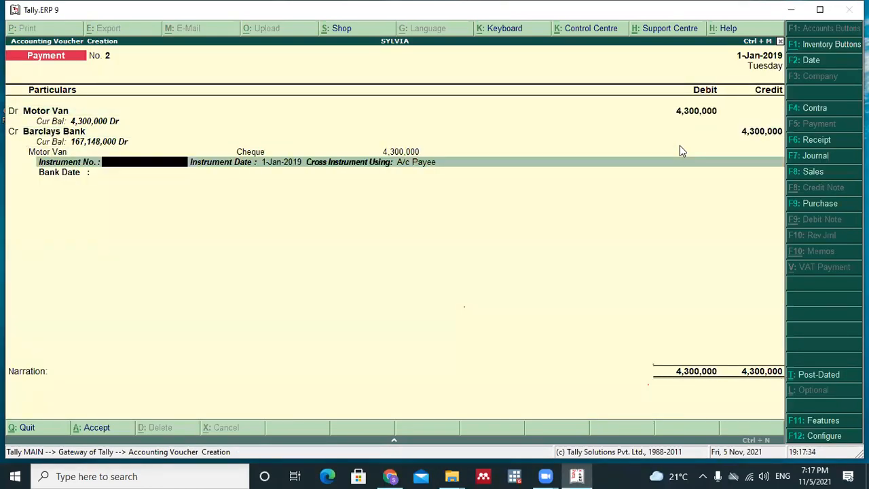
key(Return)
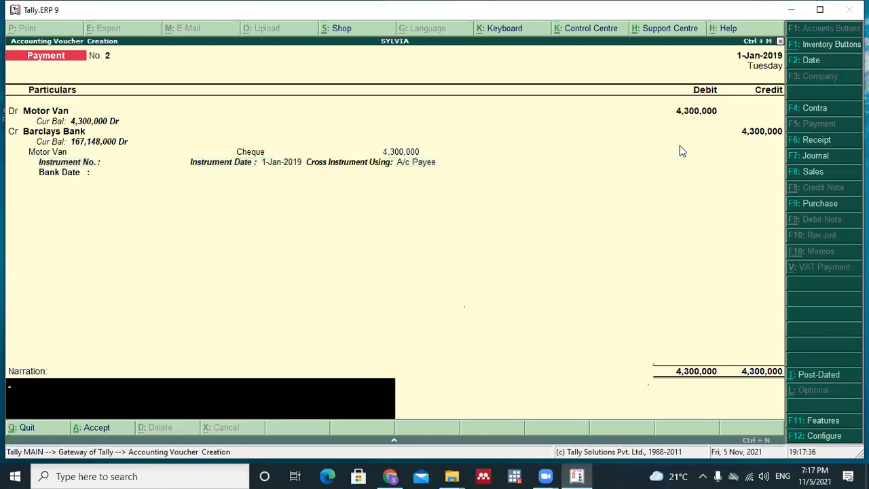
text(Being purchase of Mo)
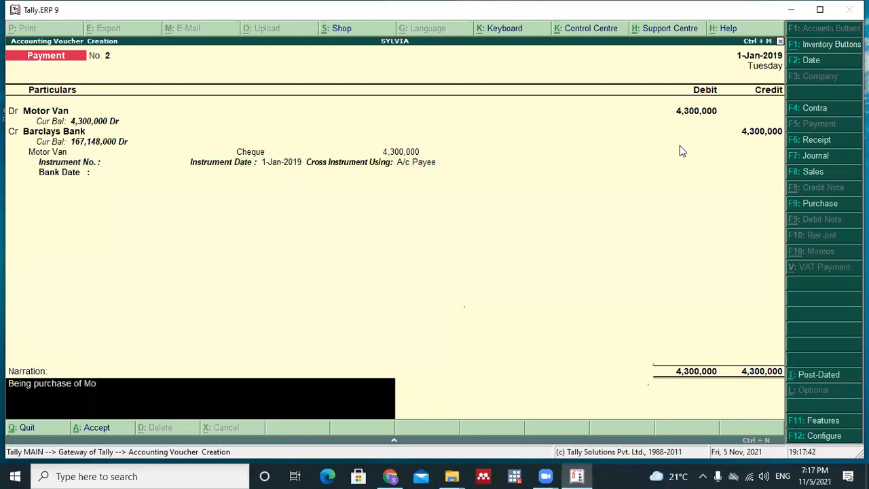
text(tor Van)
key(Return)
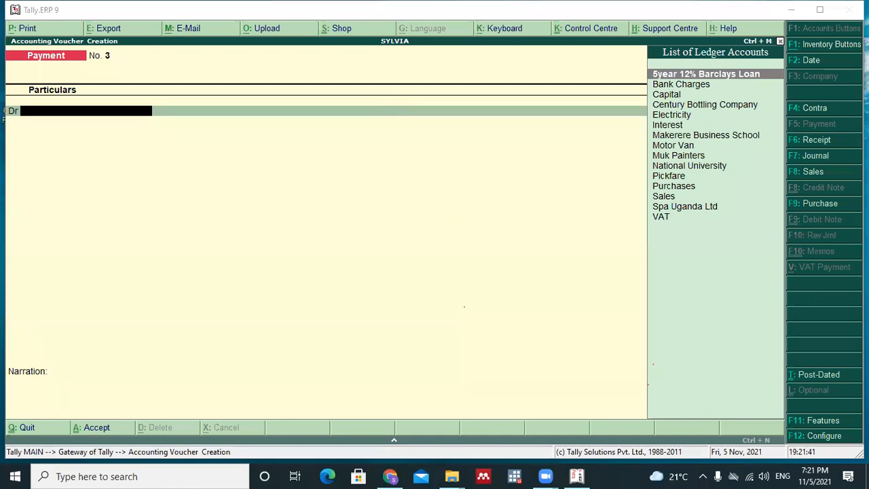
Start a purchase voucher without a reference and choose Century Bottling Company as the party account
click(818, 204)
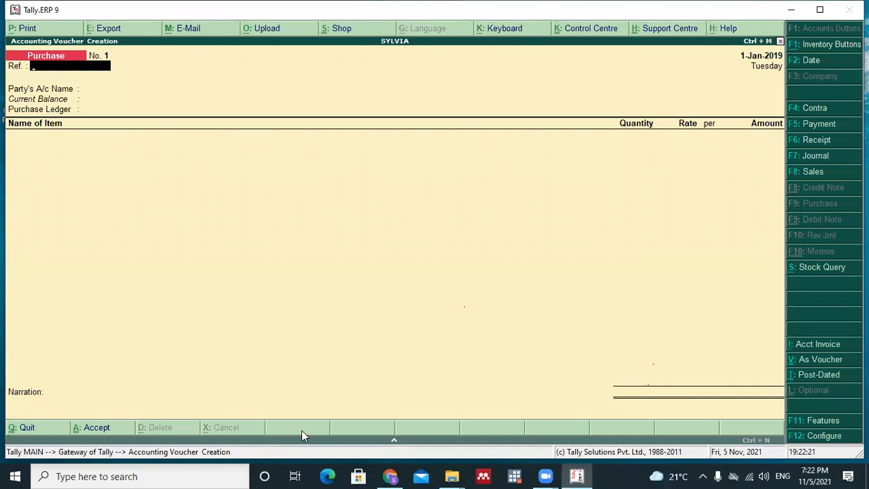
key(Return)
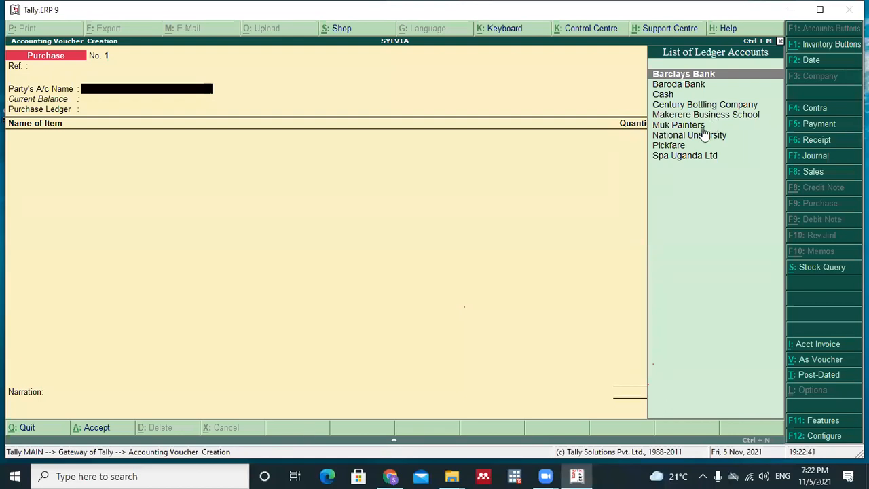
click(699, 107)
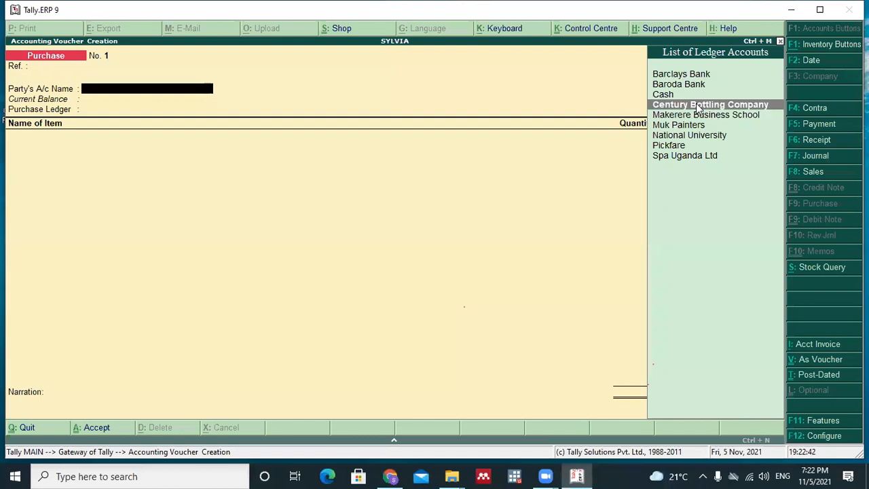
click(699, 107)
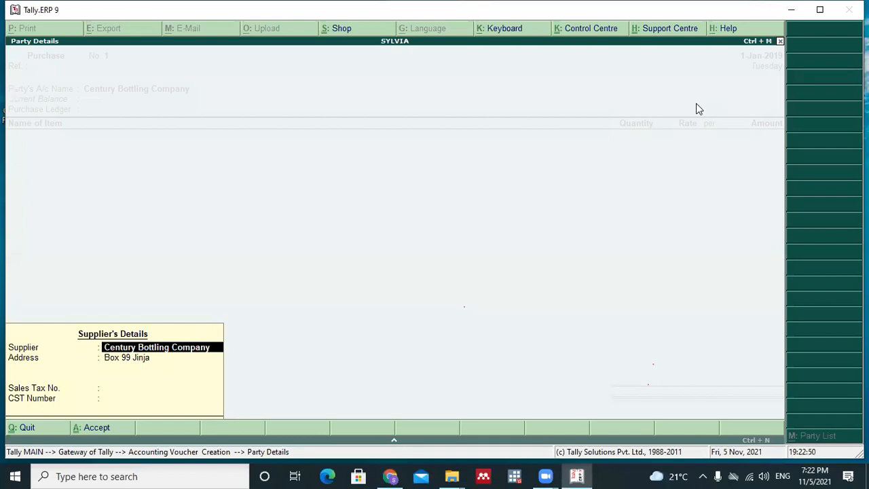
Accept the prefilled supplier details, leaving the tax numbers blank, and choose Purchases as the purchase ledger
key(Return)
key(Return)
key(Return)
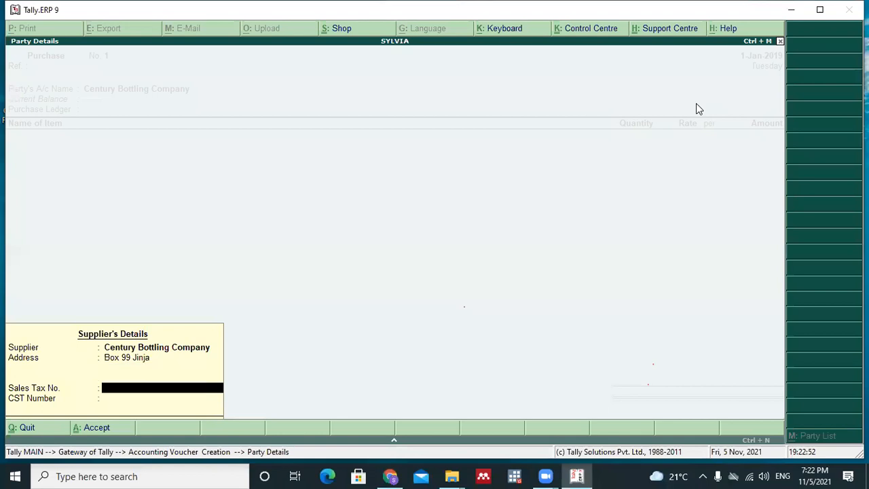
key(Return)
key(Return)
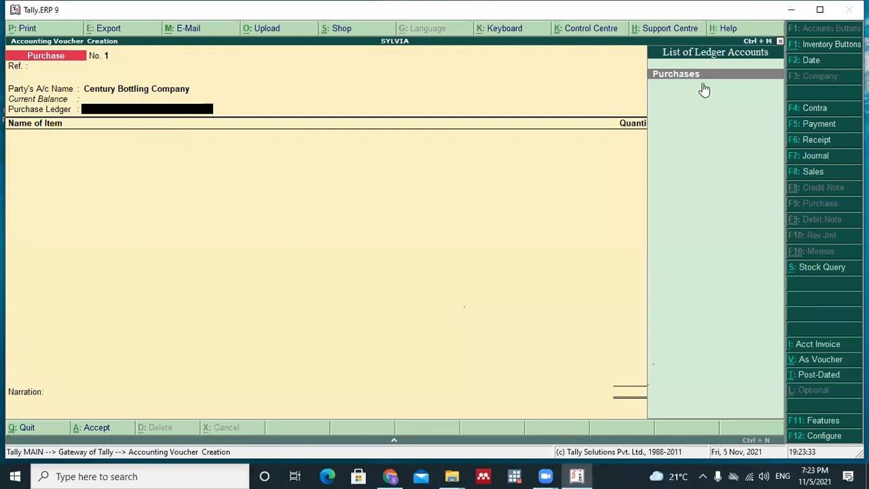
key(Return)
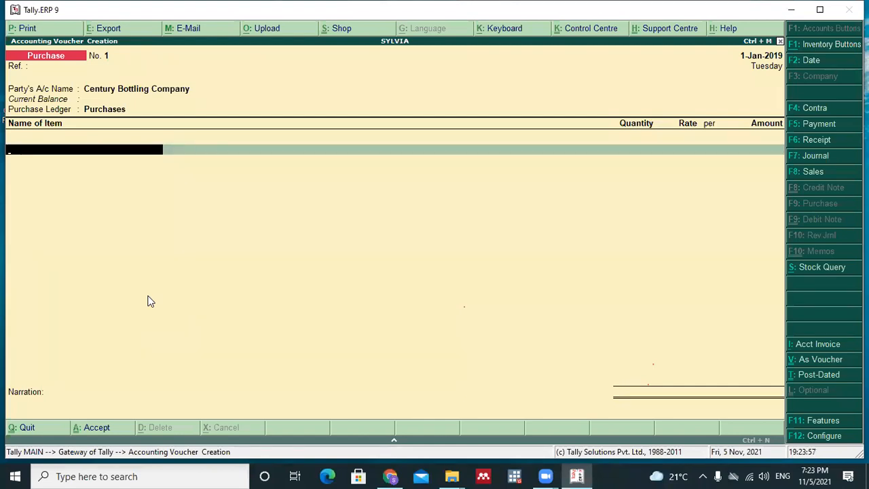
Add the stock item Fanta with a quantity of 250 CRT at a rate of 18,000 per CRT
text(F)
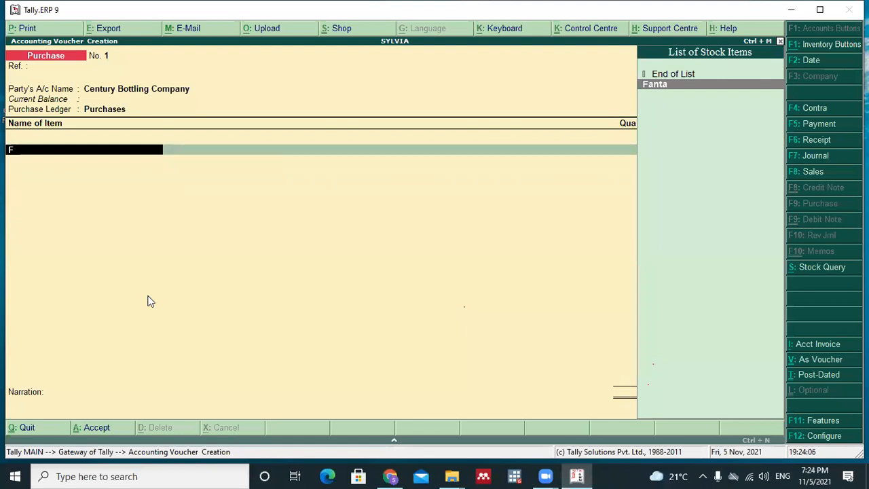
key(Return)
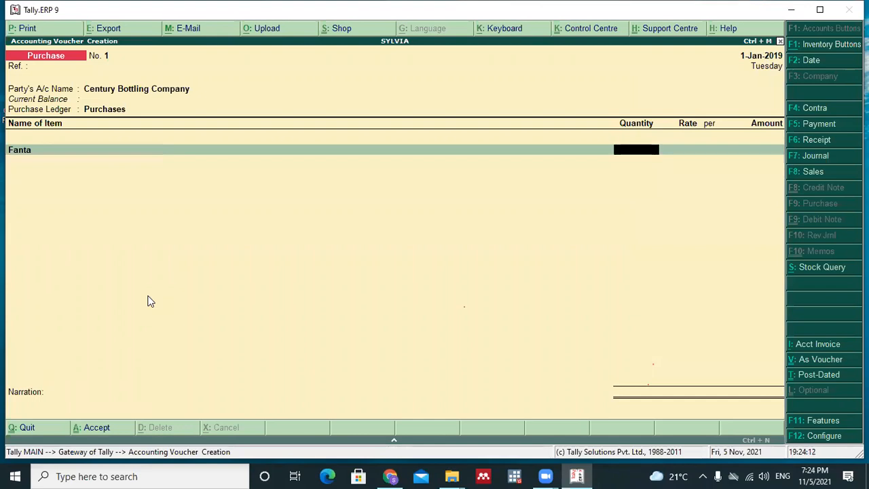
text(250)
key(Return)
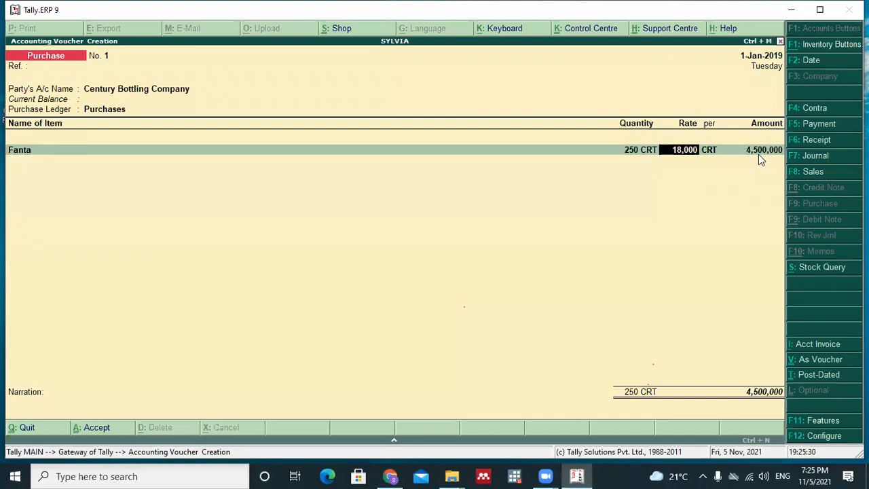
key(Return)
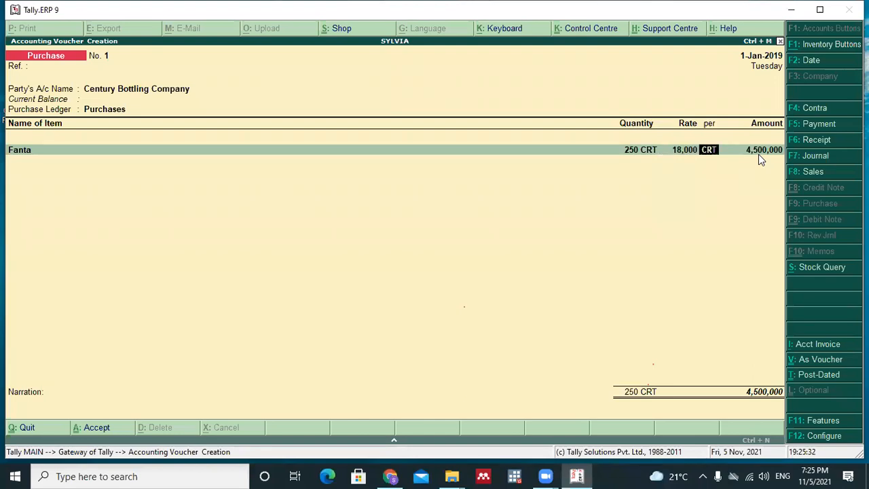
key(Return)
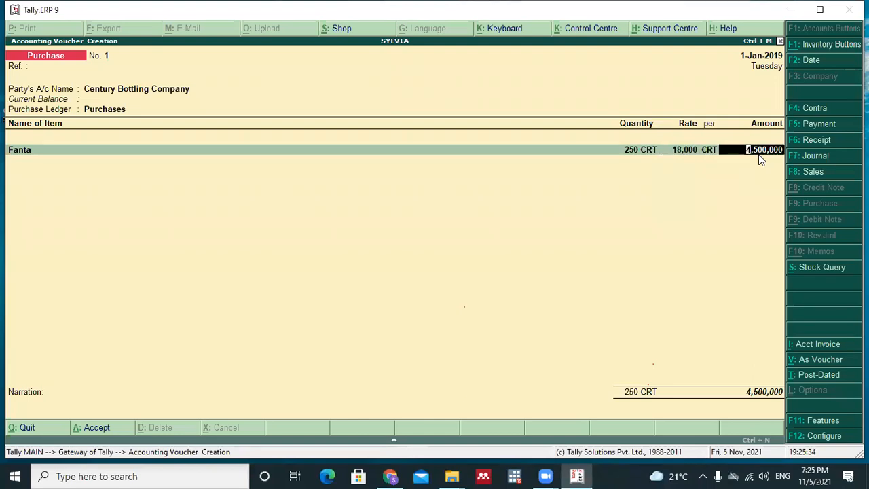
key(Return)
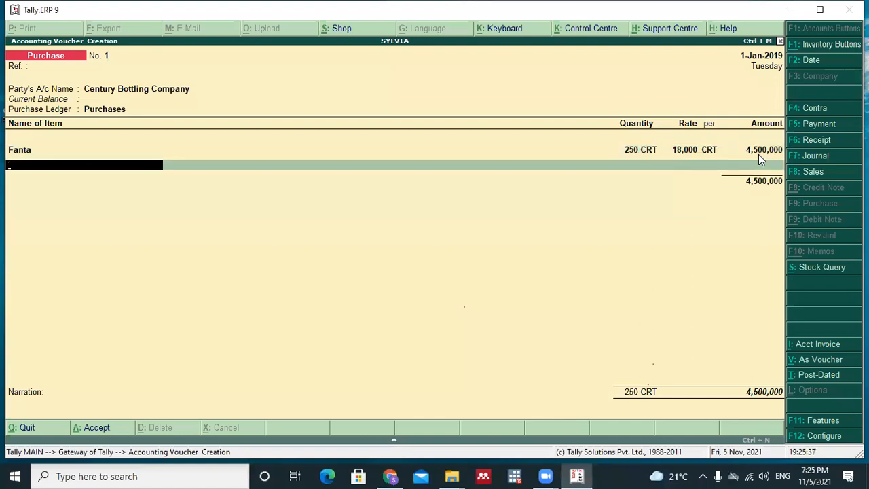
Try to end the item entry after Fanta, and abandon the purchase voucher without saving it
key(Return)
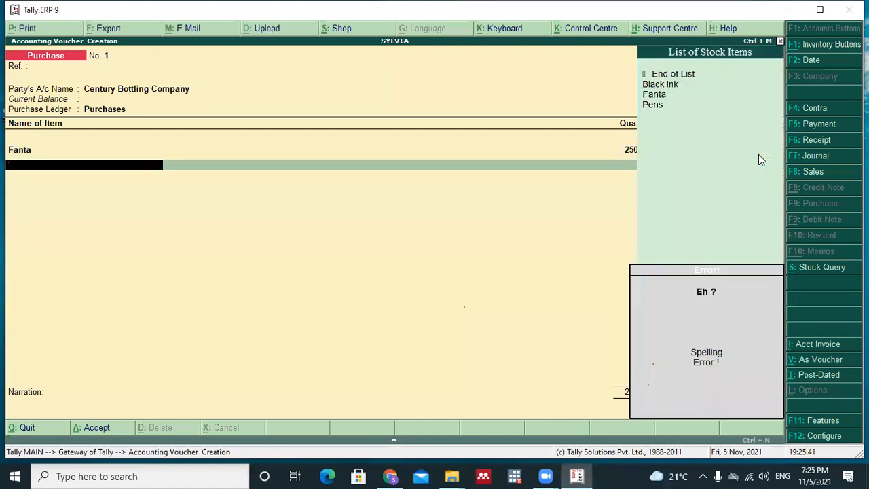
key(Escape)
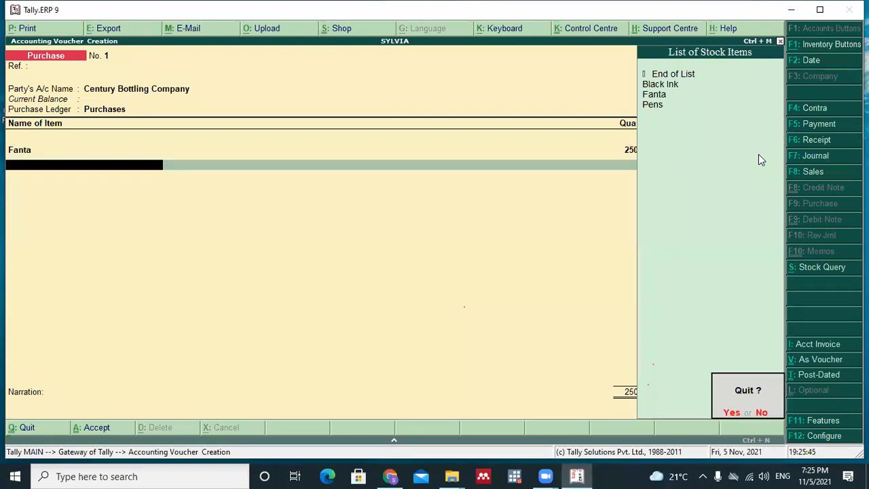
key(Return)
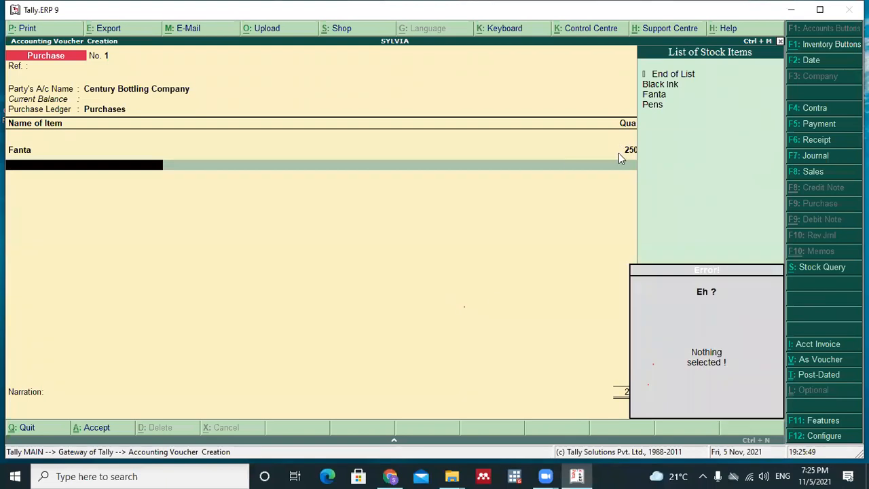
key(Escape)
key(Escape)
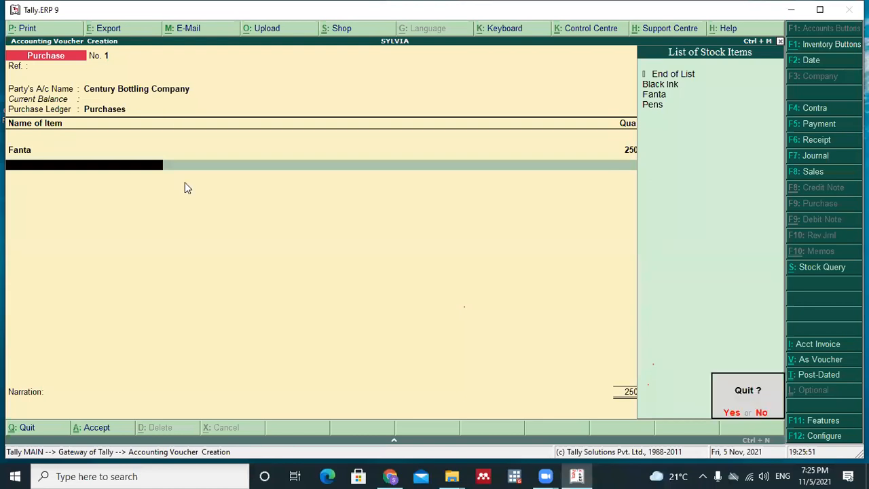
key(n)
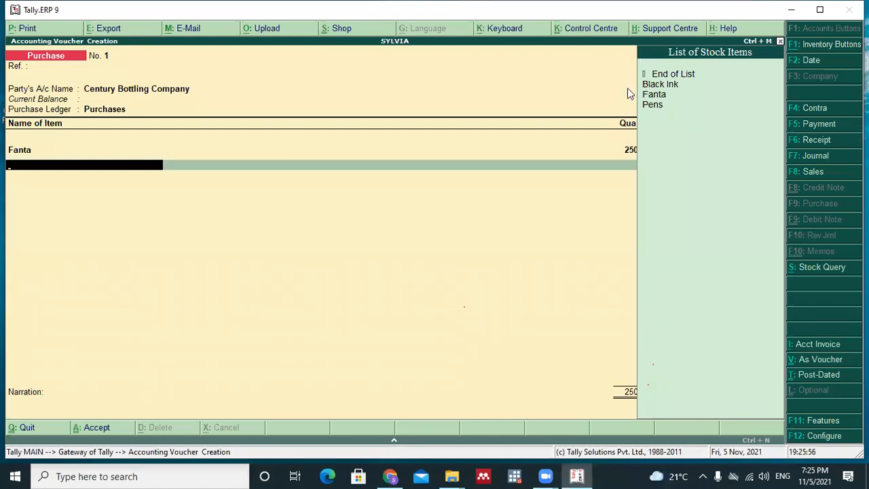
key(Escape)
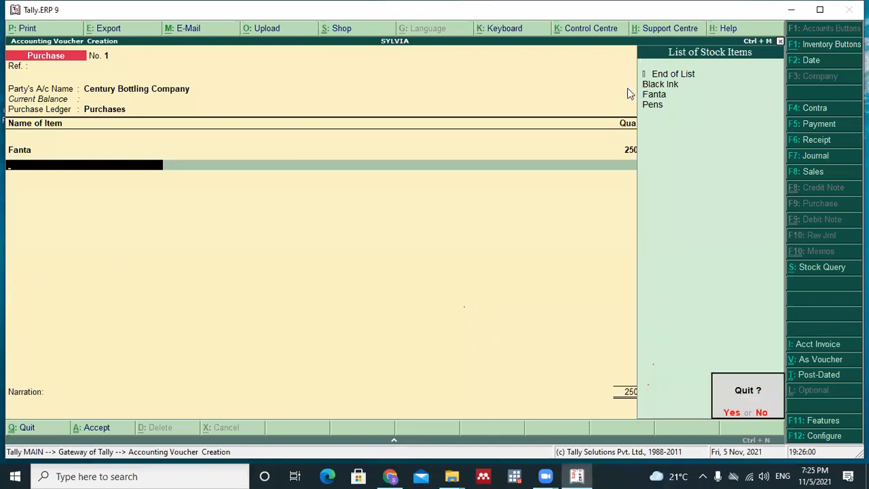
key(n)
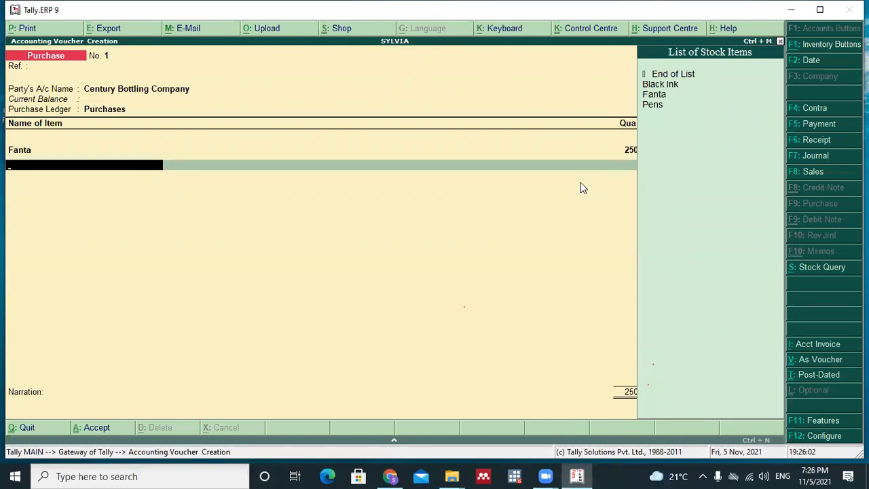
key(Escape)
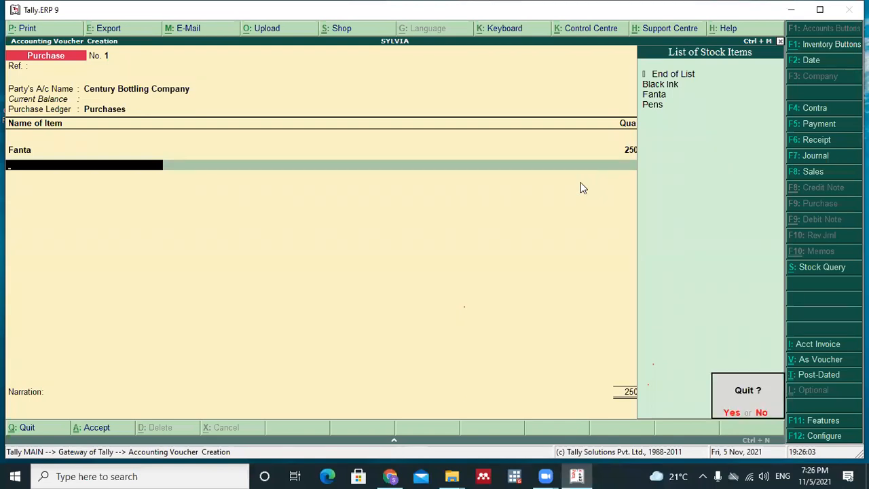
key(y)
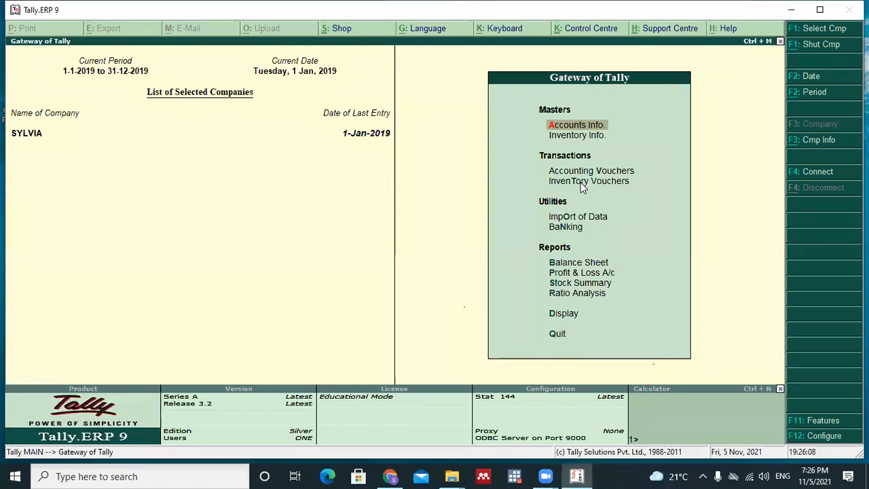
key(Return)
key(l)
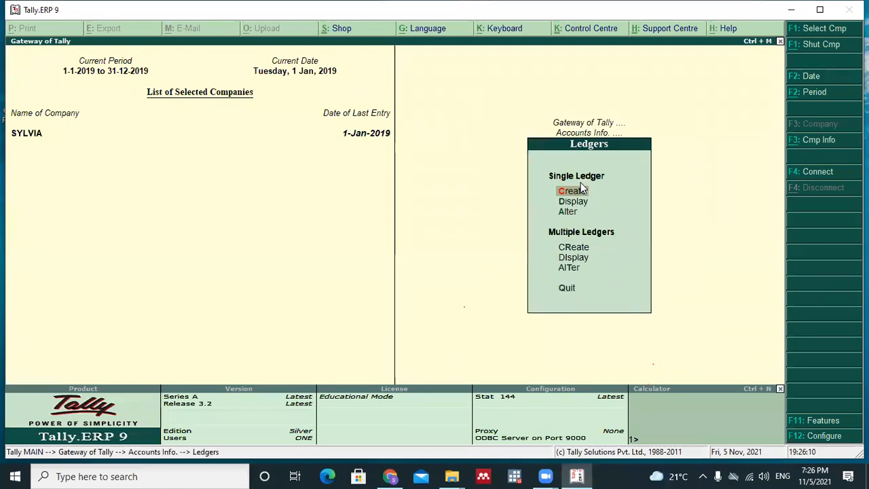
key(Escape)
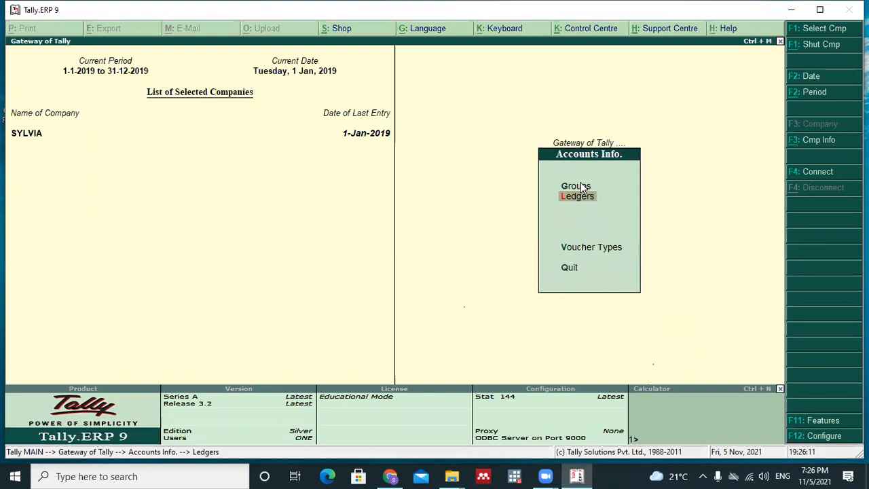
key(Escape)
Start a new purchase voucher with no reference and select Century Bottling Company as the party account
key(Return)
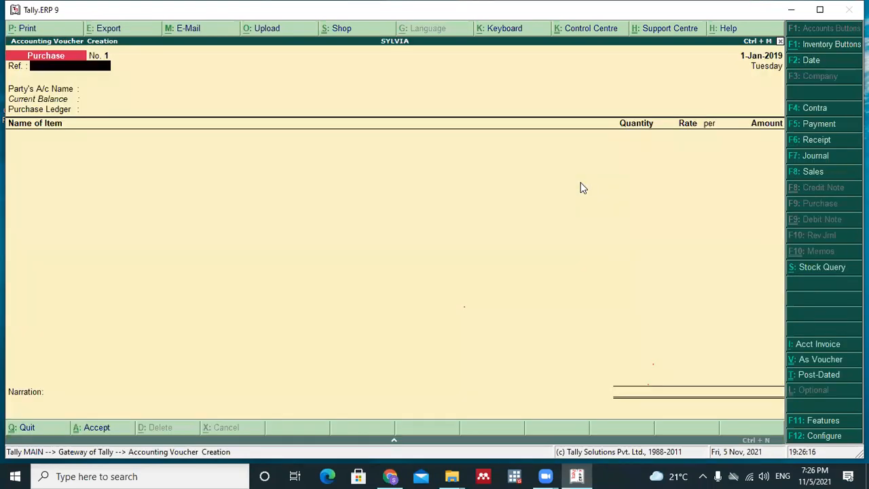
key(Return)
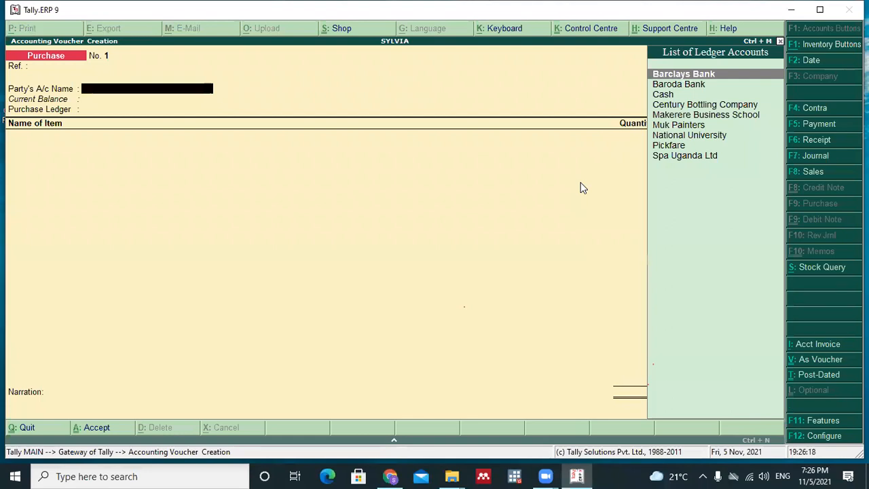
key(Down)
key(Down)
key(Down)
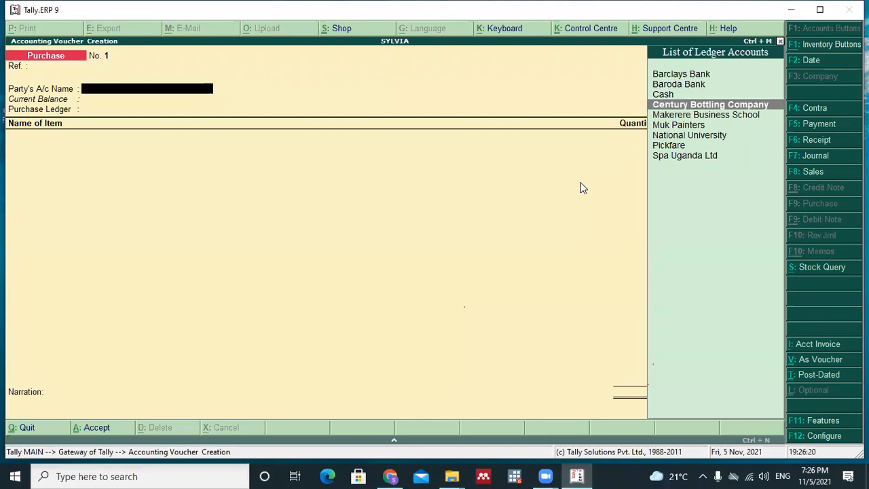
key(Return)
Accept the supplier's details with the tax numbers left blank and select Purchases as the purchase ledger
key(Return)
key(Return)
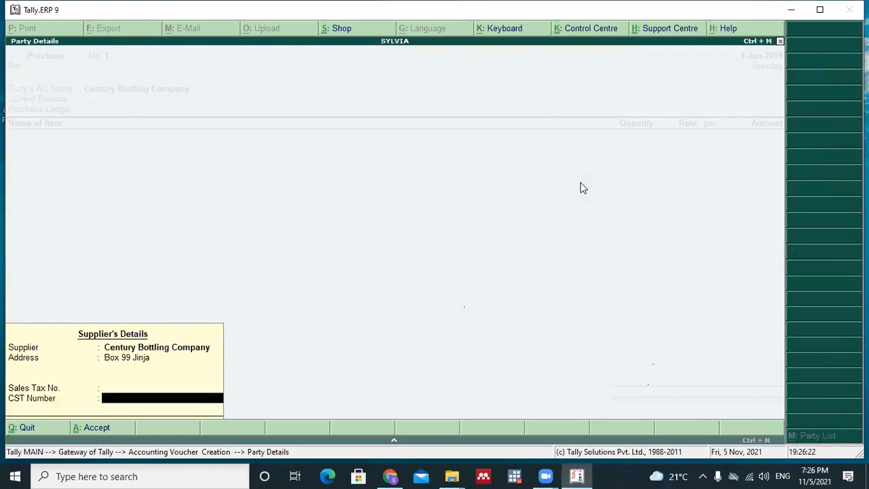
key(Return)
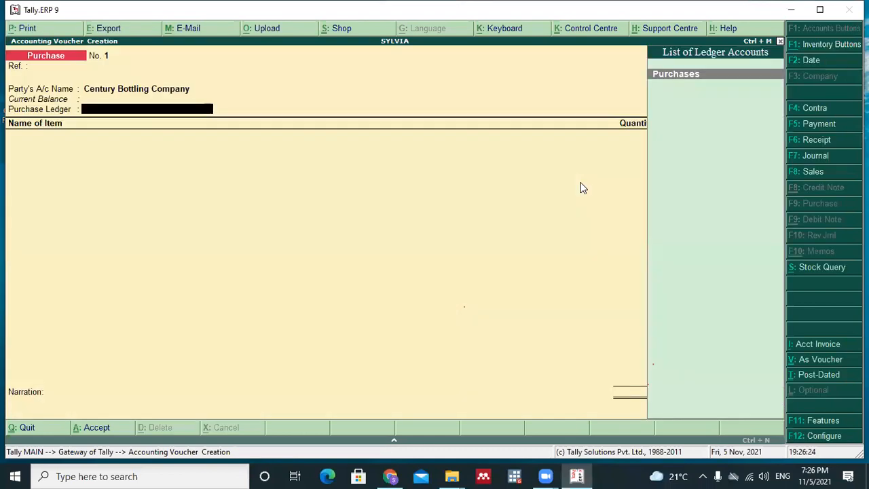
key(Return)
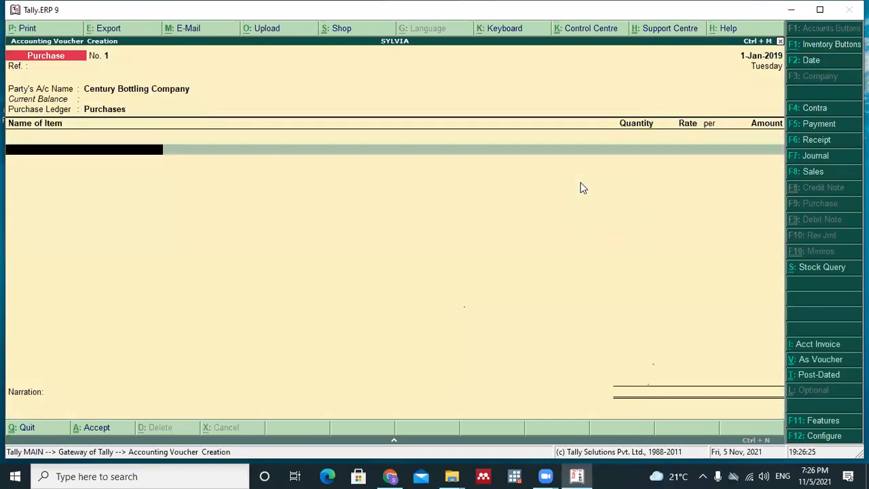
Enter the stock item Fanta with a quantity of 250 CRT at 18,000 per CRT, and end the item list
key(Return)
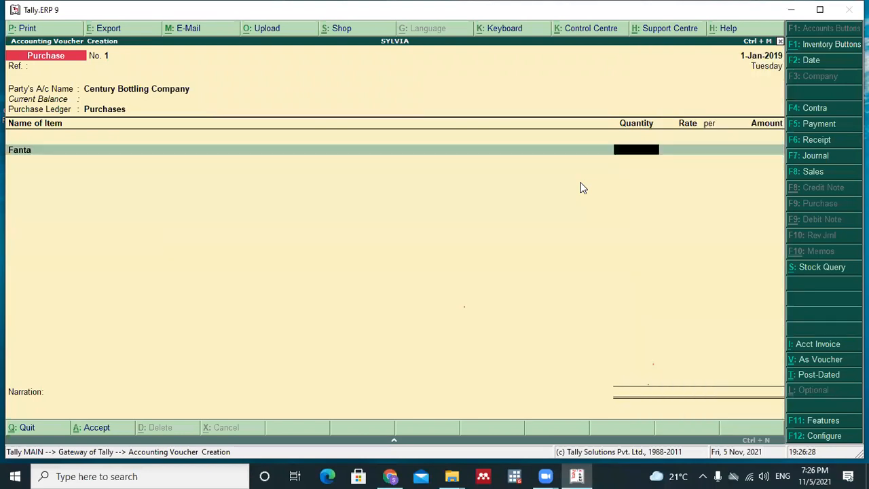
text(250)
key(Return)
key(Return)
key(Return)
key(Return)
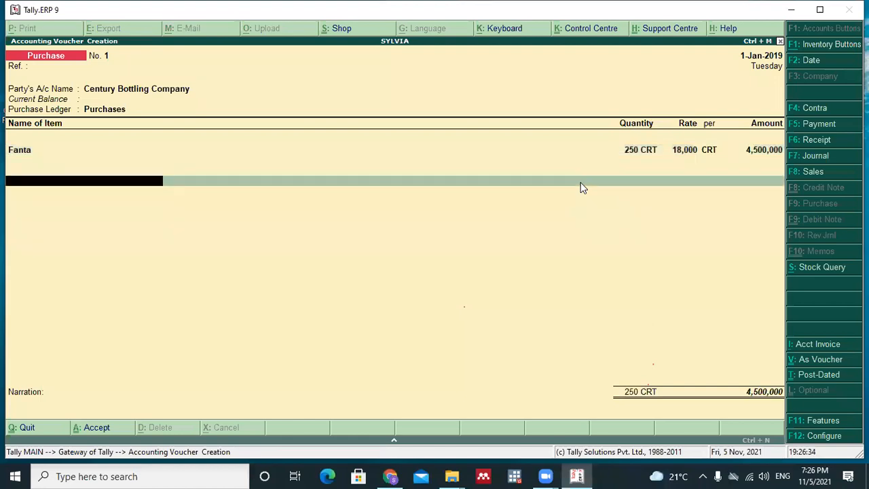
Try to add the VAT ledger at 18% below Fanta, and quit the purchase voucher without saving
text(V)
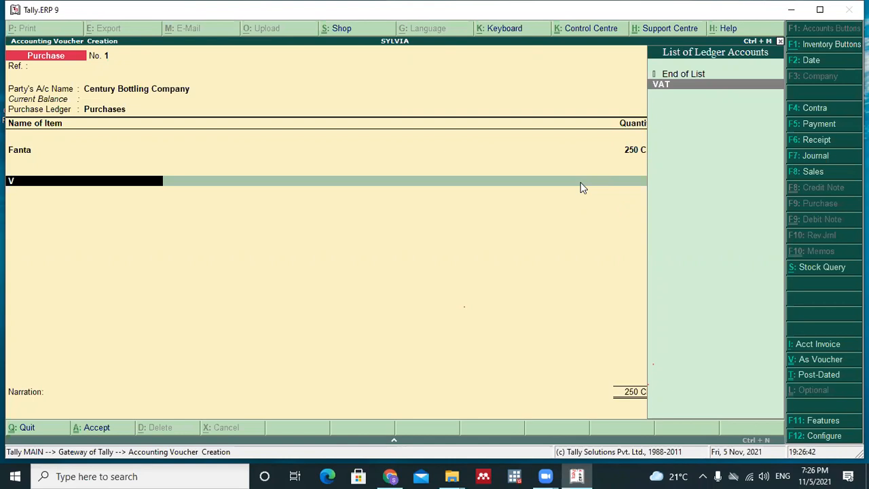
key(Return)
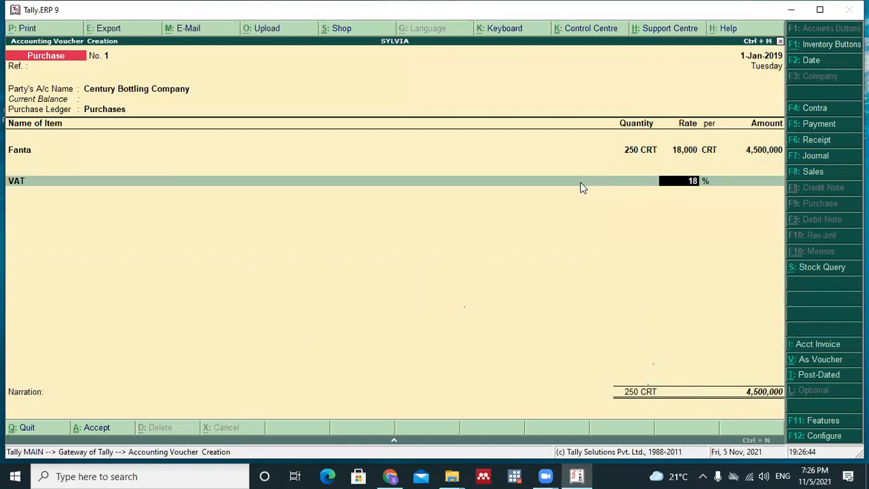
key(Return)
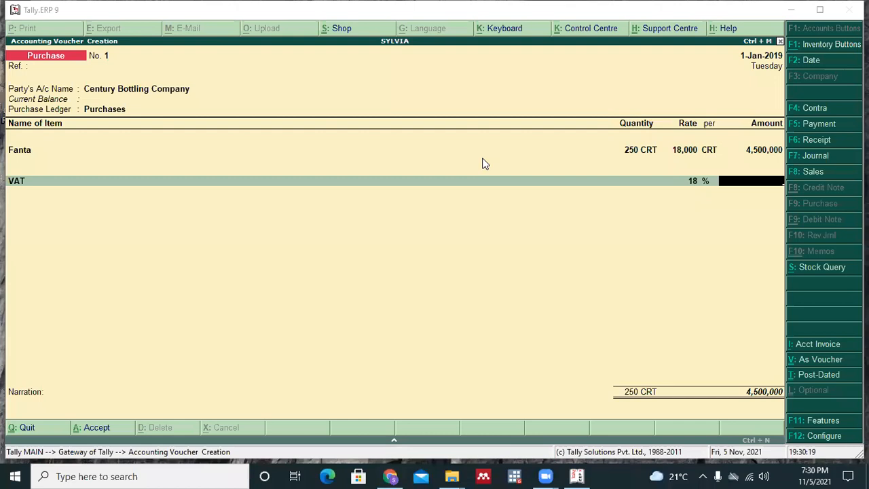
key(Escape)
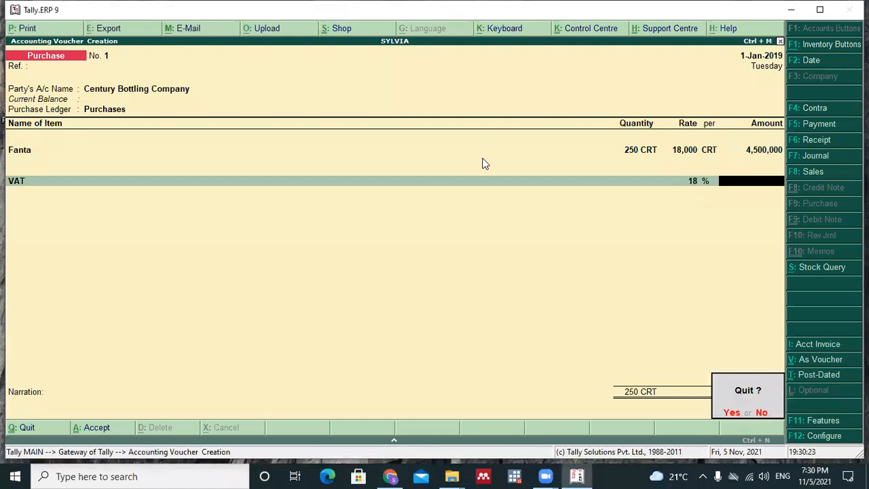
key(y)
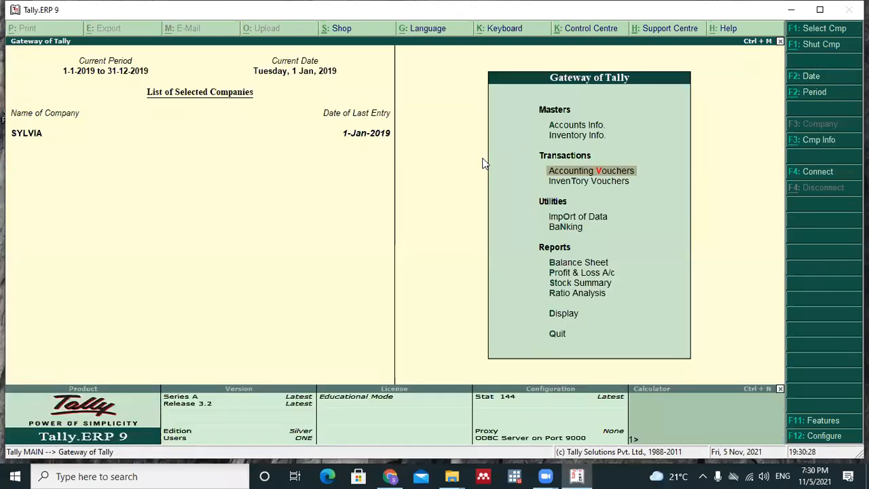
click(584, 142)
click(585, 141)
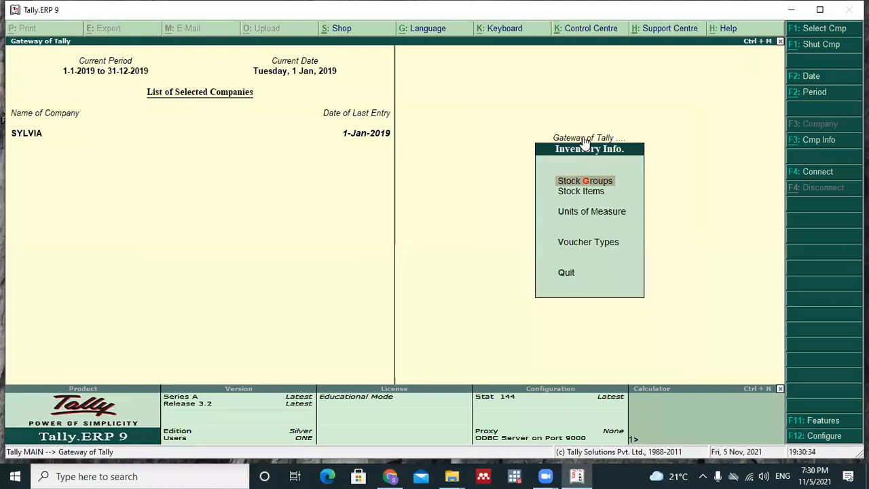
key(Down)
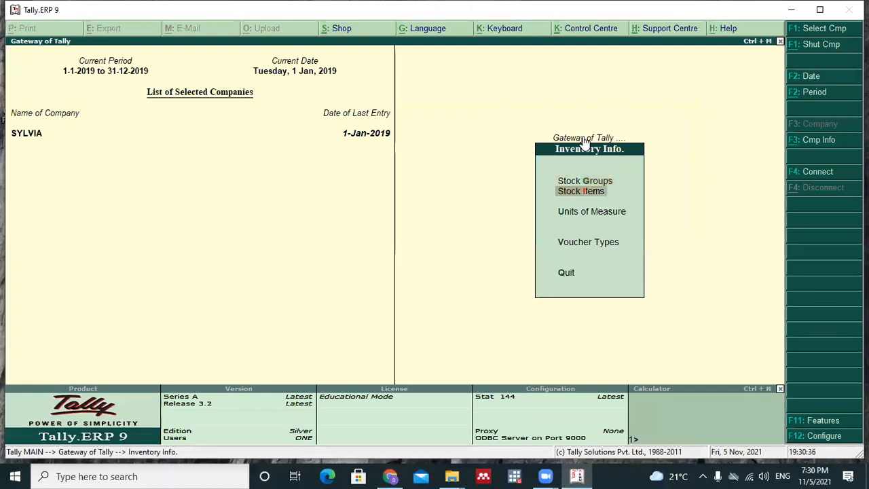
key(Return)
key(Down)
key(Down)
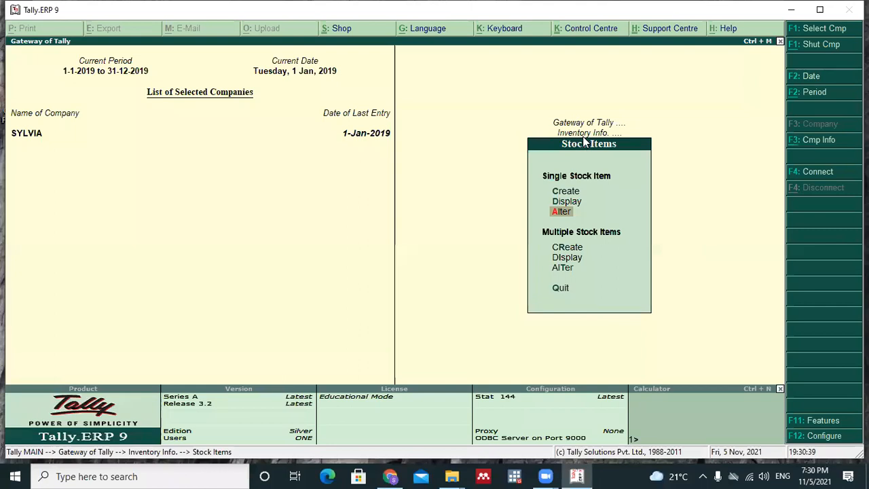
key(Escape)
key(Escape)
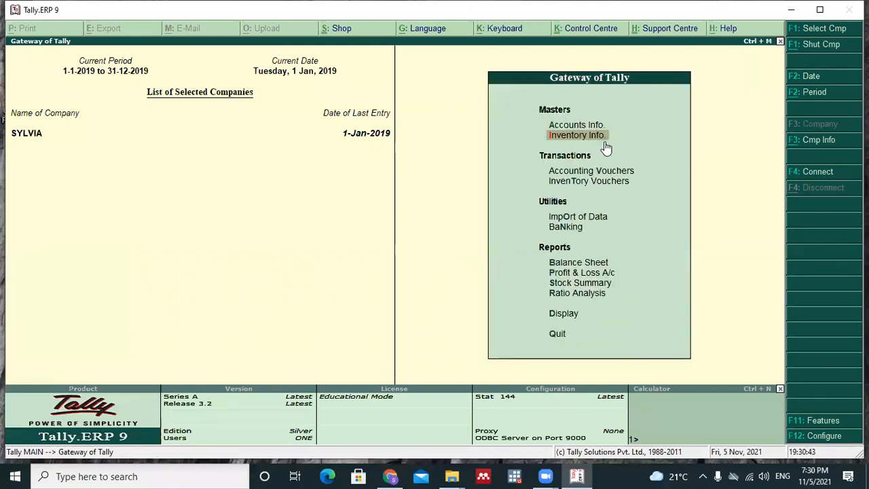
Open the stock item Black Ink for alteration, try a rate of duty of 18, and leave without saving
click(604, 142)
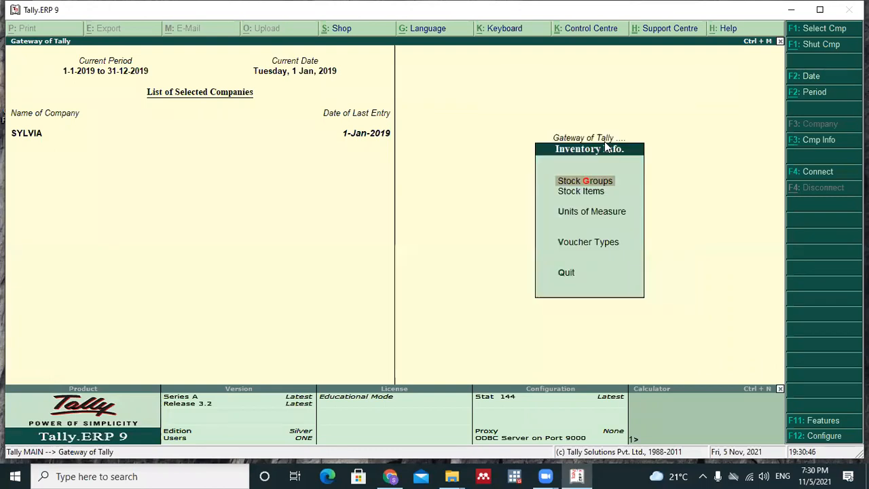
key(Down)
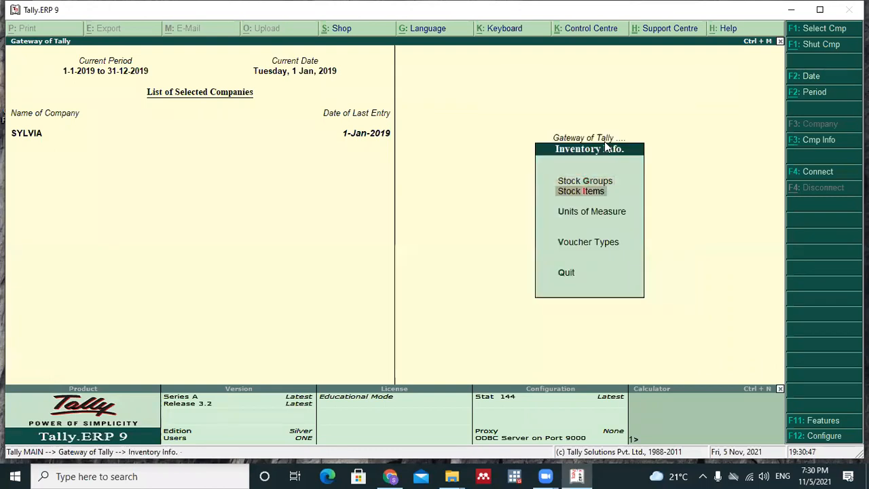
key(Return)
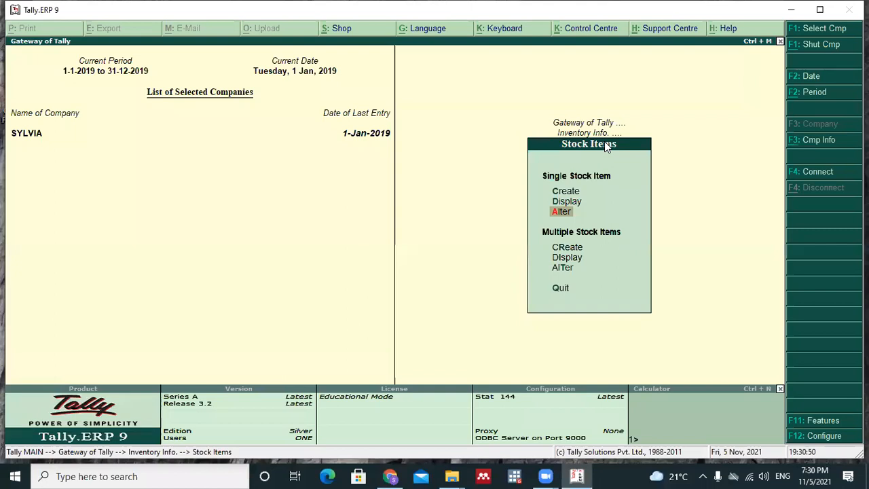
key(Return)
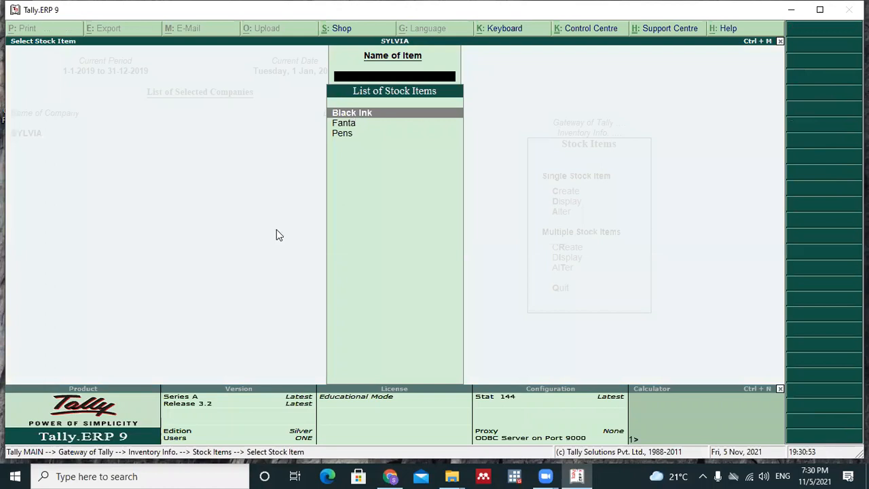
key(Return)
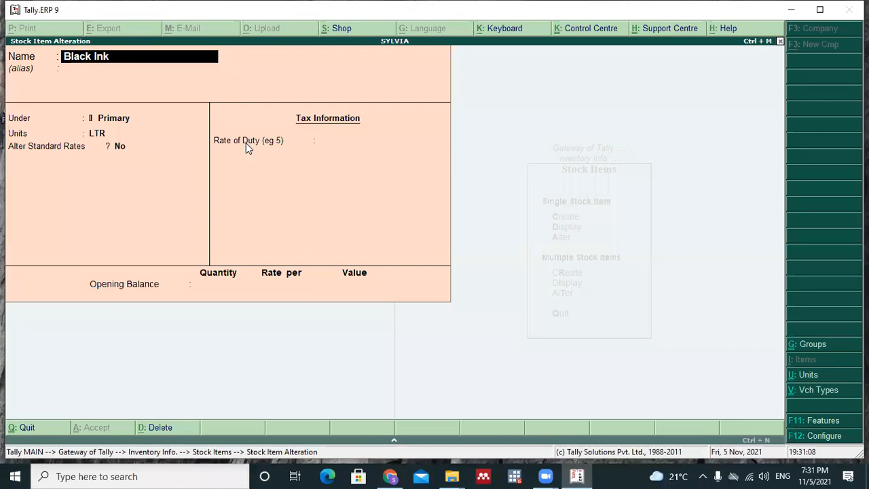
click(247, 148)
text(1)
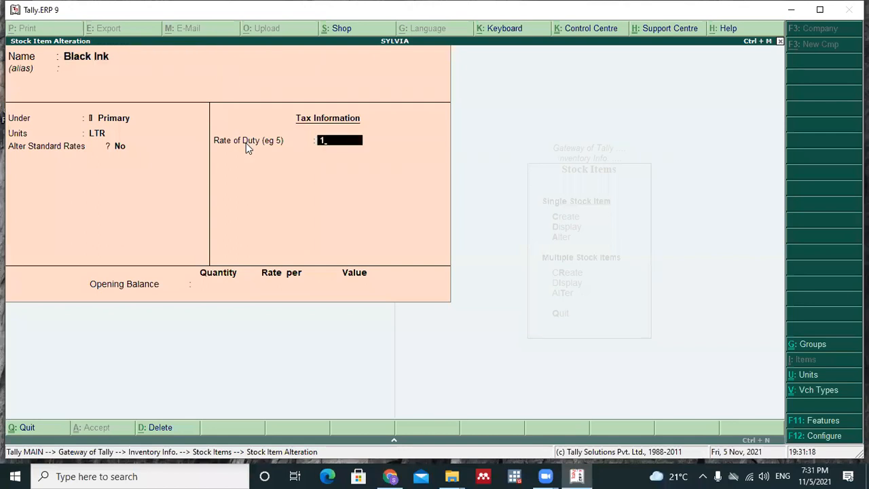
text(8)
key(Escape)
key(Escape)
key(Escape)
key(Escape)
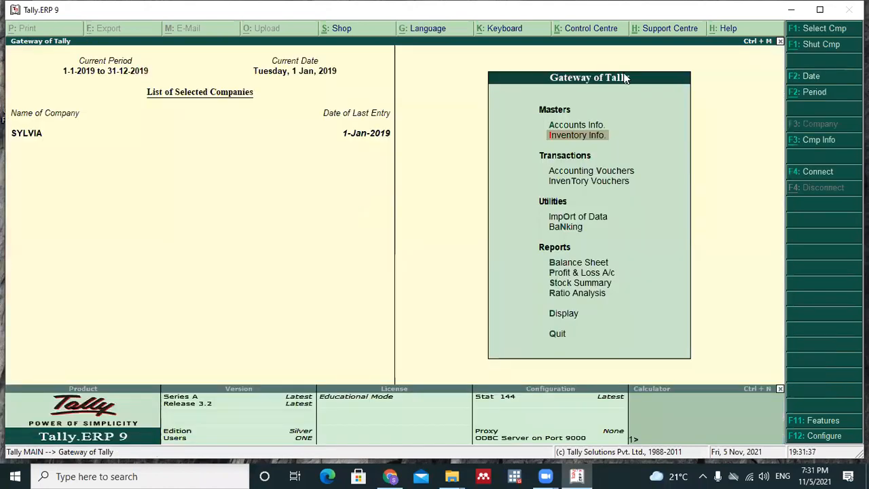
Alter the stock item Black Ink to a rate of duty of 18 and save it
click(574, 138)
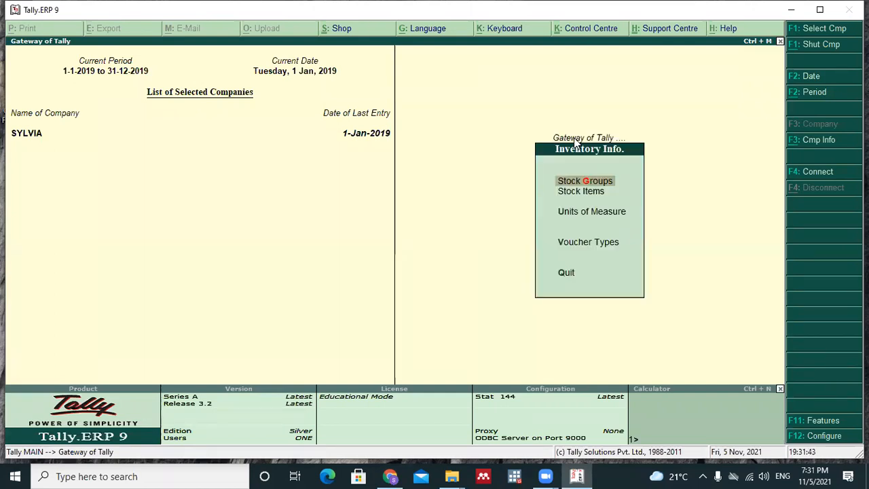
key(Down)
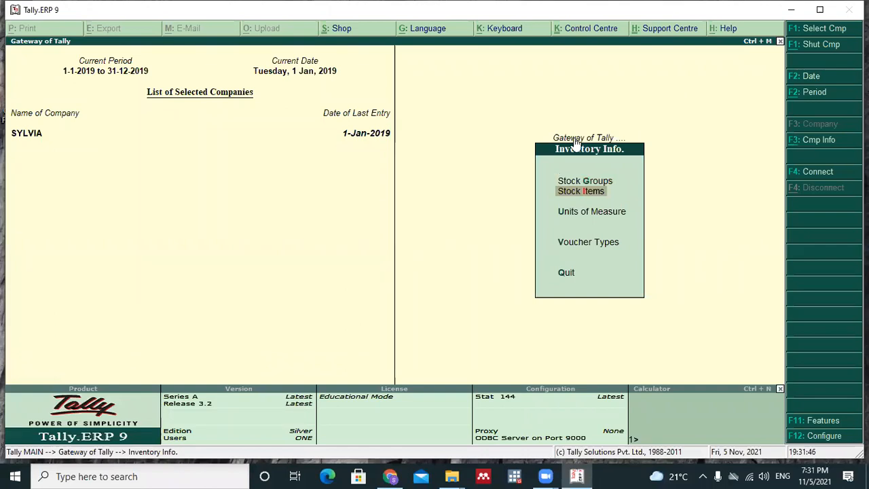
key(Return)
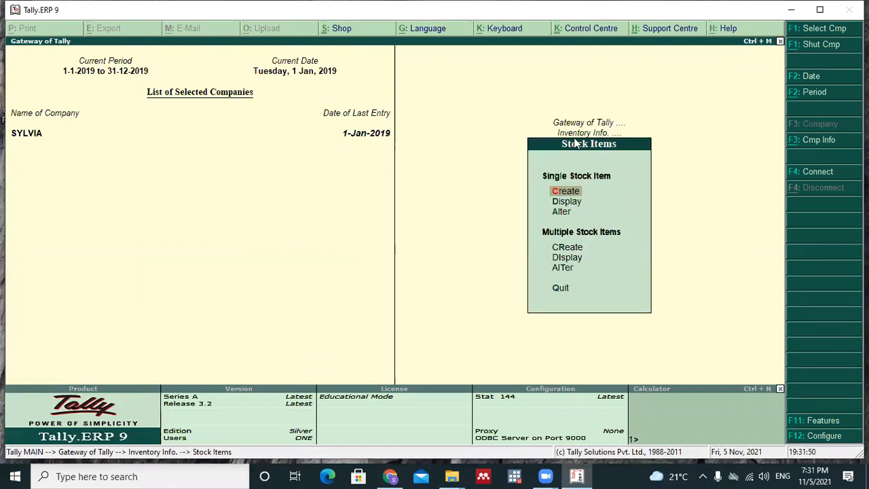
key(Down)
key(Down)
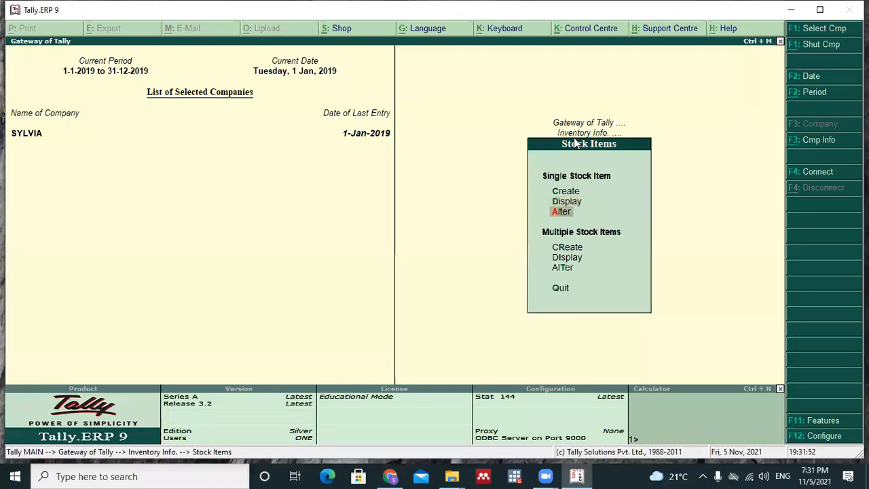
key(Return)
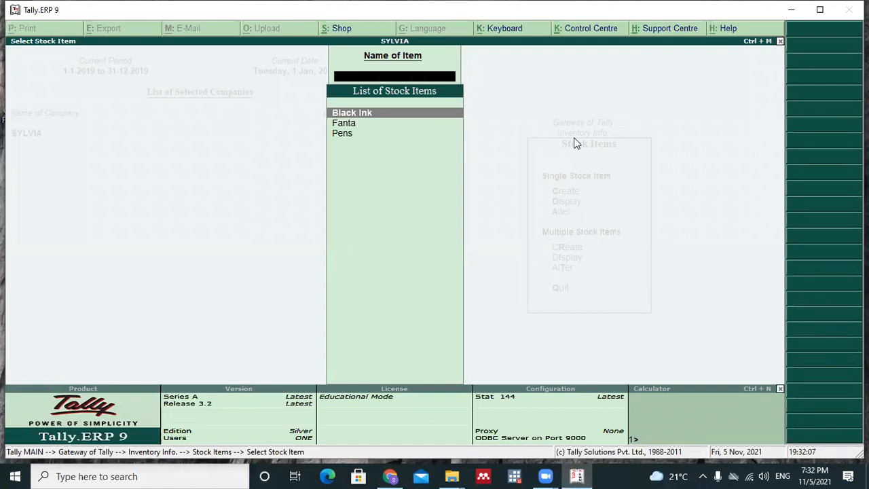
key(Return)
key(Return)
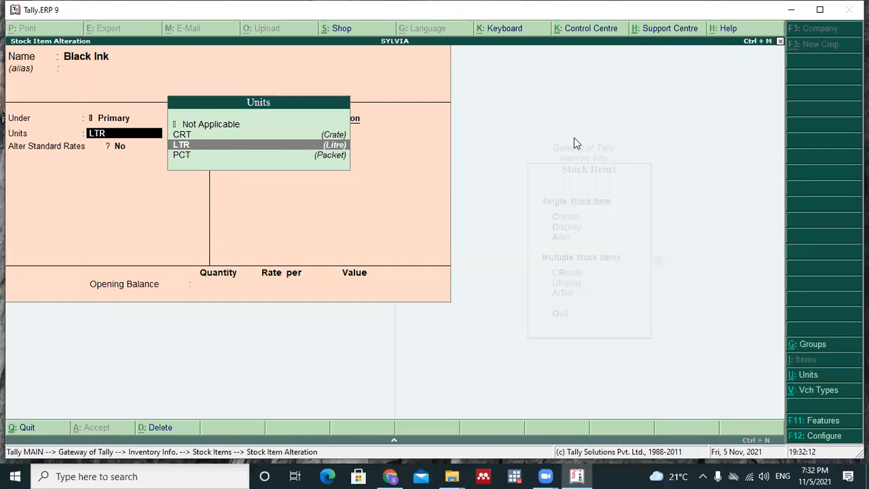
key(Return)
key(Return)
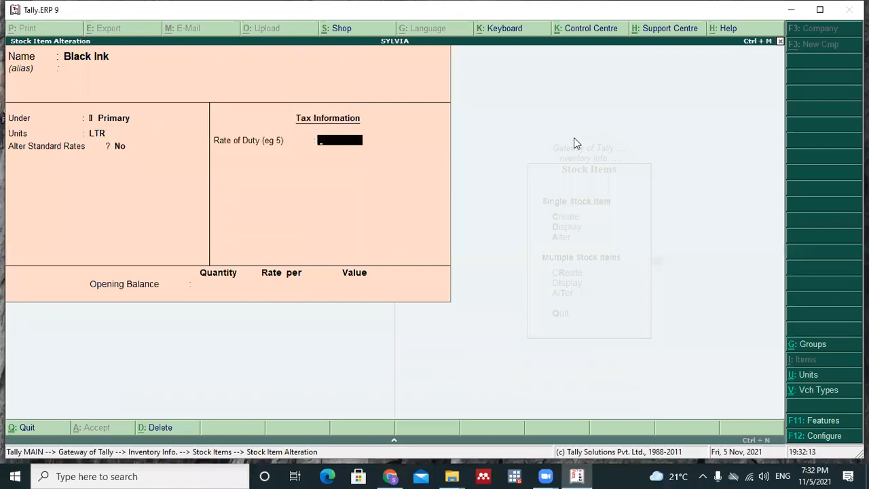
text(18)
key(Return)
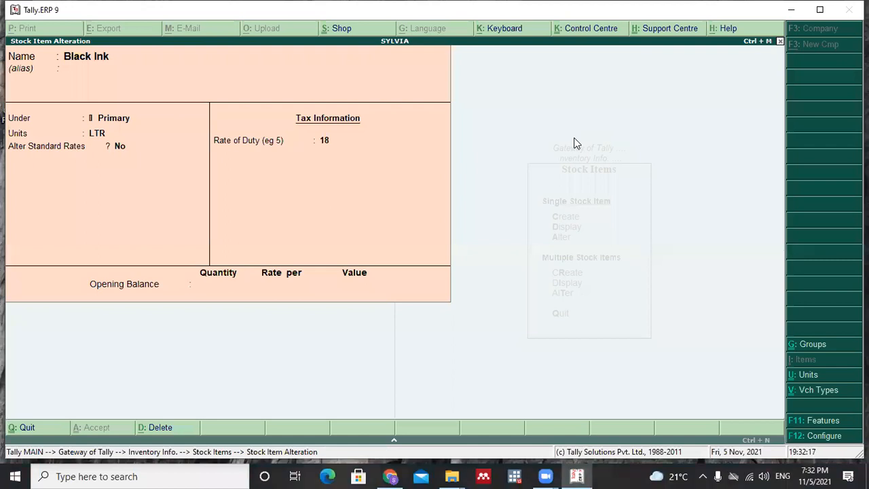
key(ctrl+a)
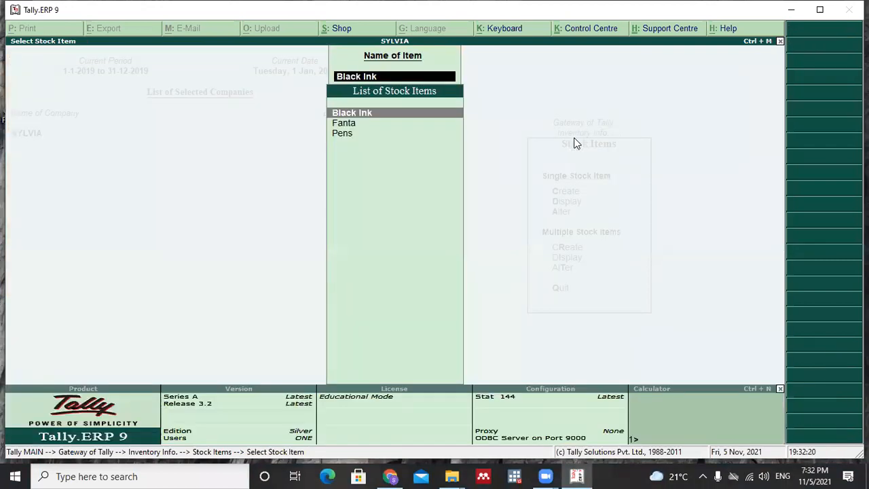
Alter the stock item Fanta to a rate of duty of 18 and accept the change
key(Down)
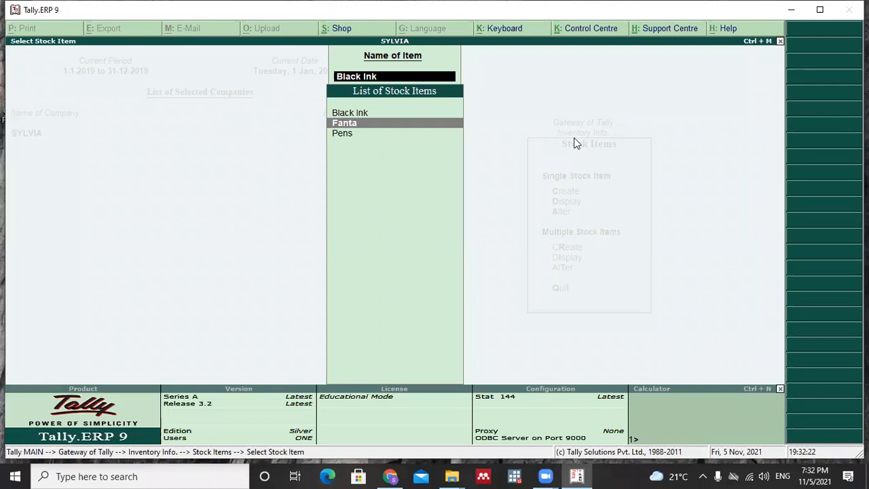
key(Return)
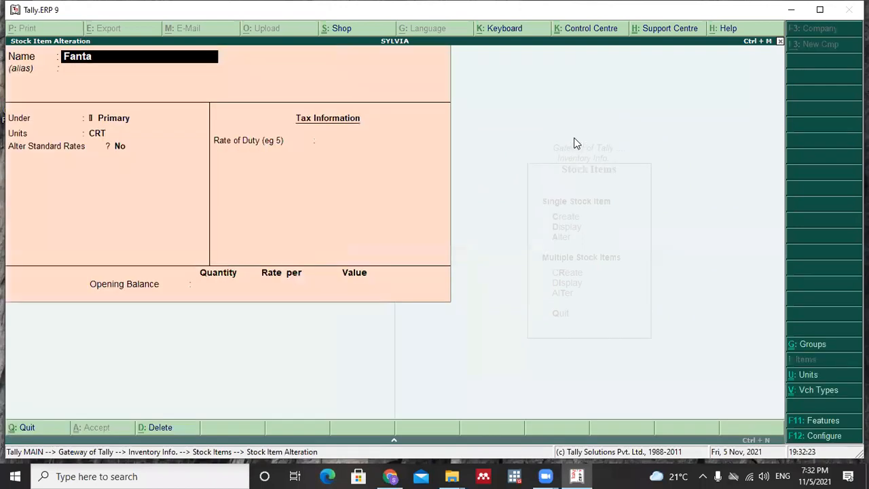
key(Return)
key(Return)
key(Return)
key(Return)
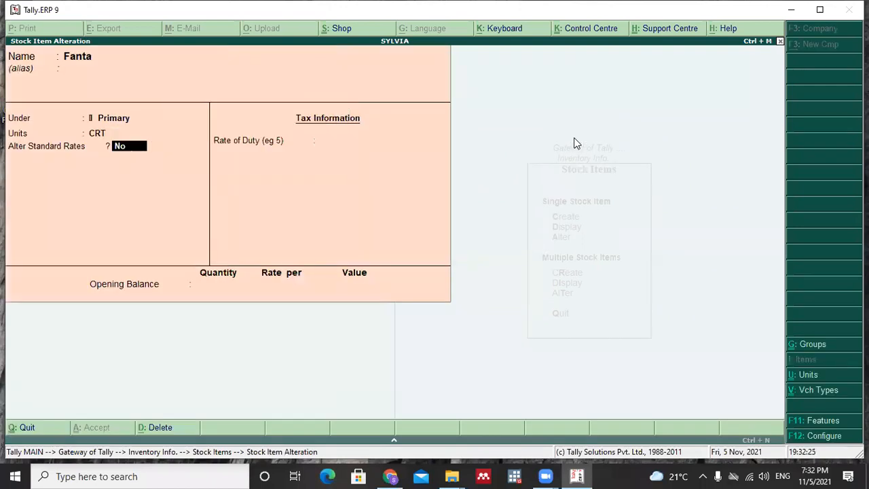
key(Return)
text(18)
key(Return)
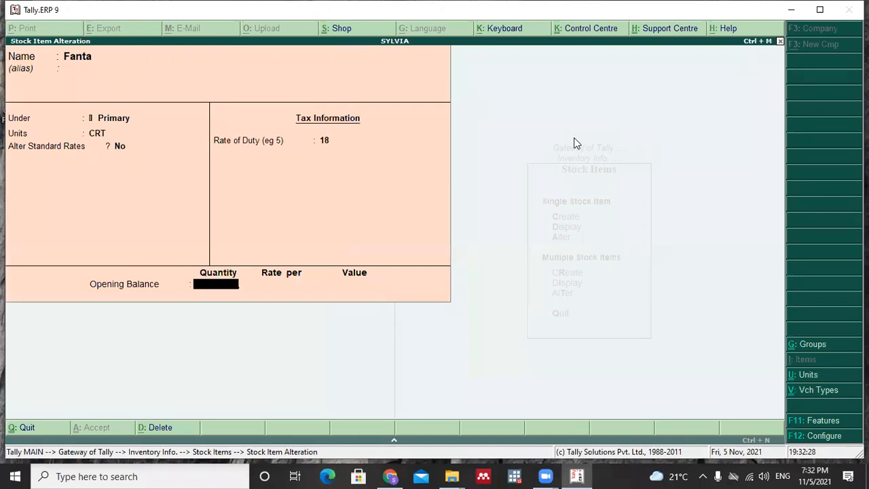
key(Return)
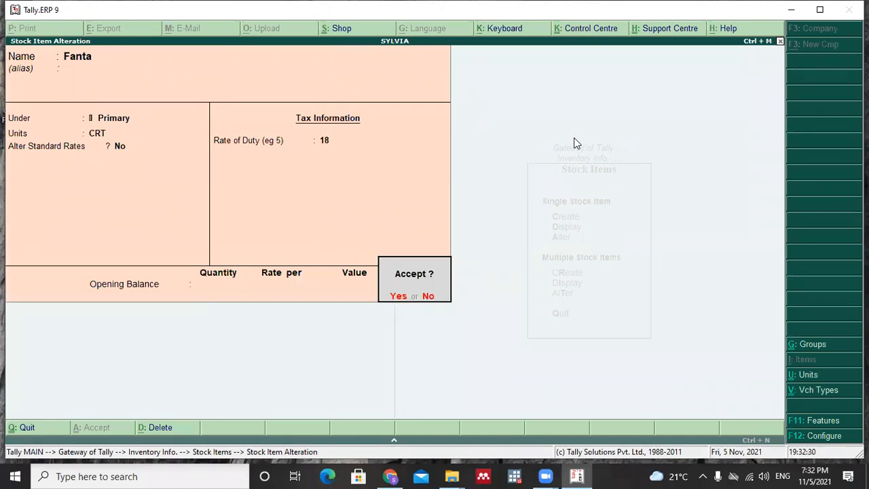
key(y)
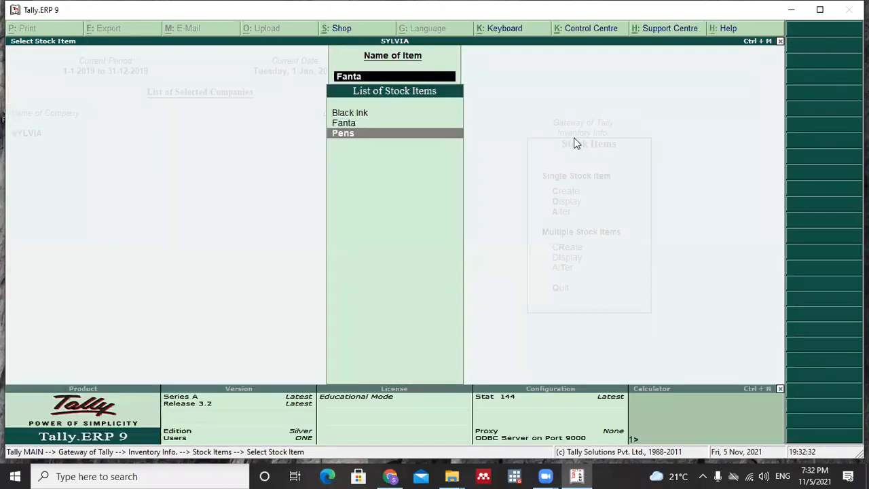
Set the rate of duty of the stock item Pens to 18, save it and return to the Gateway of Tally
key(Return)
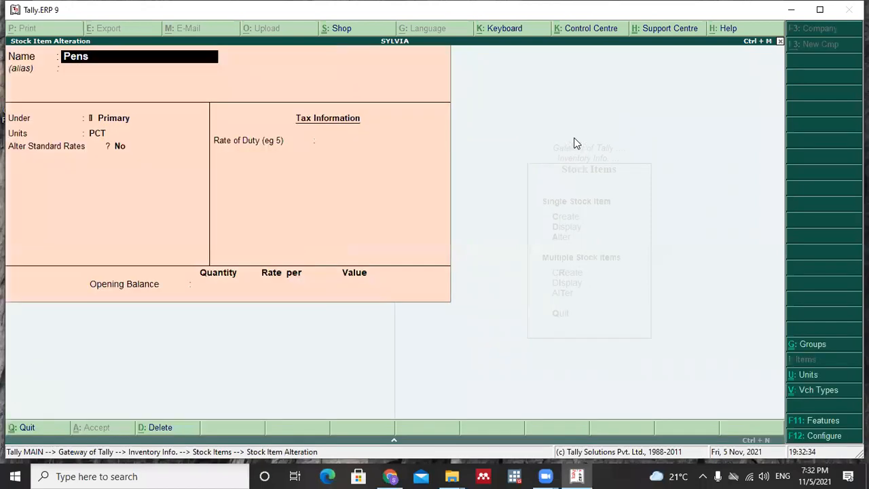
key(Return)
key(Return)
key(Return)
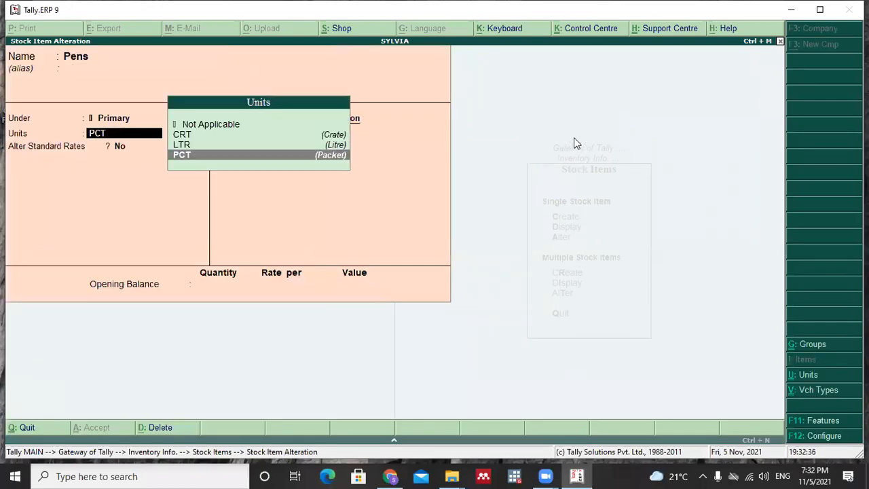
key(Return)
key(Return)
text(18)
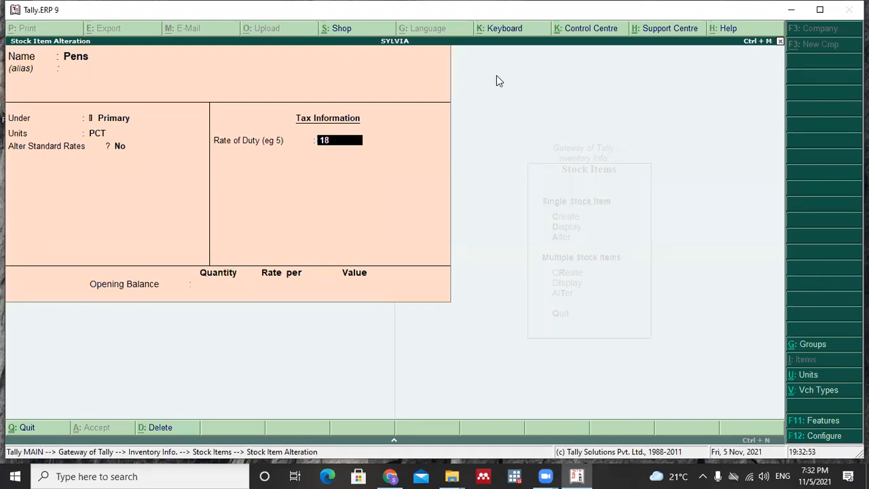
key(Return)
key(Return)
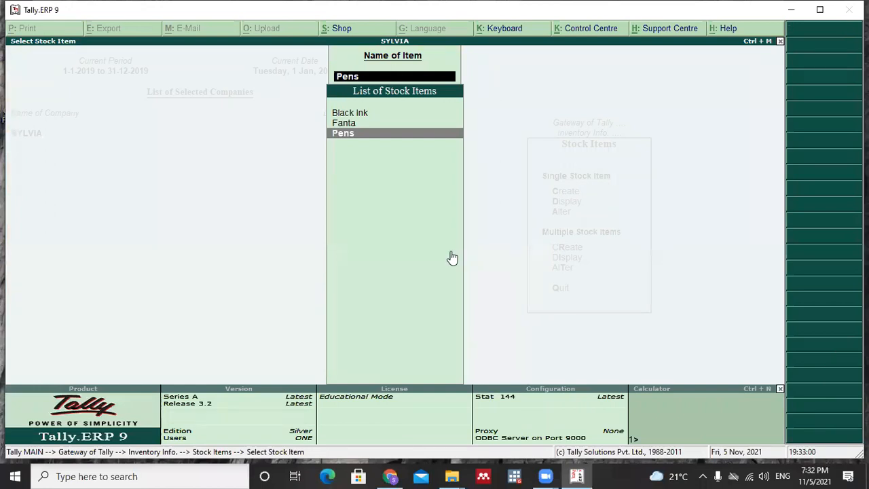
key(Escape)
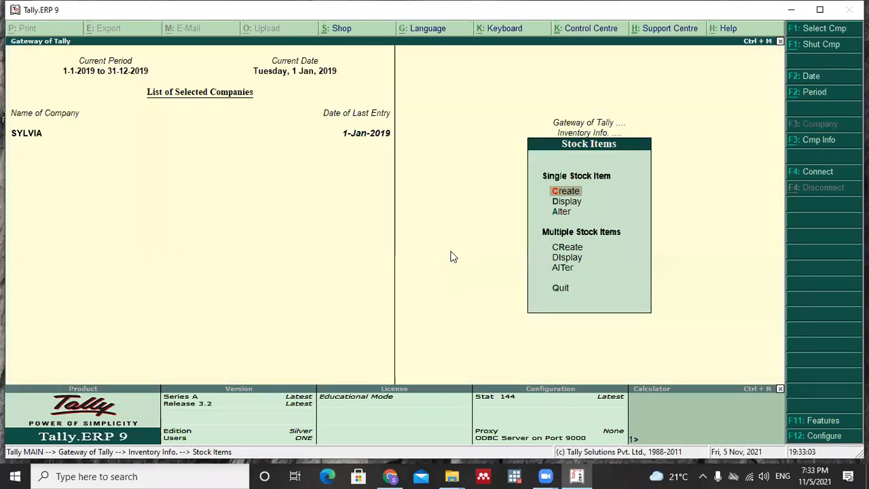
key(Escape)
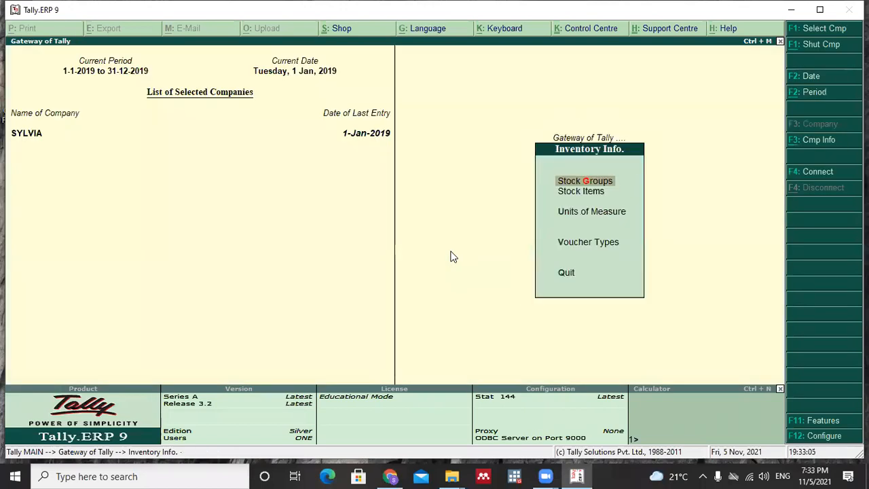
key(Escape)
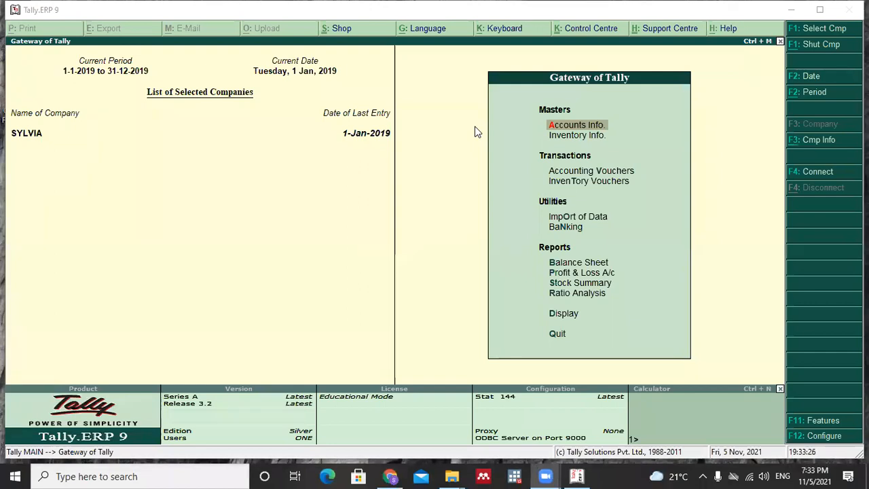
Open the VAT ledger for alteration, try clearing its percentage of calculation, and leave without saving
click(575, 128)
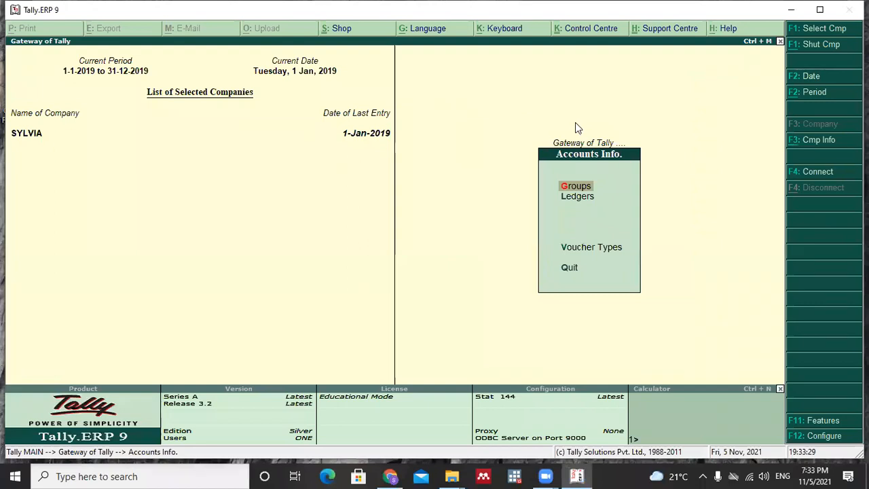
key(l)
key(Down)
key(Down)
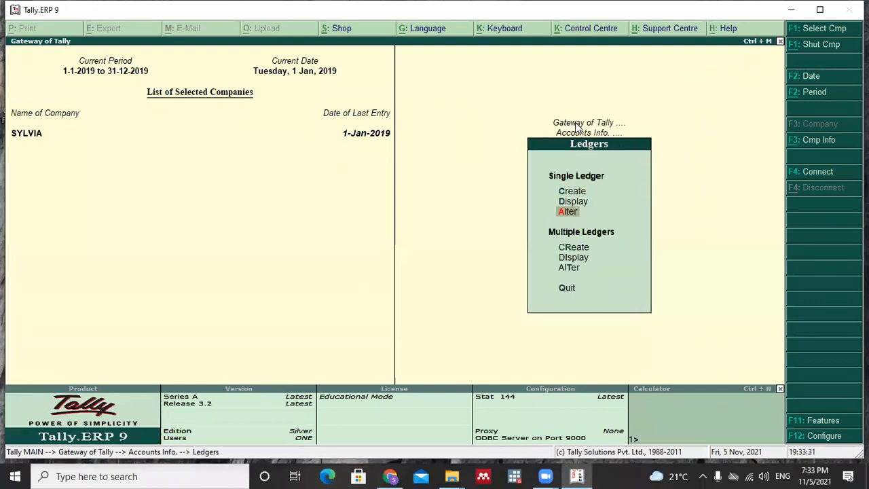
key(Return)
key(Down)
key(Down)
key(Down)
key(Down)
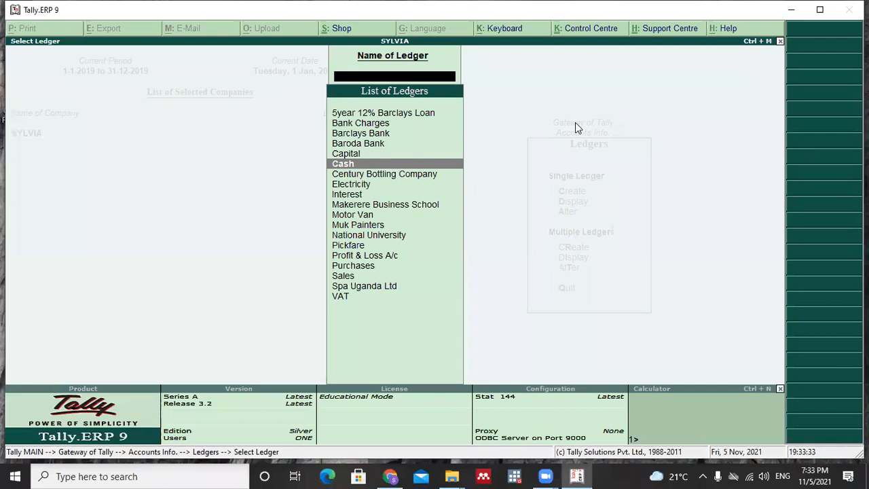
key(Down)
key(Down)
key(Down)
key(Down)
key(Down)
key(Down)
key(Down)
key(Down)
key(Down)
key(Down)
key(Down)
key(Down)
key(Down)
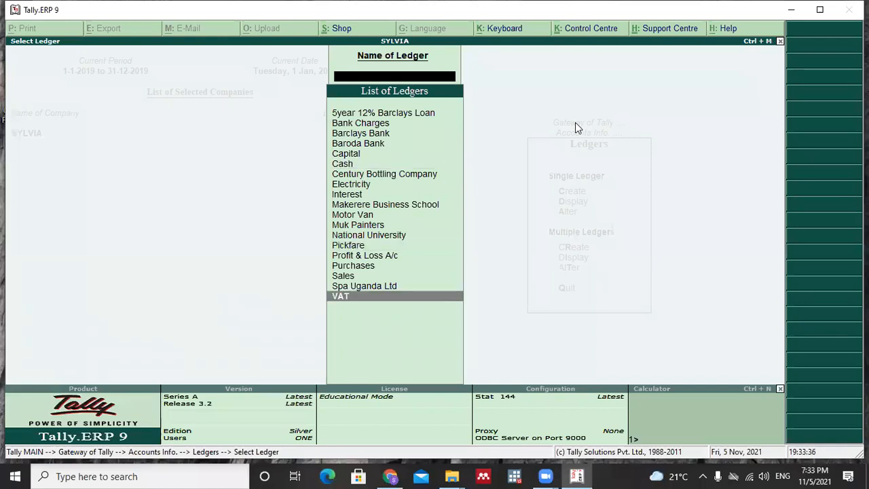
key(Return)
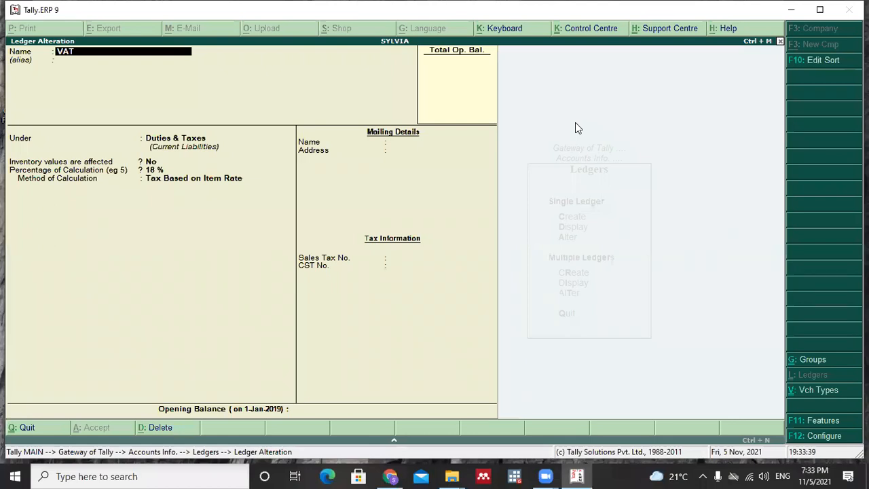
key(Return)
key(Return)
key(Return)
key(Return)
key(BackSpace)
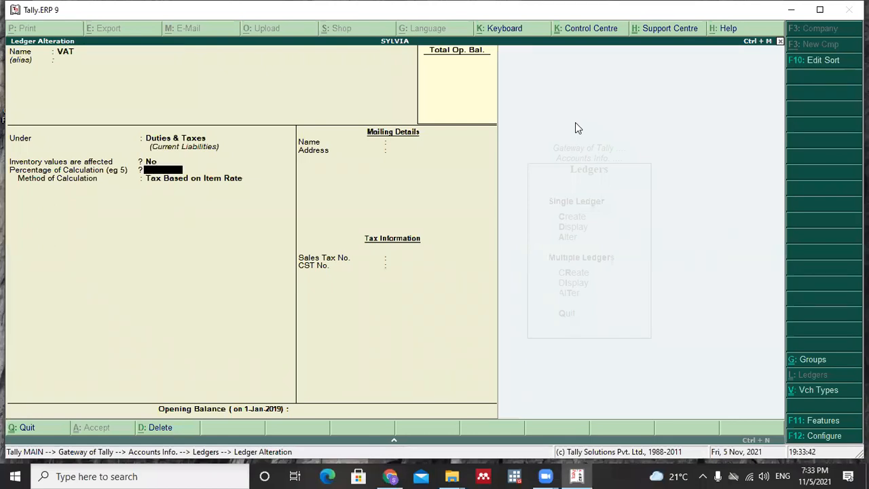
key(Escape)
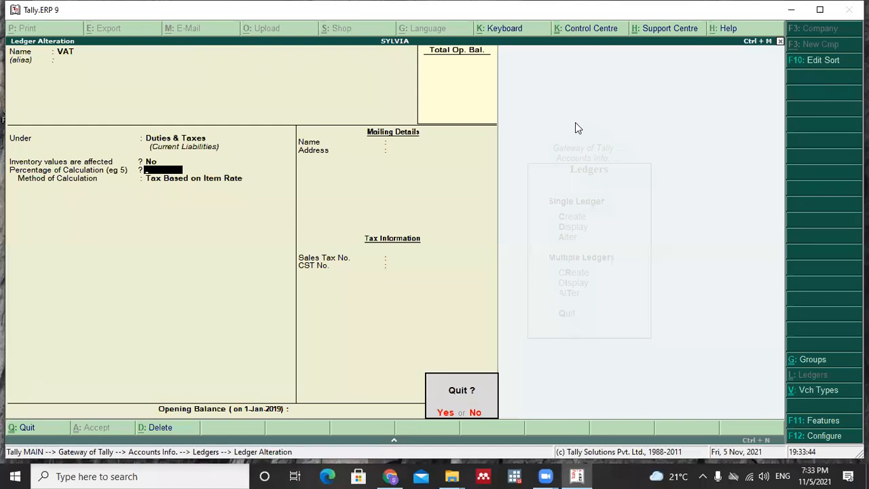
key(Return)
key(Escape)
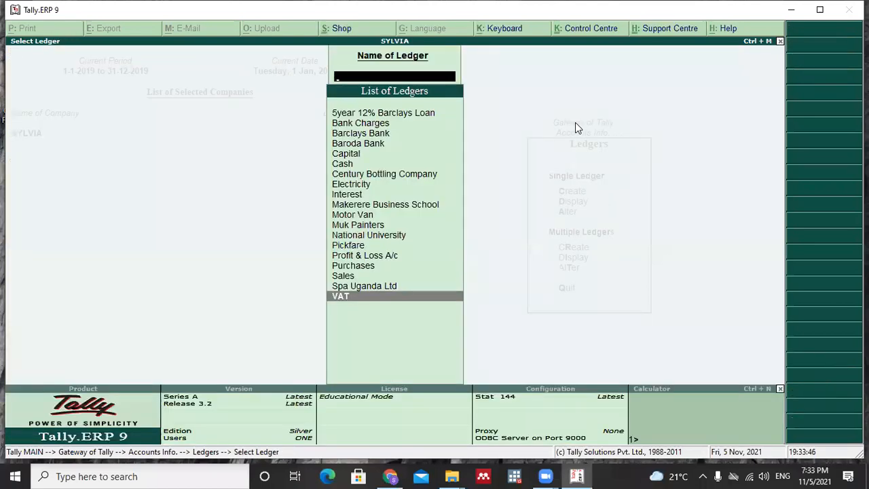
key(Escape)
key(Escape)
key(Escape)
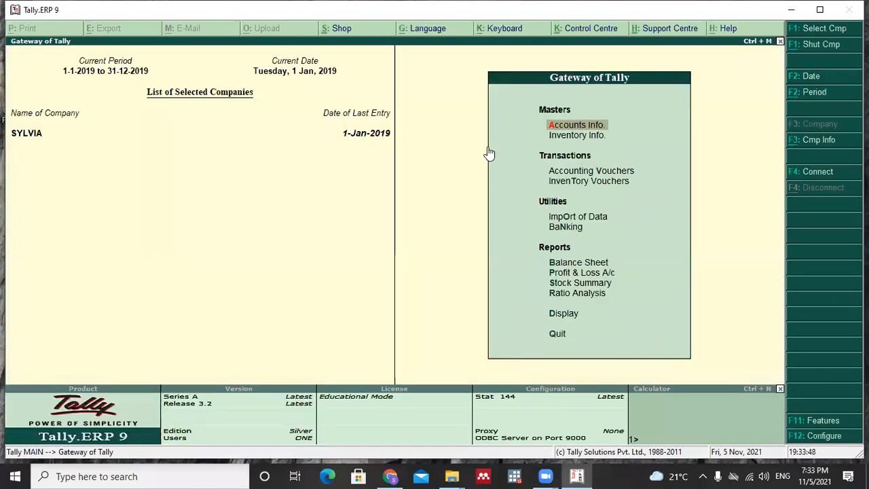
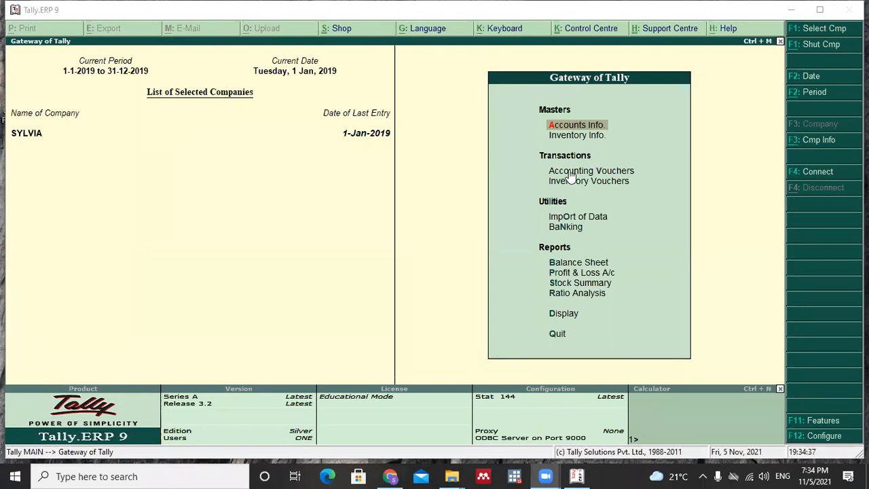
Start a purchase voucher with the reference left blank and select Century Bottling Company as the party account
click(569, 171)
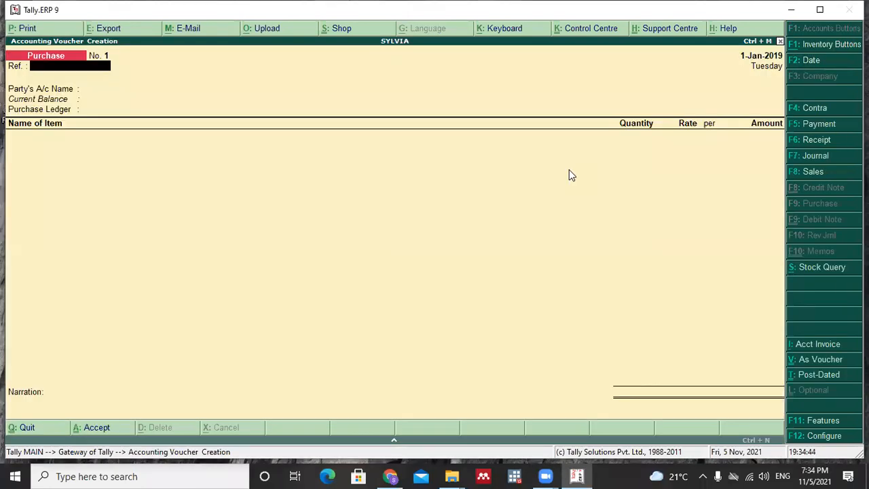
key(Return)
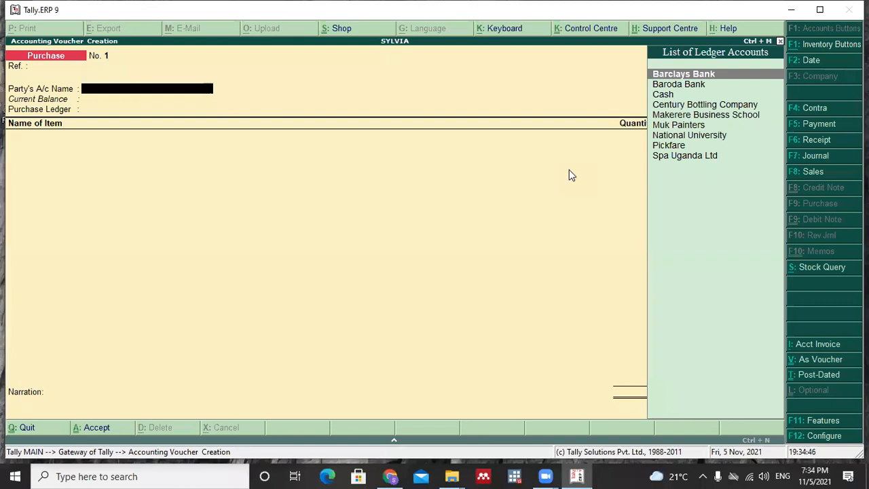
key(Down)
key(Down)
key(Down)
key(Return)
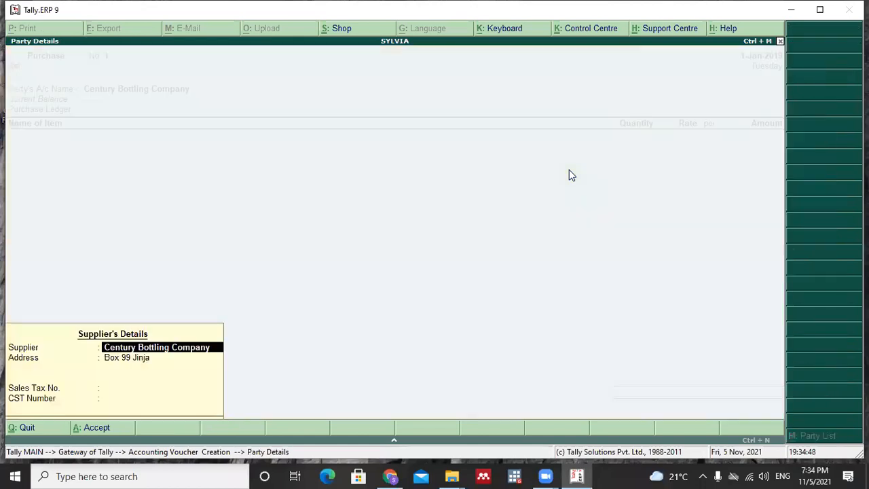
Accept the supplier's details for Century Bottling Company and choose Purchases as the purchase ledger
key(Return)
key(Return)
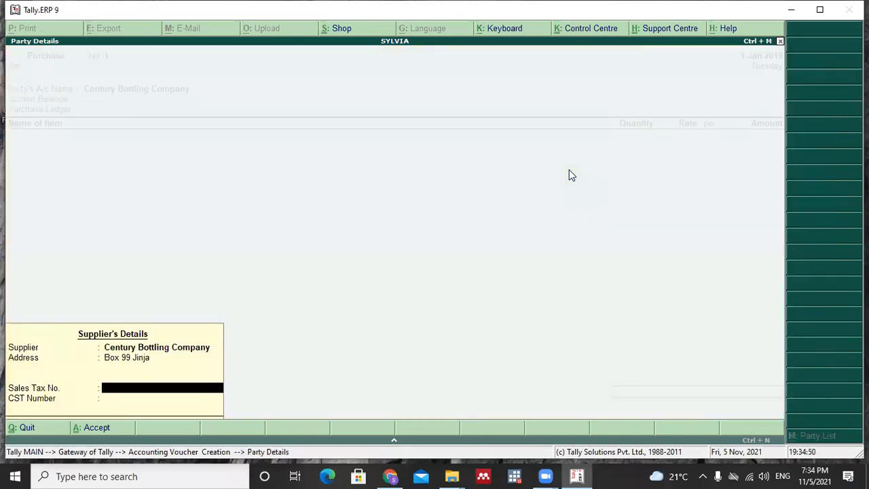
key(Return)
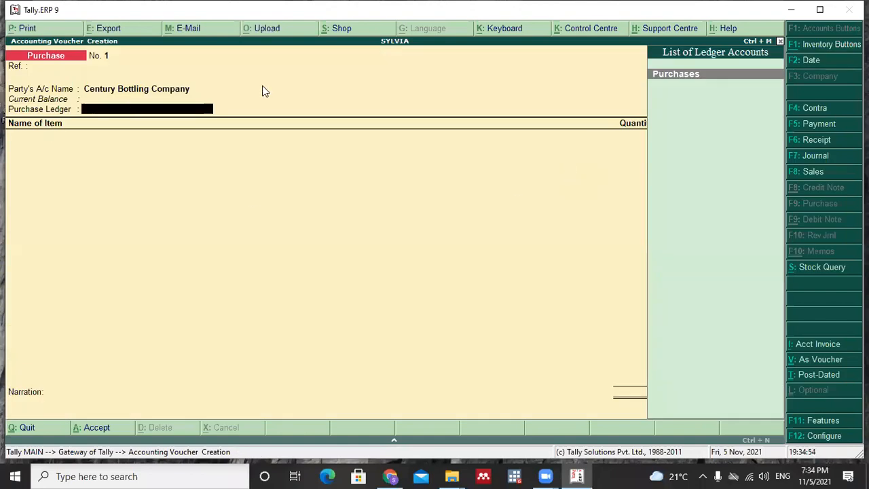
key(Return)
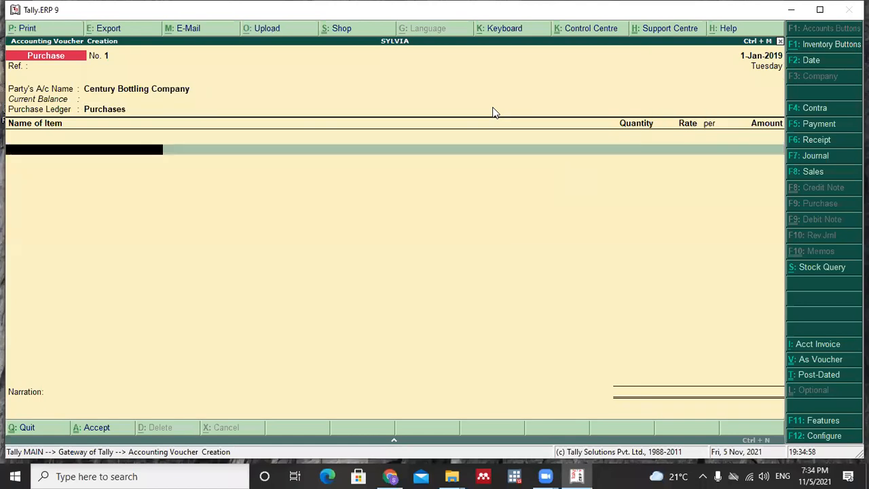
Add the stock item Fanta to the purchase voucher with a quantity of 250 CRT at a rate of 18,000 per CRT
text(F)
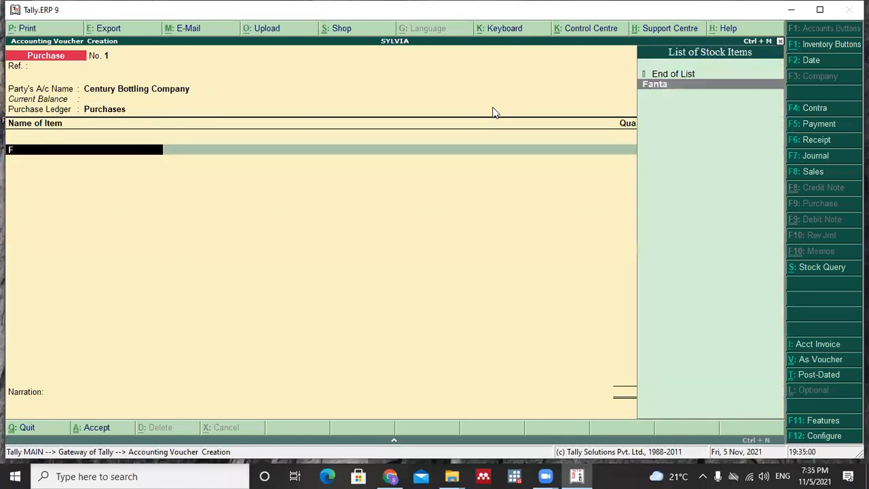
key(Return)
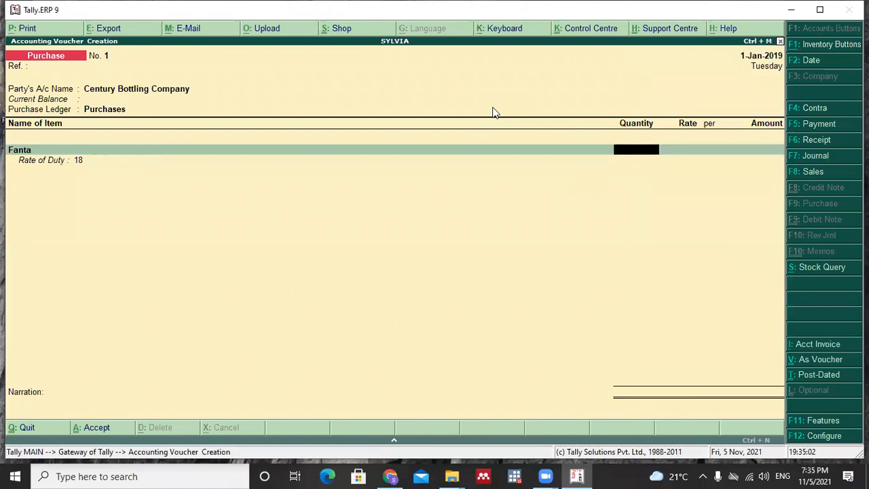
text(50)
key(Return)
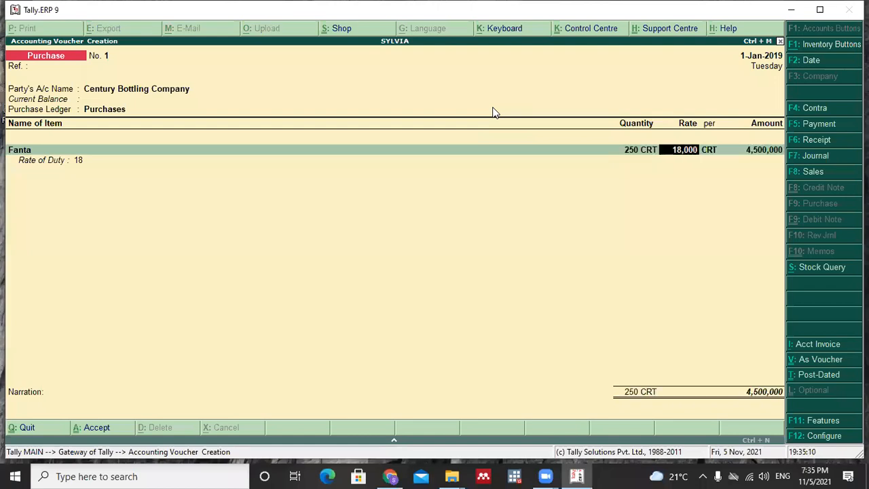
key(Return)
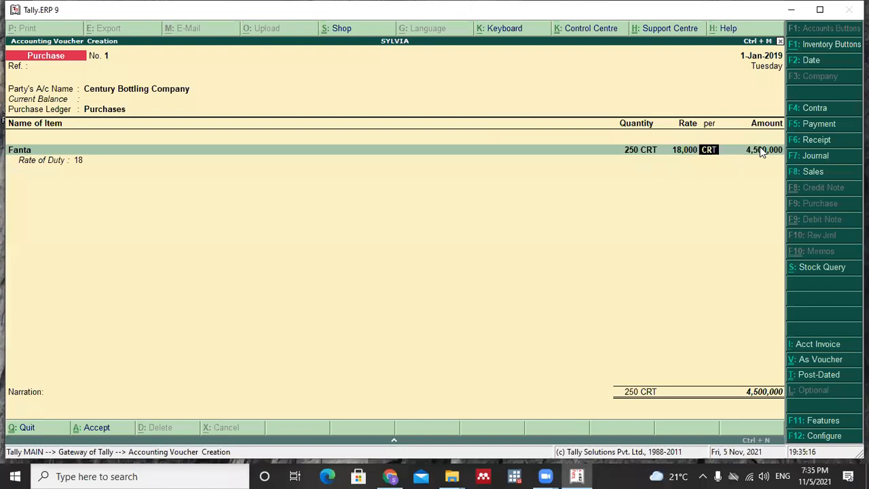
key(Return)
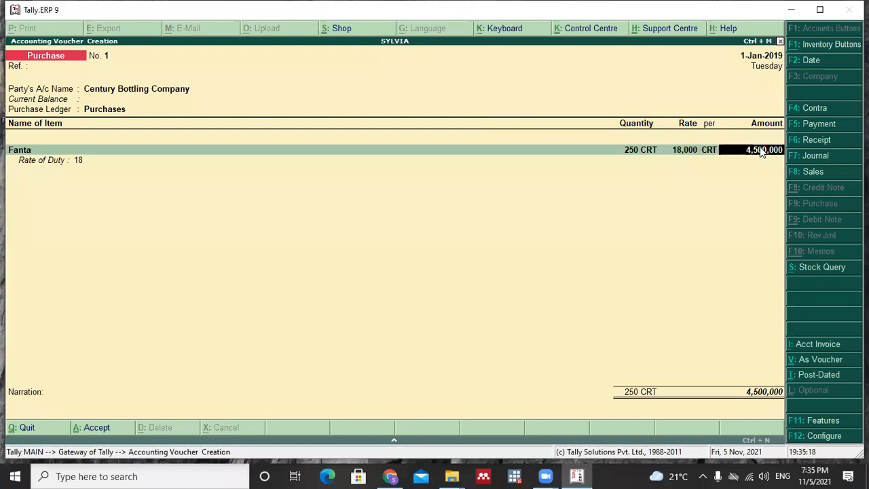
key(Return)
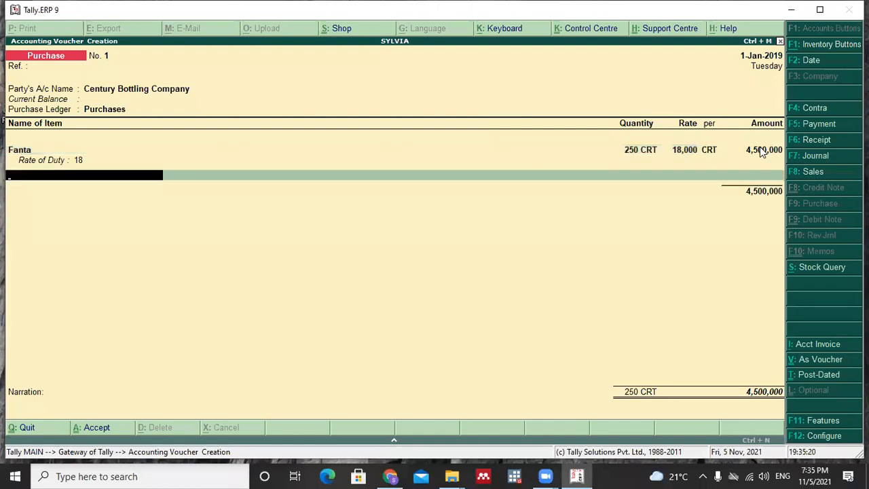
End the item list and add the VAT ledger at 18% to the Fanta purchase
key(Return)
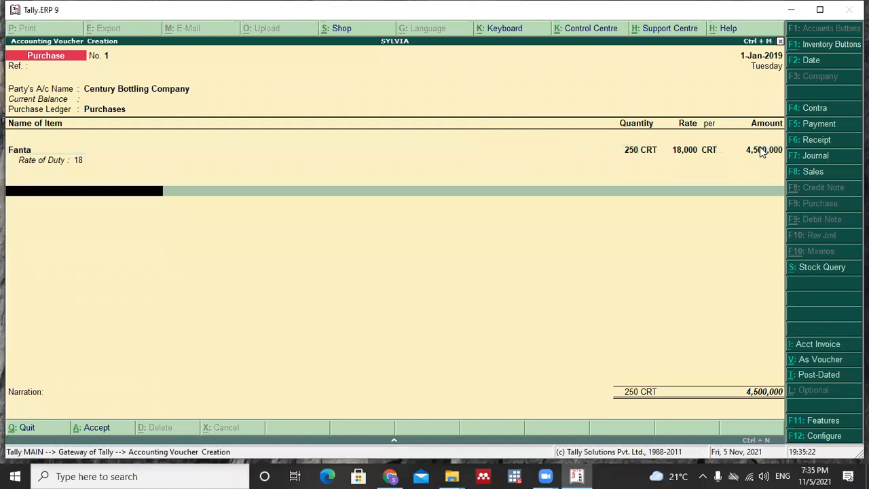
text(V)
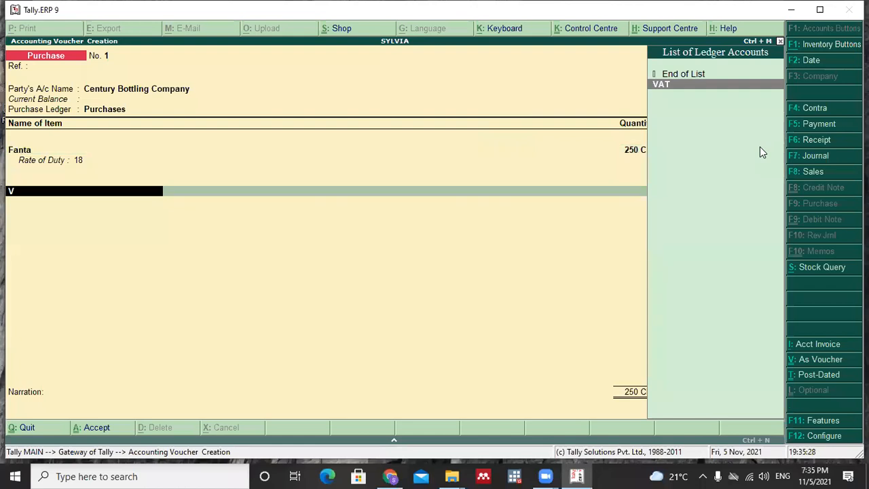
key(Return)
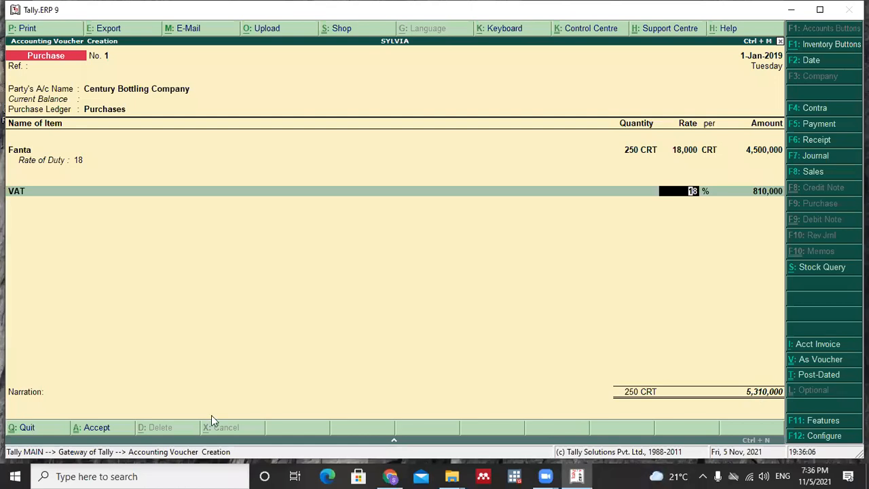
key(Return)
key(Return)
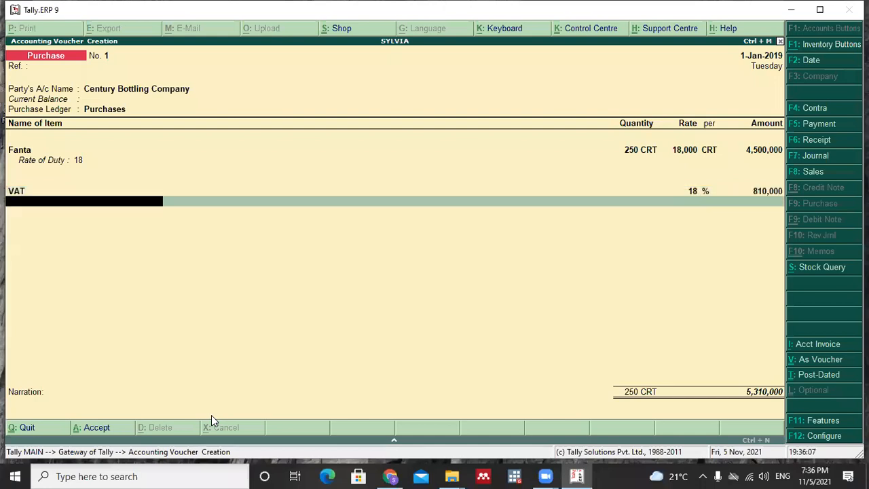
Enter the narration "Being purchase of fanta from Century bottling company" and accept the purchase voucher
key(Return)
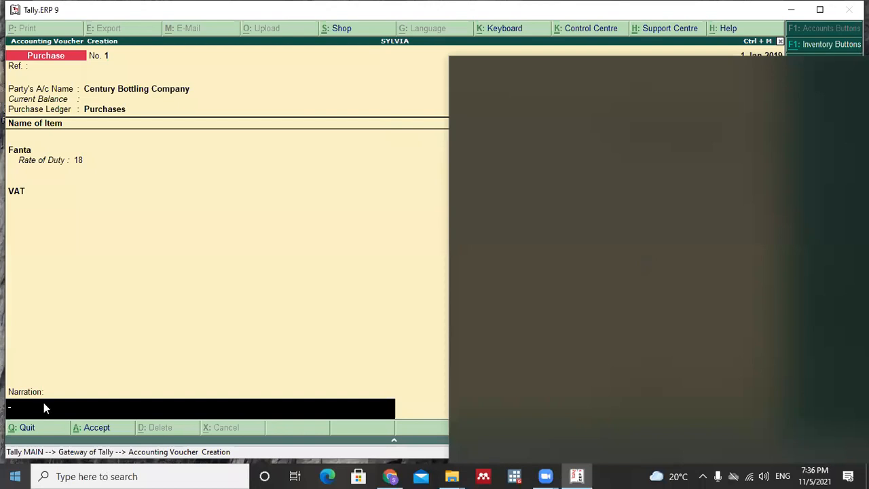
text(B)
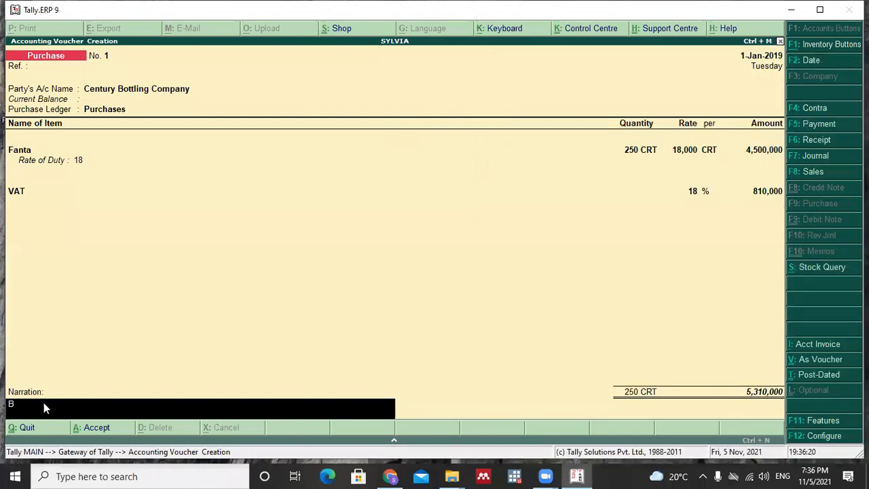
text(eing purchase of fanta from Cent)
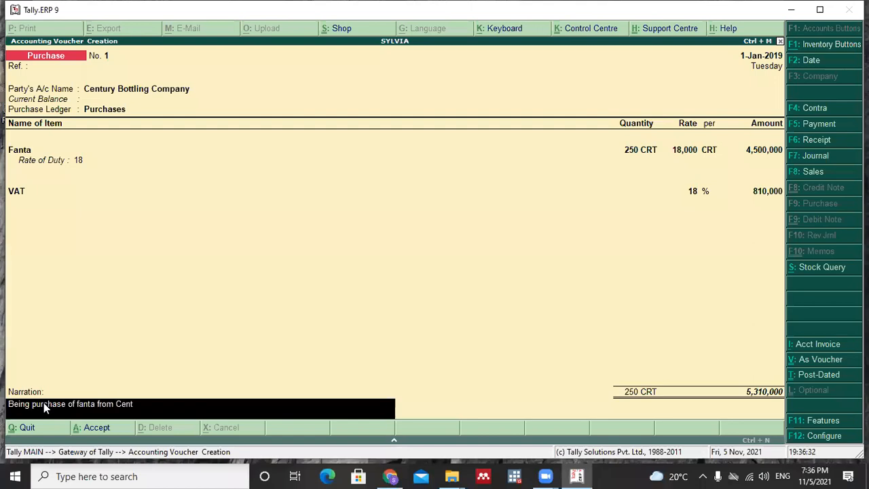
text(ury bottling company)
key(Return)
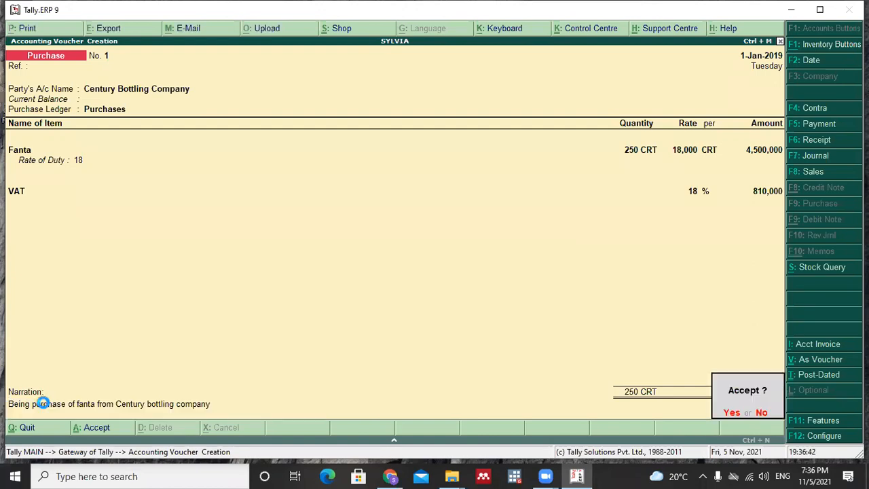
key(Return)
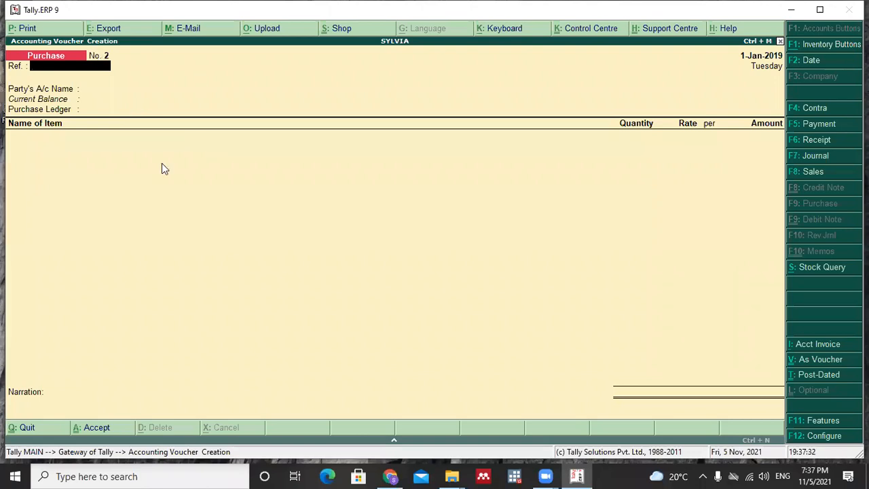
Begin purchase voucher No. 2 with the reference left blank and select Muk Painters as the party account
key(Return)
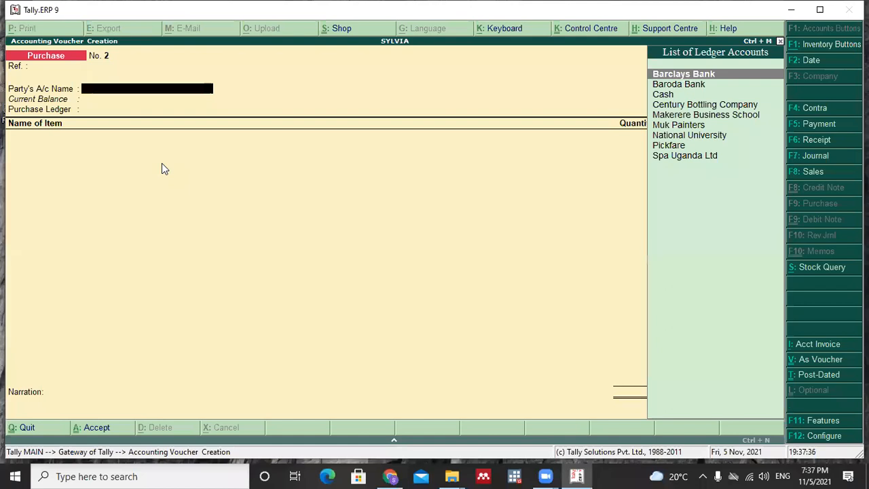
key(Down)
key(Down)
key(Down)
key(Down)
key(Down)
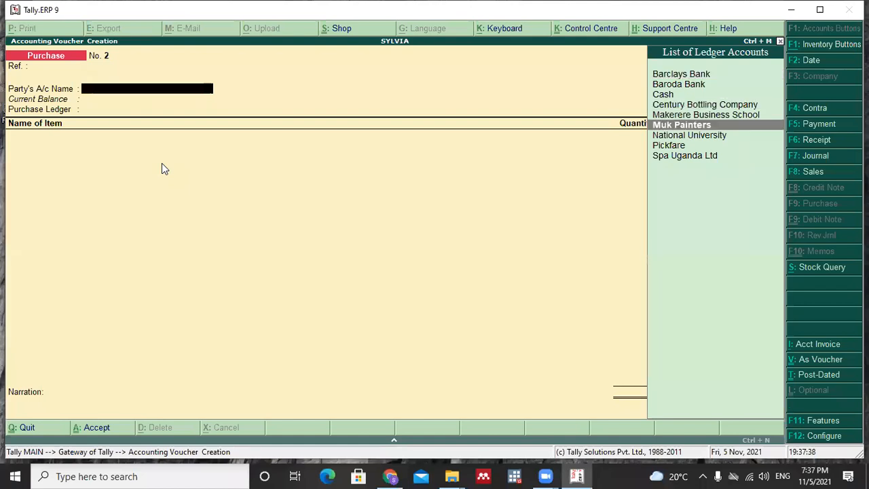
key(Return)
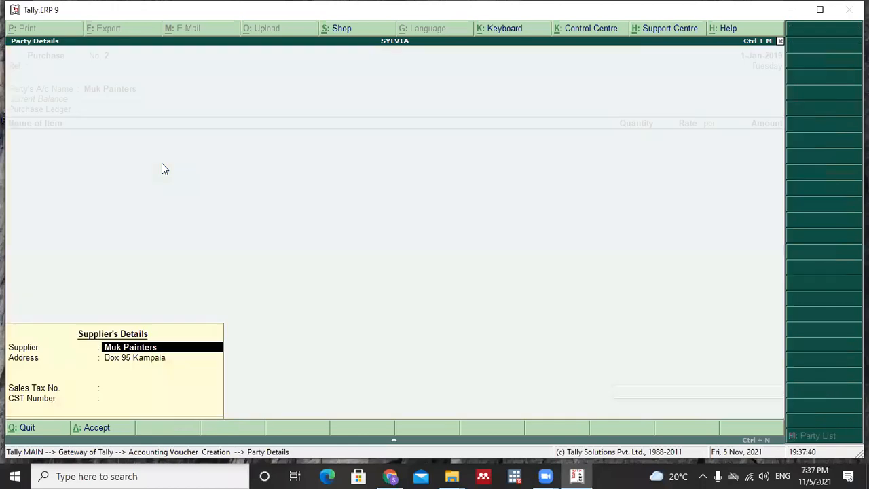
Accept the supplier's details for Muk Painters and choose Purchases as the purchase ledger
key(Return)
key(Return)
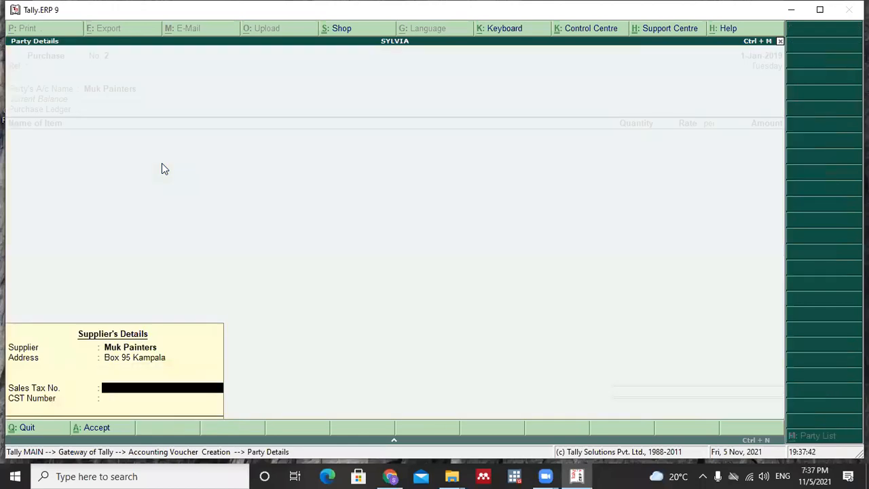
key(Return)
key(Return)
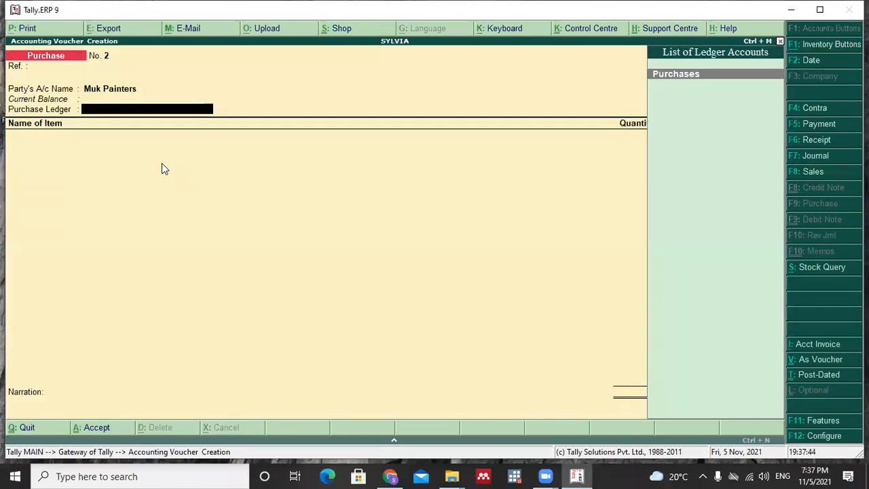
key(Return)
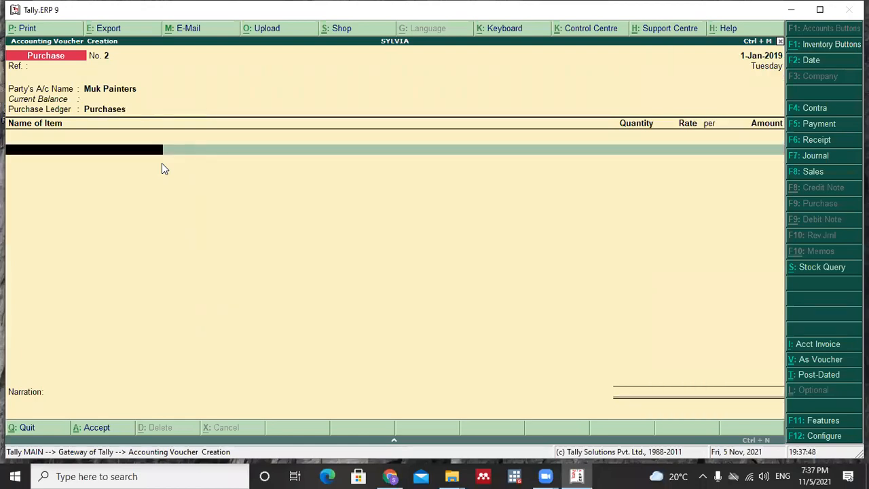
Add the stock item Black Ink to the voucher with a quantity of 150 LTR at a rate of 7,000 per LTR
text(B)
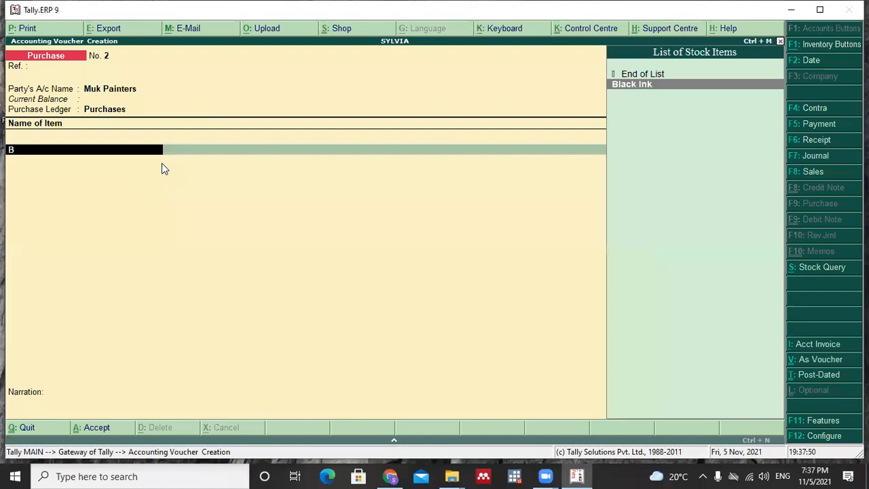
key(Return)
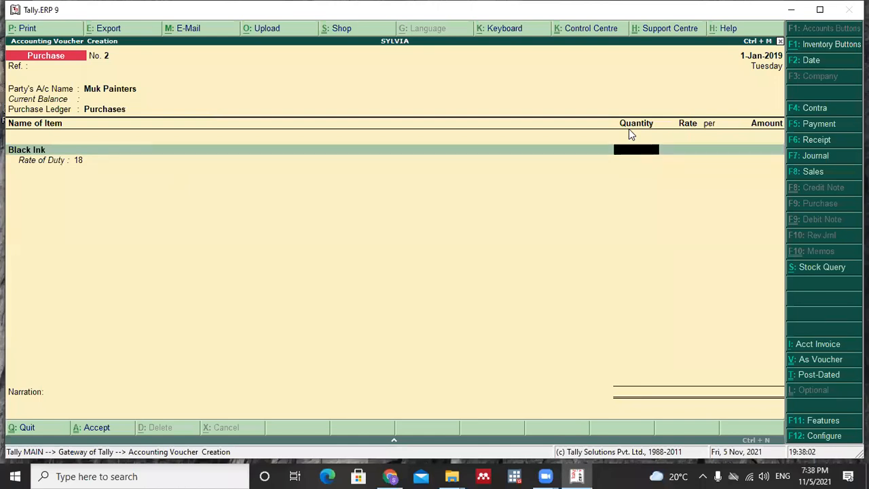
text(150)
key(Return)
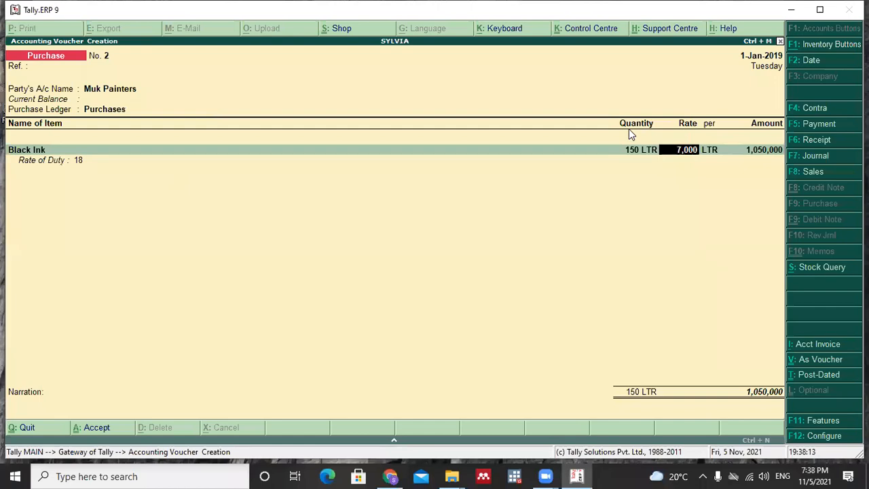
key(Return)
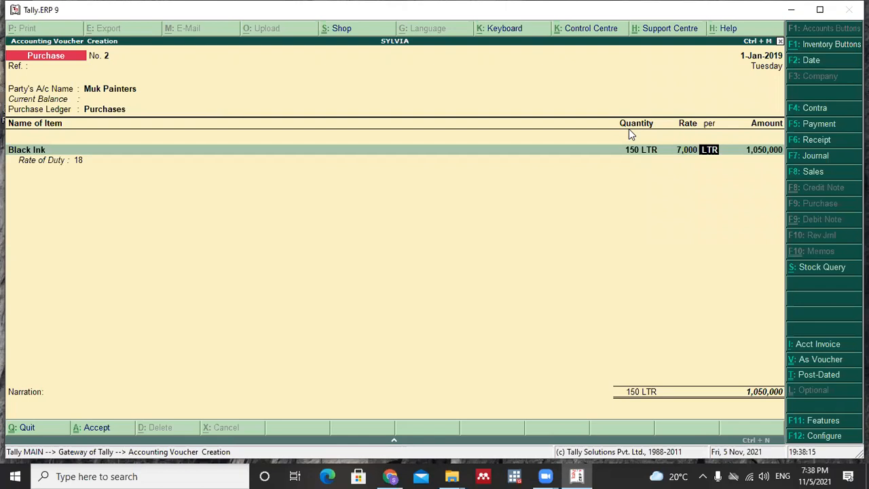
key(Return)
key(Return)
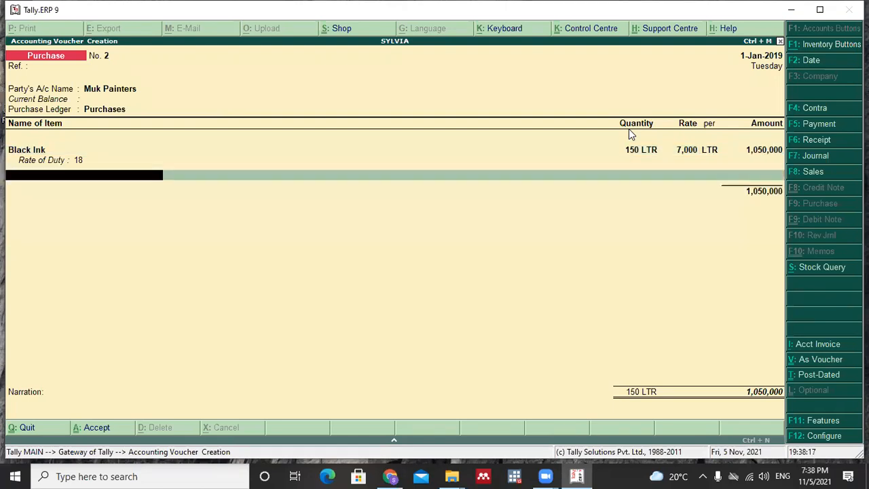
End the item list and add the VAT ledger at 18% to the Black Ink purchase
key(Return)
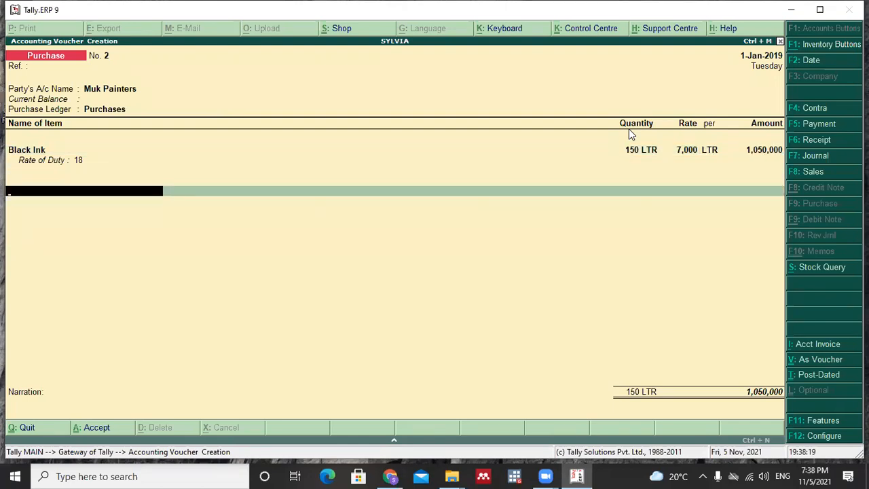
text(VAT)
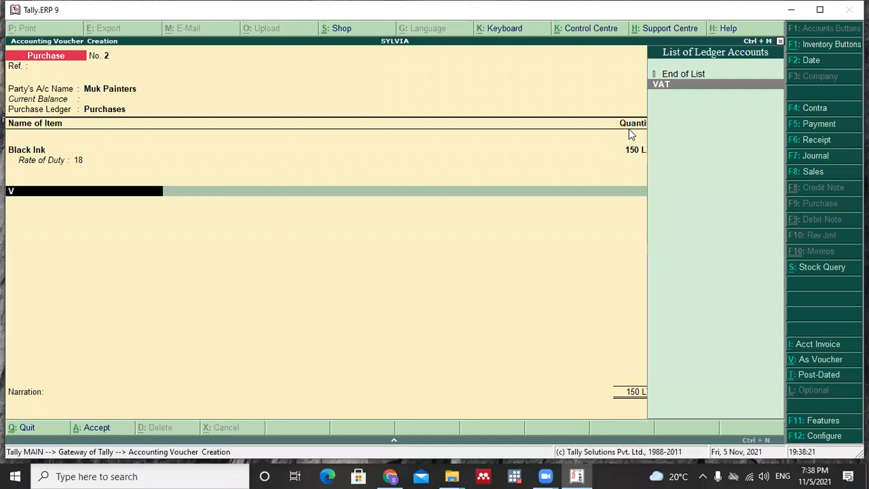
key(Return)
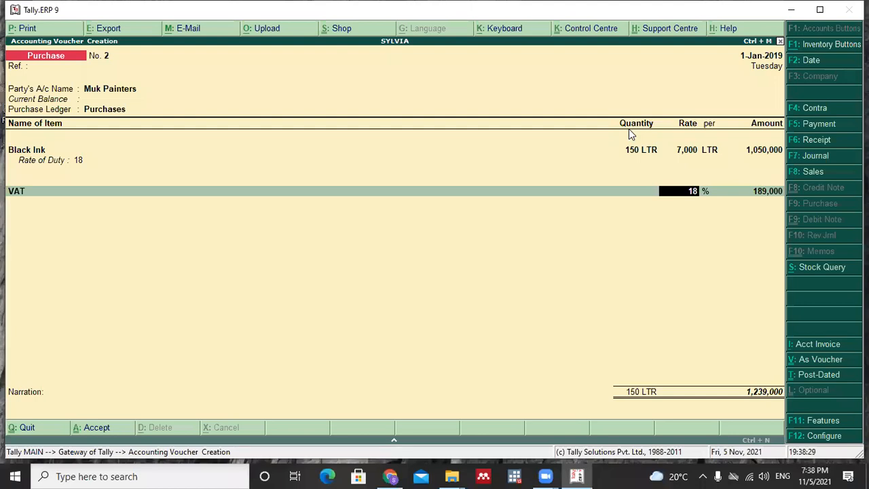
key(Return)
key(Return)
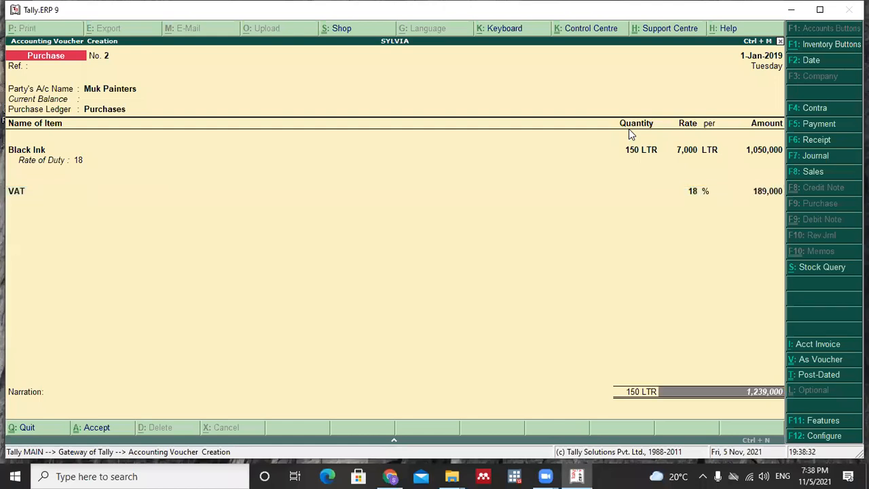
Enter the narration "Being purchase of Black ink" for the Muk Painters purchase voucher
key(Return)
text(Being purchase of Blank)
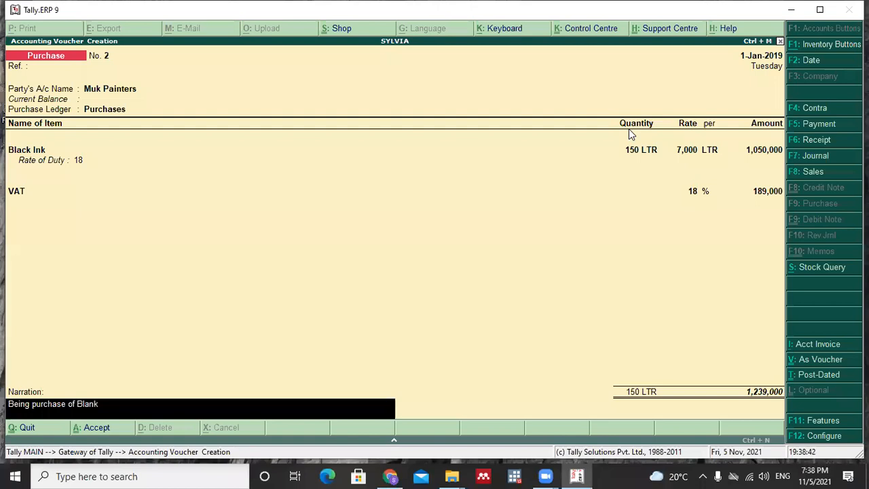
key(BackSpace)
key(BackSpace)
text(ck ink)
key(Return)
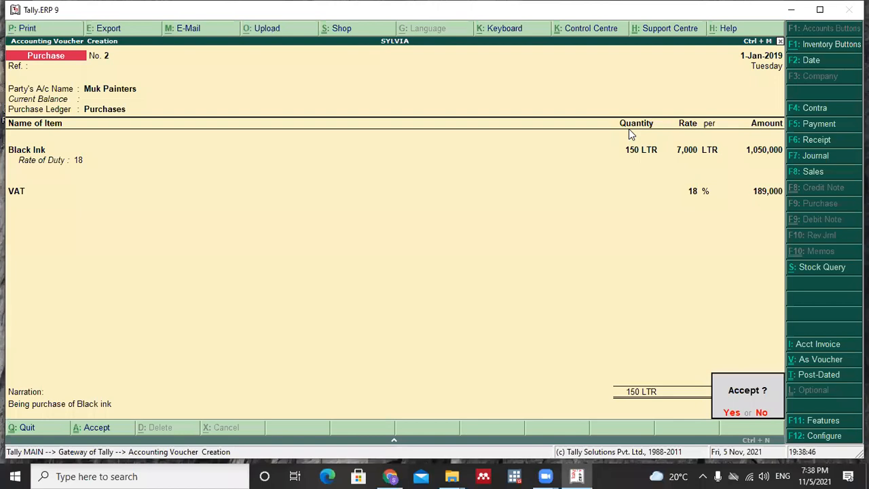
Save the Muk Painters purchase voucher and start a payment voucher with Century Bottling Company as the debited ledger
key(Return)
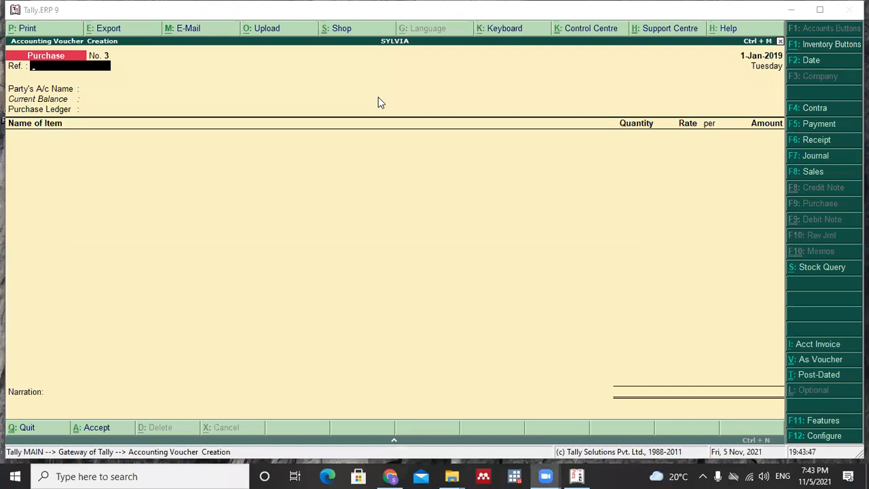
click(813, 125)
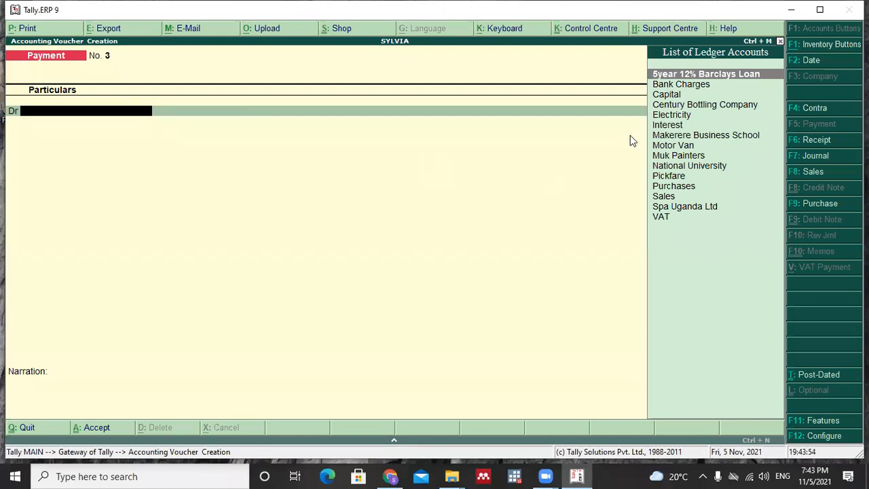
click(685, 106)
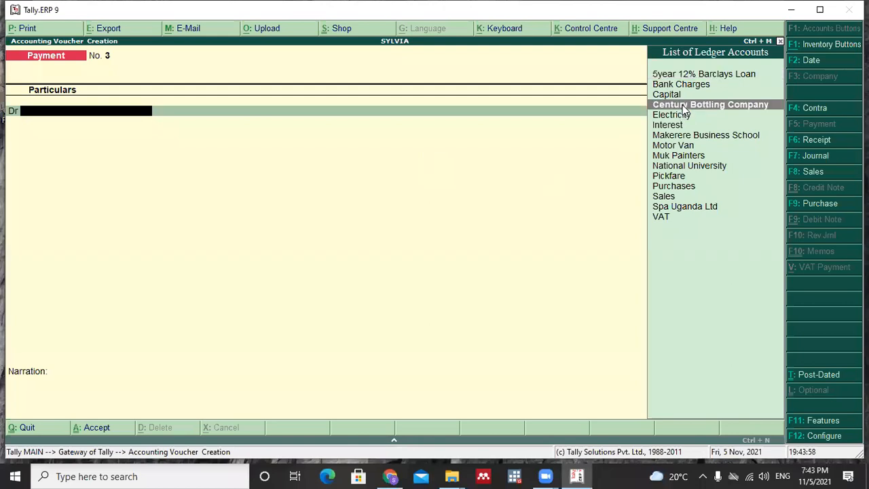
click(684, 106)
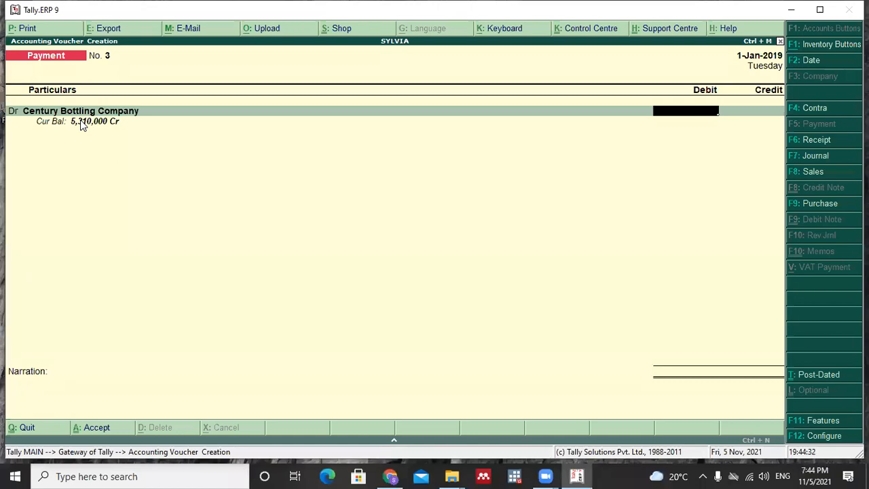
Debit Century Bottling Company with 5,310,000 and allocate the amount against its pending bill 1 dated 1-Jan-2019
text(5,310,000)
click(97, 153)
key(Return)
key(Return)
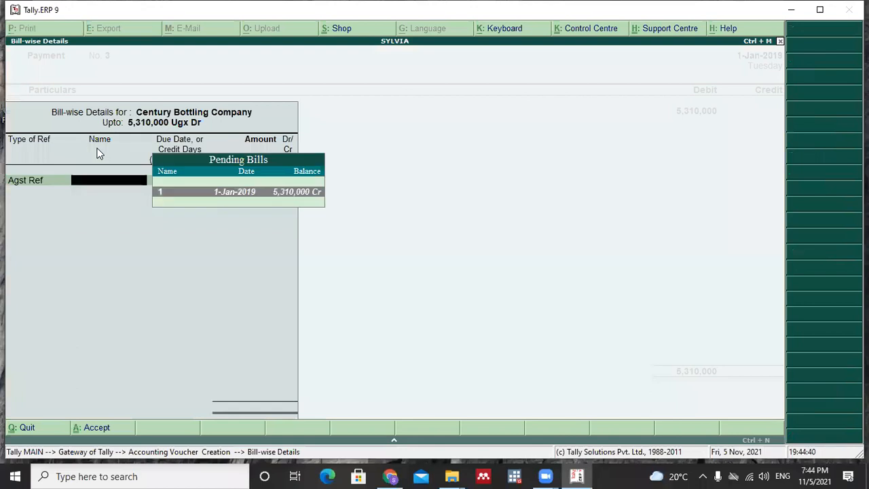
key(Return)
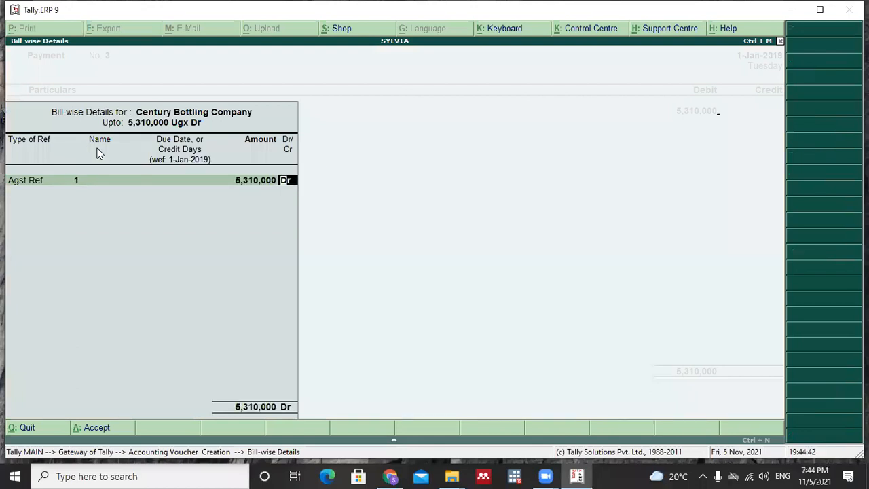
key(Return)
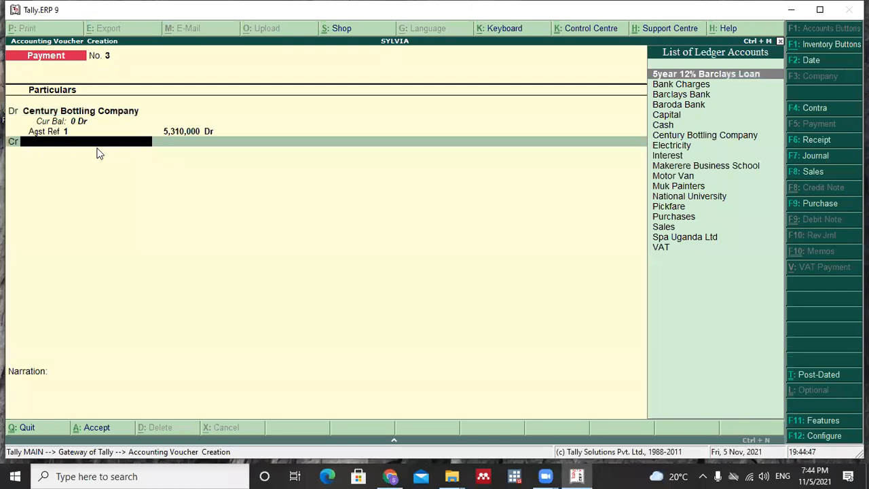
Credit Barclays Bank with 5,310,000 and accept the cheque allocation, leaving the instrument number blank
key(Down)
key(Down)
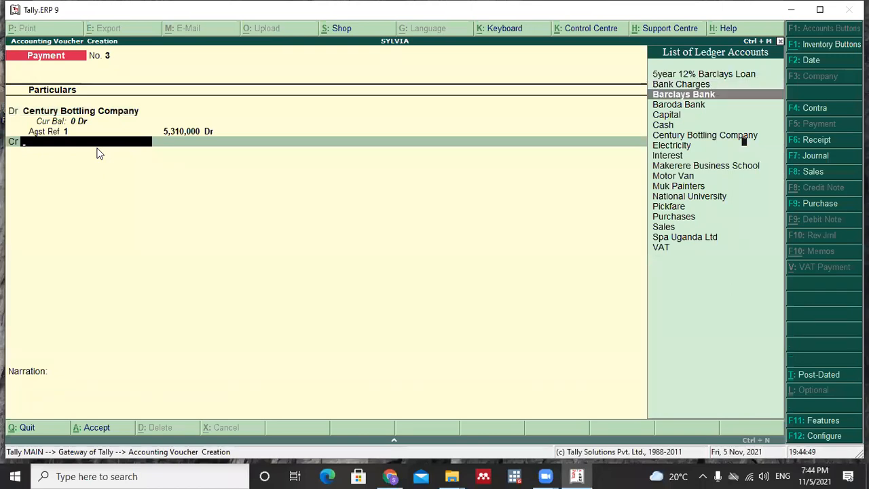
key(Return)
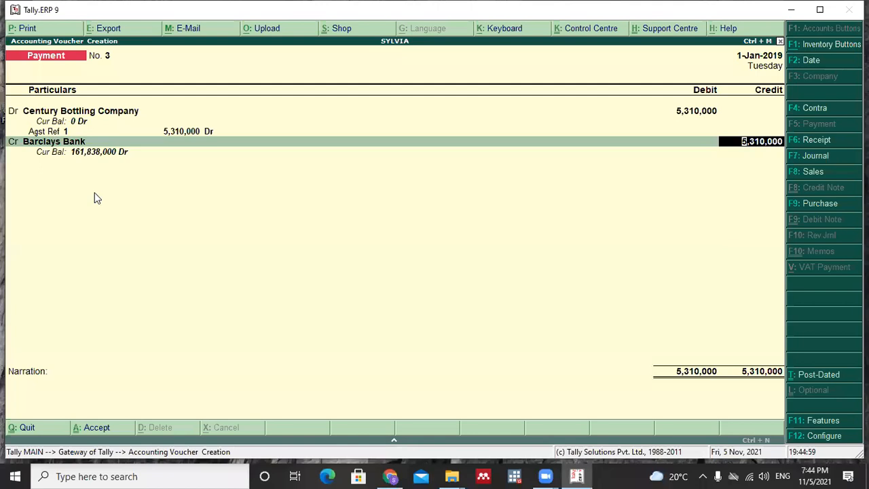
key(Return)
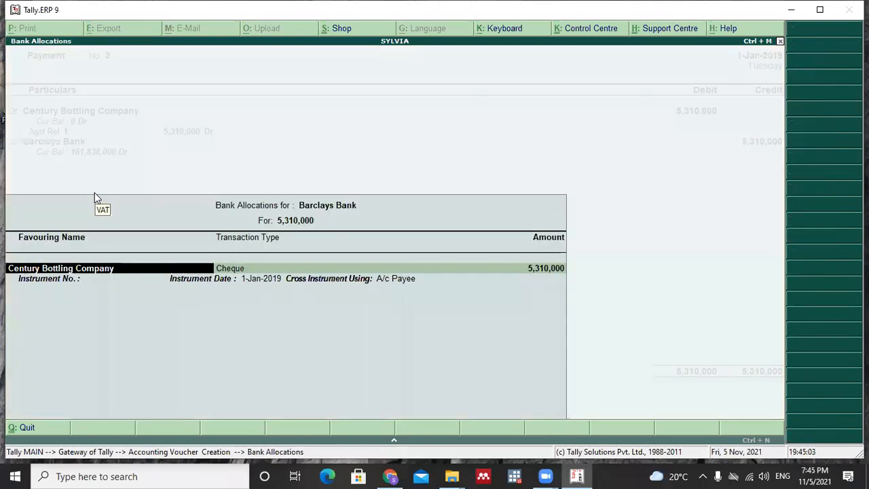
key(Return)
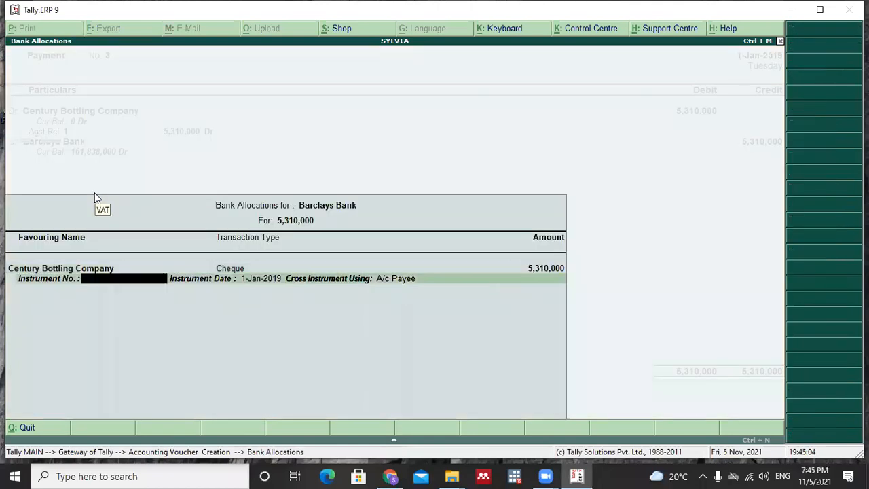
key(Return)
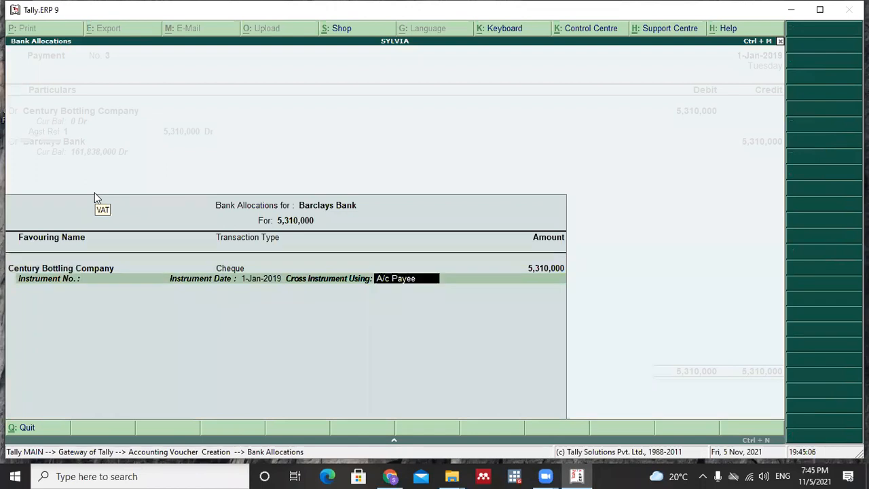
key(Return)
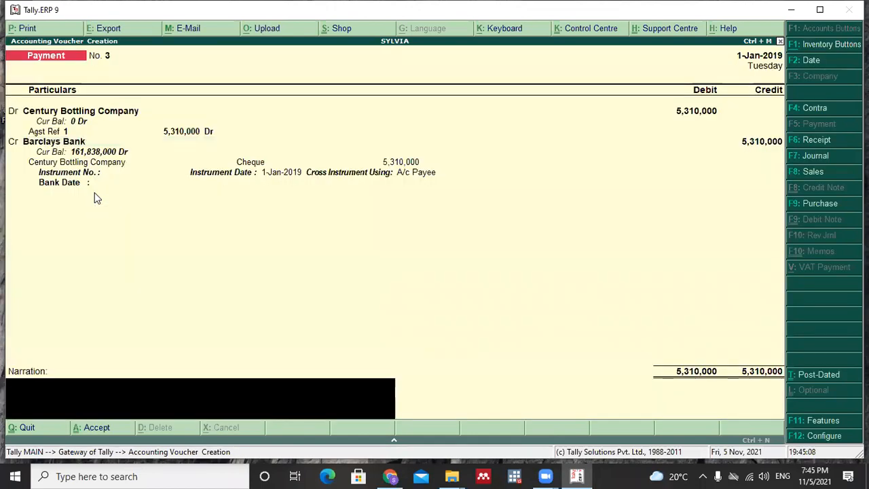
Enter the narration "Payment made in settlement of Century bottling company" and save the payment voucher
text(P)
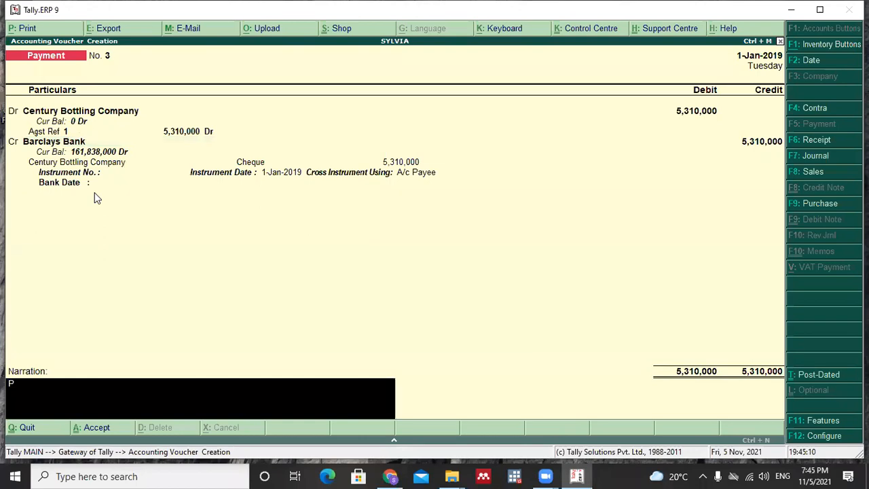
text(ayment made in s)
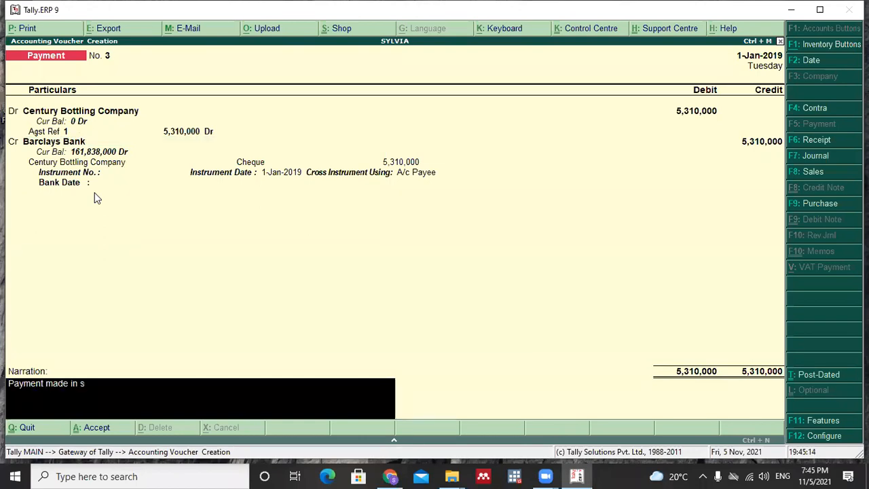
text(ettlement)
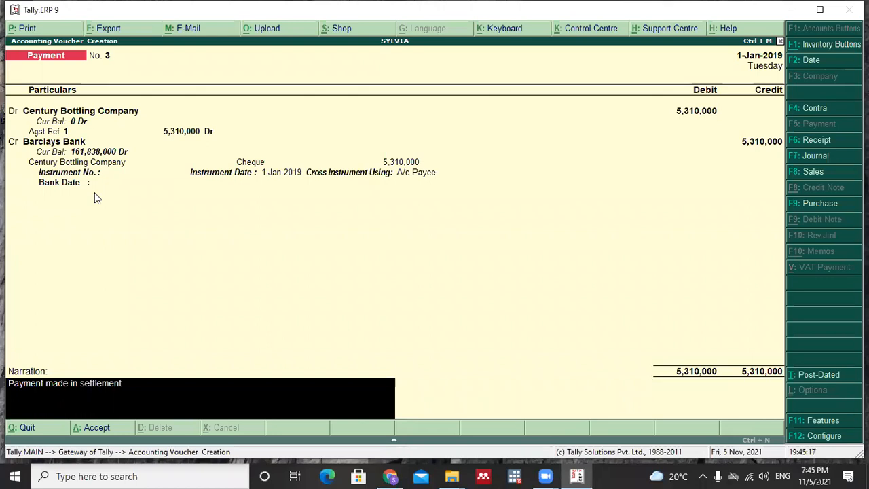
text( of Cent)
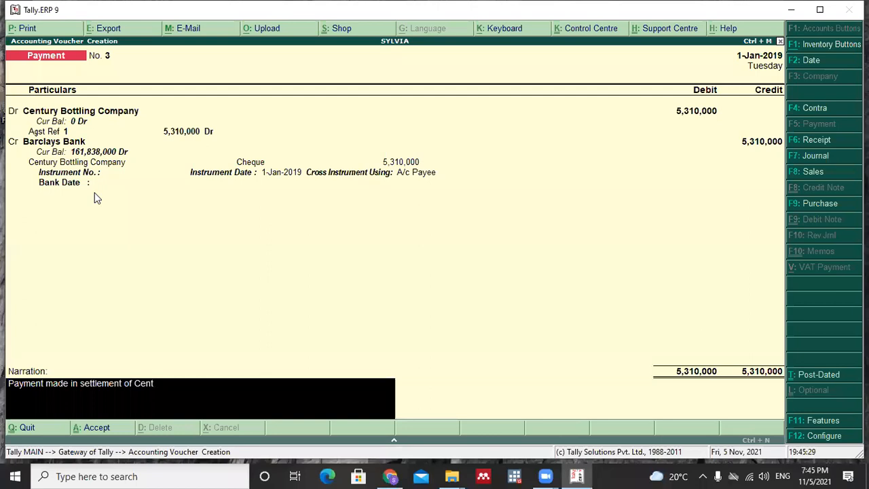
text(ury bottling company)
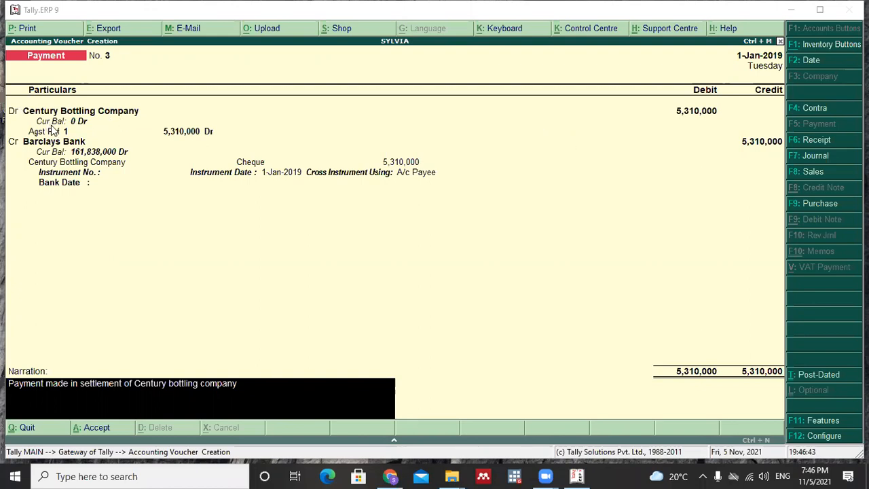
text(.)
text(.)
key(Return)
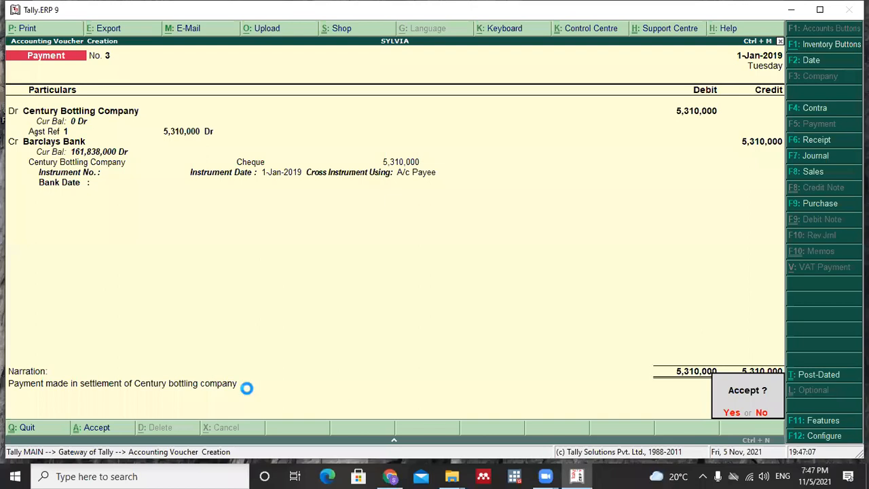
key(Return)
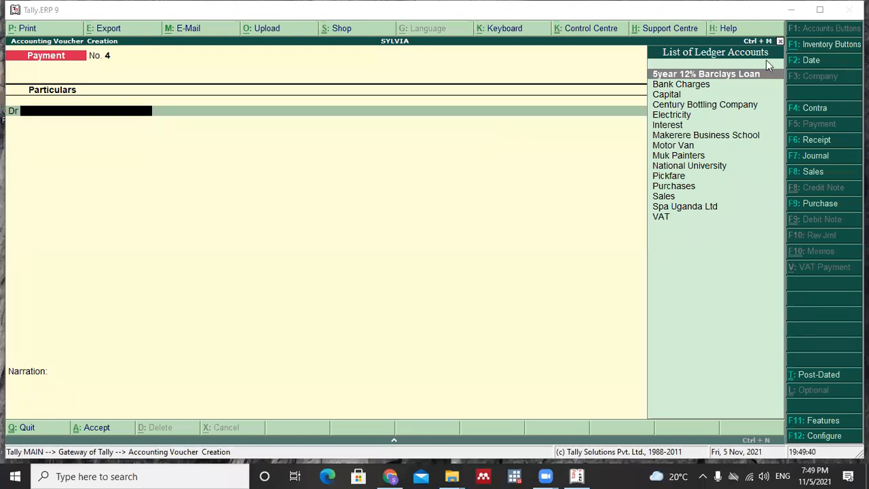
Start a receipt voucher and credit the 5year 12% Barclays Loan ledger with 56,500,000
click(817, 141)
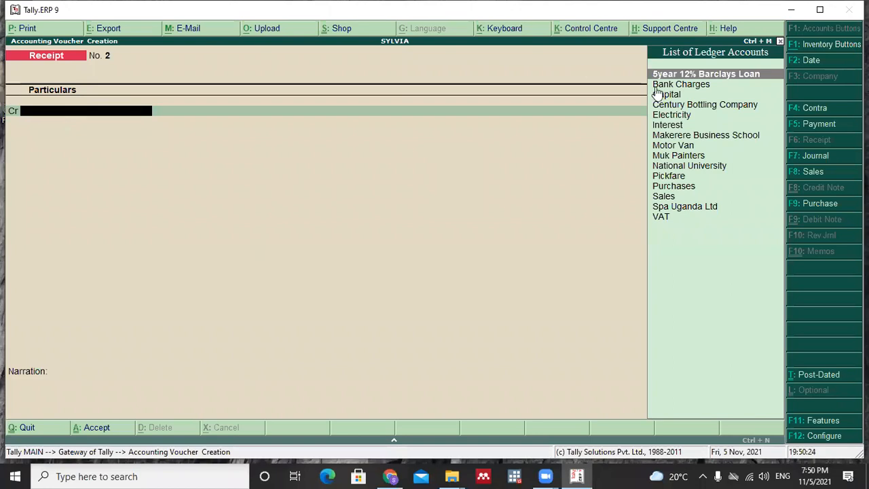
click(701, 73)
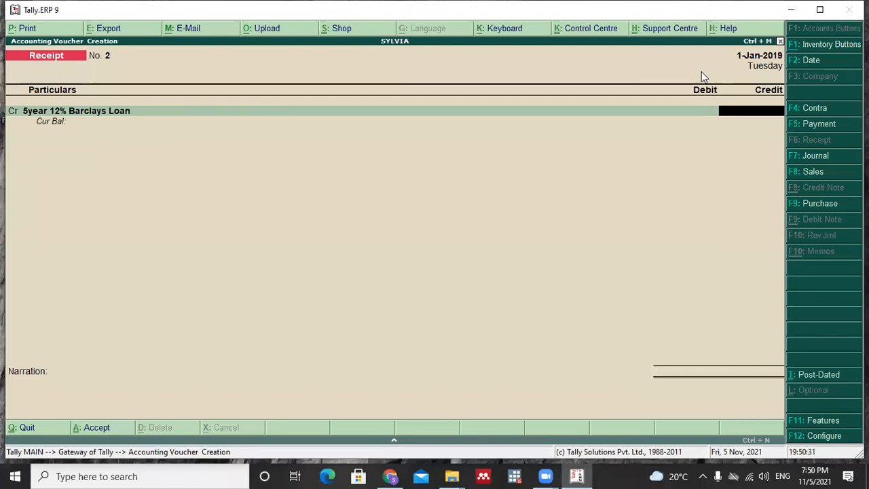
text(56,500,)
text(00000)
key(Return)
key(Return)
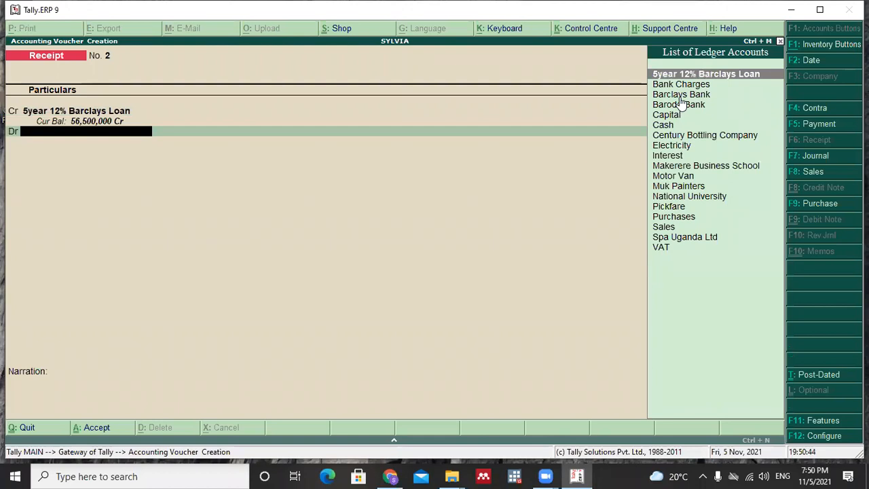
Debit Barclays Bank with 56,500,000 and accept the Cheque/DD allocation, leaving the instrument number, bank name and branch blank
click(682, 96)
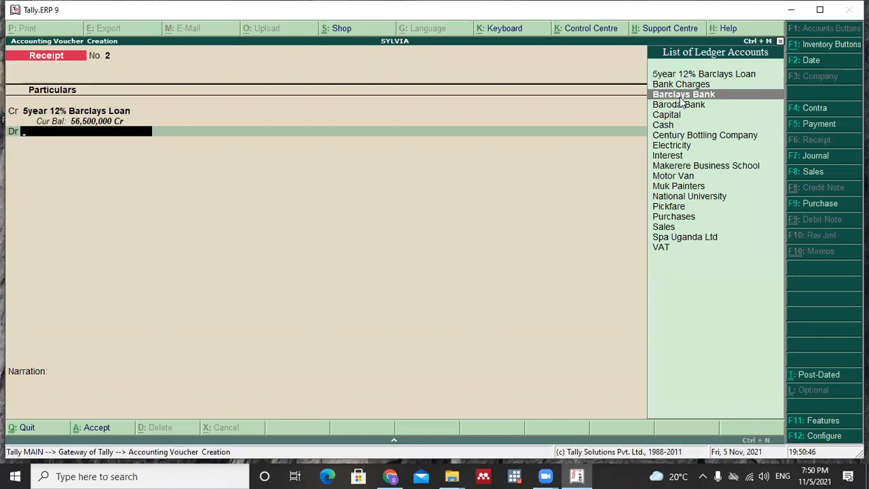
key(Return)
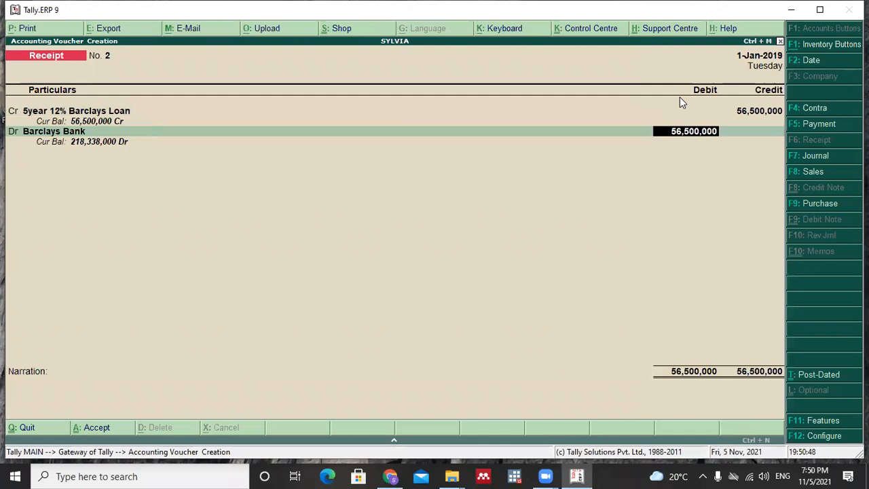
key(Return)
key(Return)
key(Return)
key(Return)
key(Return)
key(Return)
key(Return)
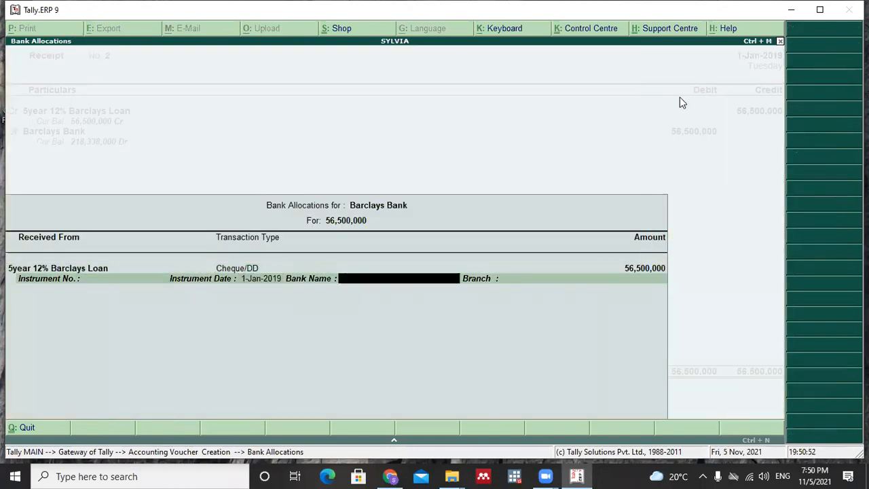
key(Return)
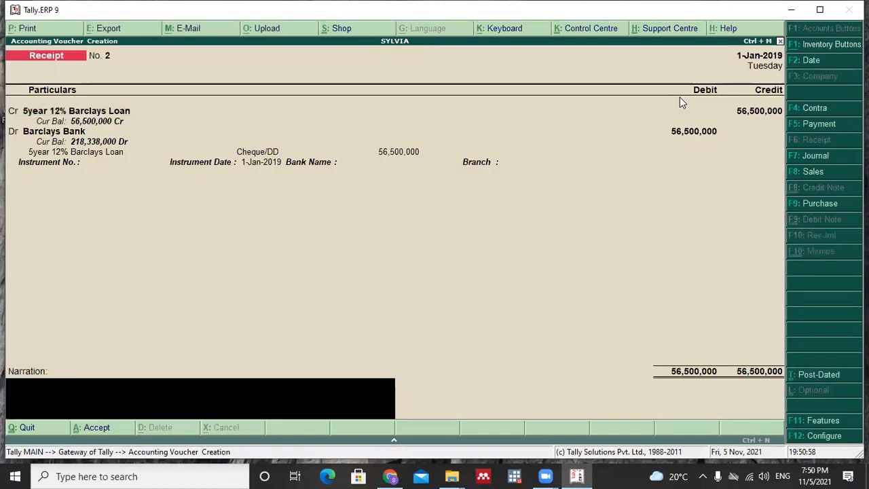
Enter the narration "Being a loan obtained from Barclays bank" and save the receipt voucher
text(Being a loan o)
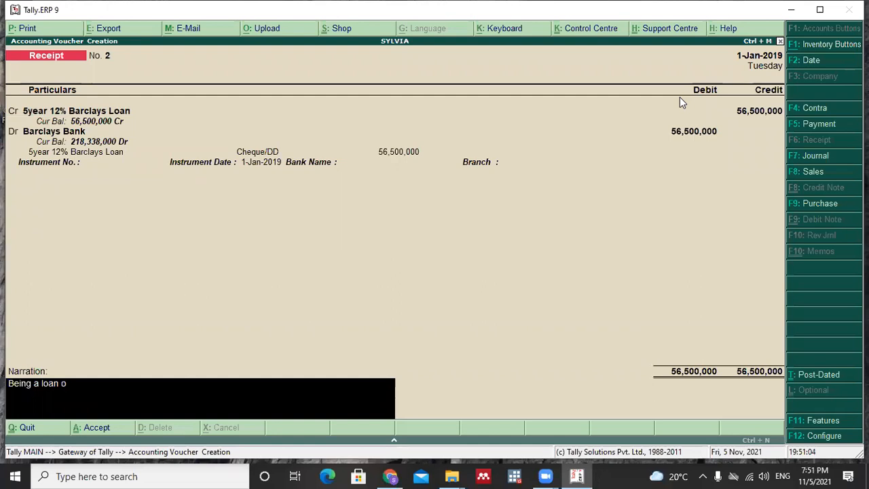
text(btained from Barcl)
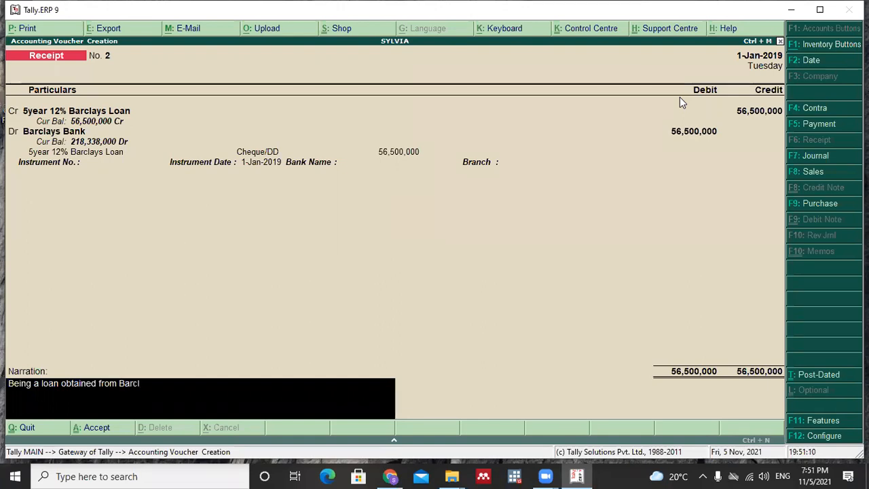
text(ays bank)
key(Return)
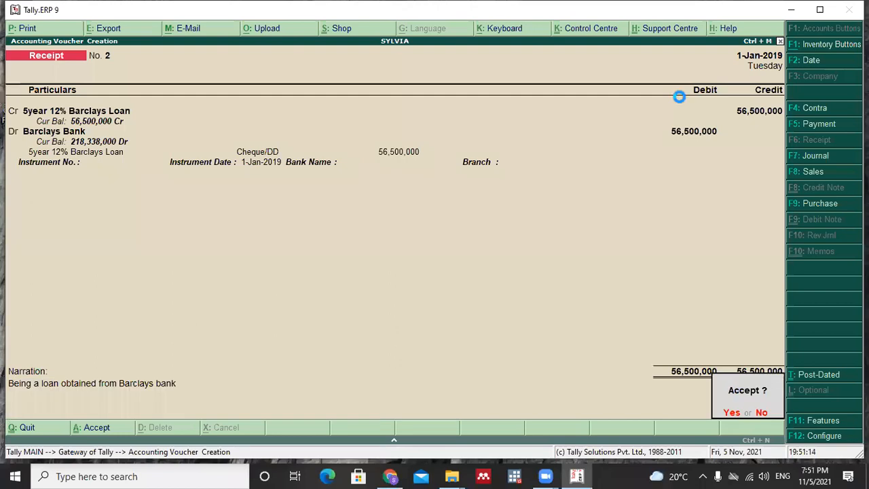
key(Return)
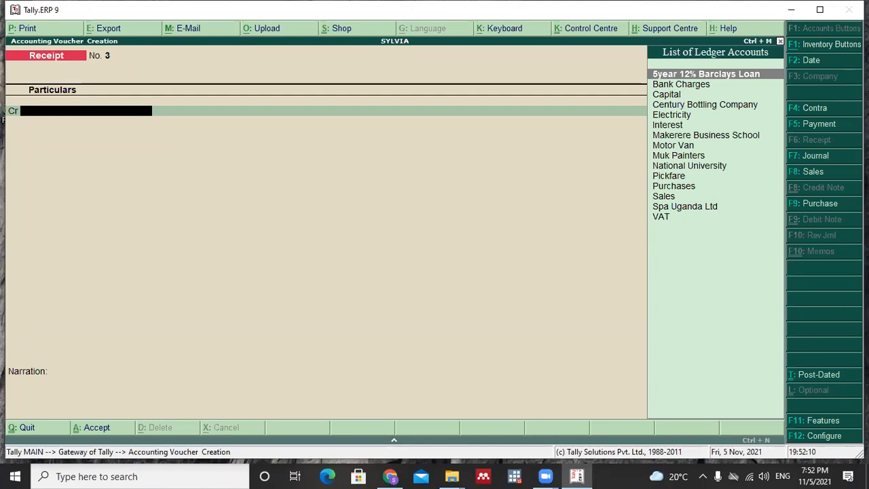
Start a sales voucher without a reference and choose Spa Uganda Ltd as the party account
click(810, 173)
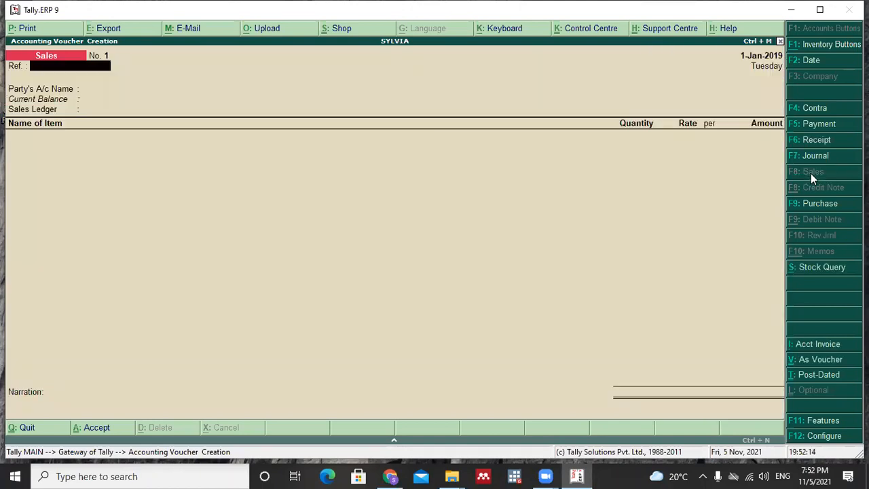
key(Return)
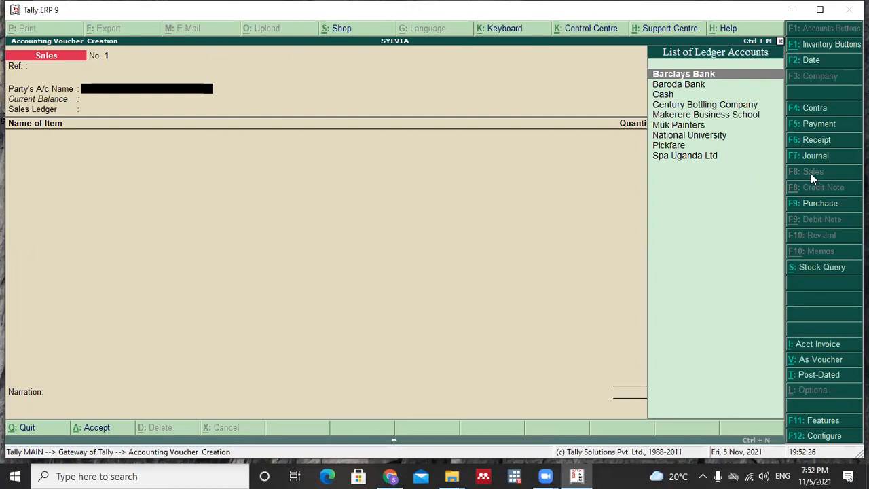
key(Down)
key(Down)
key(Down)
key(Down)
key(Down)
key(Down)
key(Down)
key(Down)
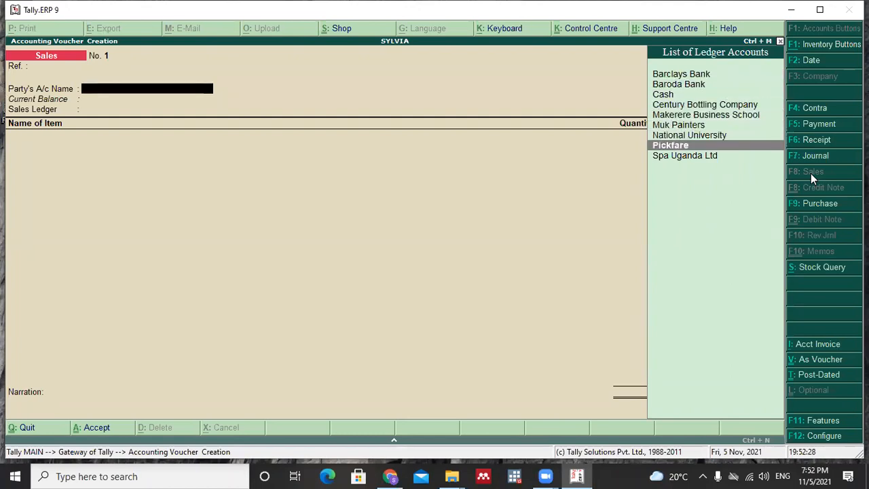
key(Return)
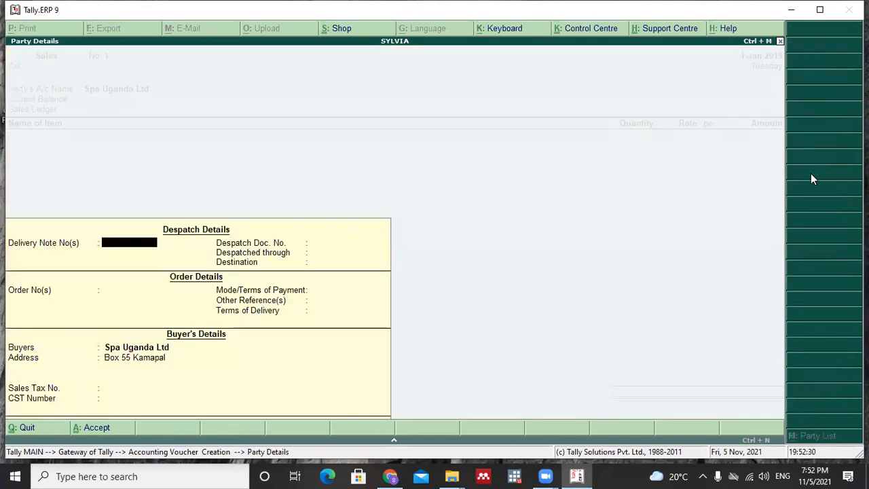
Accept Spa Uganda Ltd's party details with the despatch and order fields left blank, and choose Sales as the sales ledger
key(Return)
key(Return)
key(Return)
key(Return)
key(Return)
key(Return)
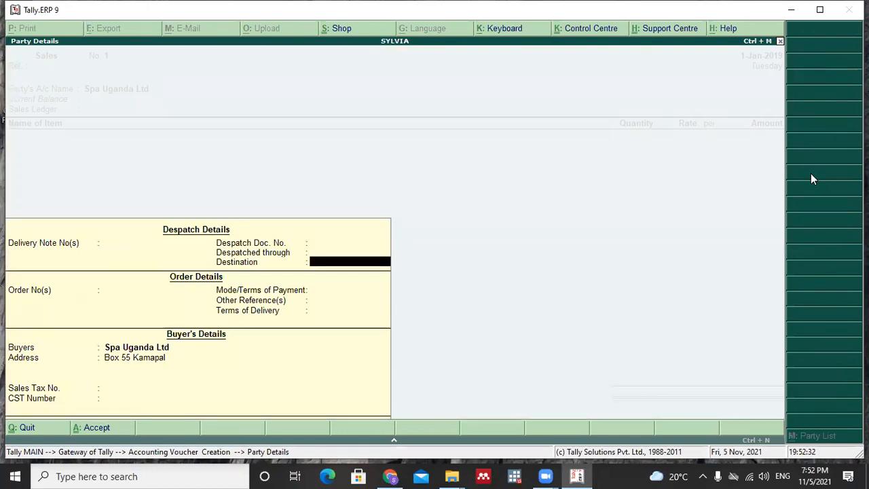
key(Return)
key(Return)
key(Return)
key(Return)
key(Return)
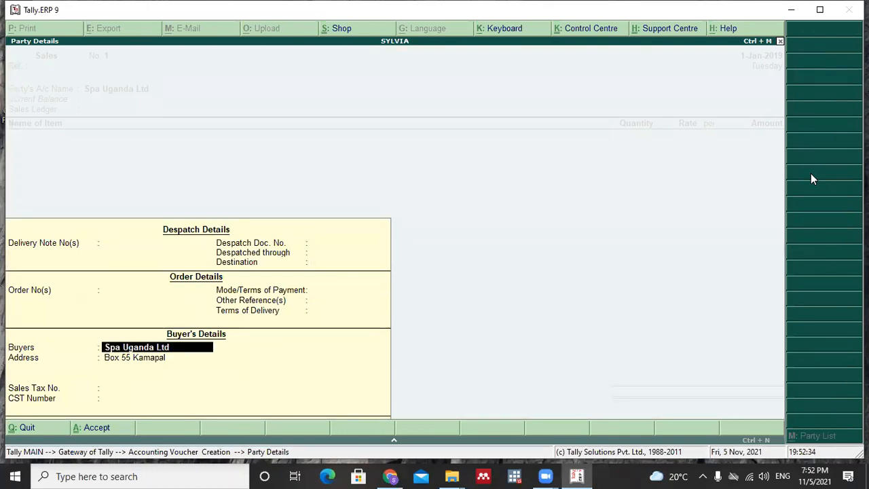
key(Return)
key(Return)
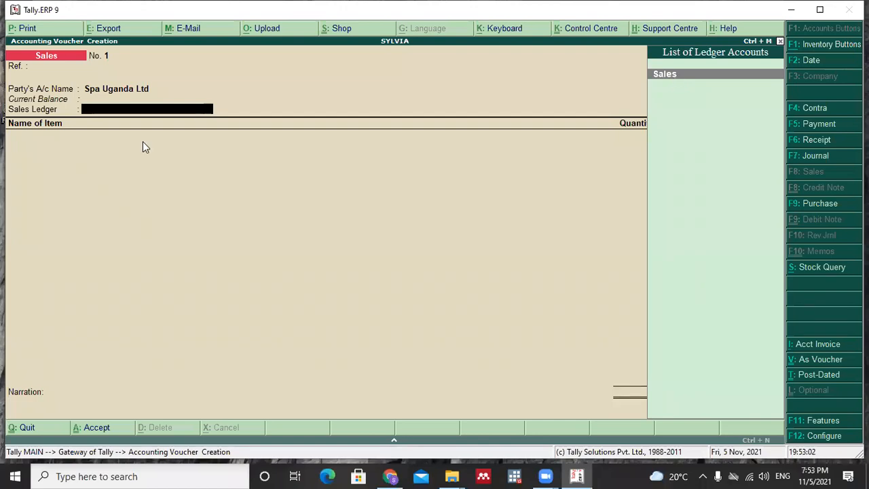
key(Return)
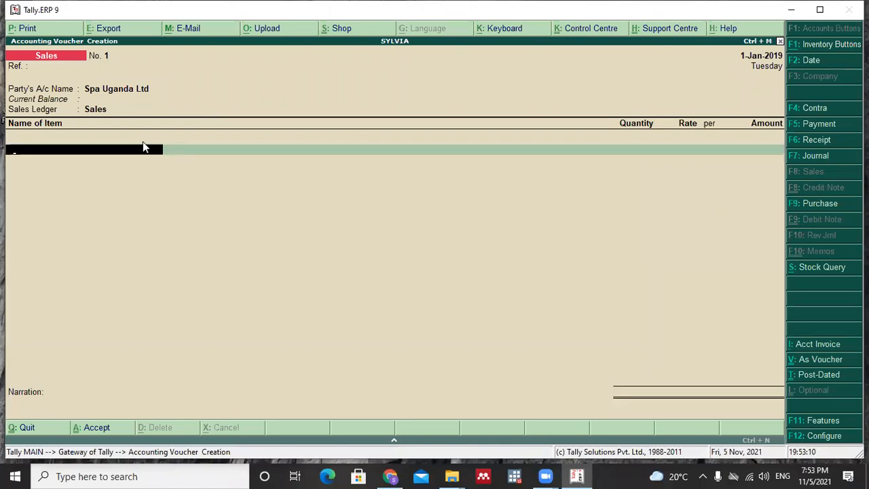
Add the stock item Fanta to the sales voucher with a quantity of 101 CRT at a rate of 24,500 per CRT
text(F)
key(Return)
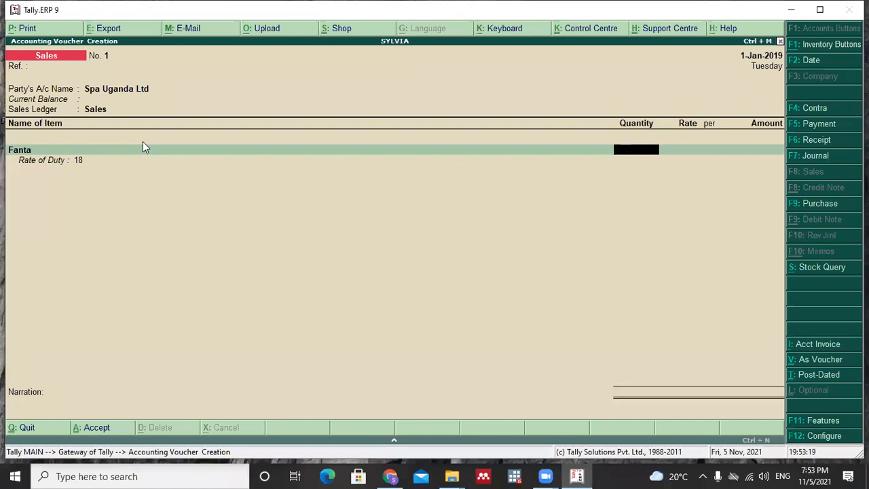
text(101)
key(Return)
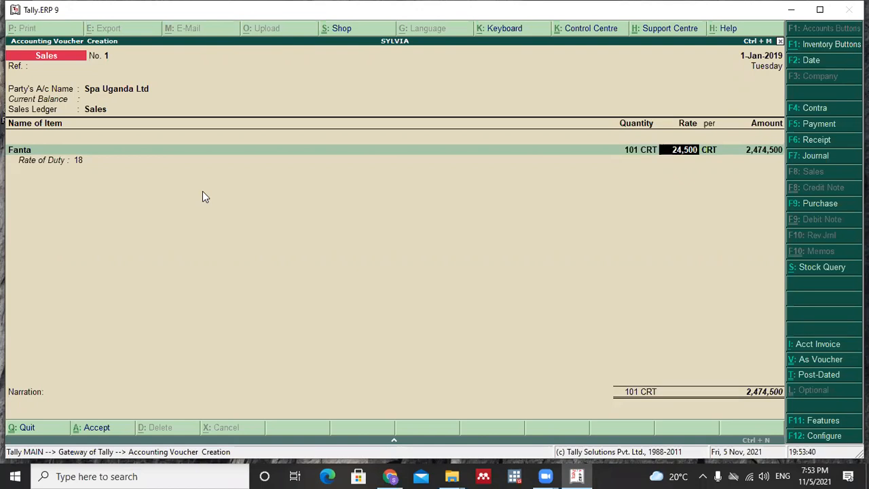
key(Return)
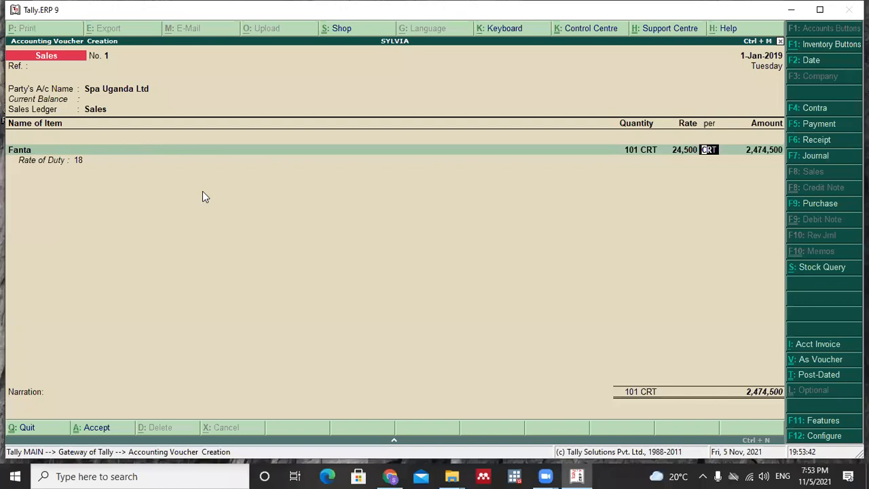
key(Return)
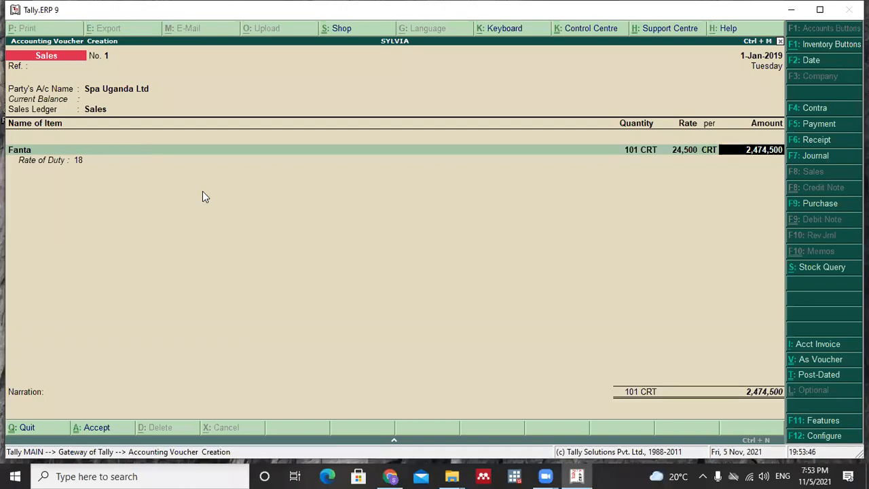
key(Return)
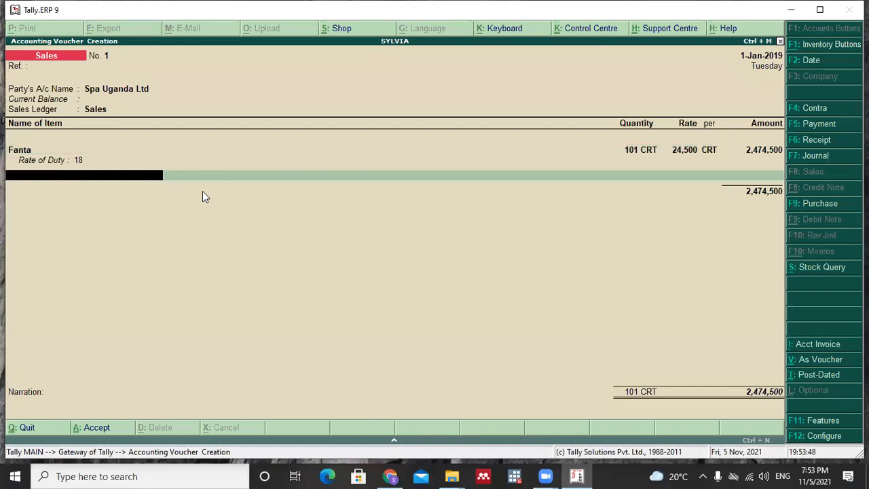
Add the VAT ledger at 18% below the Fanta line and end the entry lines
text(V)
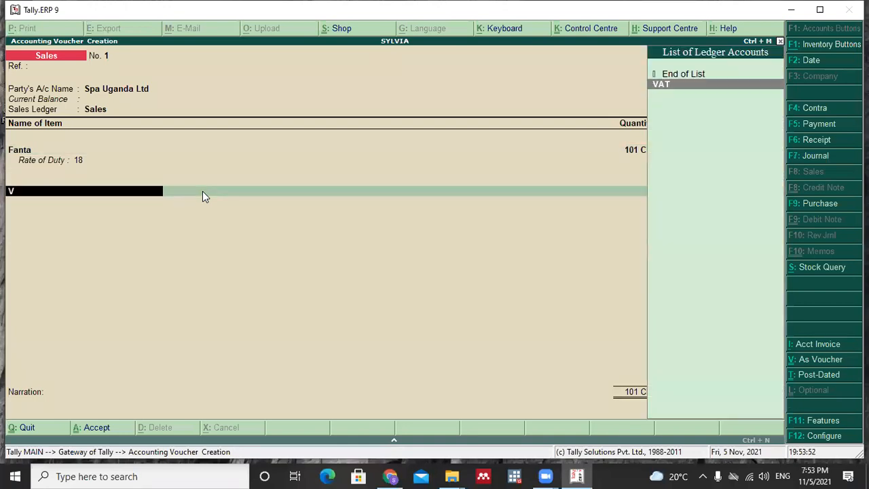
key(Return)
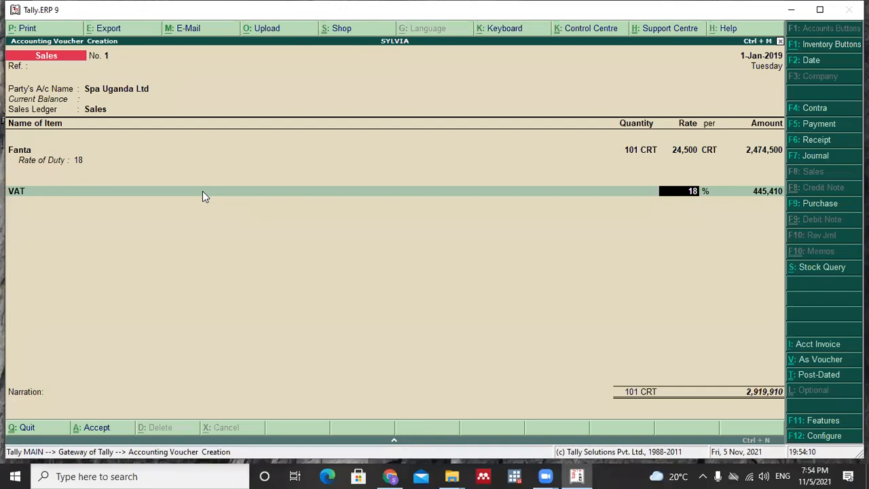
key(Return)
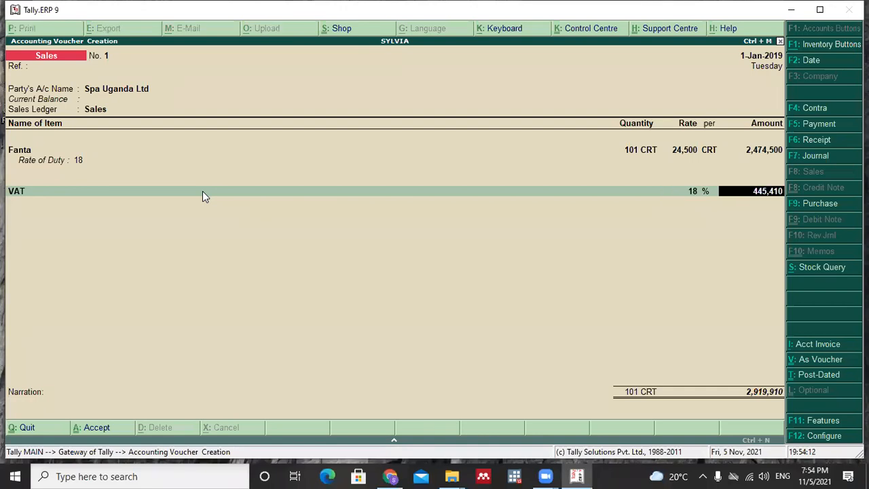
key(Return)
key(Return)
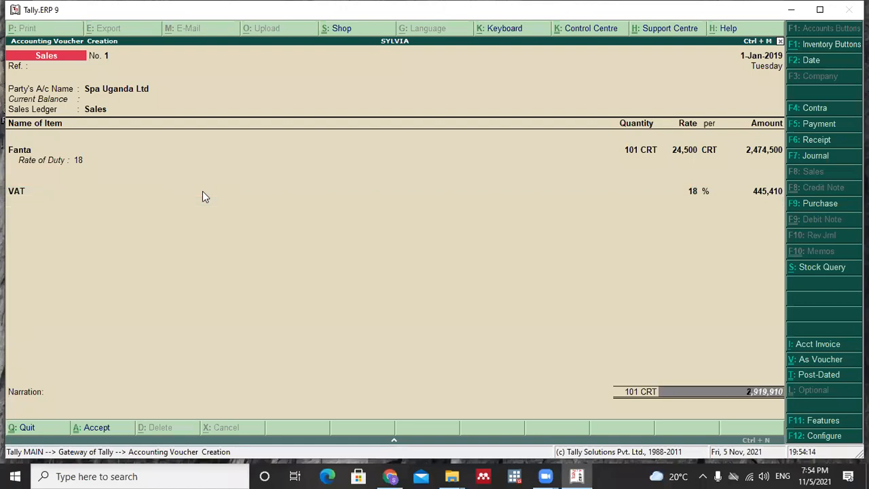
Enter the narration "Being sales made for Fanta" and save the sales voucher
key(Return)
text(B)
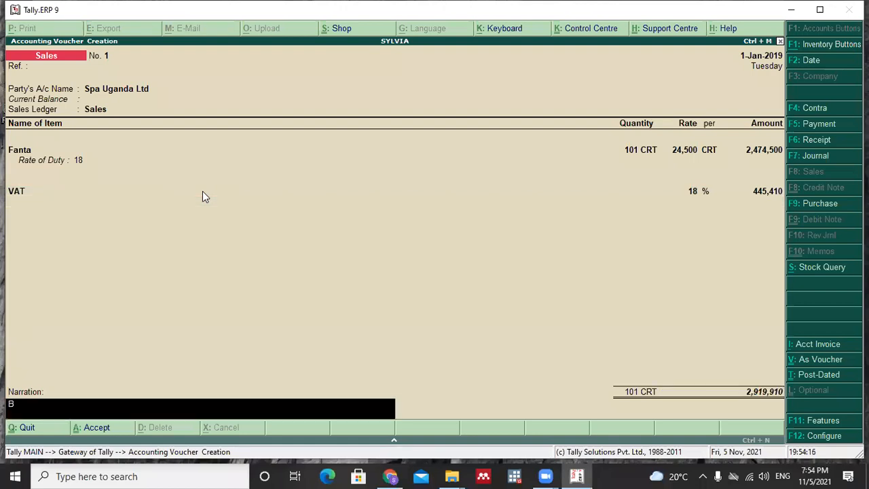
text(eing sales made for)
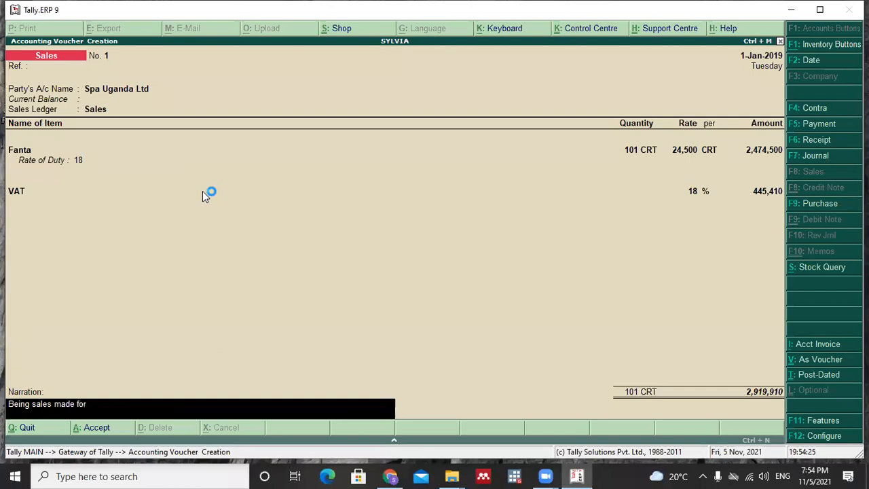
text( Fanta)
key(Return)
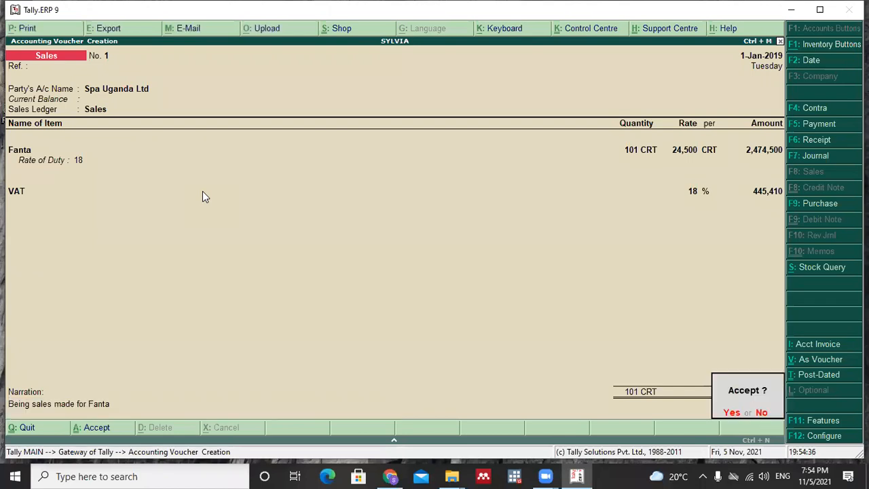
key(Return)
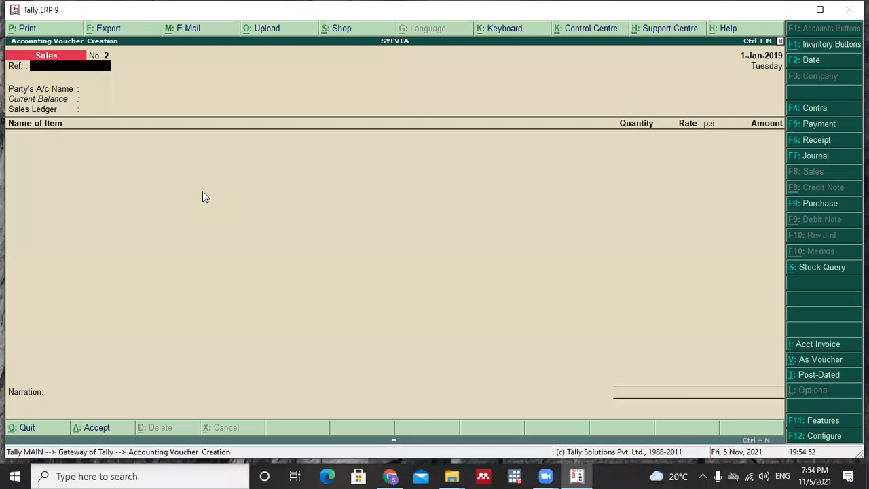
Leave the new sales voucher's reference blank and choose Makerere Business School as the party account
key(Return)
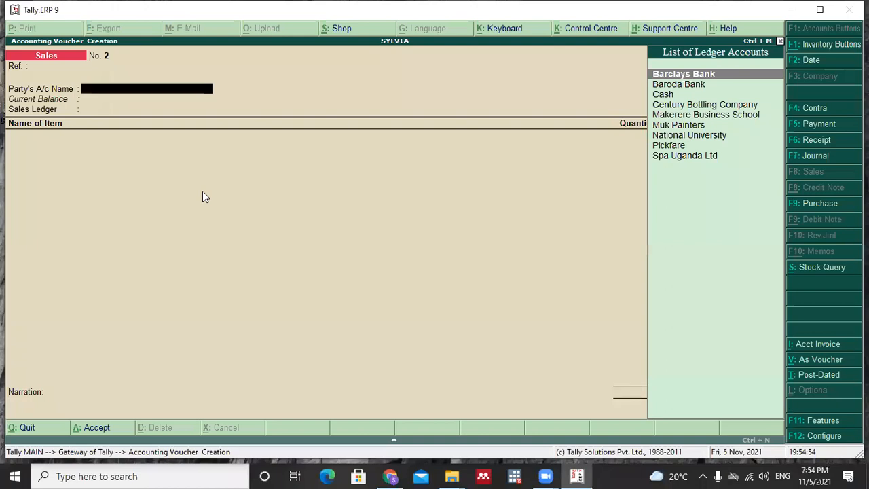
key(Down)
key(Down)
key(Down)
key(Down)
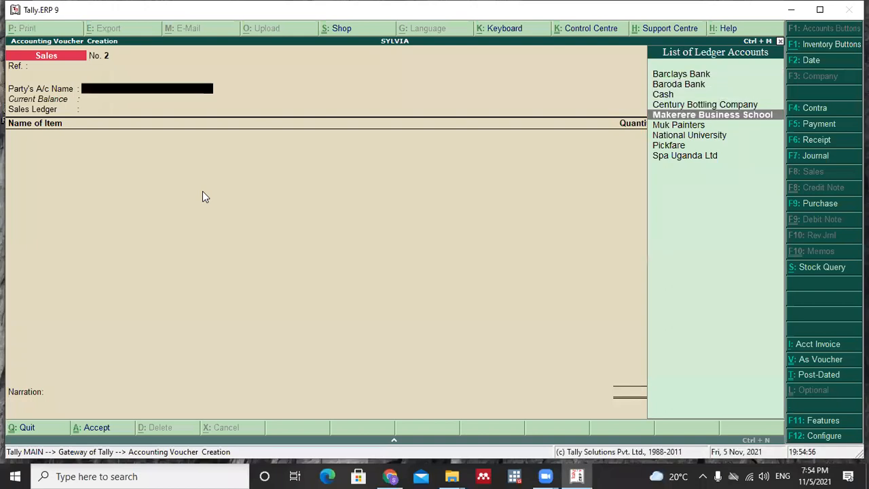
key(Return)
Accept Makerere Business School's party details without despatch or order information, and choose the Sales ledger
key(Return)
key(Return)
key(Return)
key(Return)
key(Return)
key(Return)
key(Return)
key(Return)
key(Return)
key(Return)
key(Return)
key(Return)
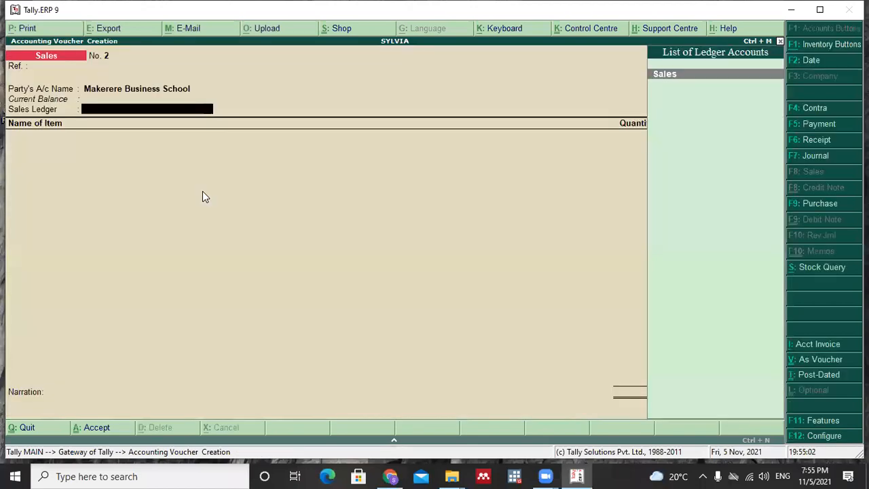
key(Return)
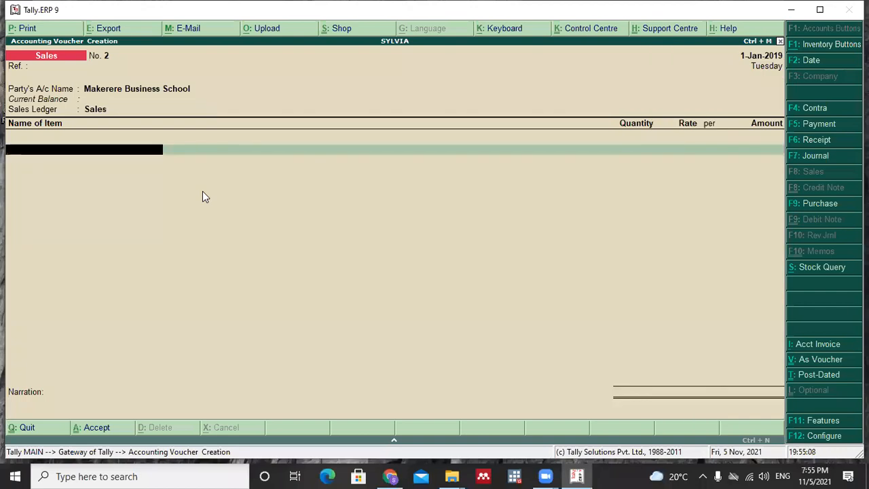
Add the stock item Black Ink to the voucher with a quantity of 90 LTR at a rate of 9,500 per LTR
text(B)
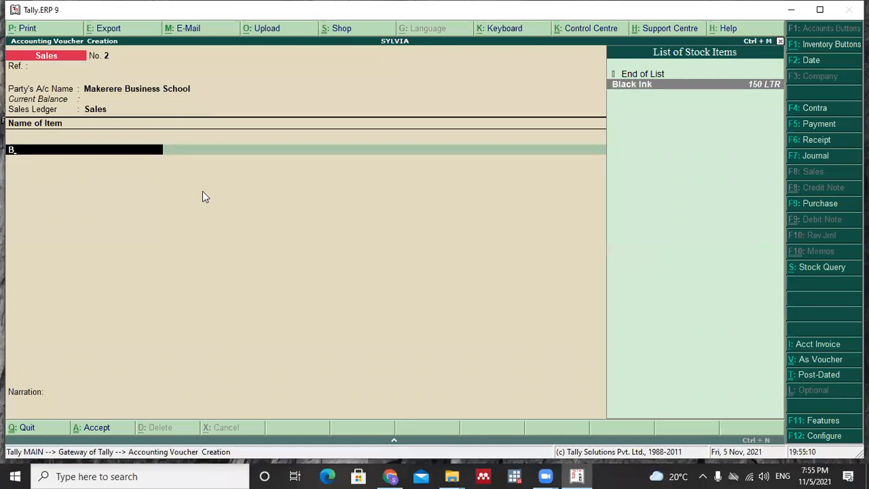
key(Return)
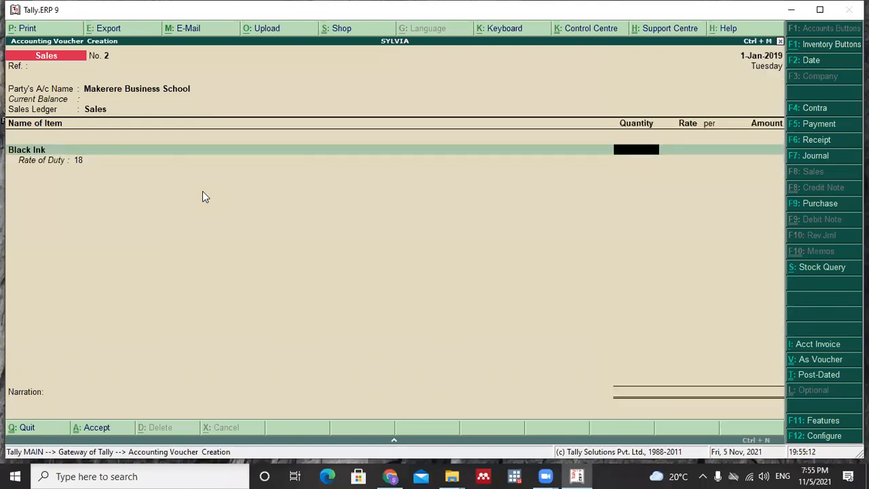
text(90)
key(Return)
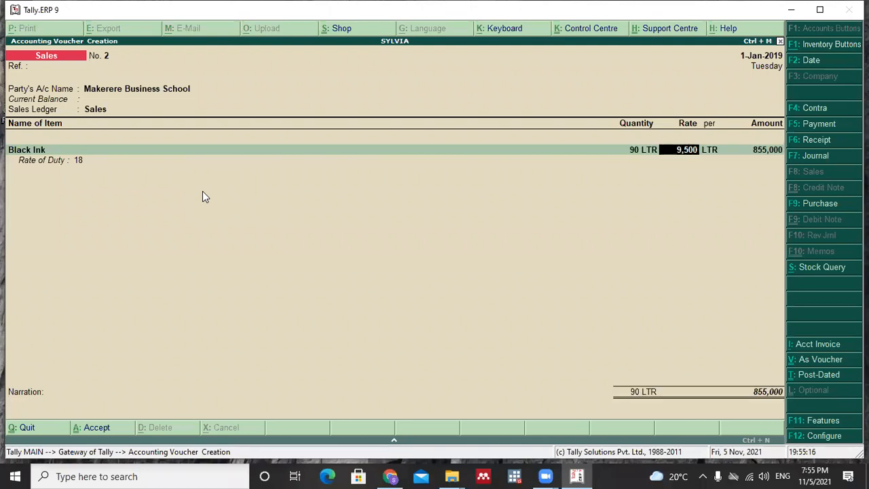
key(Return)
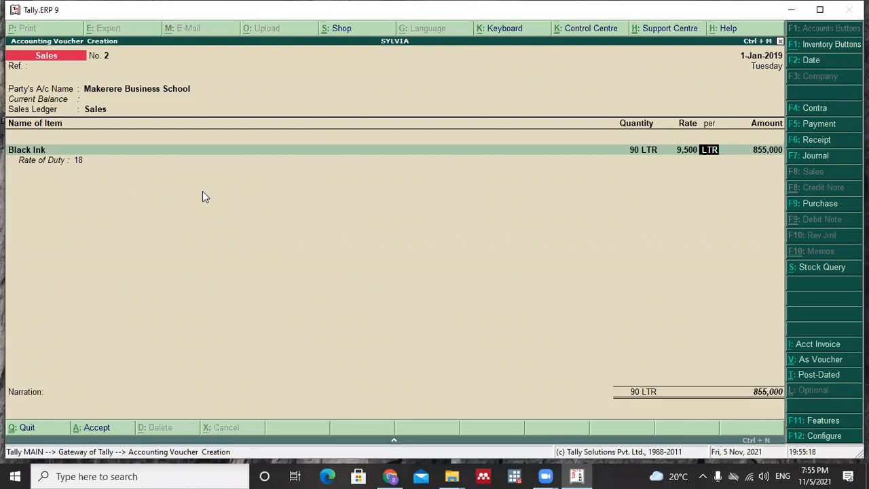
key(Return)
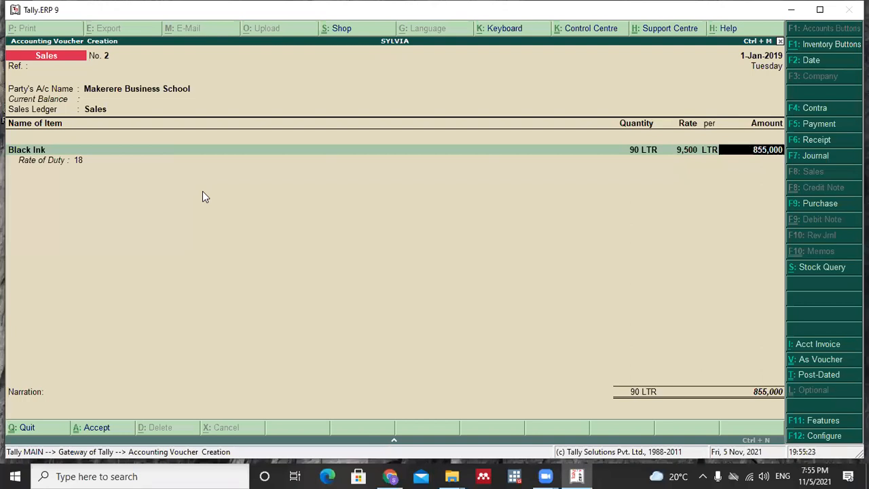
key(Return)
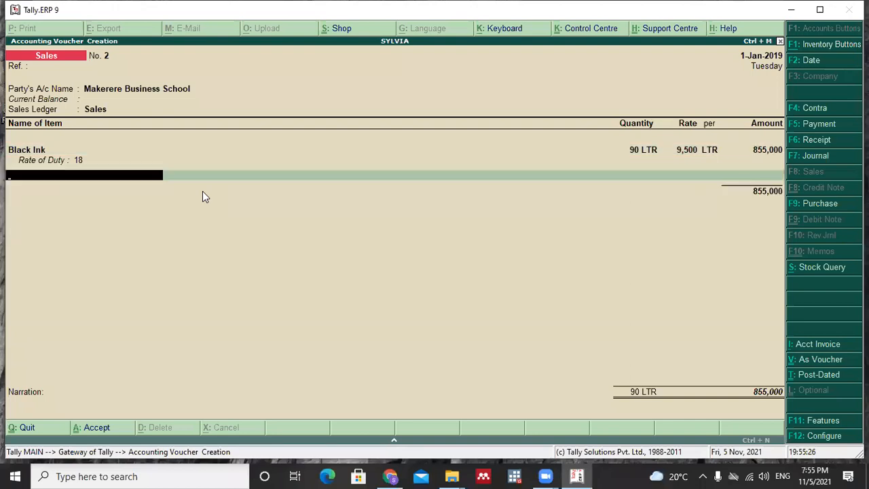
Add the VAT ledger at 18% below the Black Ink line and accept its computed amount
text(V)
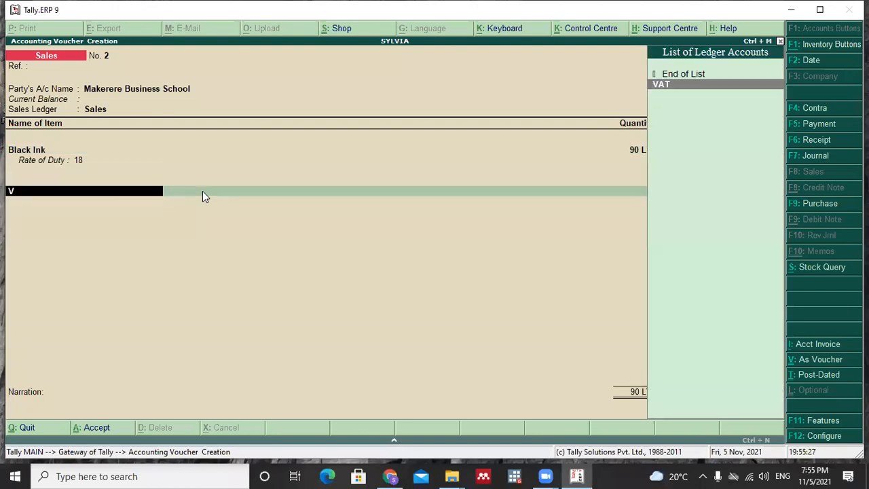
key(Return)
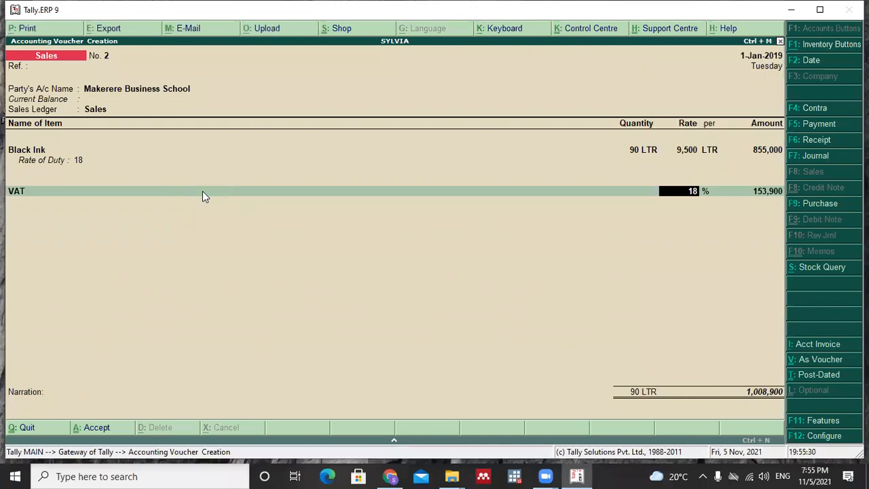
key(Return)
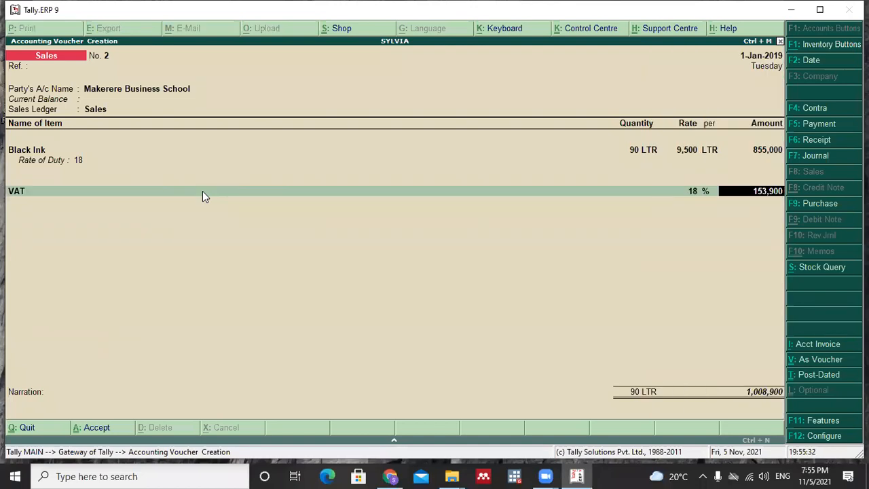
key(Return)
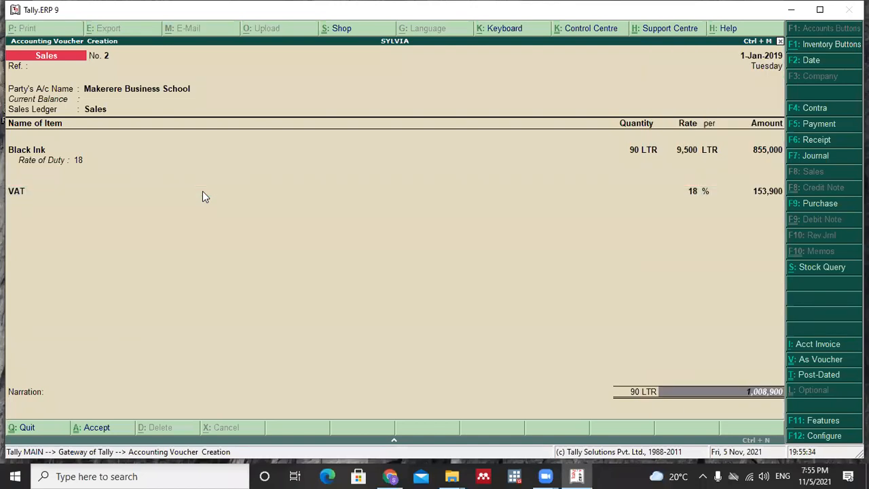
Enter the narration "Being sales of Black ink" and save the Makerere Business School sales voucher
text(Beo)
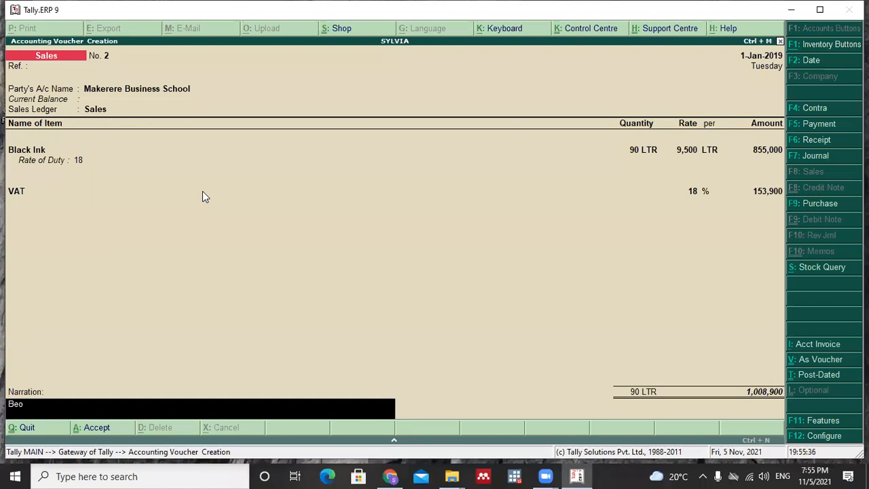
key(BackSpace)
text(ing sales of Blac)
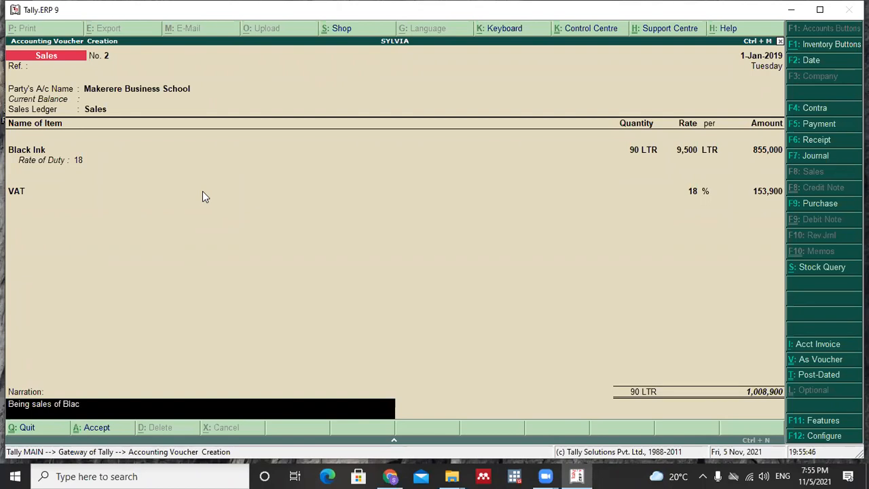
text(k ink)
key(Return)
key(Return)
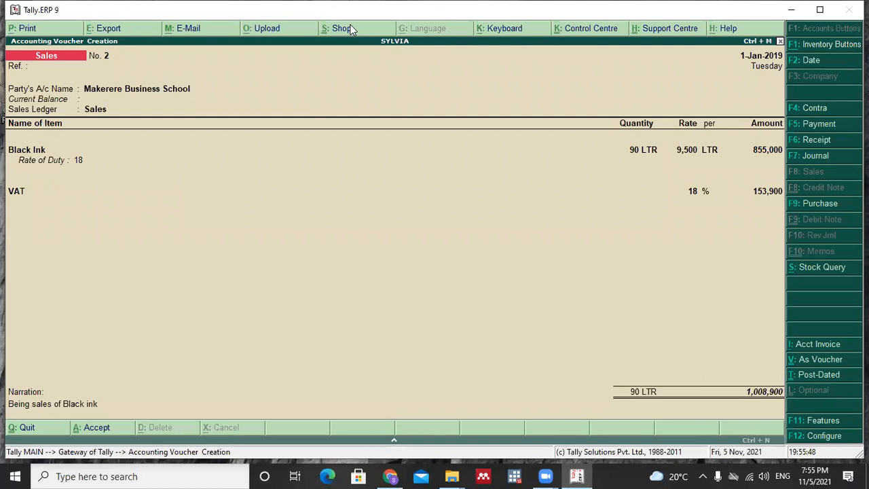
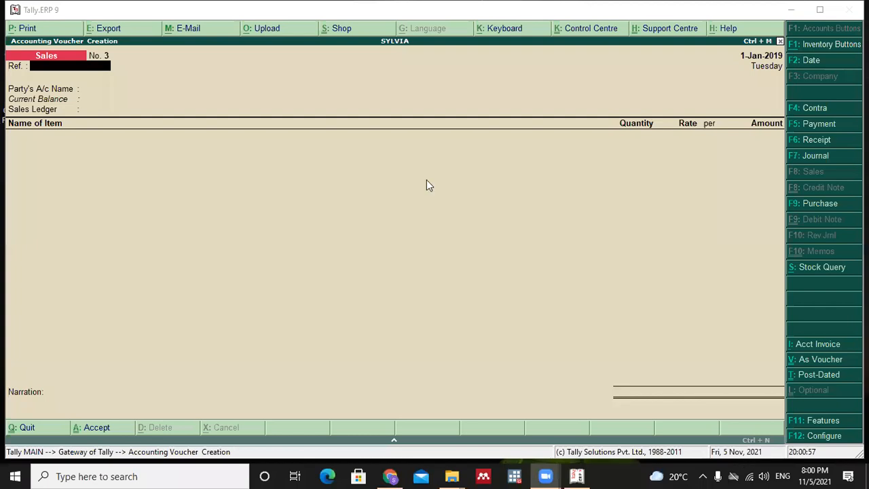
click(751, 476)
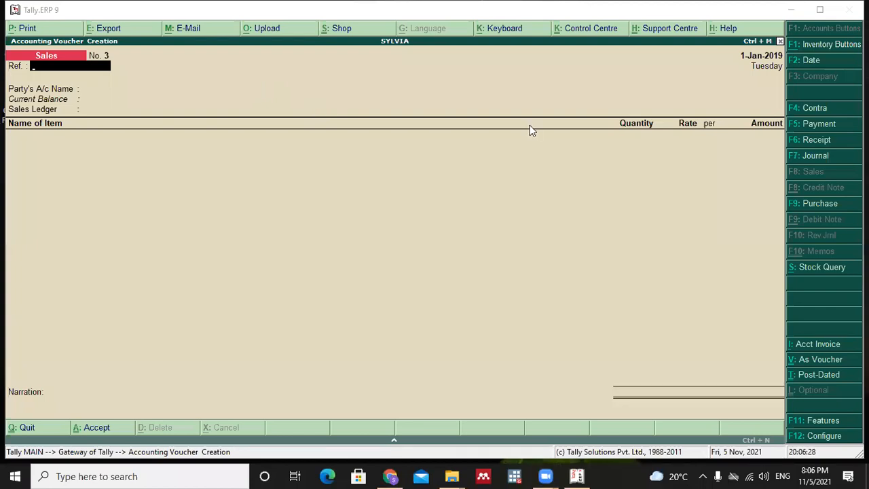
Start a receipt voucher and credit Makerere Business School with 1,008,900
click(817, 142)
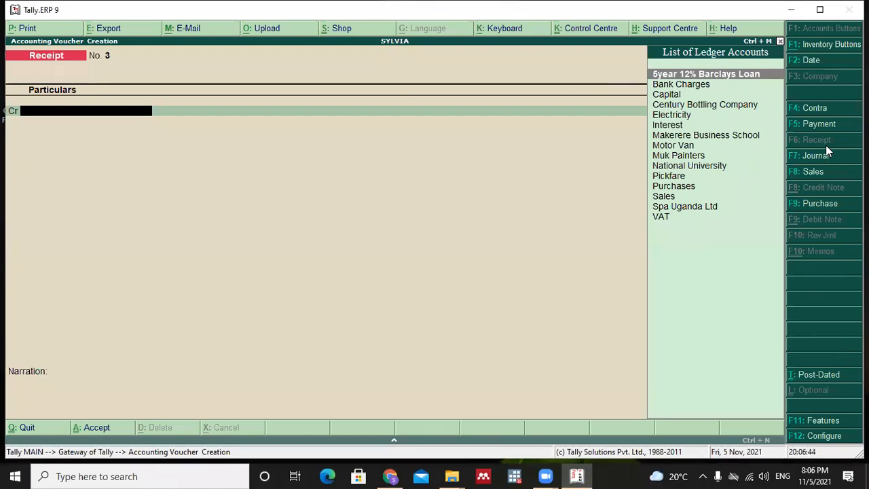
click(710, 136)
click(710, 136)
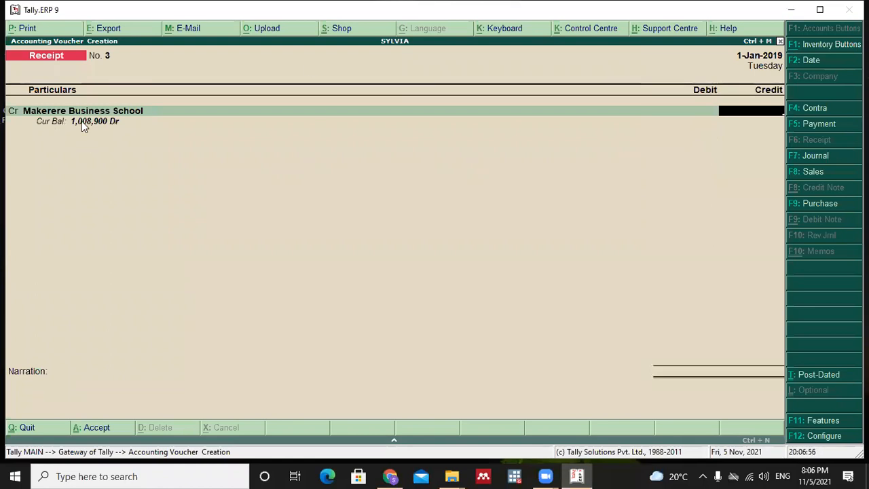
text(008,900)
key(Return)
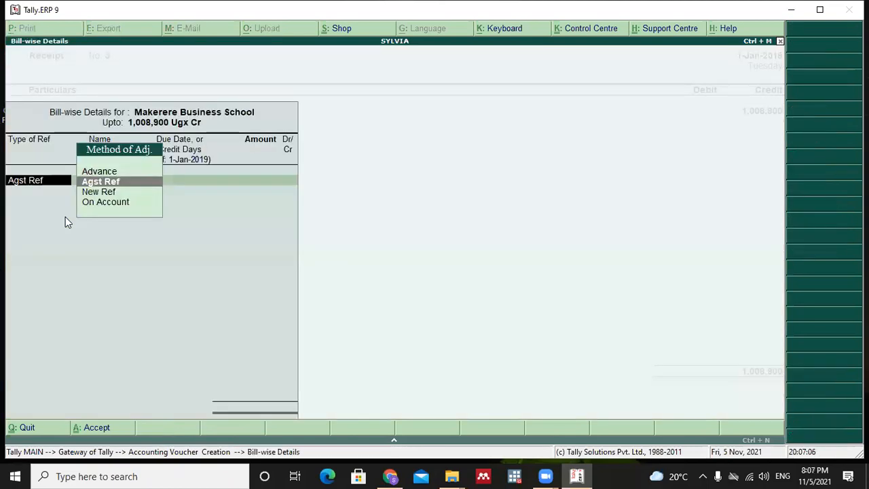
Allocate the full 1,008,900 against Makerere Business School's existing bill reference 2
key(Return)
key(Return)
key(Return)
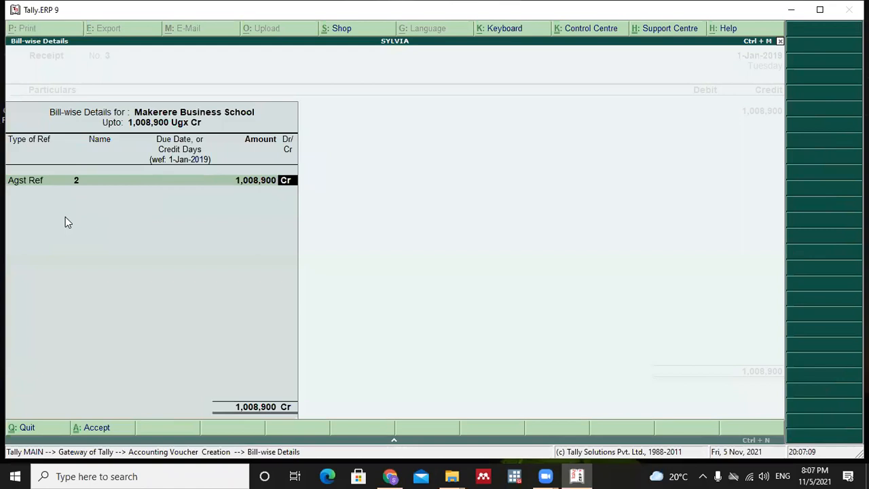
key(Return)
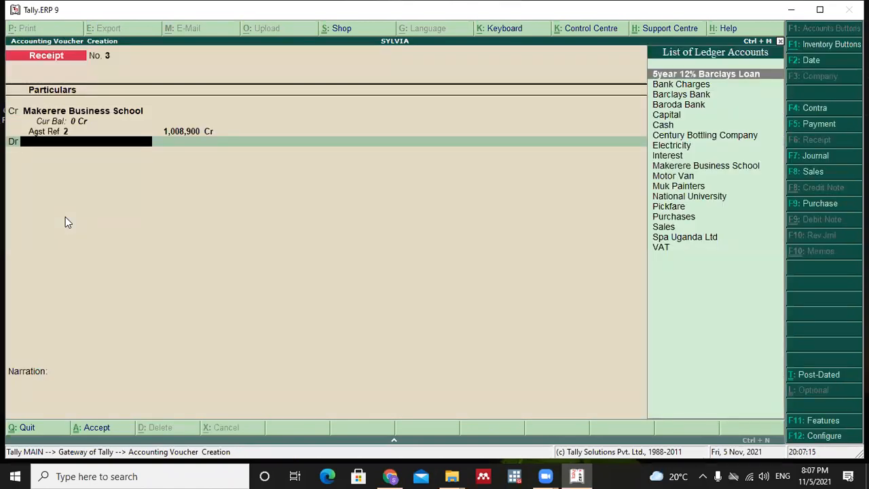
Debit Barclays Bank with 1,008,900 and accept the Cheque/DD bank allocation without instrument or bank details
key(Down)
key(Down)
key(Return)
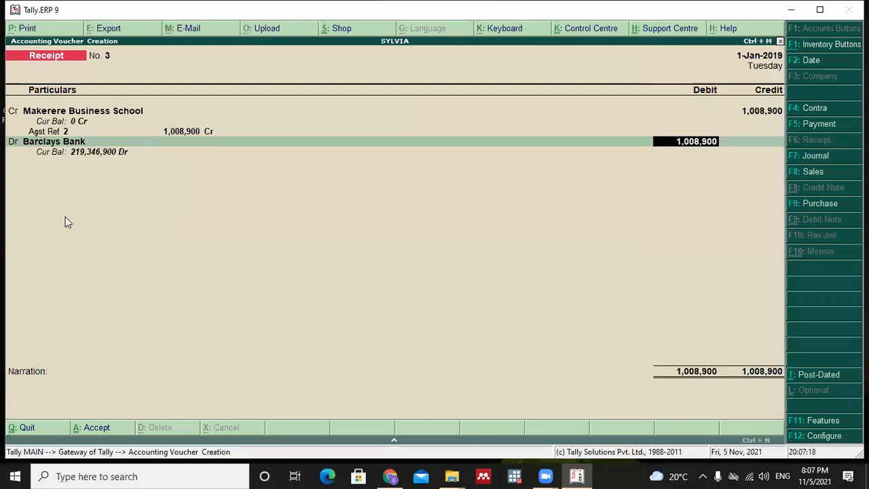
key(Return)
key(Return)
key(Return)
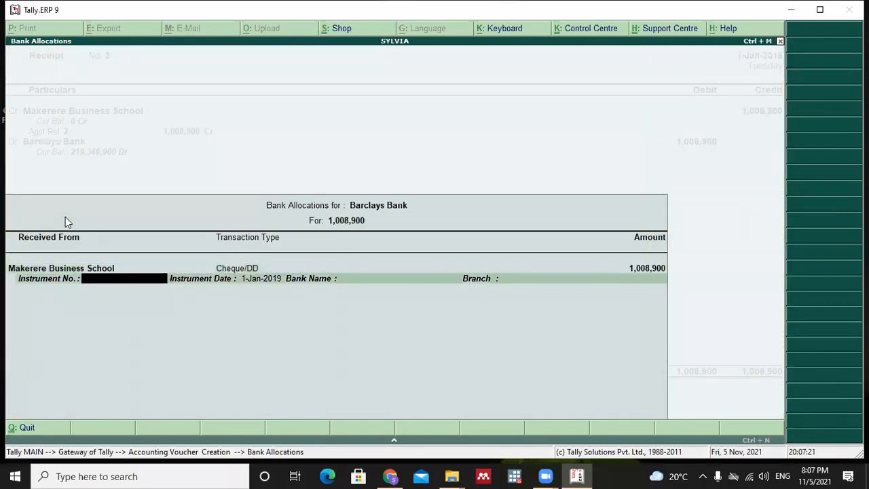
key(Return)
key(Return)
key(Return)
key(Return)
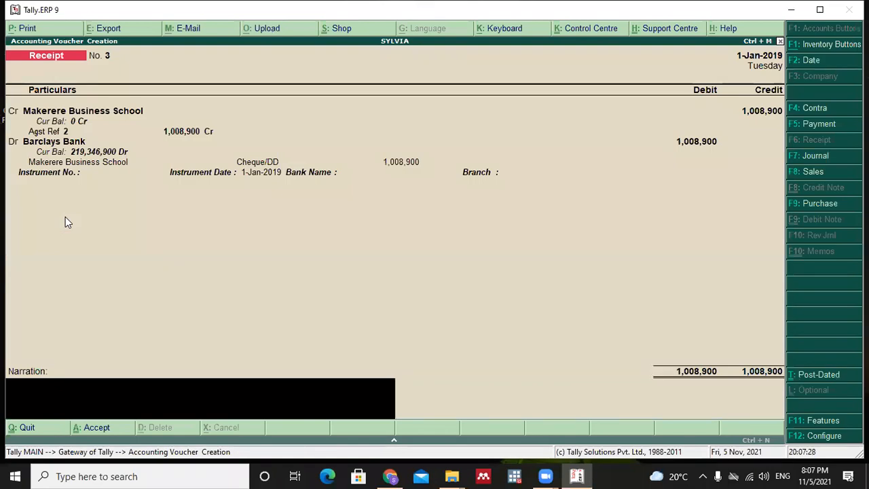
Enter the narration "Being a cheque recieved from Makerere Business School" and save the receipt voucher
text(Being a chequ)
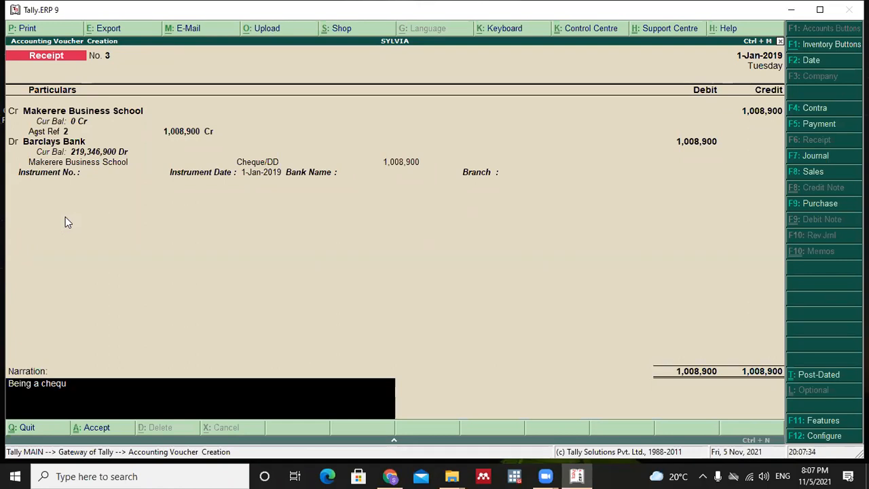
text(e recieved from Makerere Business School)
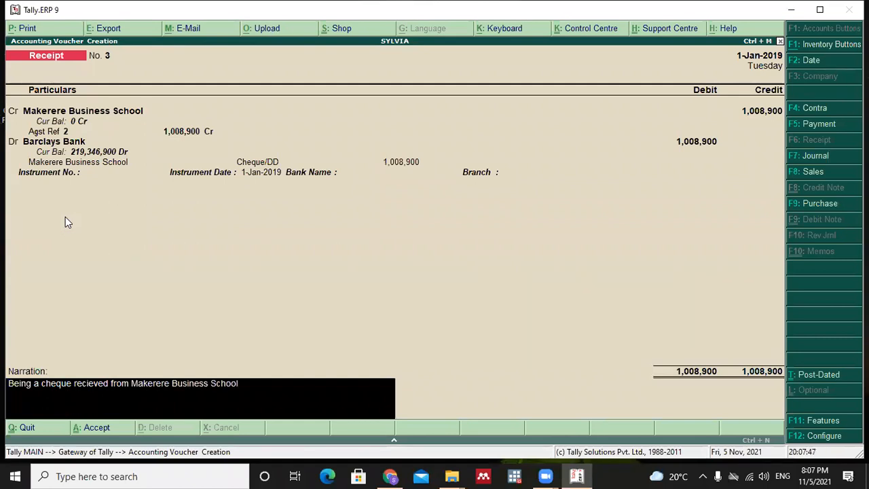
key(Return)
key(Return)
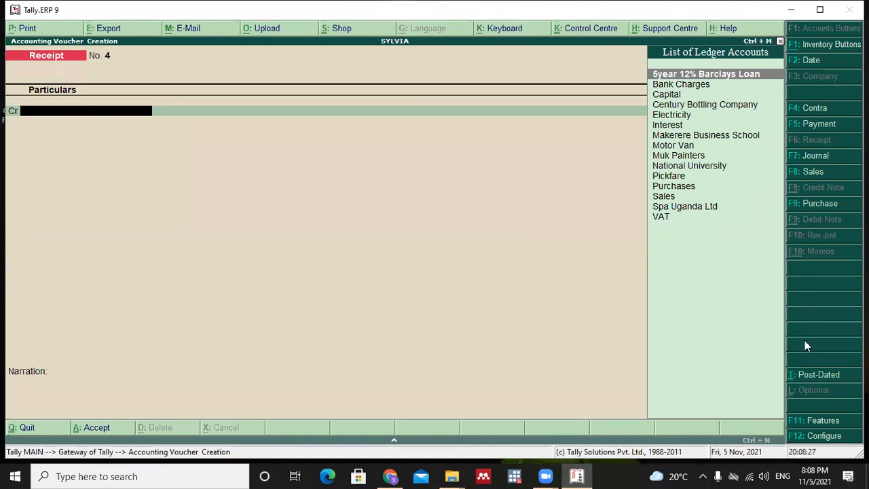
Start a payment voucher and debit the 5year 12% Barclays Loan ledger with 6,500,000
click(811, 125)
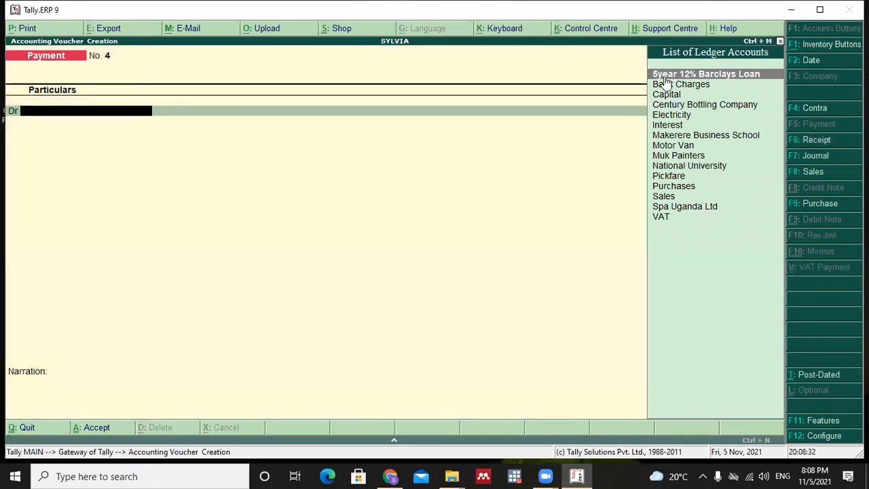
click(719, 78)
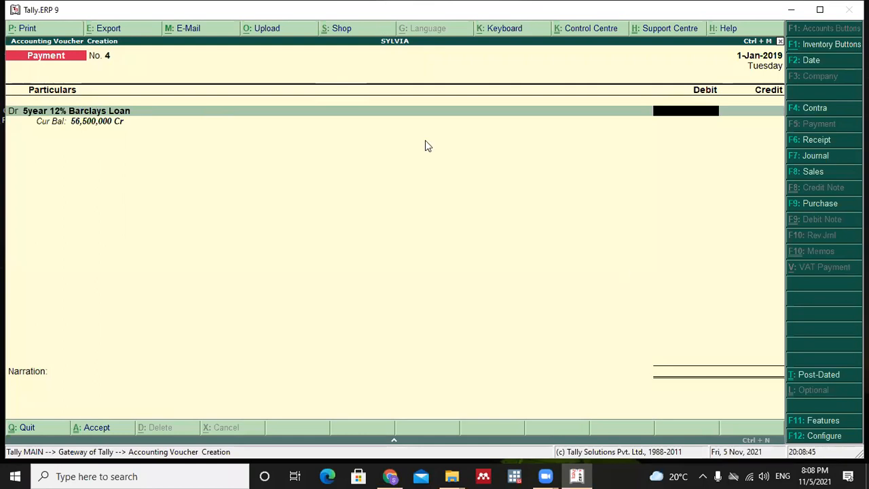
text(6,500,00)
text(0000)
key(Return)
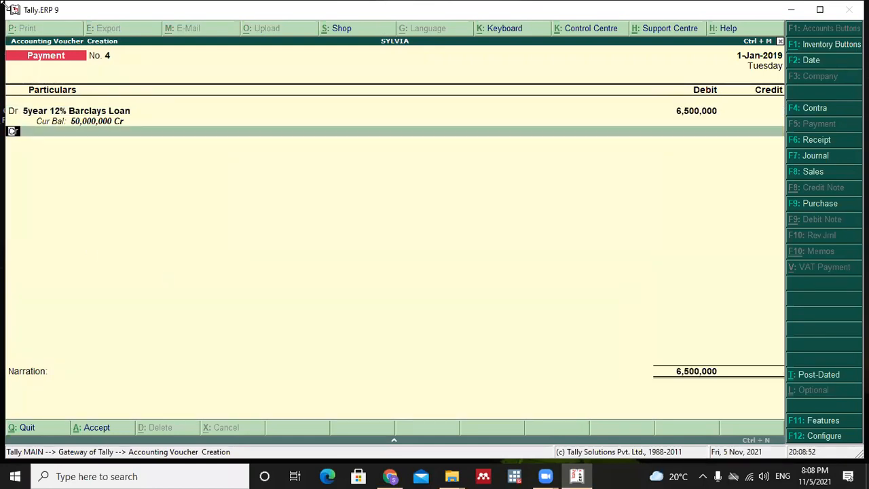
Credit Barclays Bank with 6,500,000 on the loan repayment voucher
key(Return)
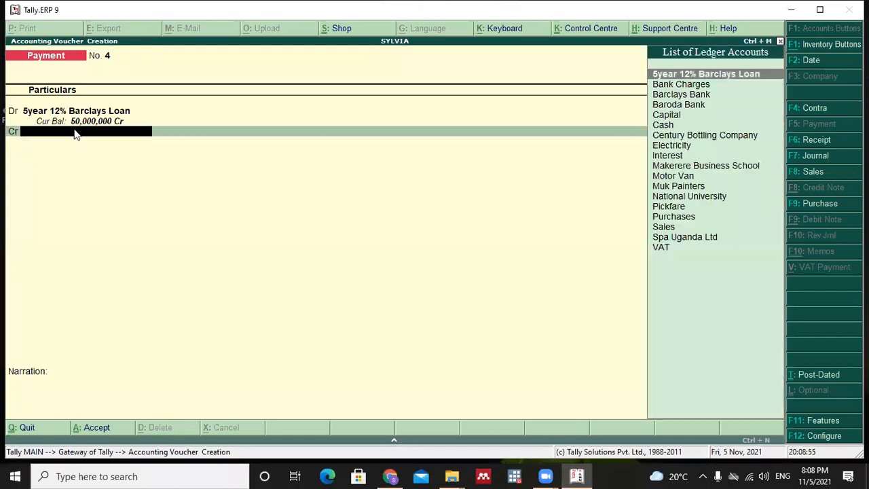
click(677, 96)
key(Return)
key(Return)
Accept the 6,500,000 cheque allocation for Barclays Bank with A/c Payee crossing and no instrument number
key(Return)
key(Return)
key(Return)
key(Return)
key(Return)
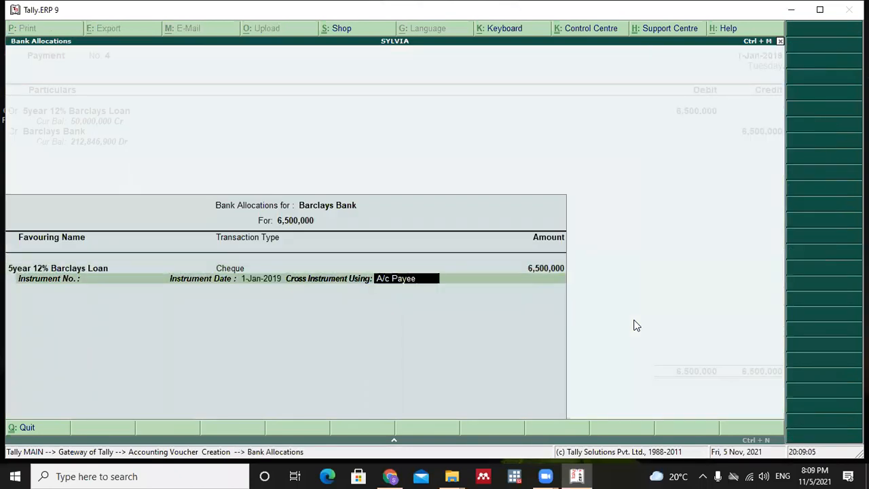
key(Return)
key(Return)
key(n)
key(Return)
key(Return)
key(Return)
key(Return)
key(Return)
key(Return)
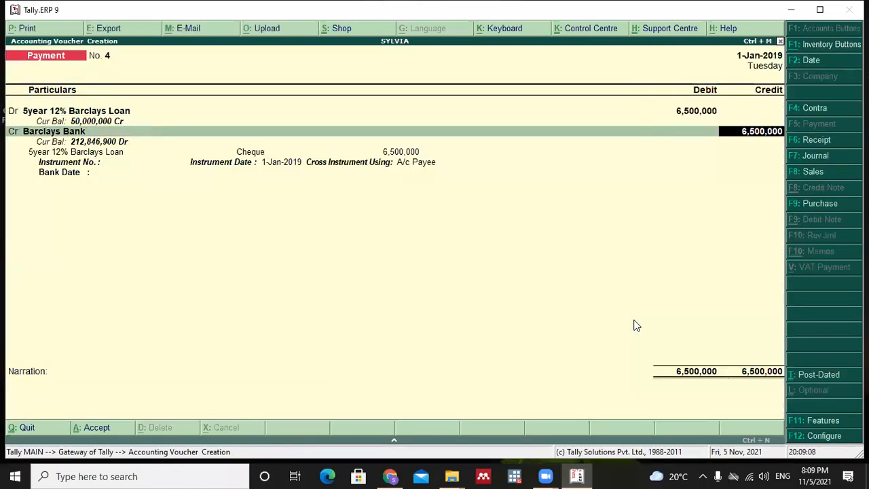
Enter the narration "Being a loan partial payment made to Barclays bank" and save the payment voucher
key(Return)
key(Return)
key(Return)
key(Return)
text(Being a)
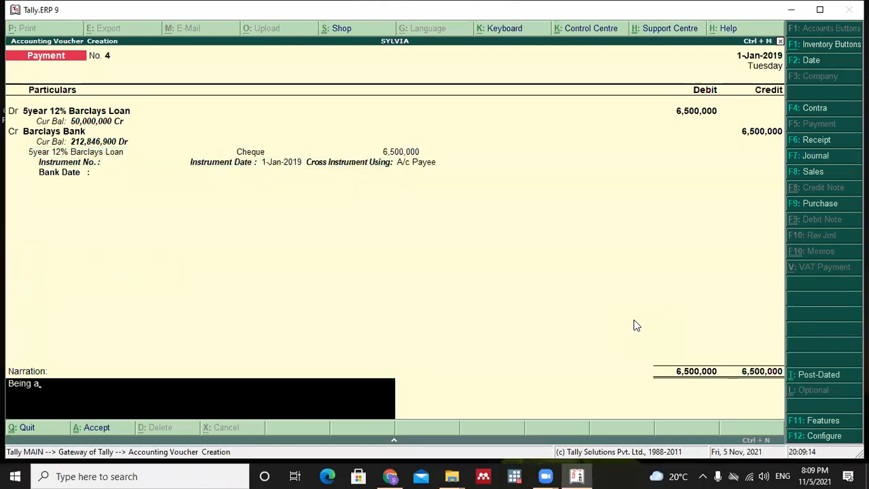
text( loan pa)
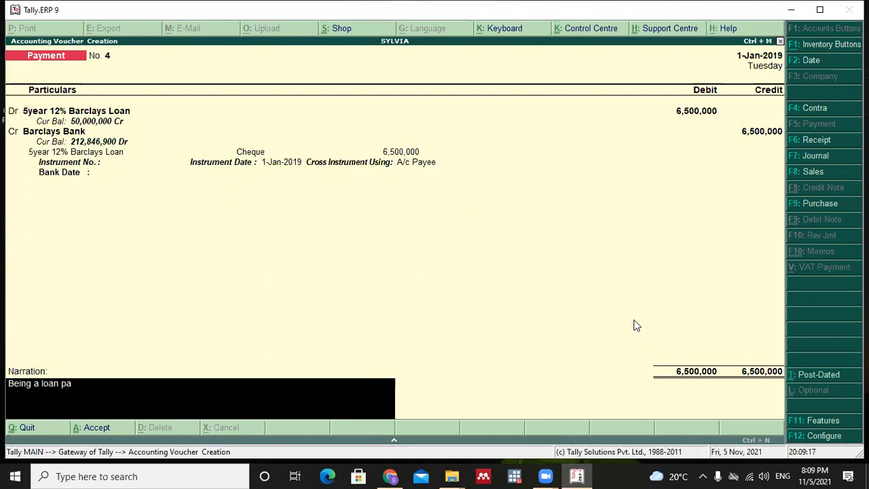
text(rtial paym)
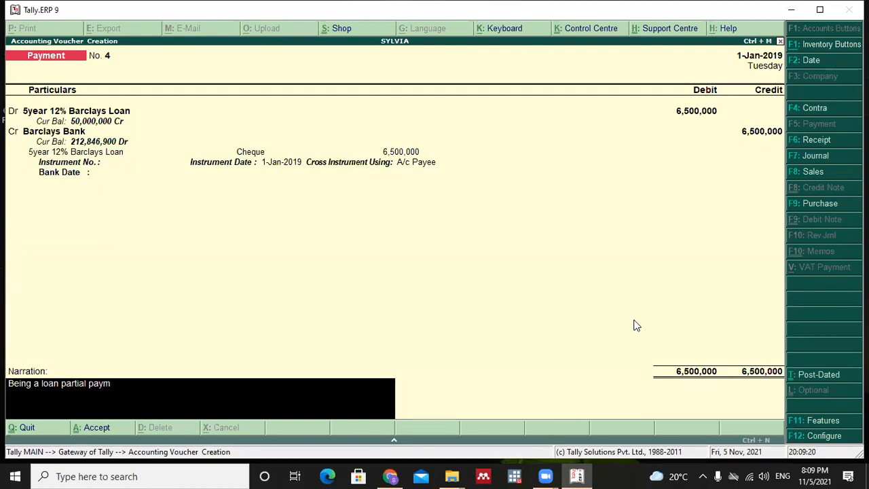
text(ent made to Barclays)
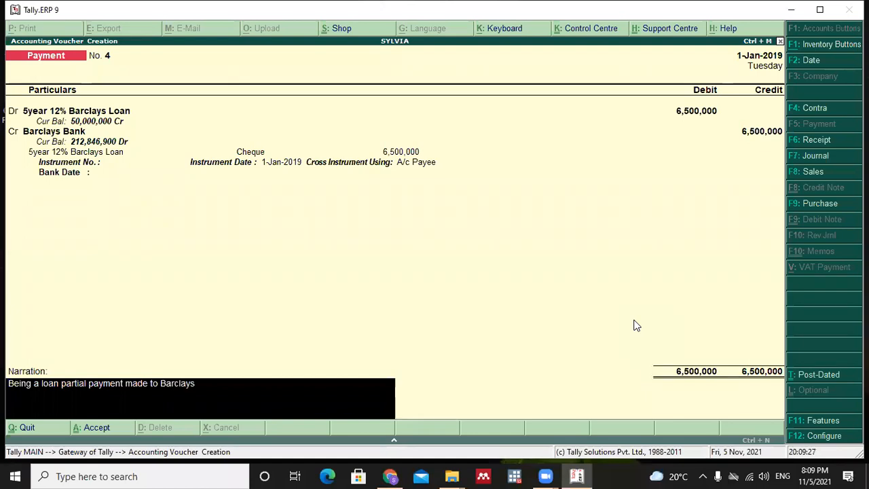
text( bank)
key(Return)
key(Return)
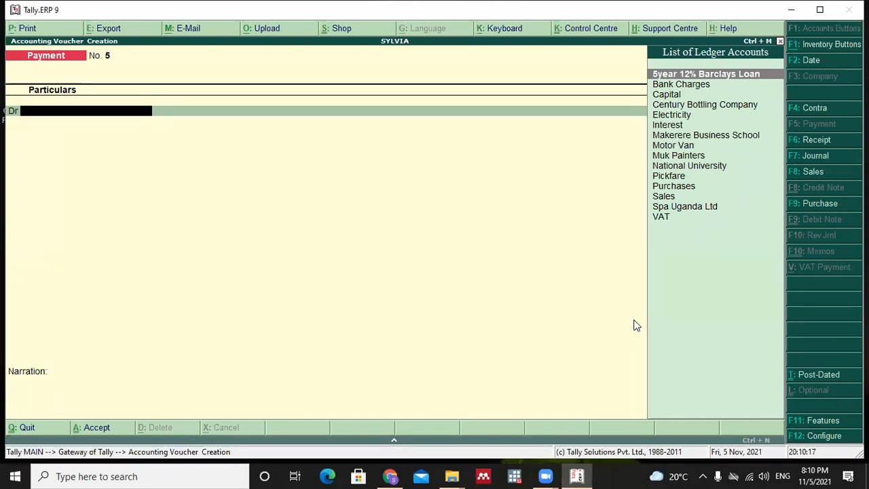
Start a receipt voucher and credit the Interest ledger with 7,500
click(815, 143)
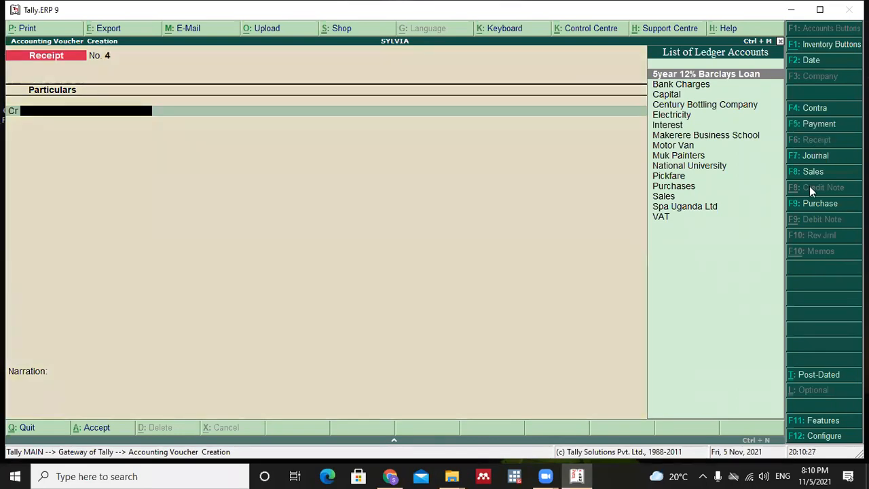
key(Down)
key(Down)
key(Down)
key(Down)
key(Down)
key(Return)
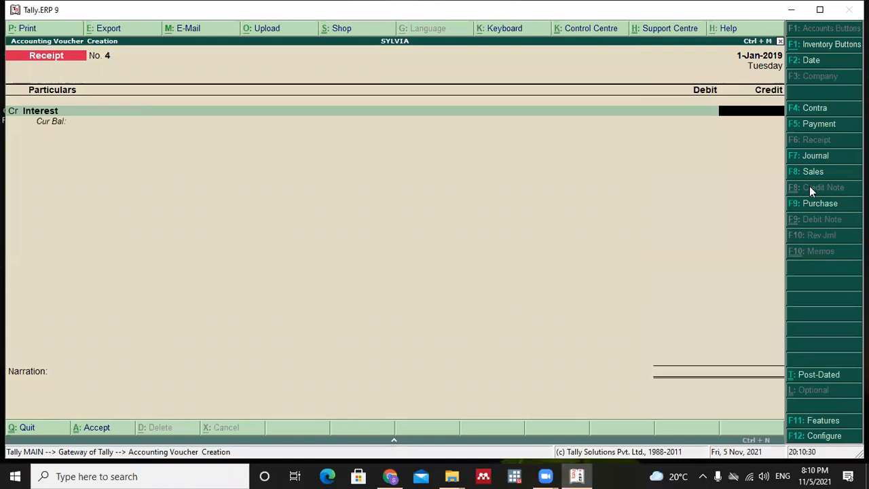
text(7500)
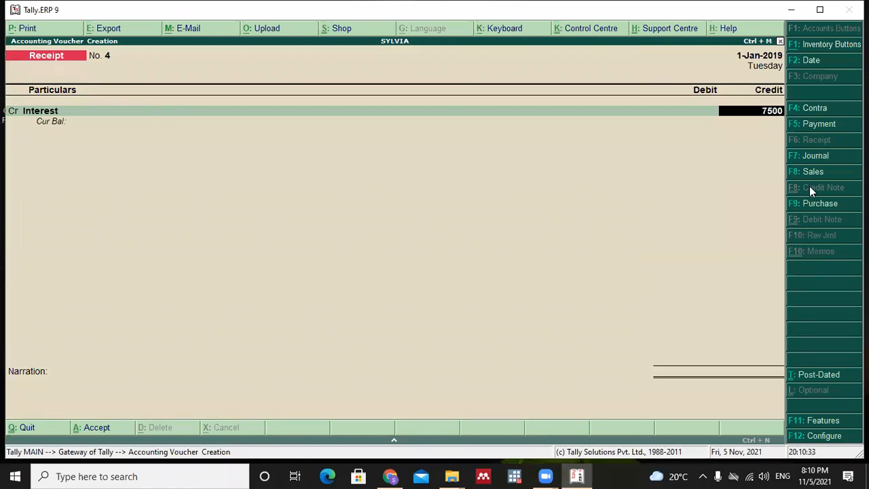
key(Return)
Debit Barclays Bank with 7,500 for the interest and accept the Cheque/DD bank allocation without instrument details
key(Return)
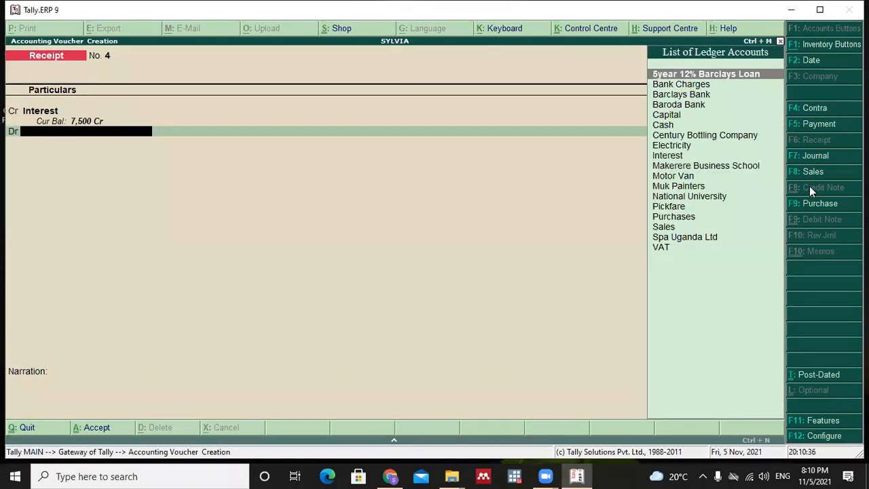
text(Ba)
key(Down)
key(Up)
key(Return)
key(Return)
key(Return)
key(Return)
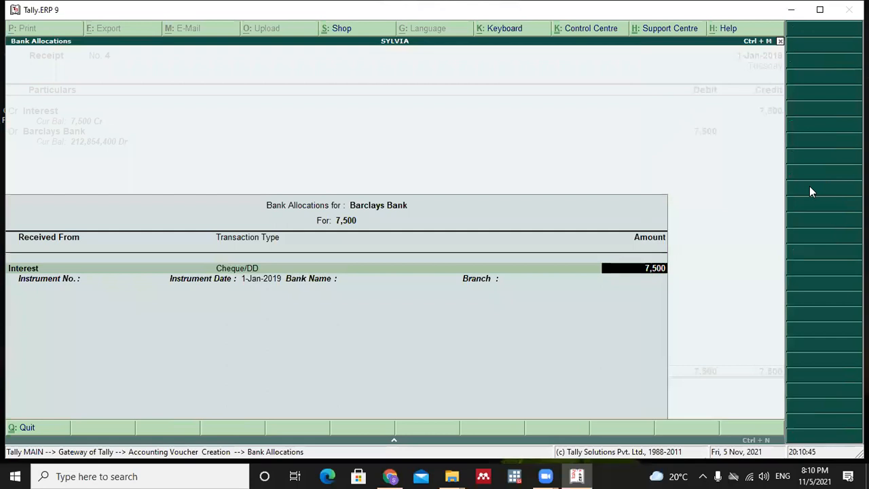
key(Return)
key(Return)
key(Return)
key(Return)
key(Return)
Enter the narration "Being interest recieved on bank deposity" and save the interest receipt voucher
text(Being intr)
key(BackSpace)
text(erest re)
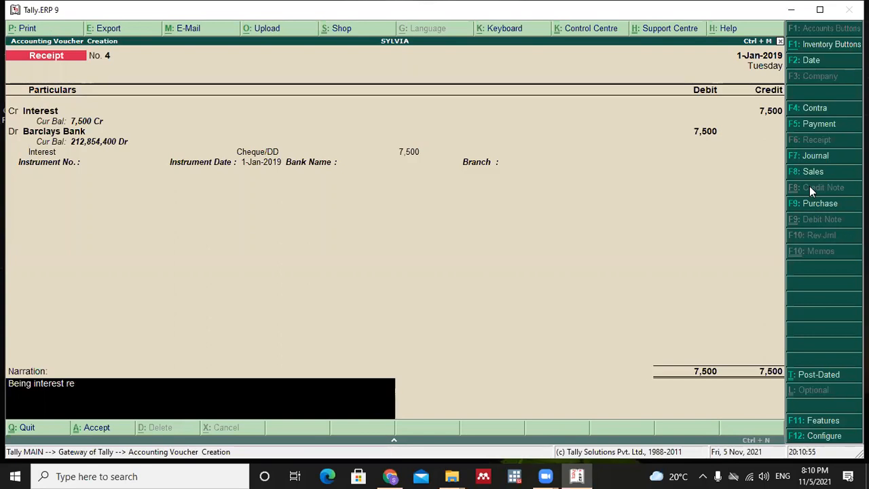
text(cieved)
text( from dep)
key(BackSpace)
key(BackSpace)
key(BackSpace)
key(BackSpace)
key(BackSpace)
key(BackSpace)
key(BackSpace)
text(on bank deposity)
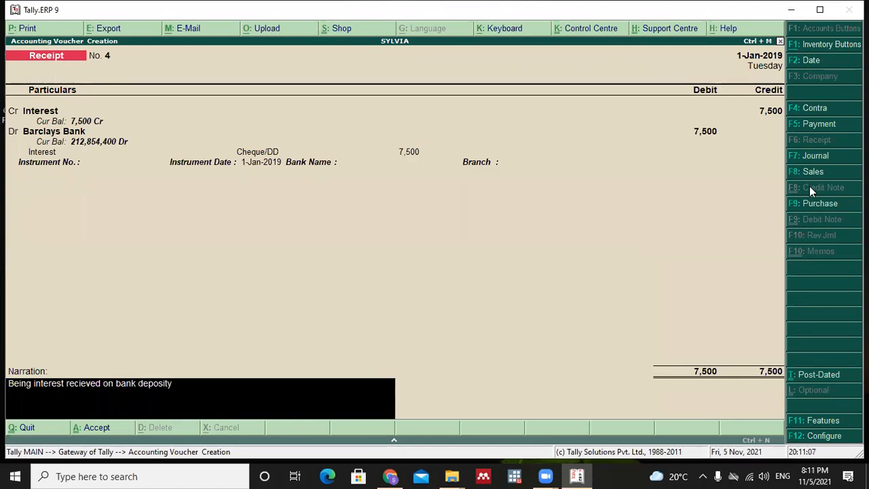
key(Return)
key(Return)
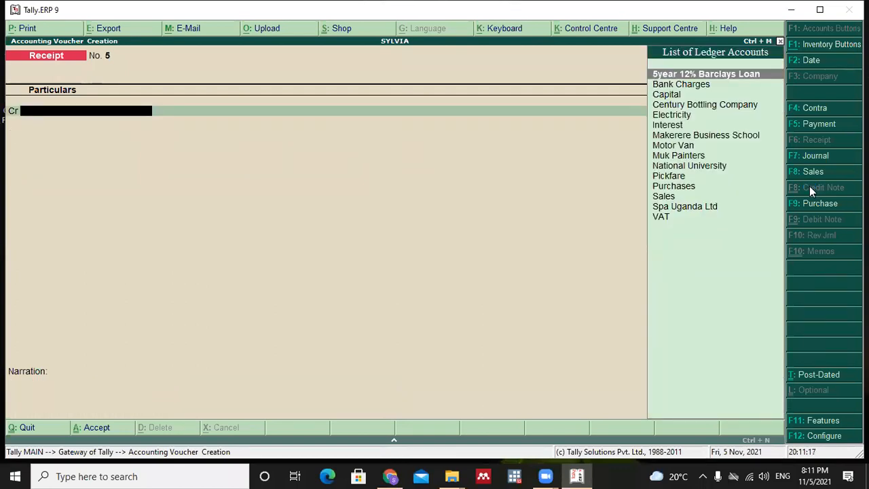
Start a payment voucher and debit the Bank Charges ledger with 5,100
click(824, 125)
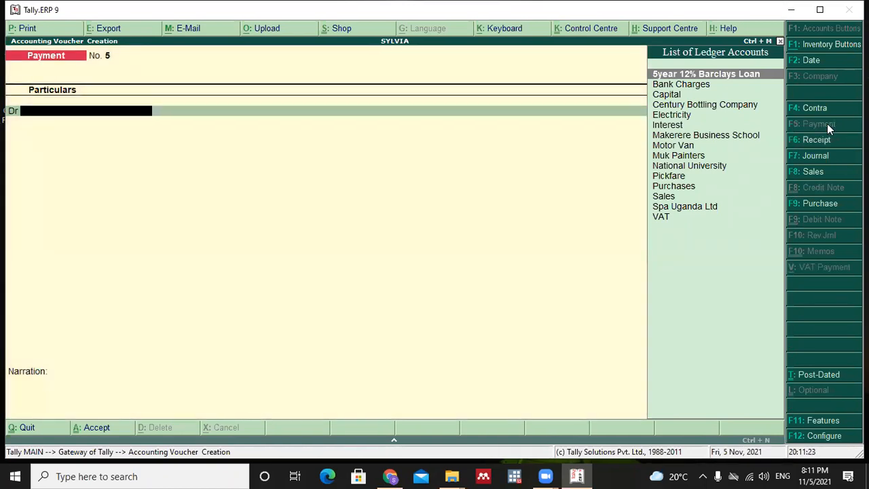
key(Down)
key(Return)
text(5100)
key(Return)
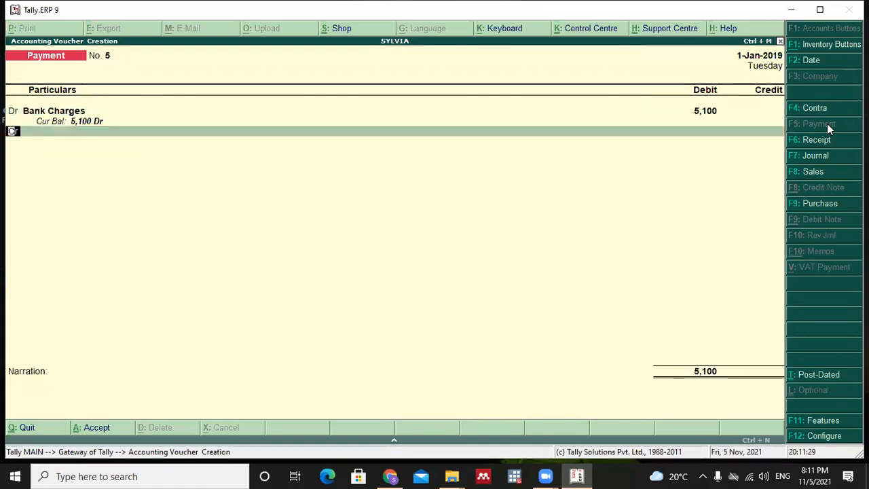
Choose Barclays Bank as the ledger credited for the bank charges of 5,100
key(Return)
text(bar)
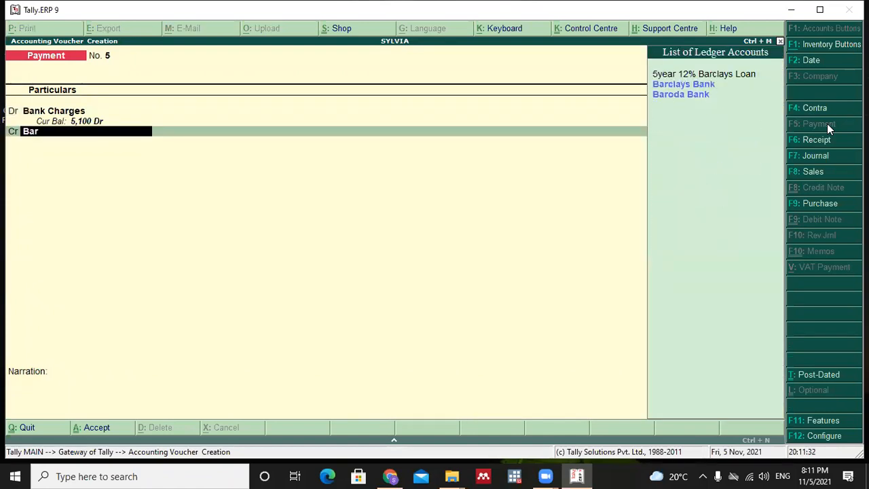
key(Down)
key(Down)
key(Up)
key(Return)
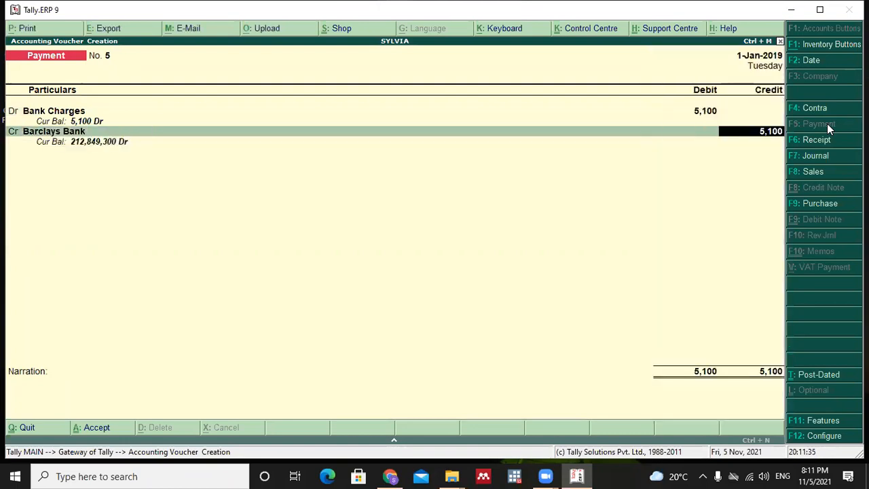
Credit Barclays Bank with 5,100 for the bank charges and accept the Cheque allocation without instrument details
key(Return)
key(Return)
key(Return)
key(Return)
key(Return)
key(Return)
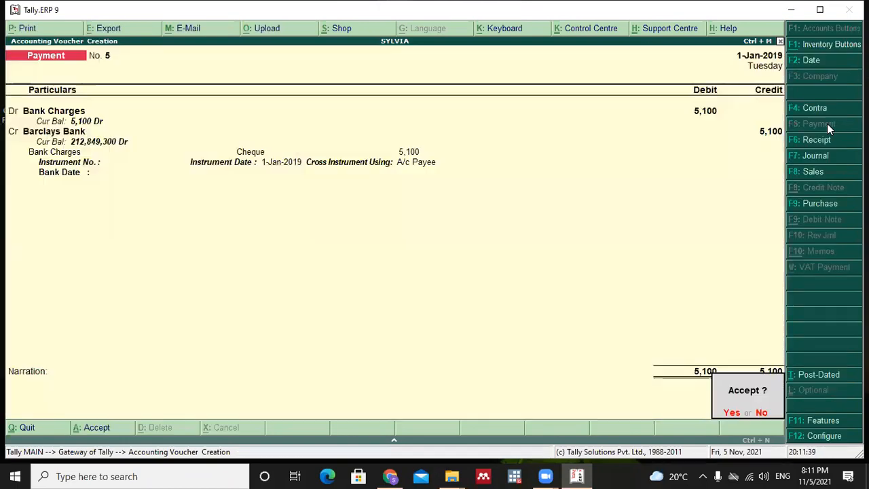
Return to the unsaved payment voucher, enter the narration "Being payment made for bank charges" and save it
key(n)
key(Return)
key(Return)
key(Return)
key(Return)
key(Return)
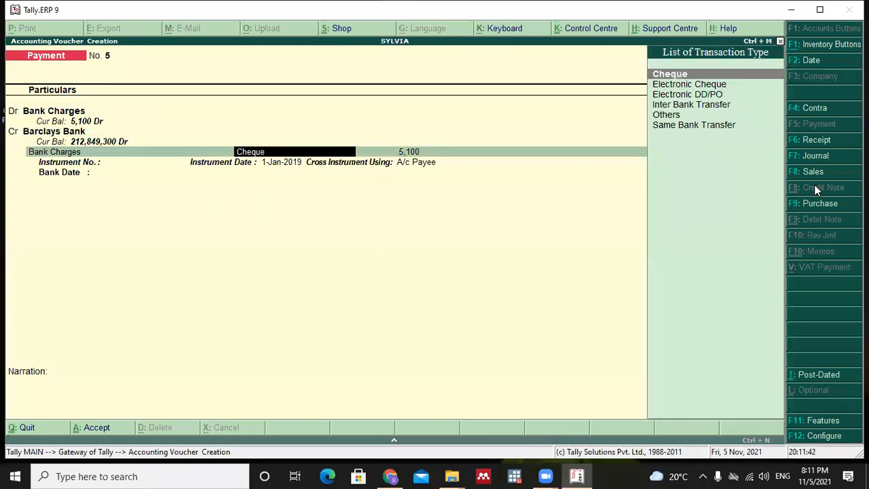
key(Return)
key(Return)
key(Return)
key(Return)
key(Return)
text(B)
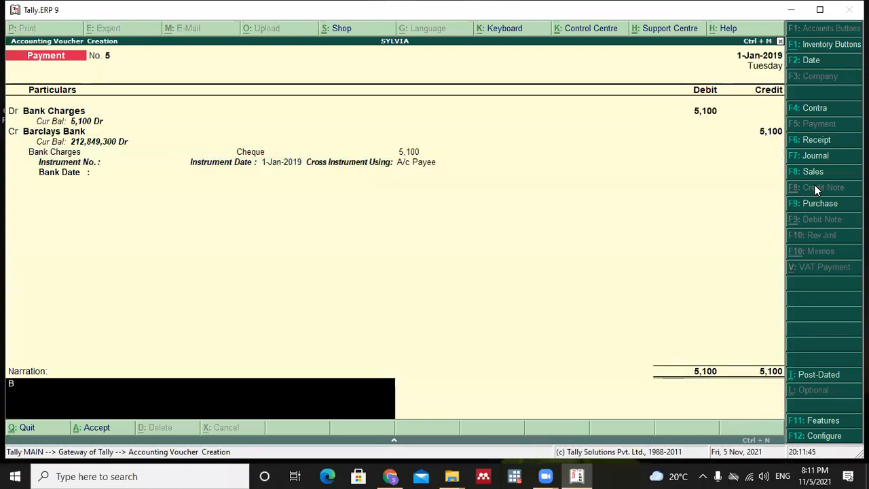
text(eing paymen)
text(t ma)
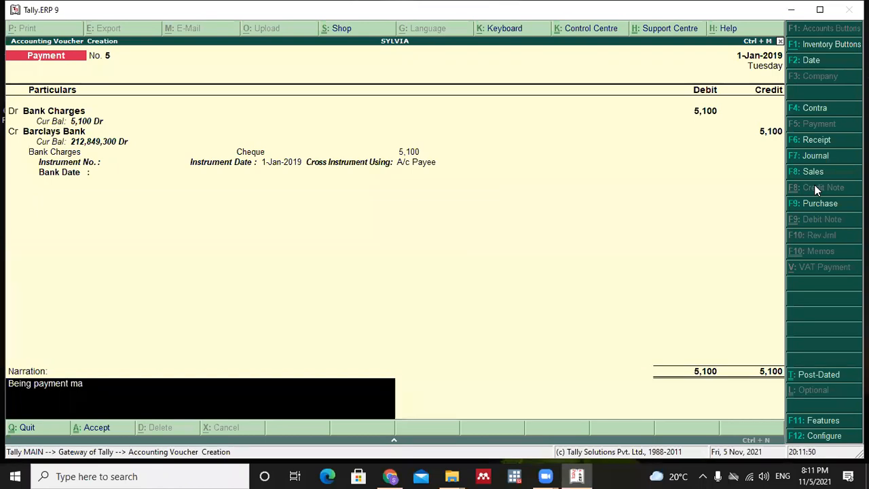
text(de for bank charges)
key(Return)
key(Return)
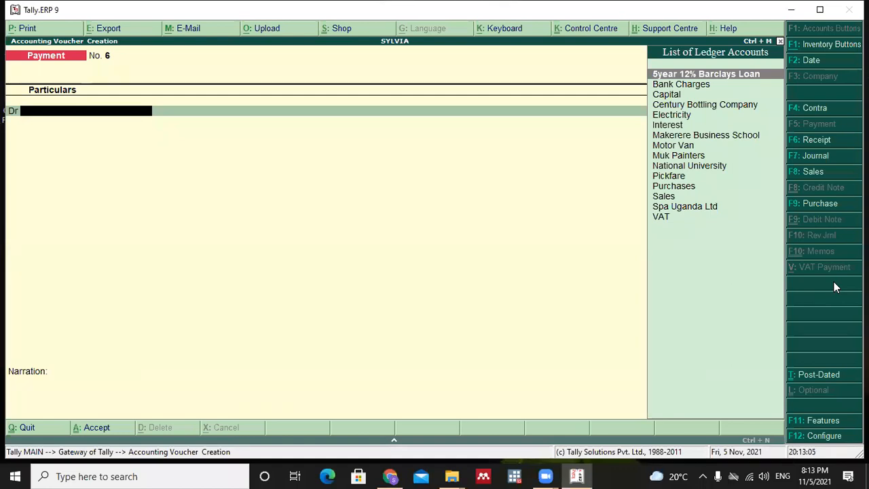
Quit voucher creation and display the company's Trial Balance
key(Escape)
key(y)
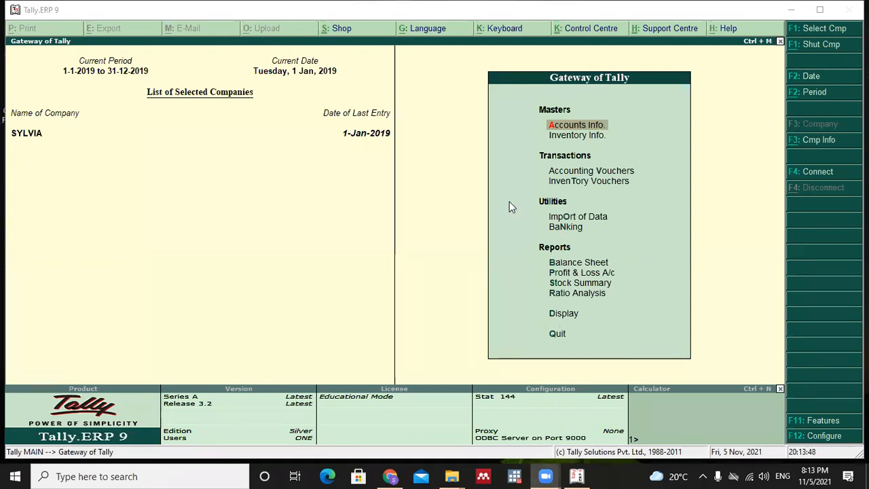
click(563, 315)
click(562, 315)
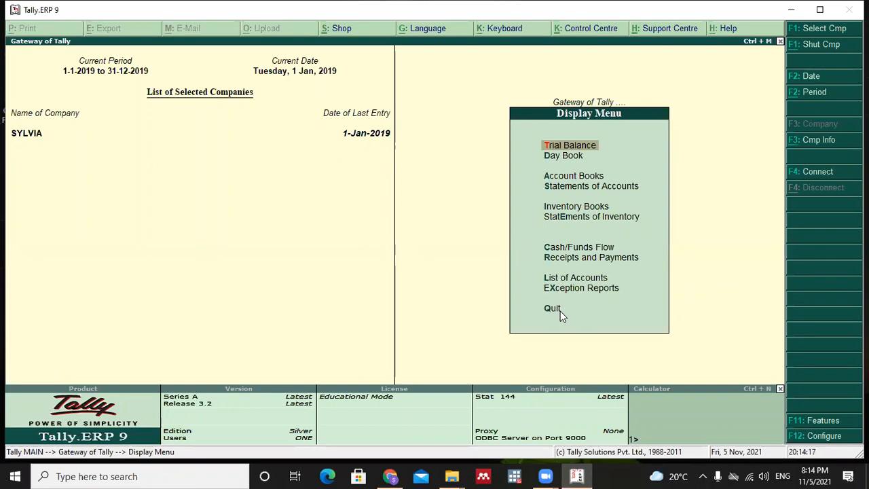
key(Return)
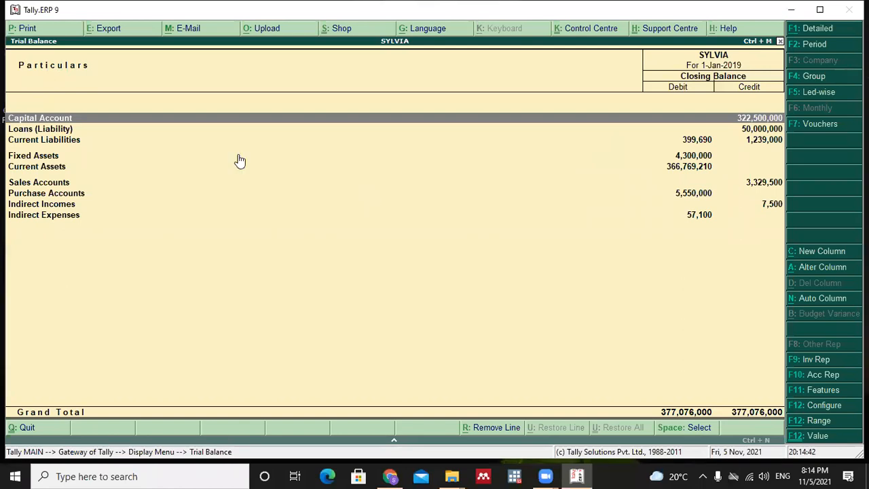
Examine the Current Liabilities, Fixed Assets and Current Assets group summaries in the Trial Balance
key(Down)
key(Down)
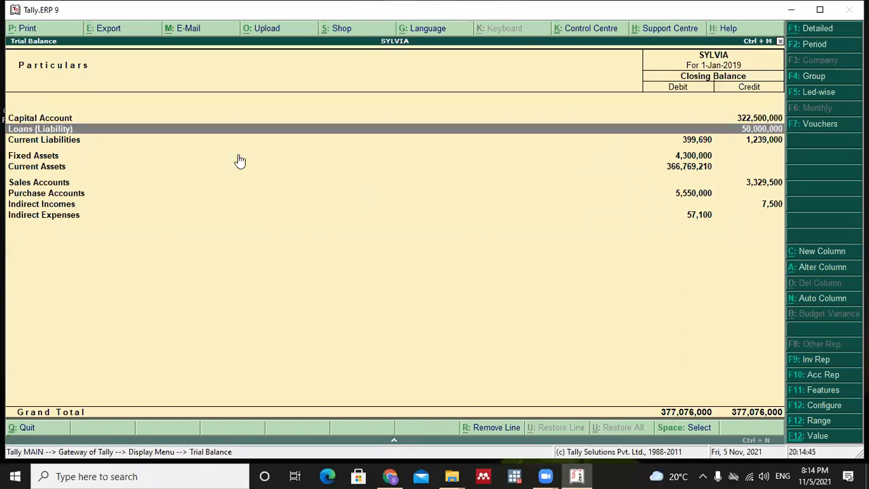
key(Return)
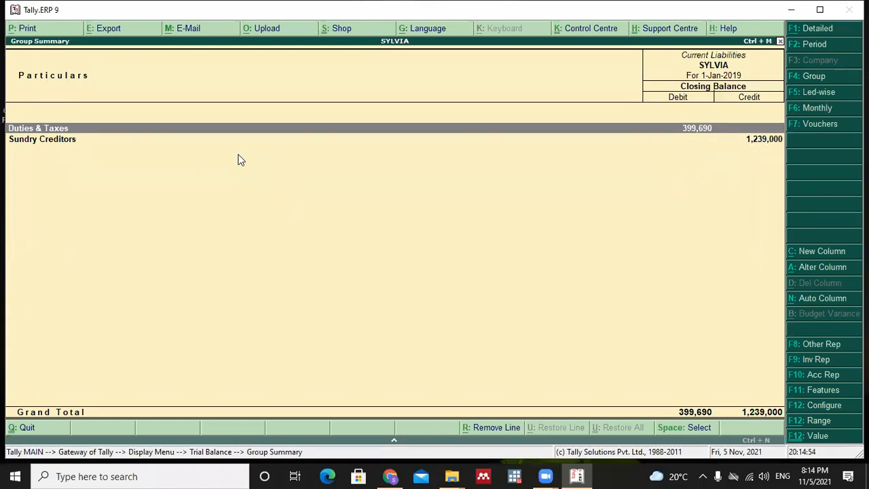
key(Escape)
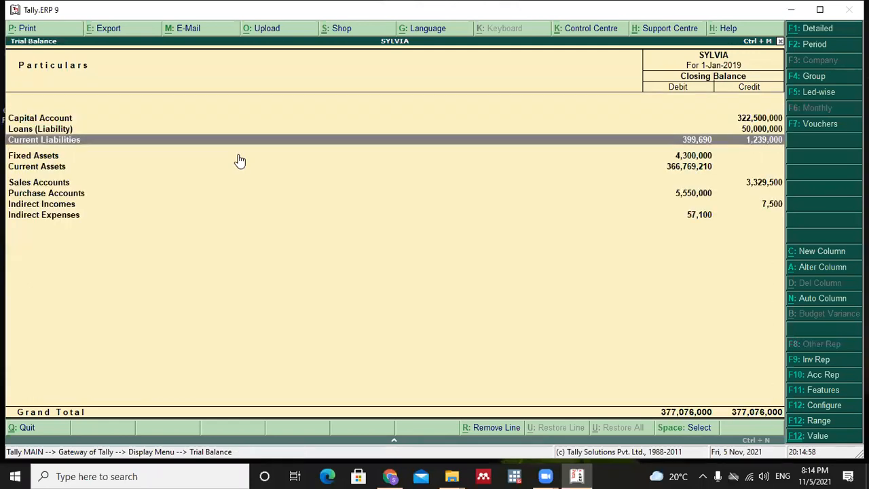
click(239, 161)
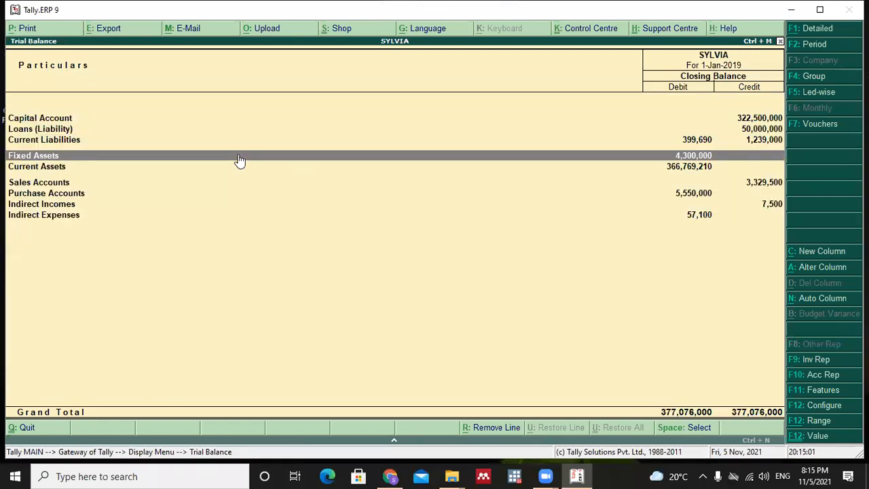
click(239, 160)
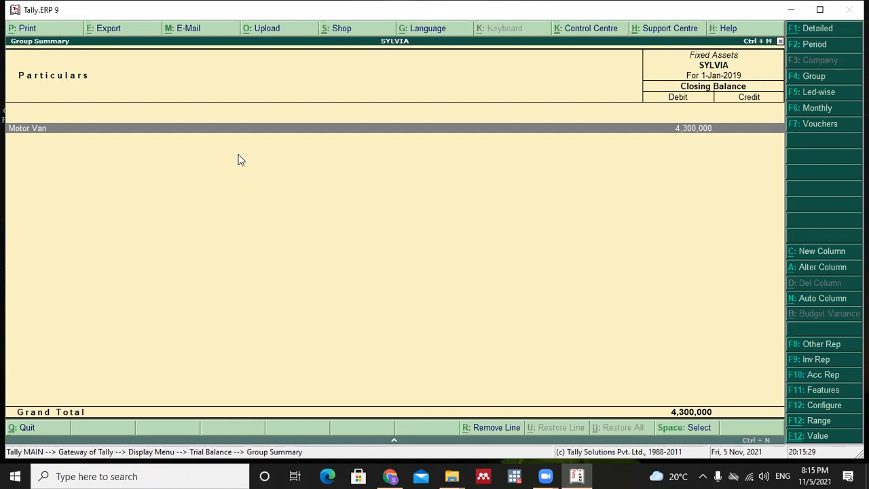
key(Escape)
key(Down)
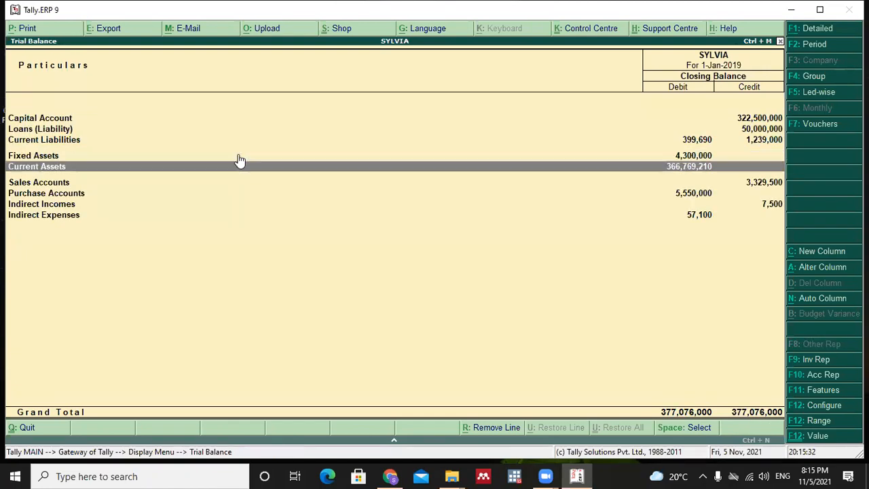
key(Return)
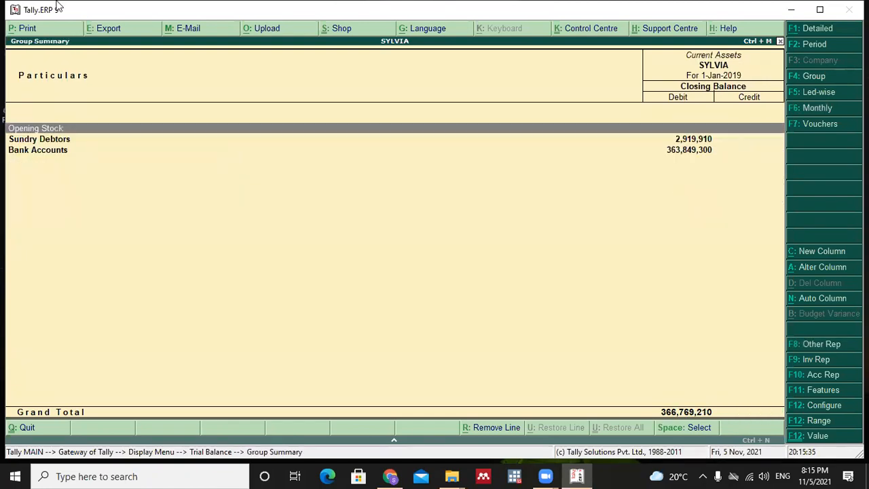
key(Down)
key(Down)
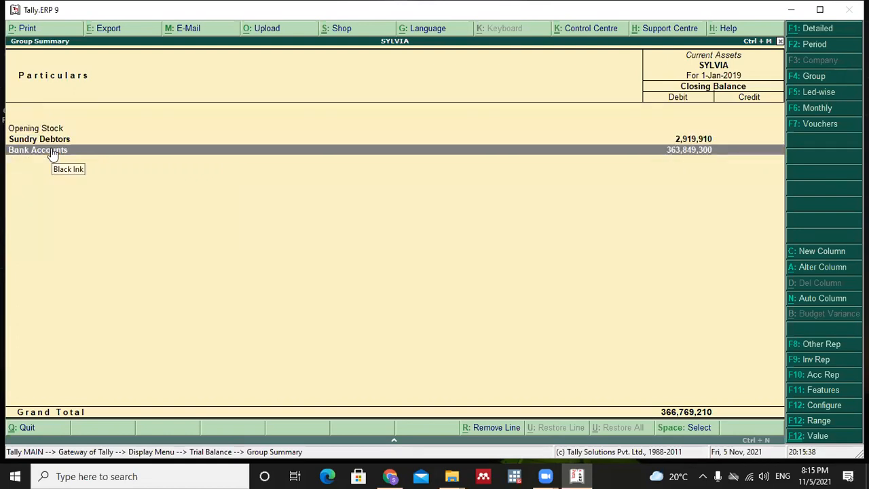
key(Escape)
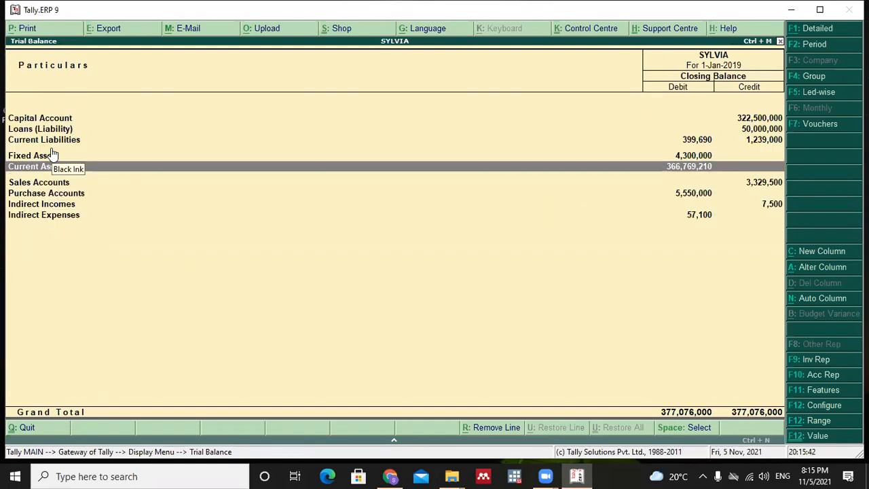
Examine the details of the Sales Accounts, Indirect Incomes and Indirect Expenses in the Trial Balance
key(Down)
key(Return)
key(Escape)
key(Down)
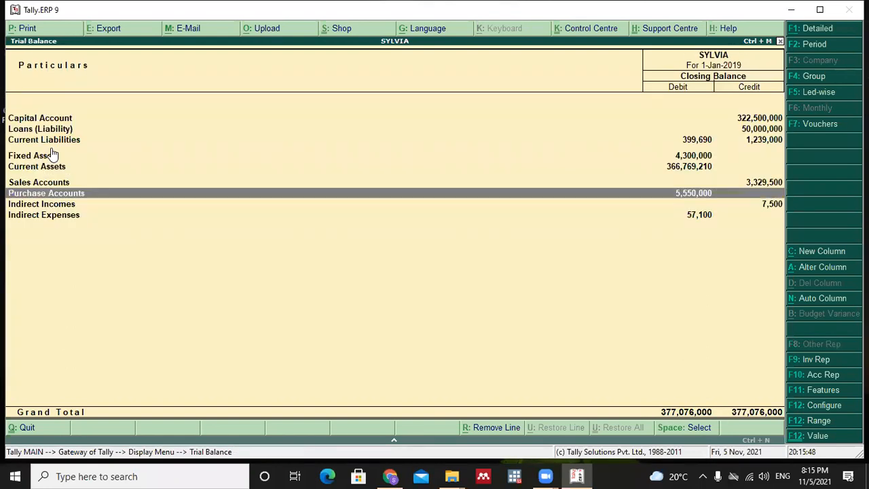
key(Down)
key(Return)
key(Escape)
key(Down)
key(Return)
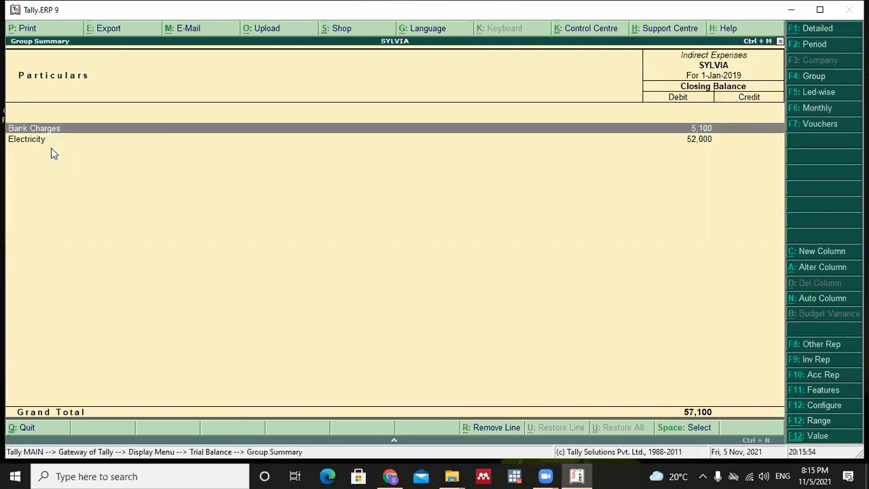
key(Escape)
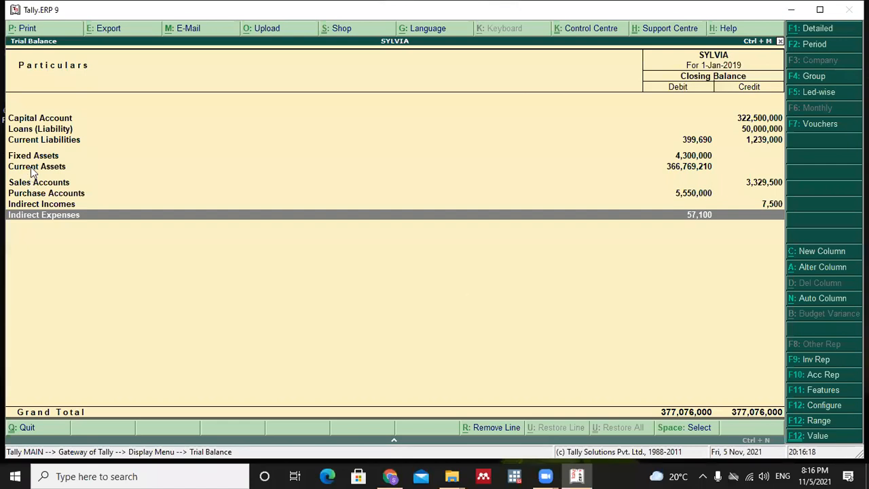
Drill down from Current Assets through Bank Accounts to the January ledger vouchers of Barclays Bank
key(Up)
key(Up)
key(Up)
key(Up)
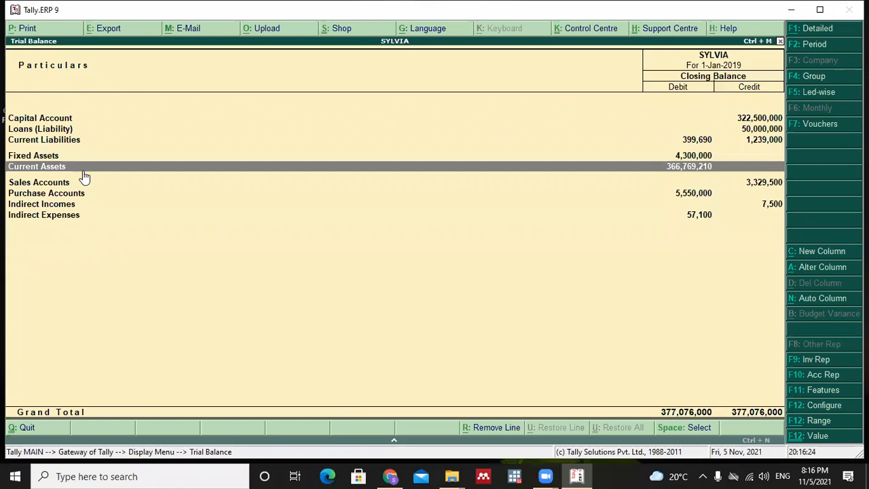
key(Return)
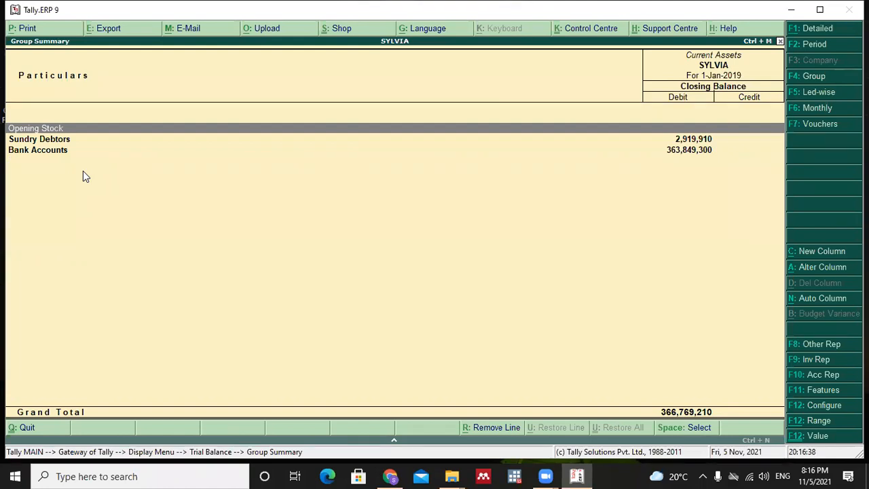
key(Down)
key(Down)
key(Return)
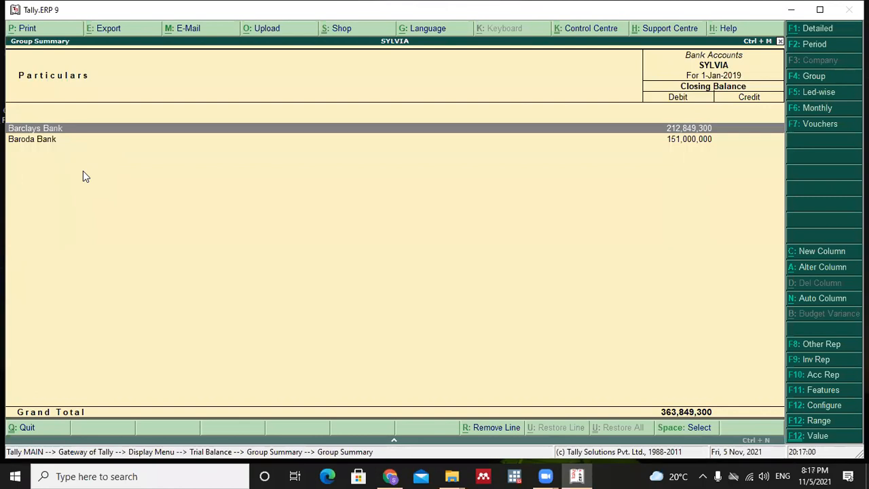
key(Return)
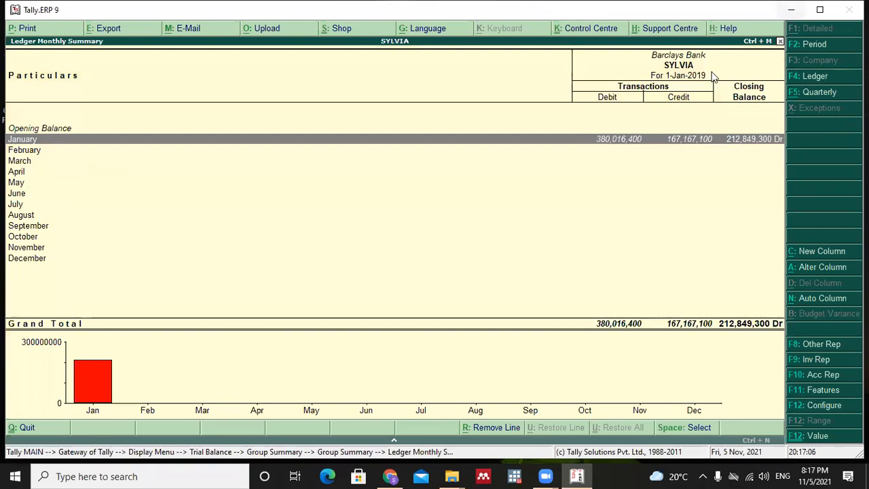
double_click(80, 141)
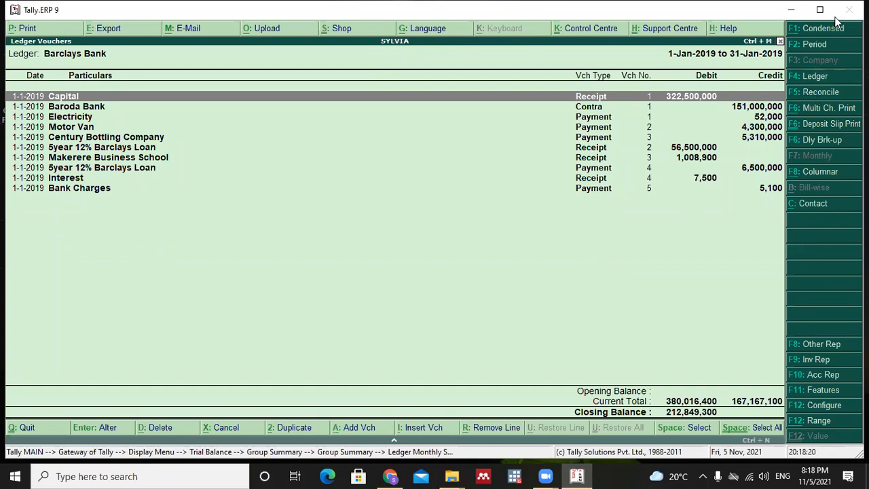
Open the bank reconciliation for Barclays Bank and set the Capital receipt's bank date to 1-1-2019
click(817, 94)
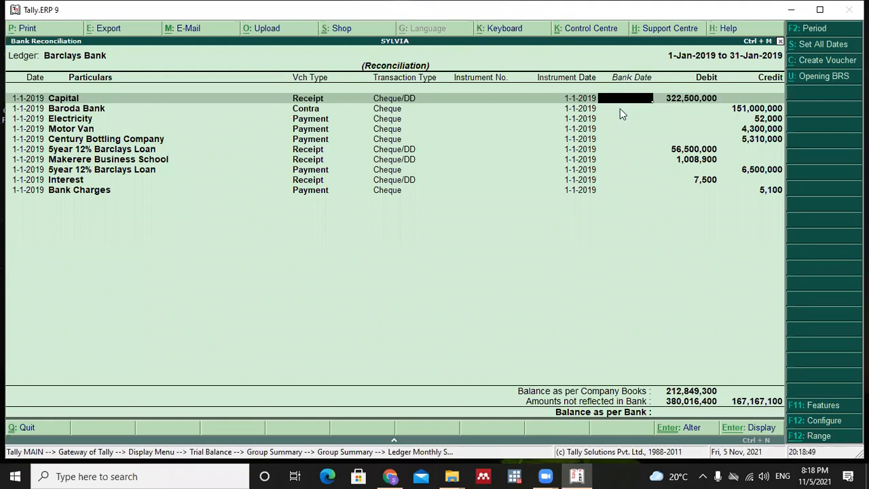
text(1-1-2019)
click(630, 101)
key(Return)
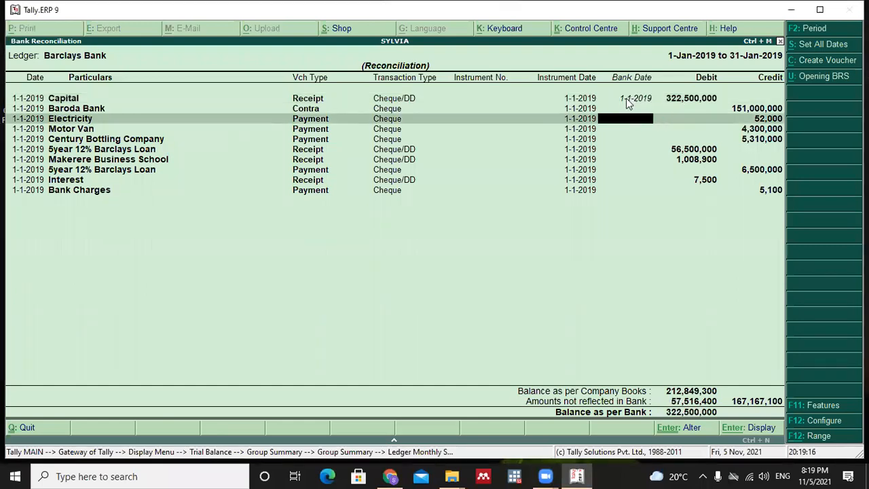
click(628, 100)
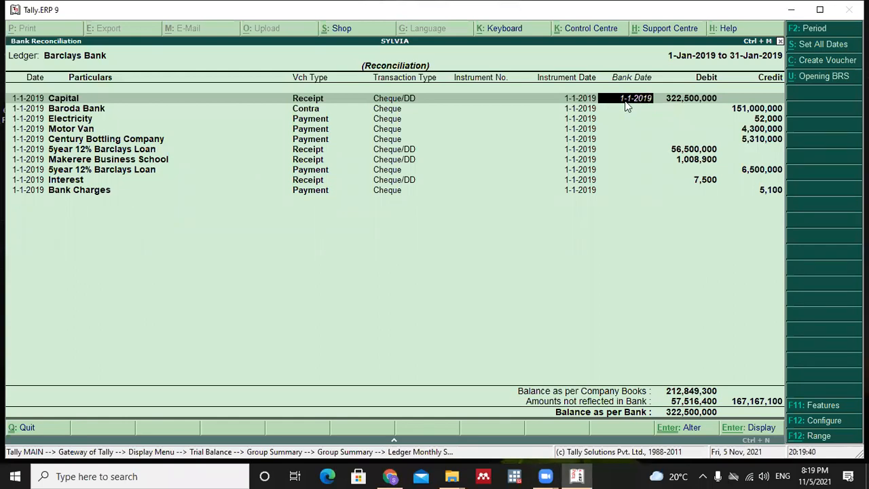
Set all bank dates in the reconciliation to 1-1-2019 and save the reconciliation
click(834, 49)
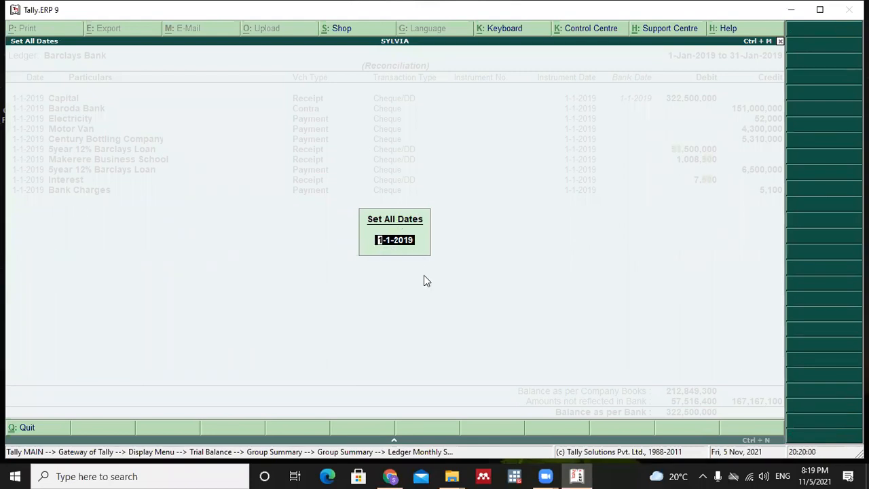
key(Return)
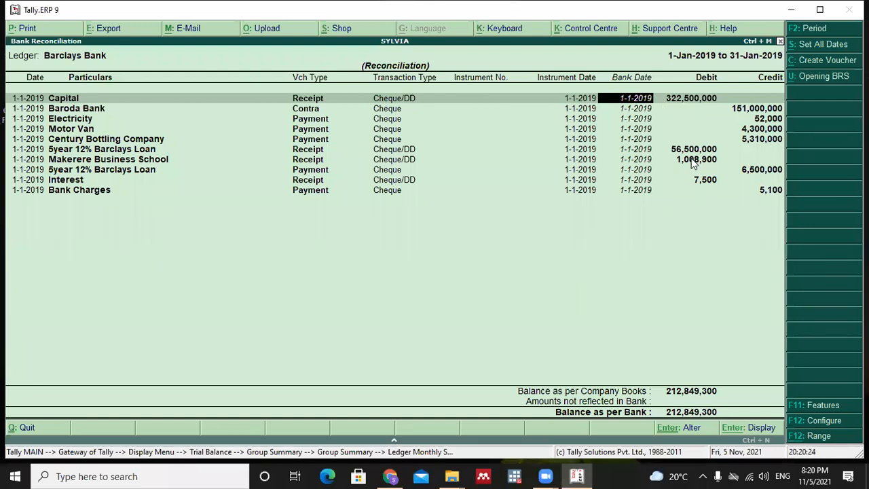
key(Return)
key(Return)
key(Return)
key(Return)
key(Return)
key(Return)
key(Return)
key(Return)
key(Return)
key(Return)
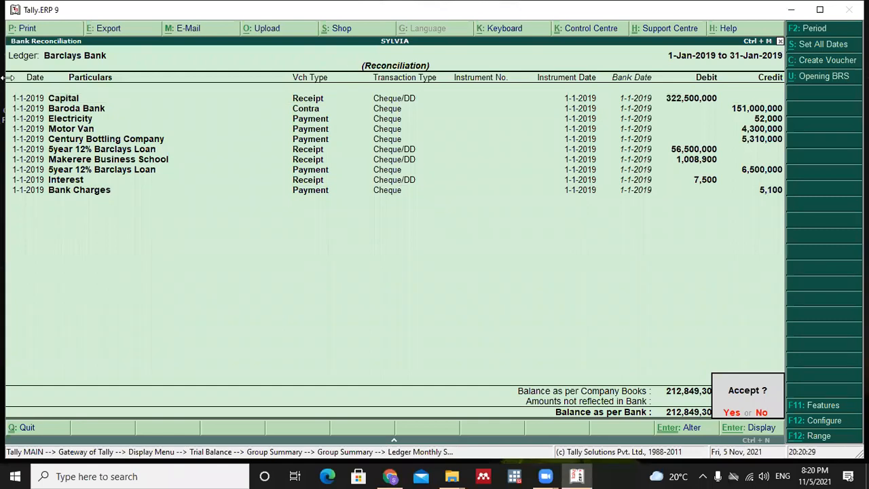
key(Return)
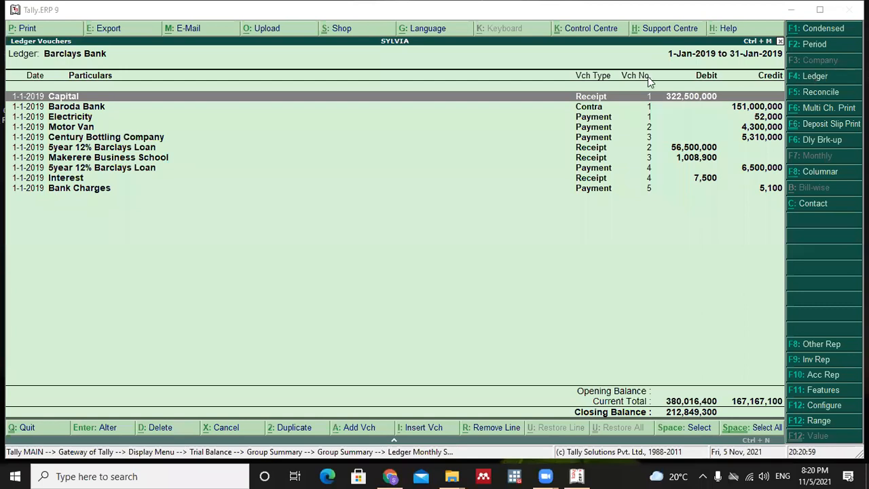
Close the Barclays Bank ledger vouchers and leave the reports to return to the Gateway menu
key(Down)
key(Down)
key(Down)
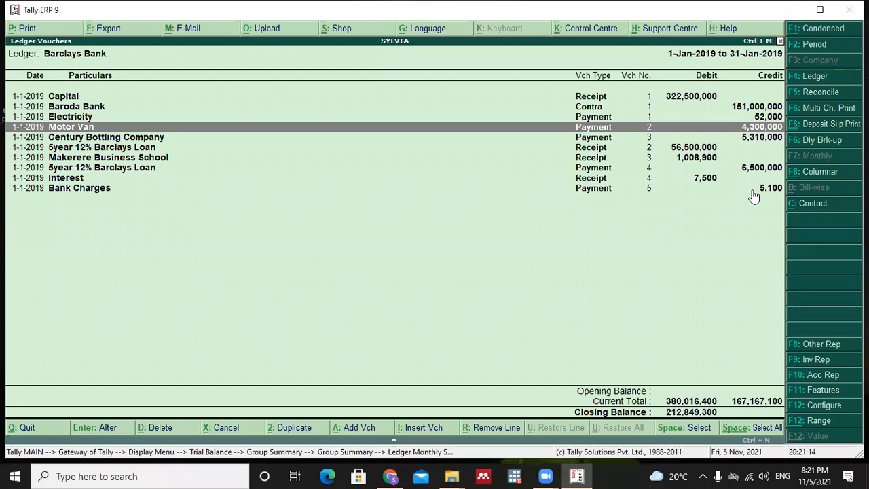
key(Escape)
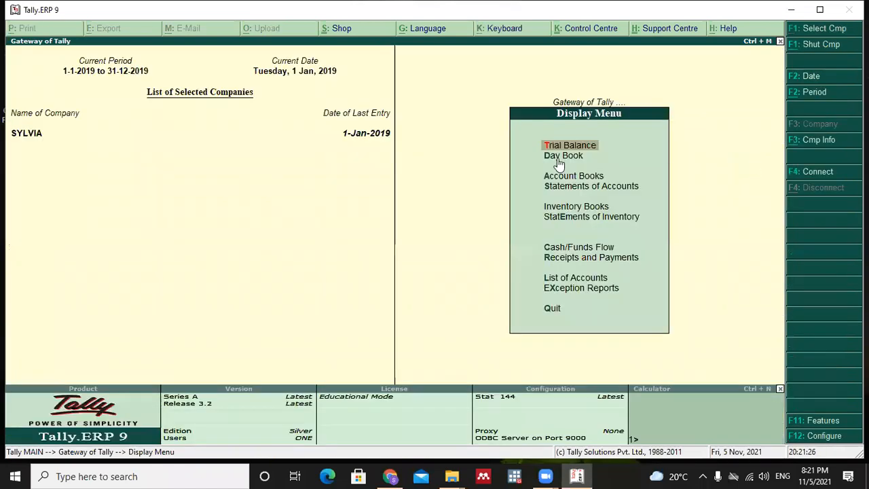
key(Escape)
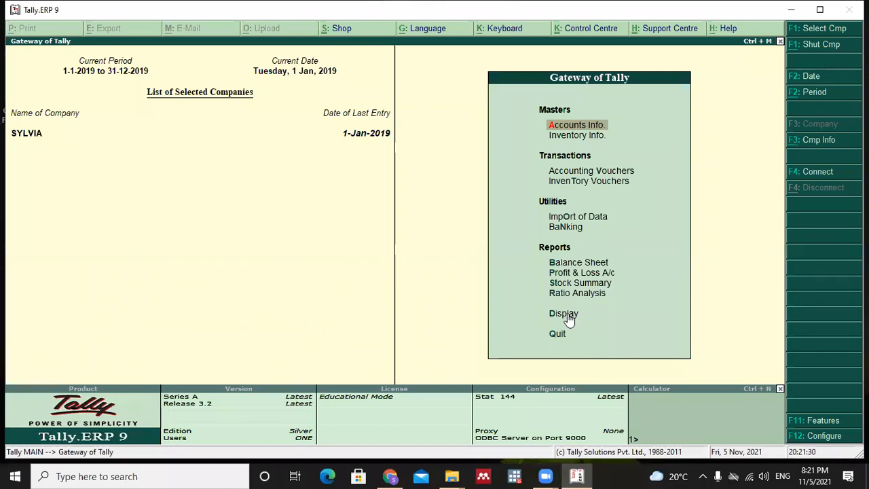
Open the Trial Balance from the Display Menu and drill down into the Current Assets group summary
click(573, 316)
key(Return)
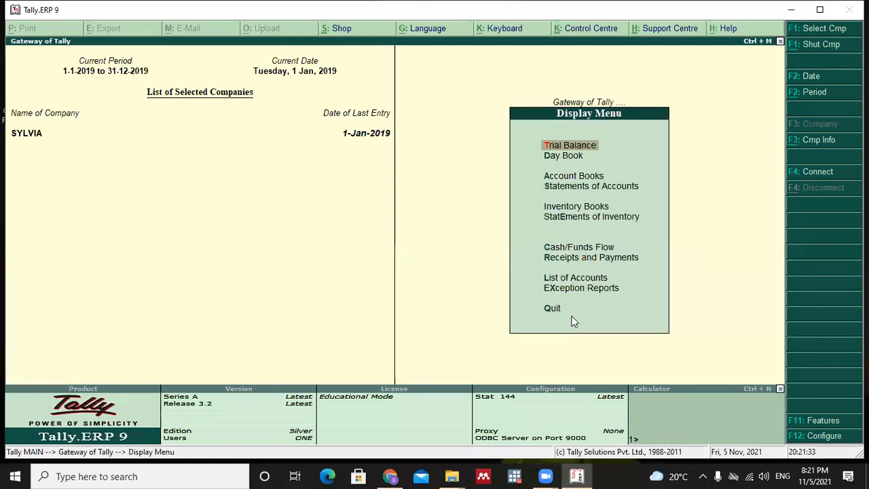
key(Return)
key(Down)
key(Down)
key(Down)
key(Down)
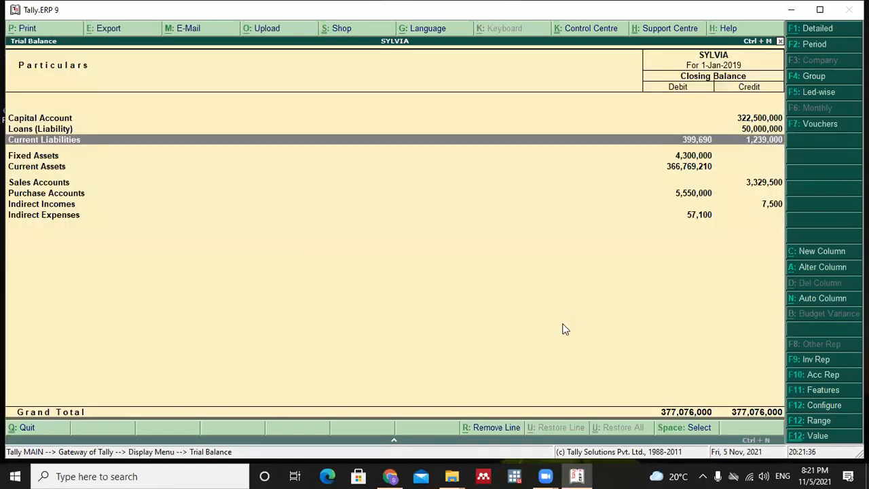
key(Return)
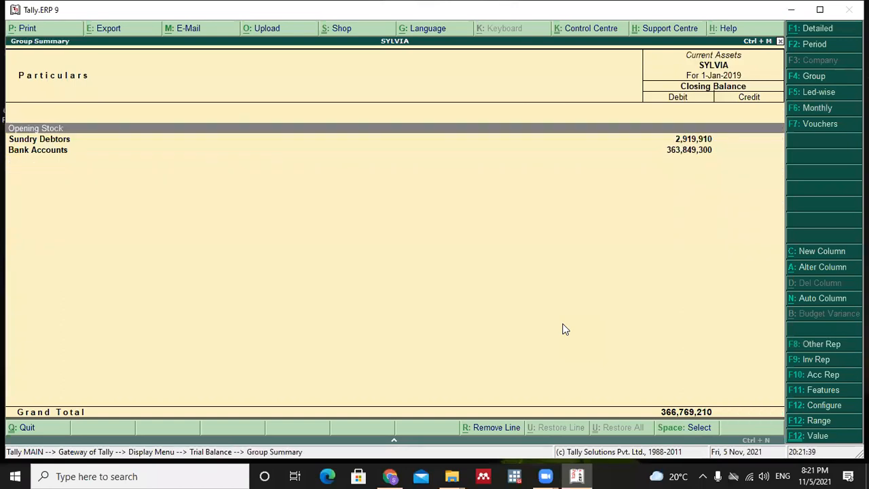
Drill down through Bank Accounts to the January vouchers of Barclays Bank and open the ledger's bank reconciliation
key(Down)
key(Down)
key(Return)
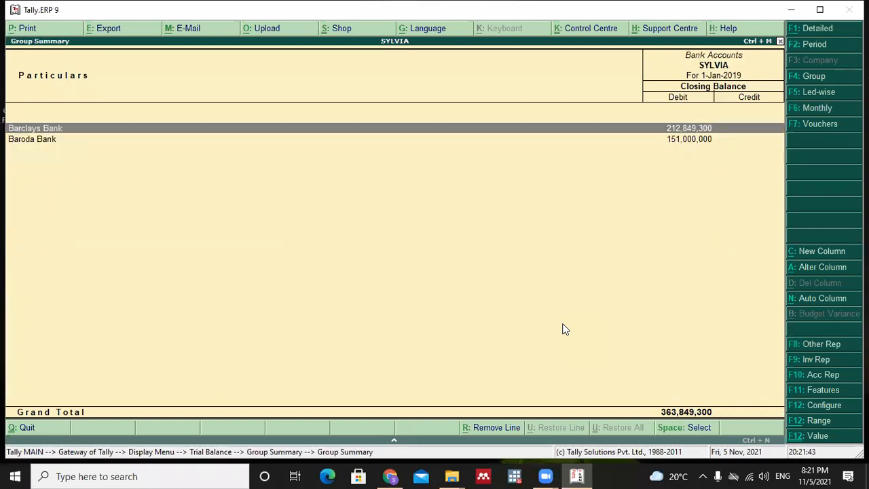
key(Return)
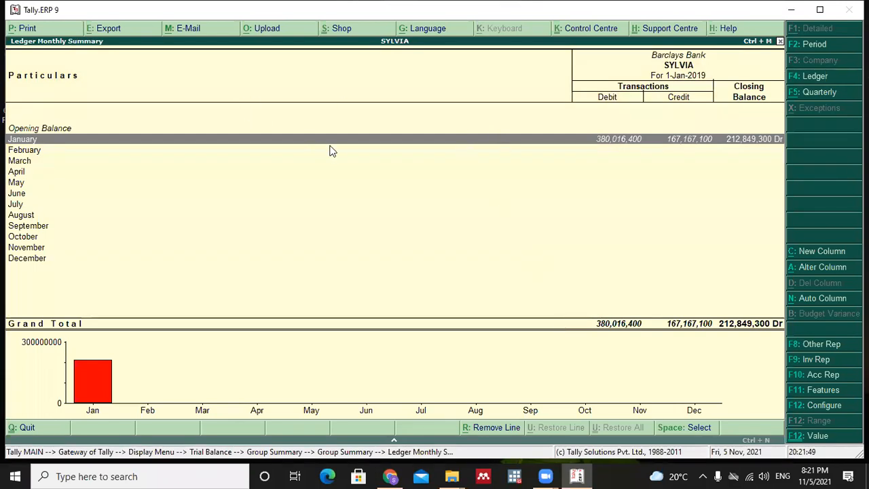
key(Return)
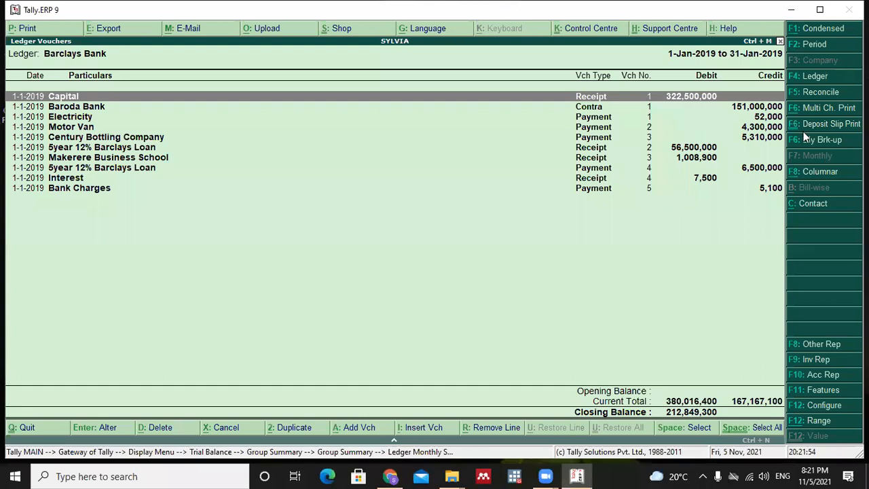
click(823, 93)
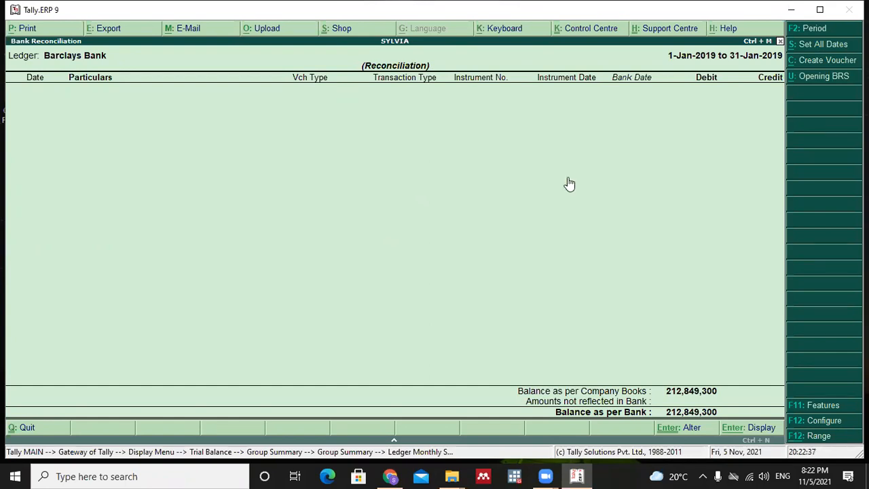
Close the Barclays Bank reconciliation and leave the Trial Balance reports to return to the Gateway menu
key(Escape)
key(Escape)
key(Escape)
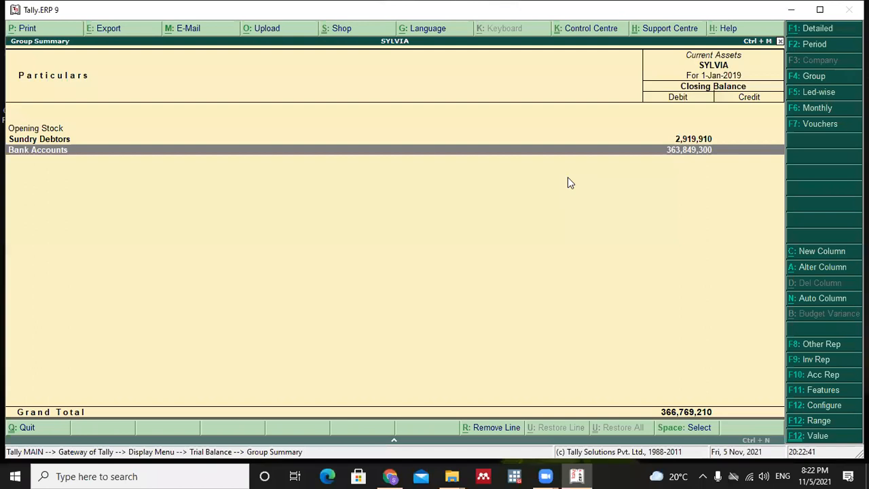
key(Escape)
key(Escape)
key(Escape)
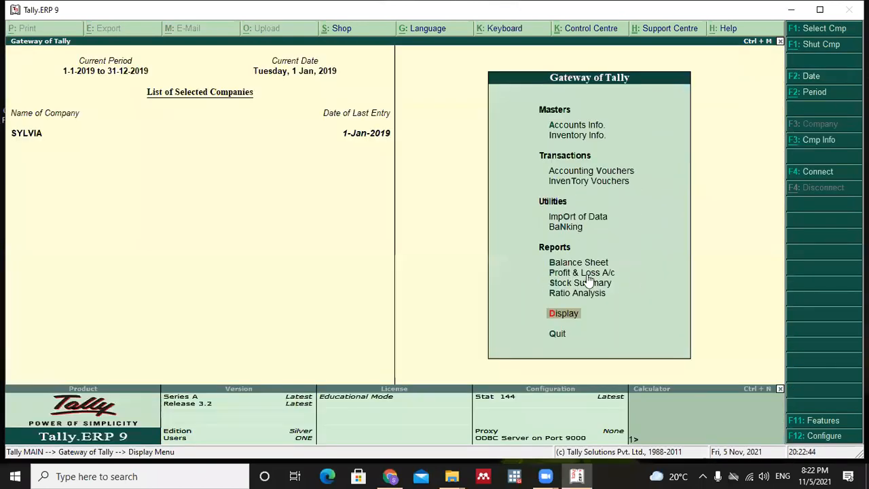
Open the Balance Sheet, examine the breakdown of Current Liabilities, and return to the Gateway menu
click(564, 263)
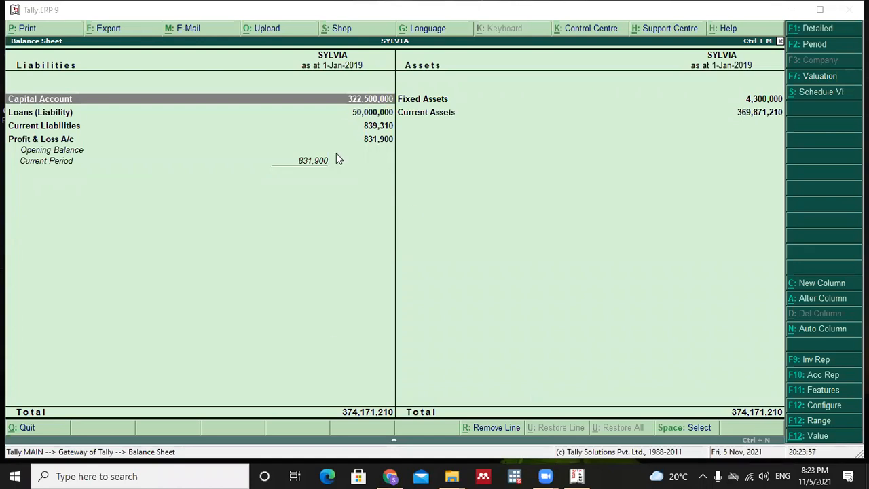
click(370, 128)
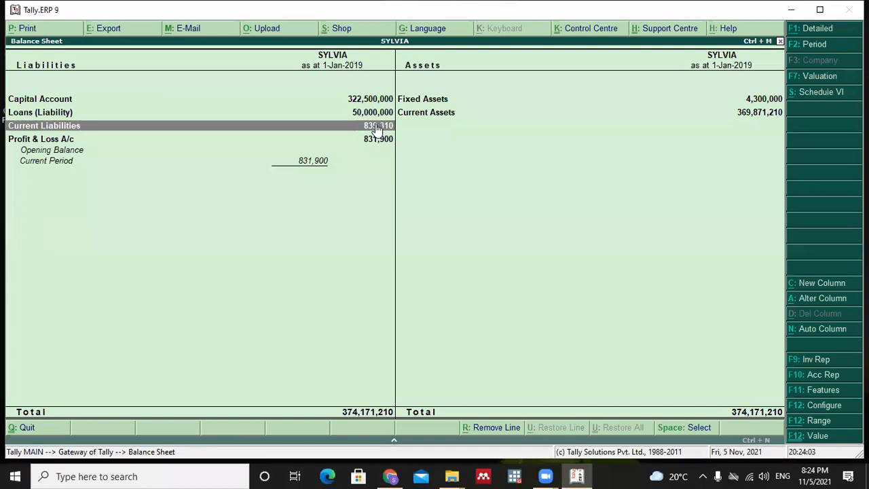
click(378, 129)
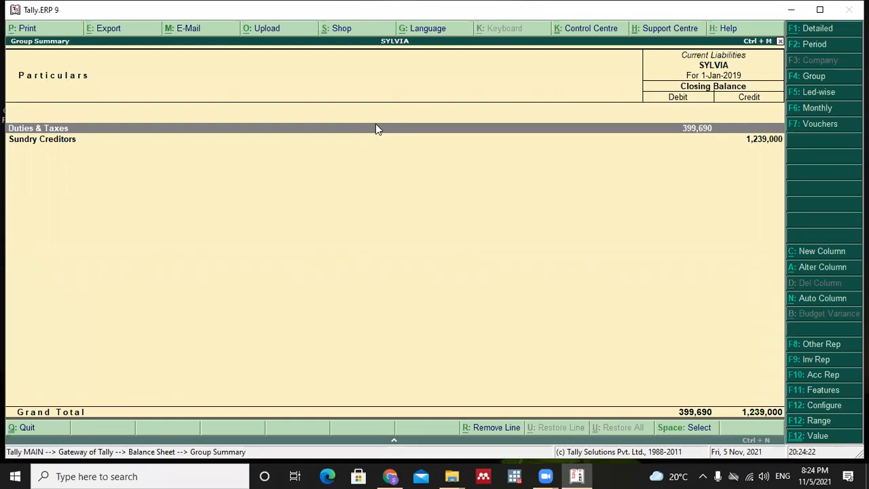
key(Escape)
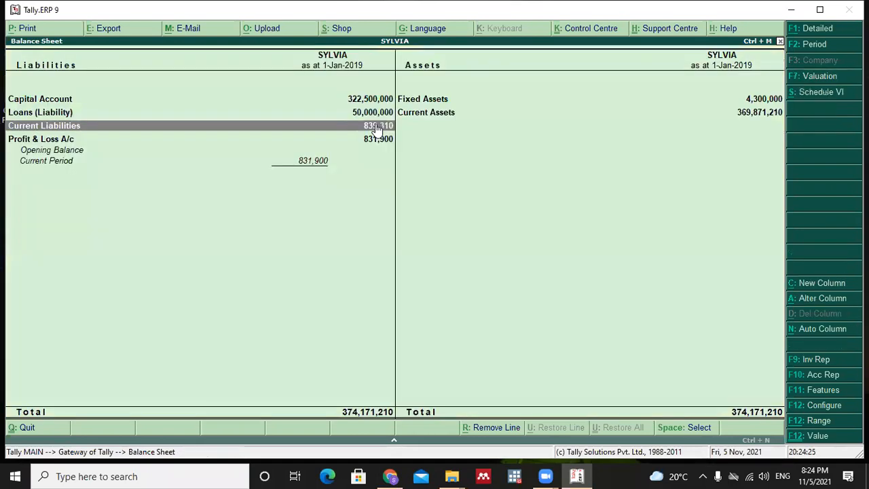
key(Escape)
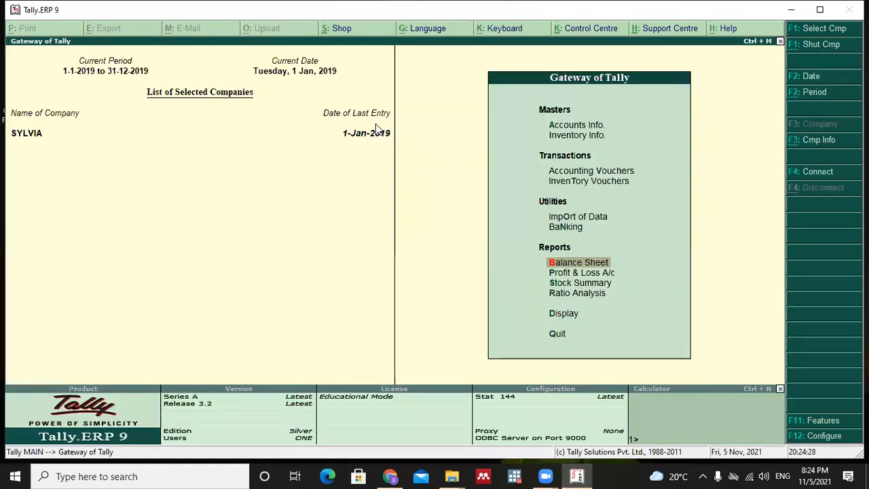
View the Profit & Loss A/c report and return to the Gateway menu
key(Down)
key(Return)
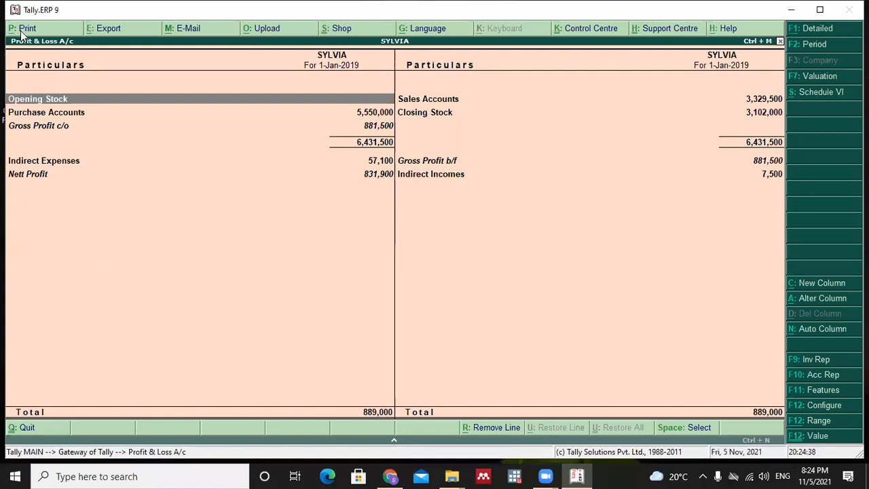
key(Escape)
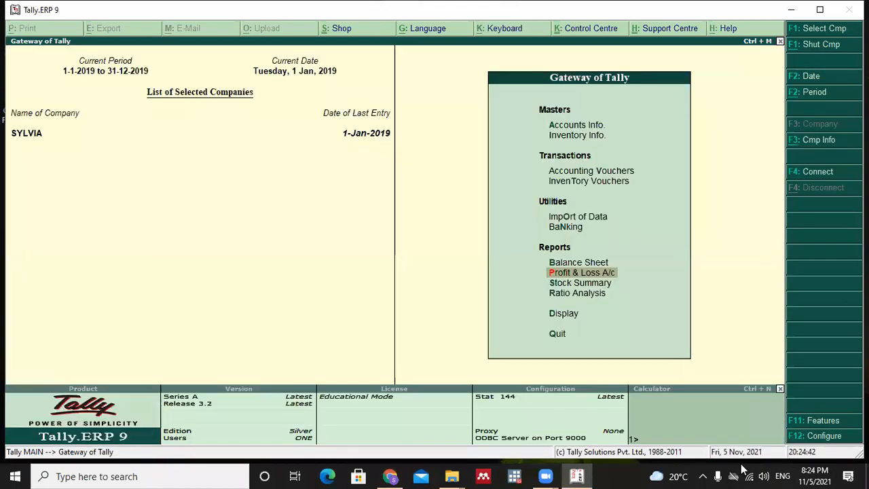
View the principal groups and ratios in the Ratio Analysis report and close it
key(Down)
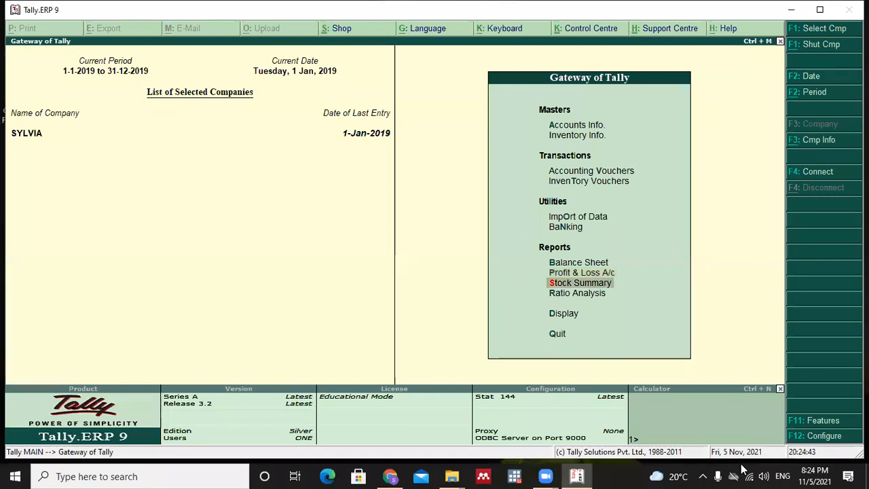
key(r)
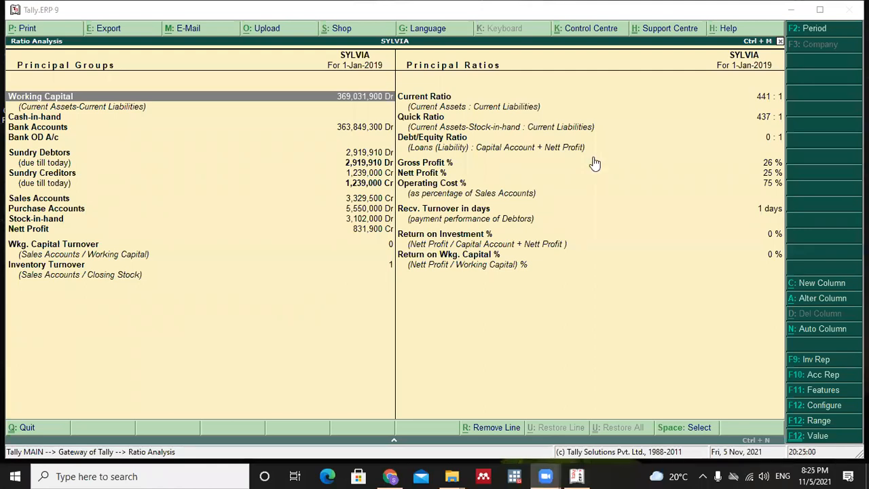
key(Down)
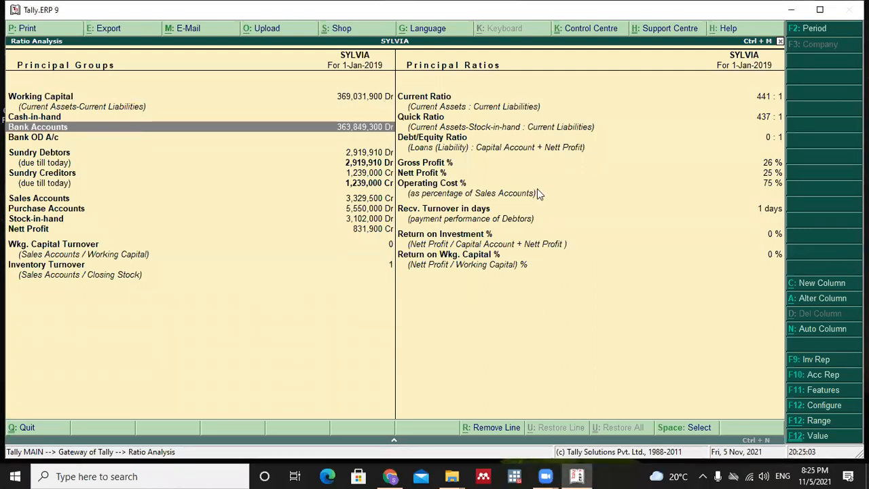
key(Escape)
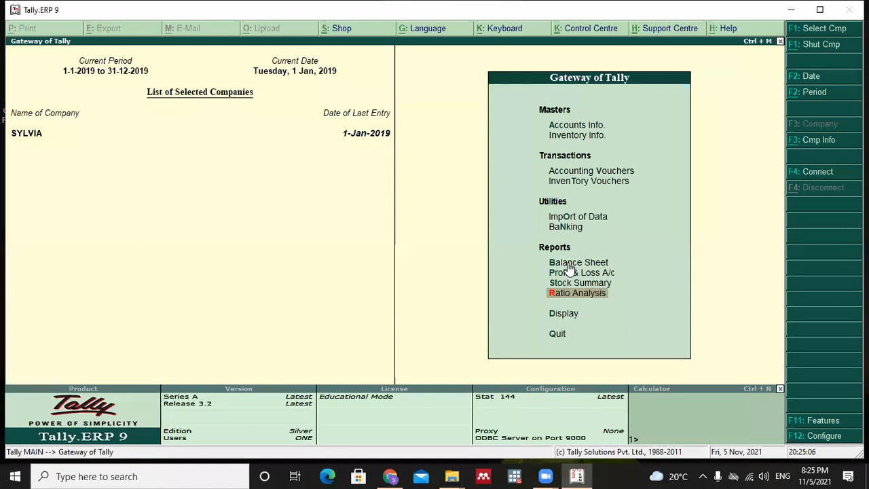
Open the Profit & Loss A/c and drill down from Purchase Accounts to the January vouchers of the Purchases ledger
click(571, 274)
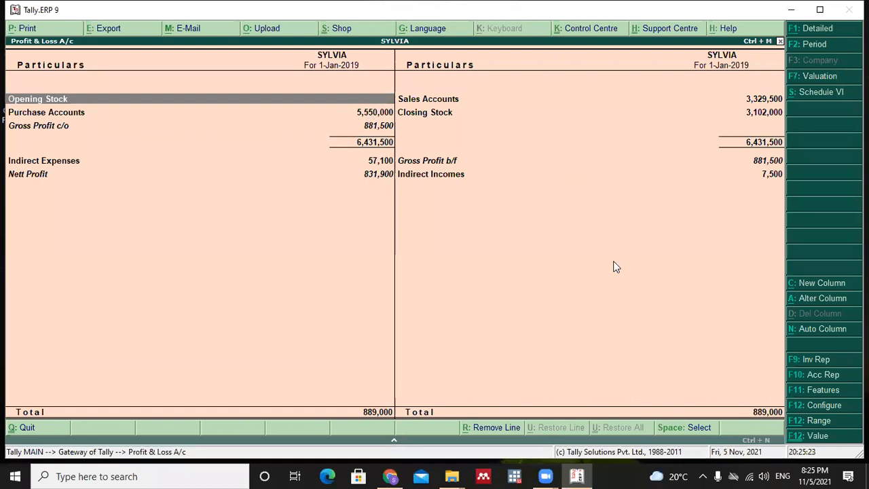
key(Down)
key(Return)
key(Return)
key(Return)
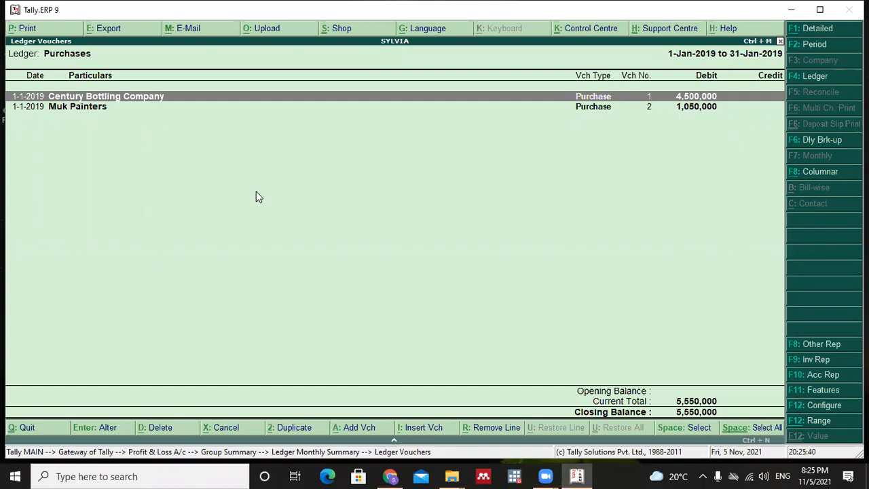
Close the Purchases ledger vouchers and leave the Profit & Loss A/c to return to the Gateway menu
key(Escape)
key(Escape)
key(Escape)
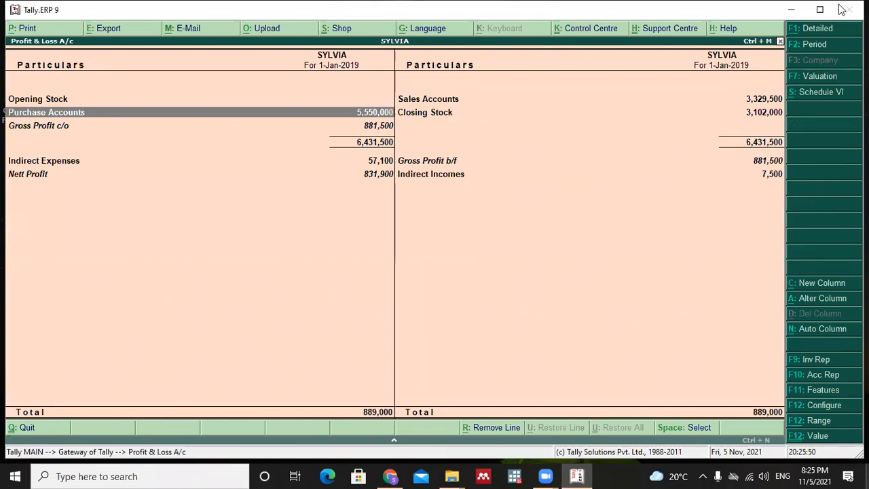
key(Escape)
Reopen the Ratio Analysis report, examine its principal ratios, and return to the Gateway menu
key(Down)
key(Down)
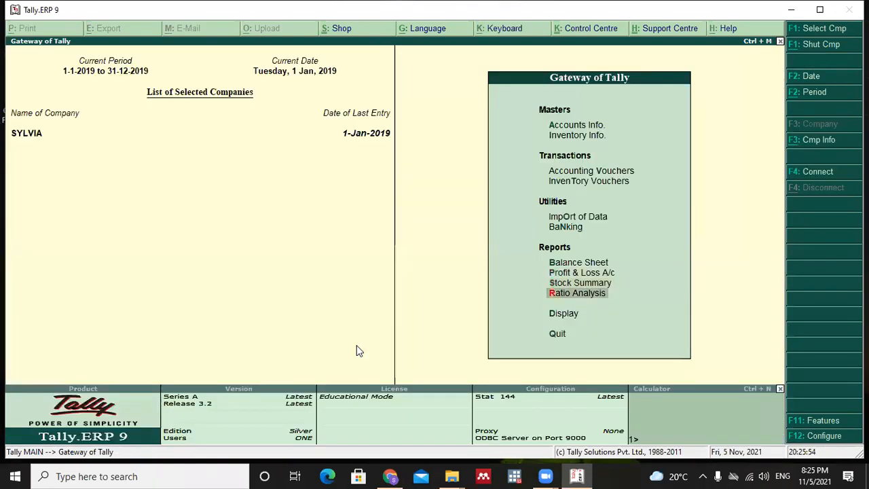
key(Return)
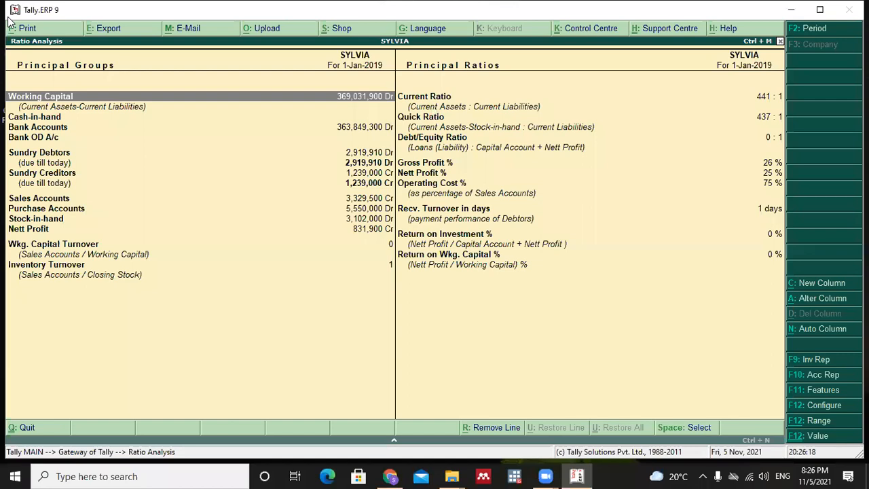
key(Escape)
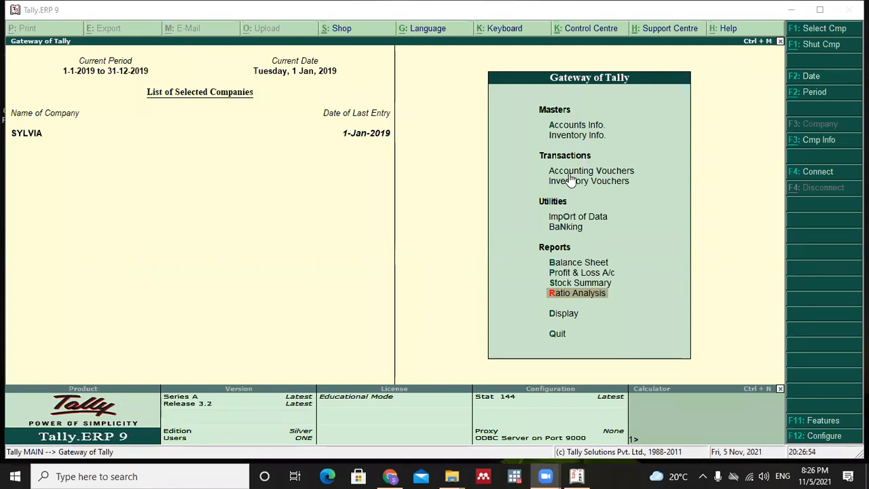
Open the Bank Charges ledger for alteration from the single ledger options in Accounts Info
click(570, 126)
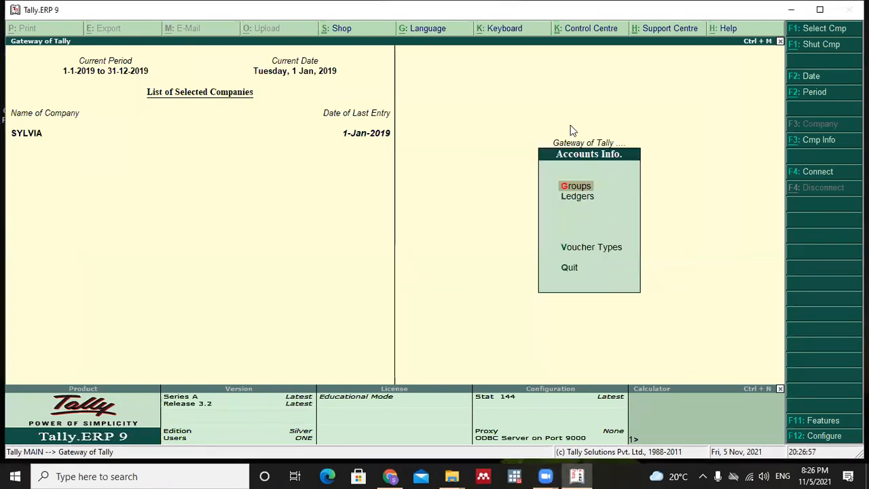
key(Down)
key(Return)
key(Down)
key(Down)
key(Return)
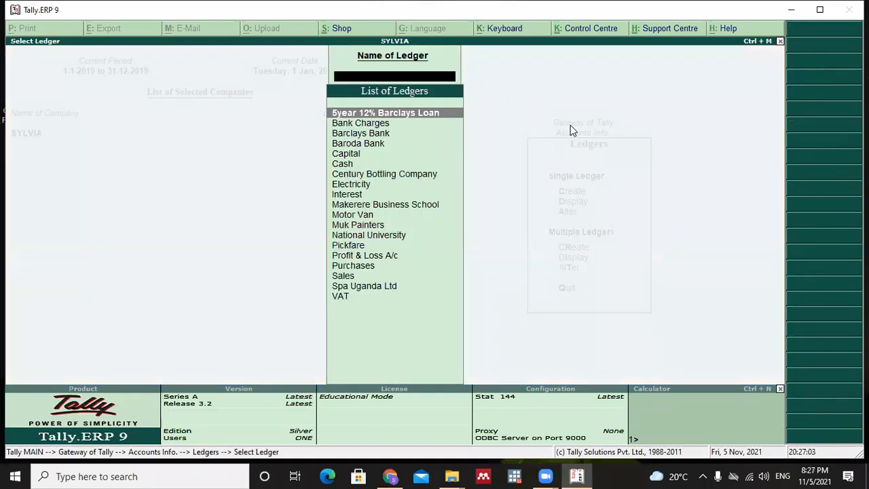
key(Down)
key(Return)
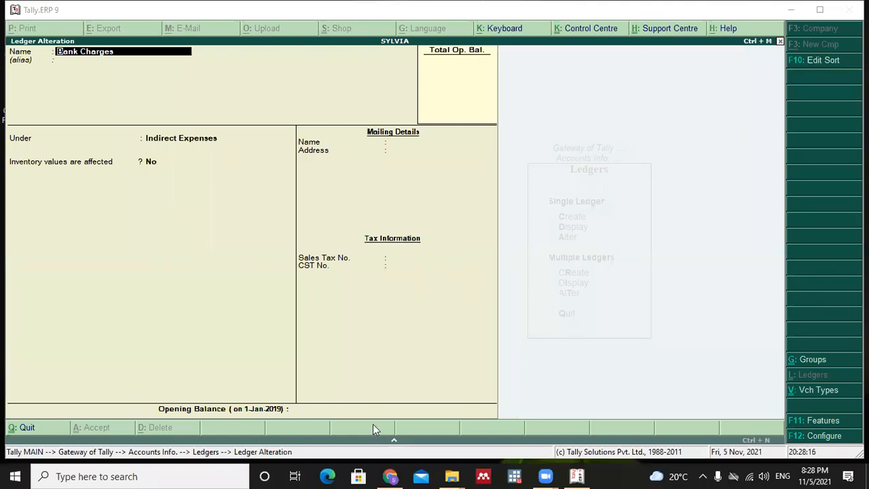
Clear the Bank Charges ledger's name, quit the alteration without saving, and leave the ledger list
key(BackSpace)
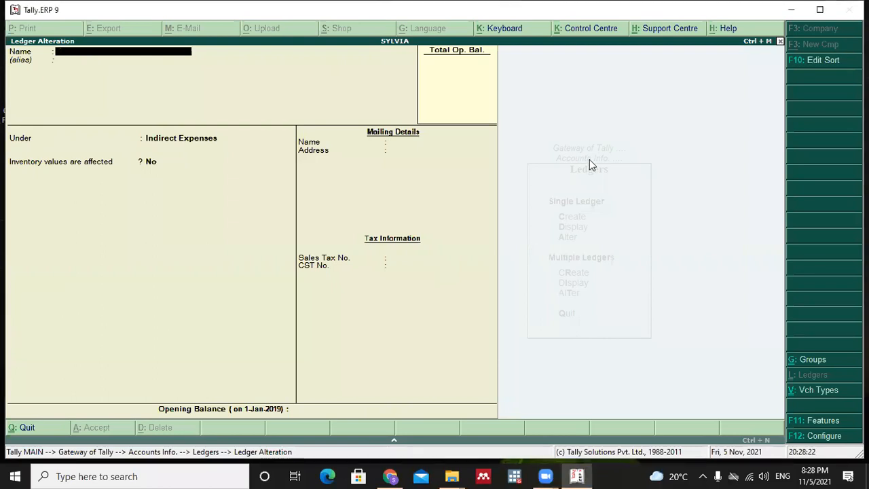
key(Escape)
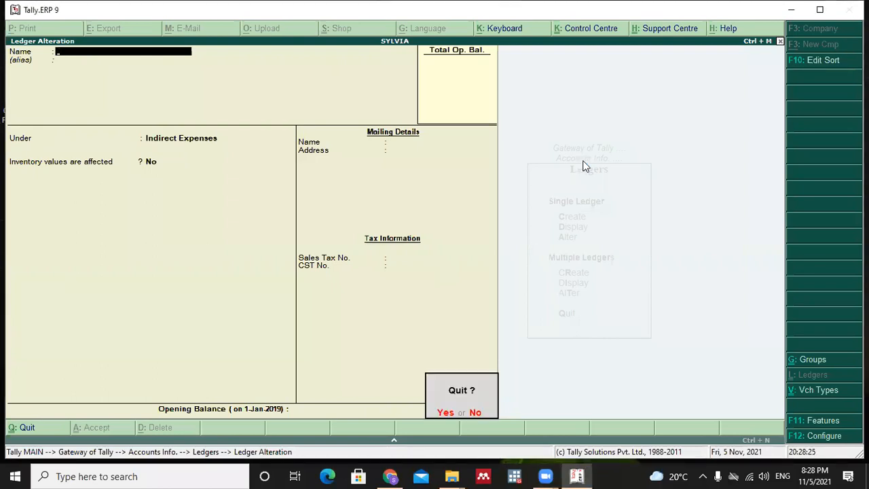
key(y)
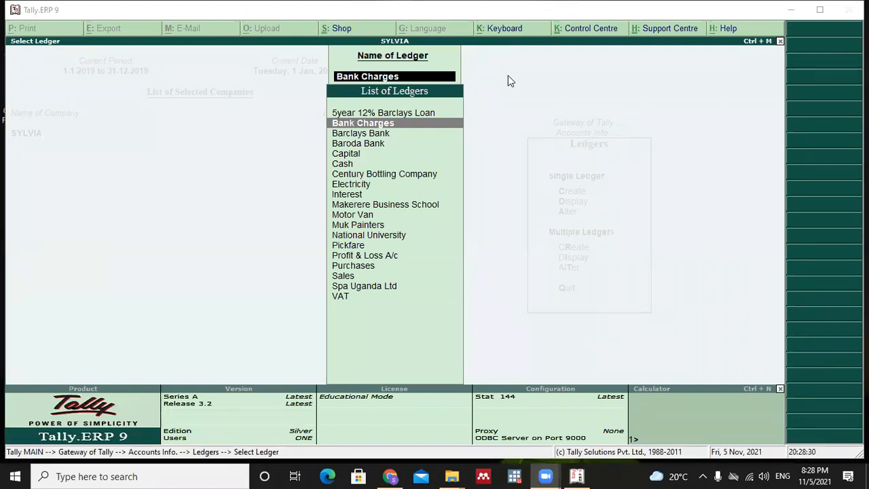
click(490, 114)
key(Escape)
key(Escape)
Open a new Payment voucher to view its list of ledger accounts, and close it without any entry
key(Down)
key(Down)
key(Return)
key(Down)
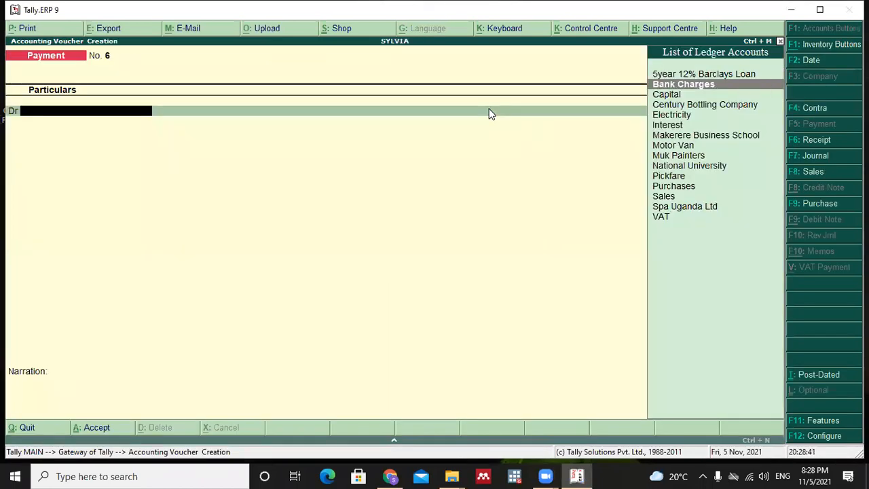
key(Escape)
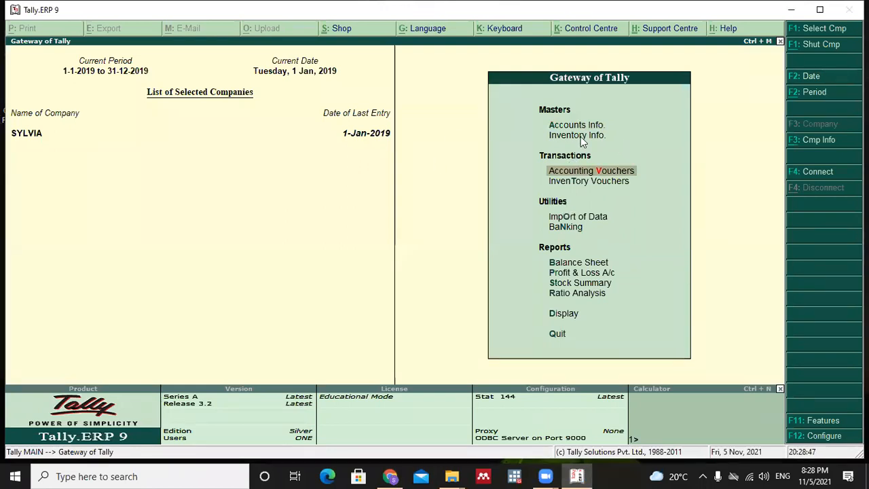
key(Down)
key(Down)
key(Down)
key(Down)
key(Down)
key(Down)
key(Down)
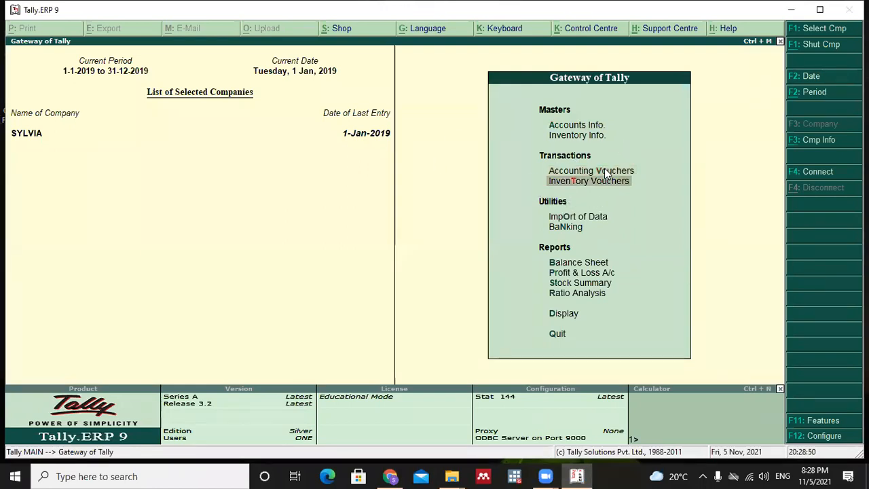
Open the Trial Balance and drill down from Sales Accounts to the January vouchers of the Sales ledger
key(Down)
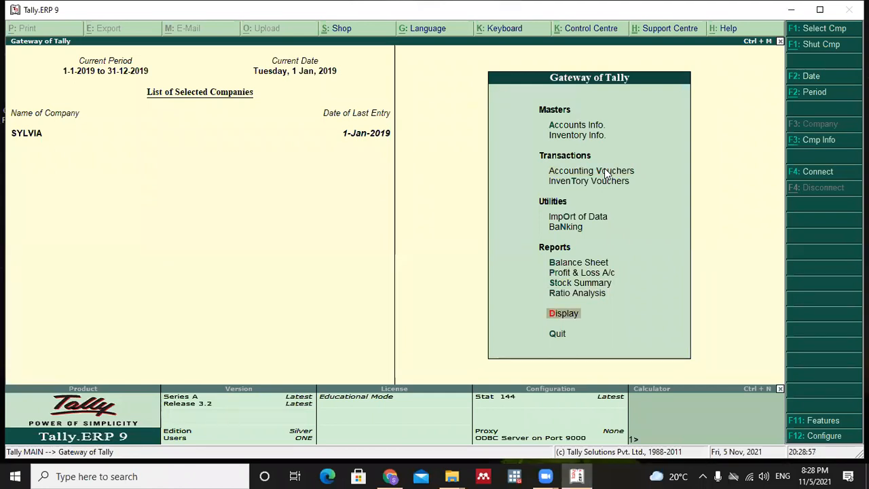
key(Return)
key(Return)
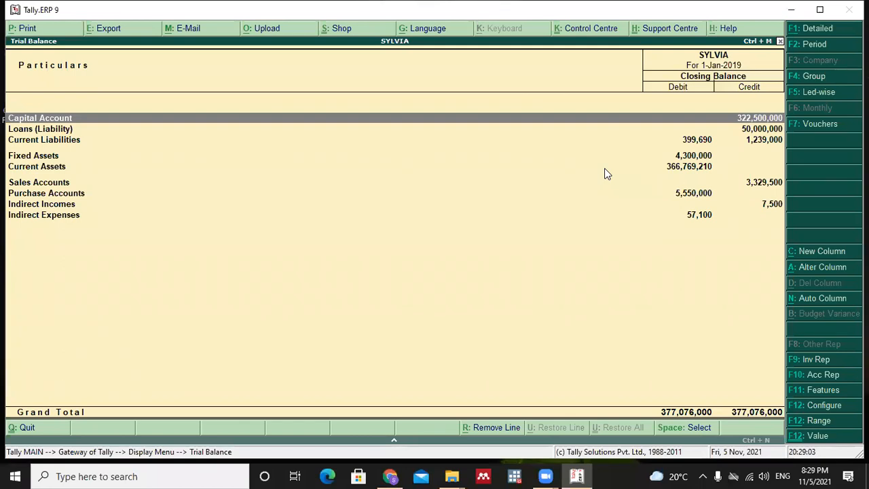
key(Down)
key(Down)
key(Down)
key(Down)
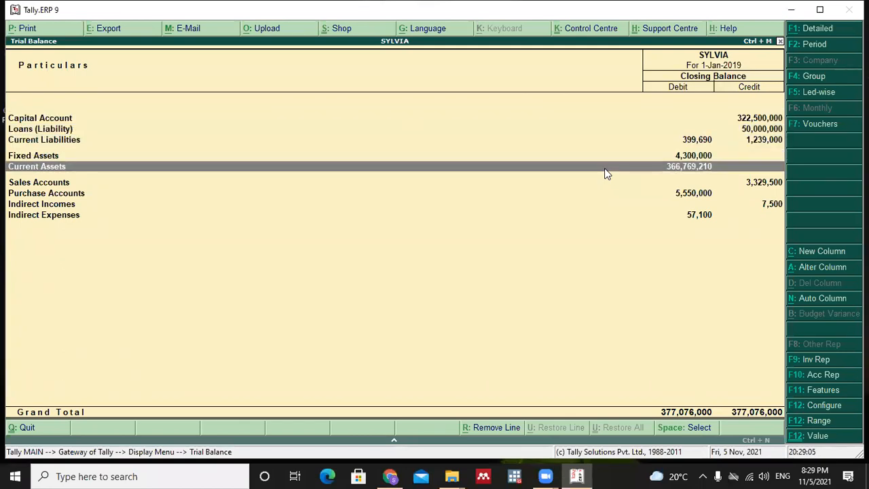
key(Down)
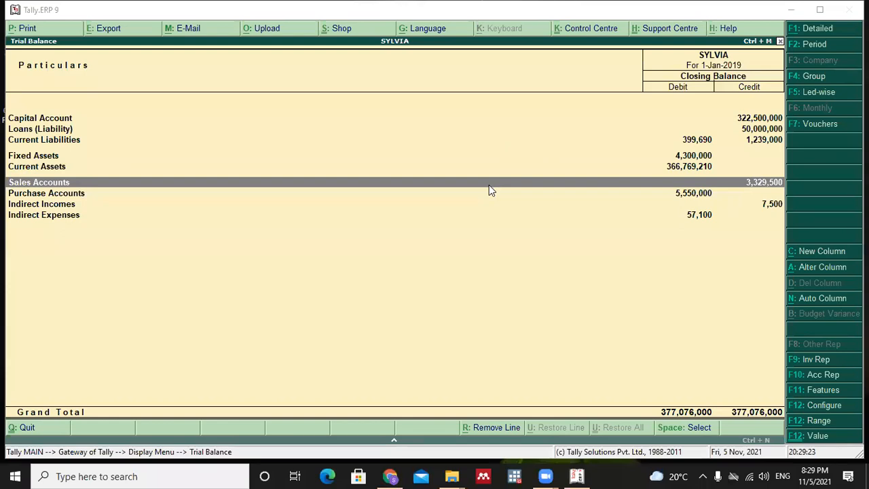
key(Return)
key(Return)
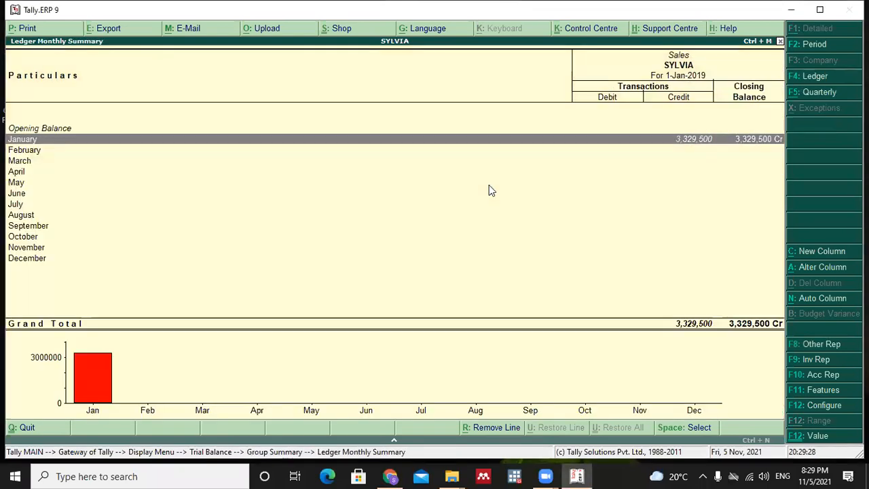
key(Return)
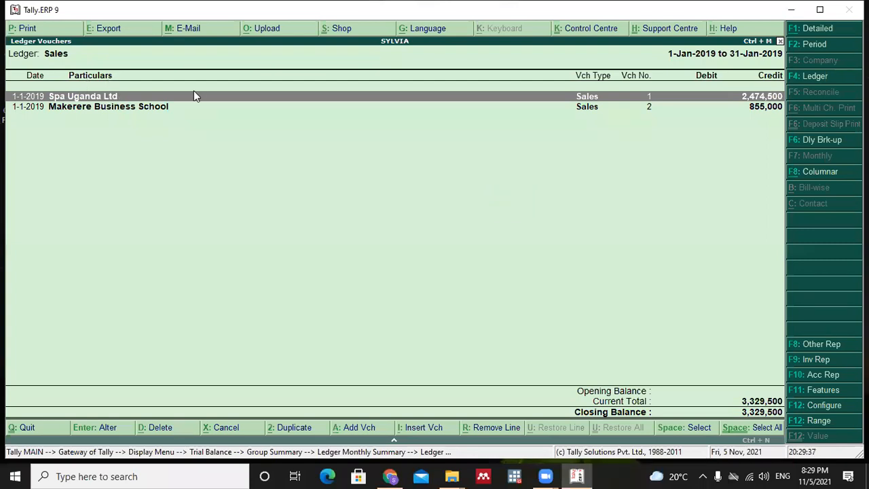
Open the Spa Uganda Ltd sales voucher for alteration and advance to its party details
key(Return)
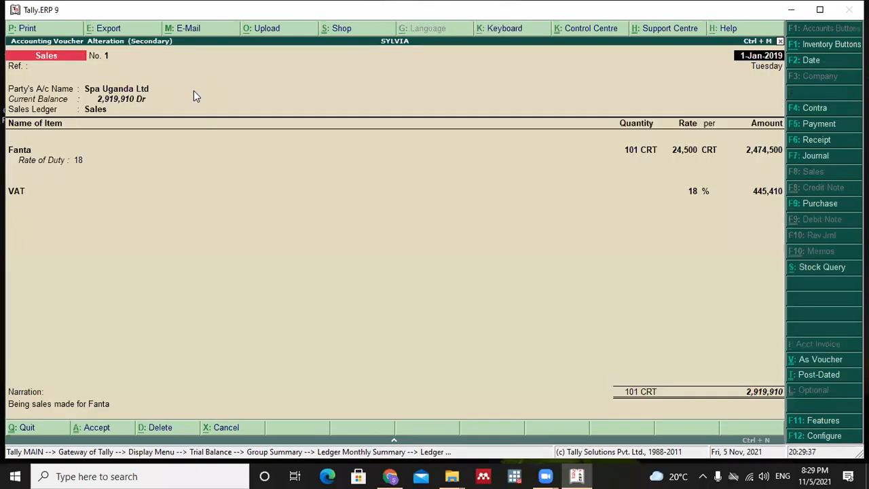
key(Return)
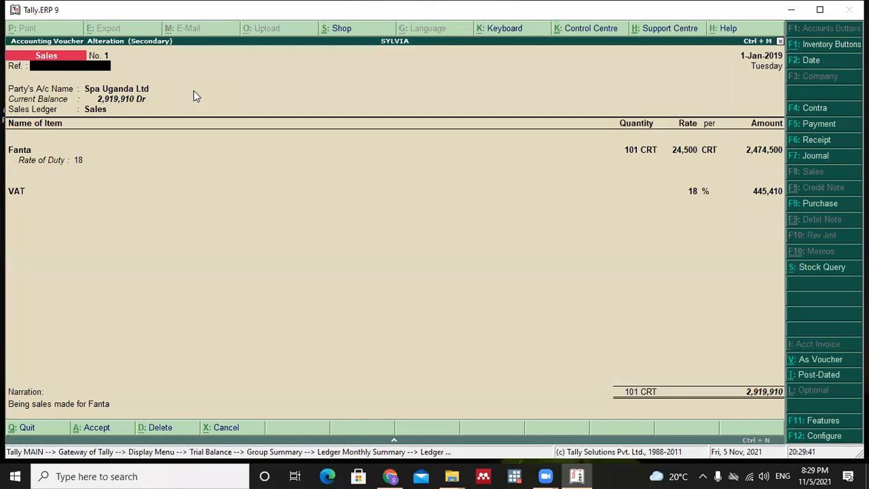
key(Return)
key(Return)
key(Return)
key(Return)
key(Return)
key(Return)
key(Return)
key(Return)
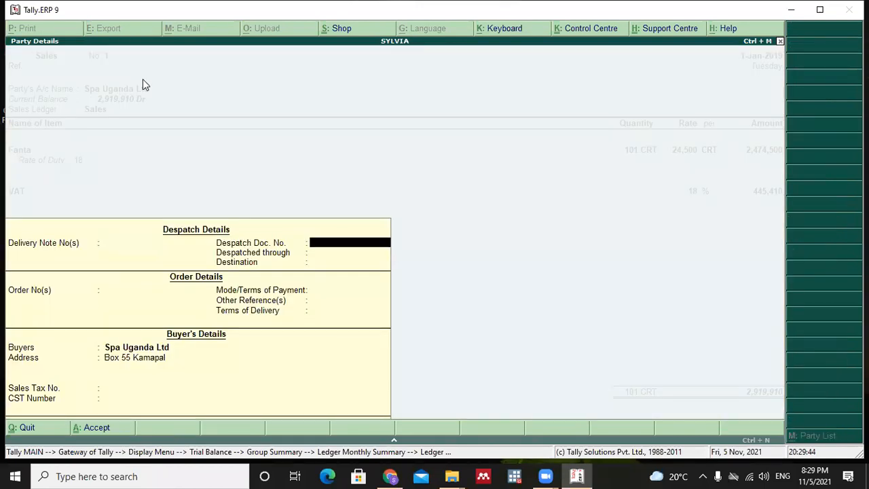
Go through the buyer's party details without changing them and move on to the Fanta item's quantity
key(Return)
key(Return)
key(Return)
key(Return)
key(Return)
key(Return)
key(Return)
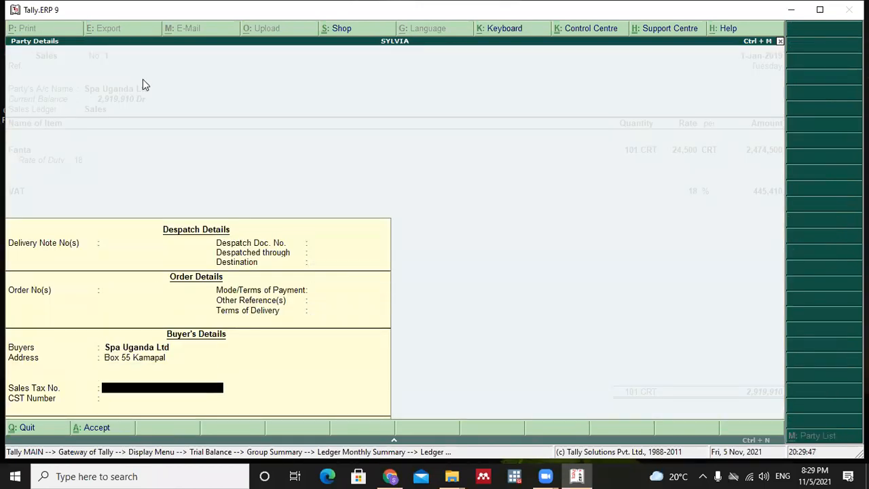
key(Return)
key(BackSpace)
key(BackSpace)
key(BackSpace)
key(BackSpace)
key(BackSpace)
key(BackSpace)
key(BackSpace)
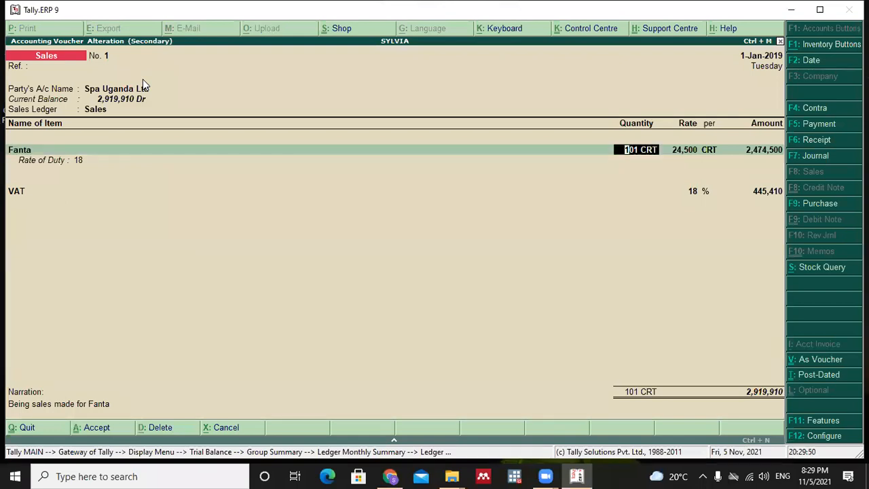
Quit the sales voucher without saving and back out of the Trial Balance reports to the Gateway menu
key(Escape)
key(y)
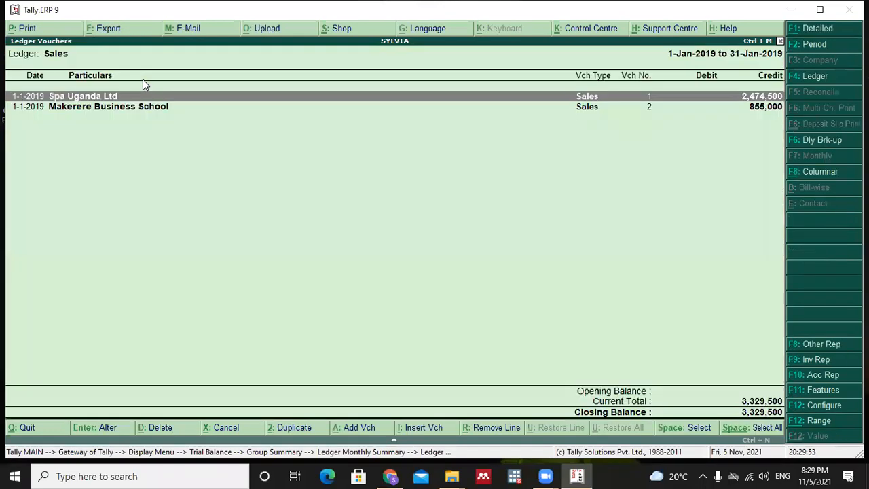
key(Escape)
key(Escape)
key(Escape)
key(Escape)
key(Escape)
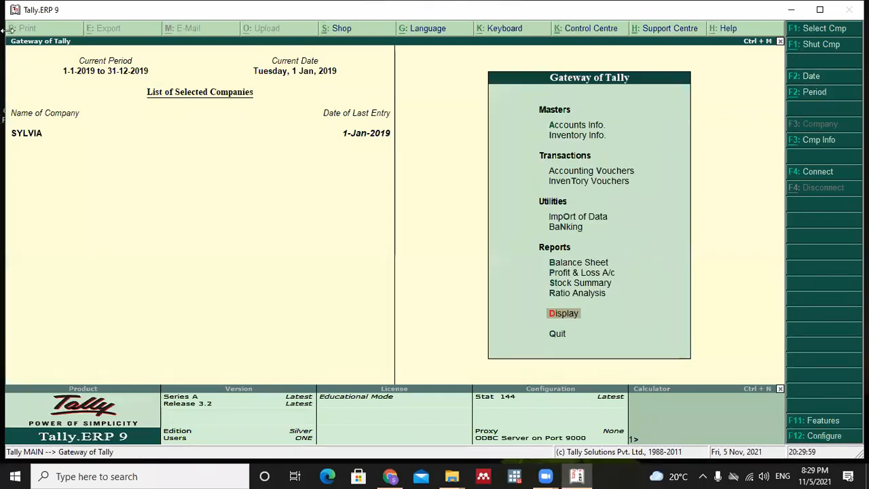
click(578, 126)
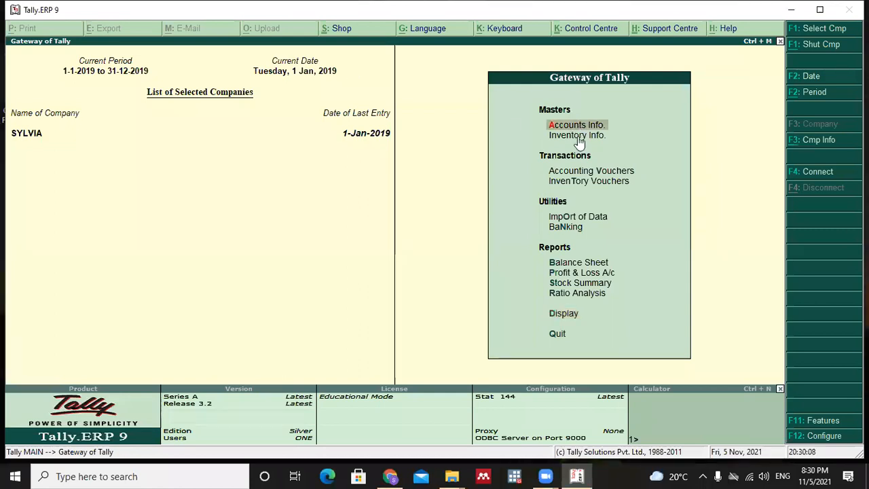
double_click(569, 136)
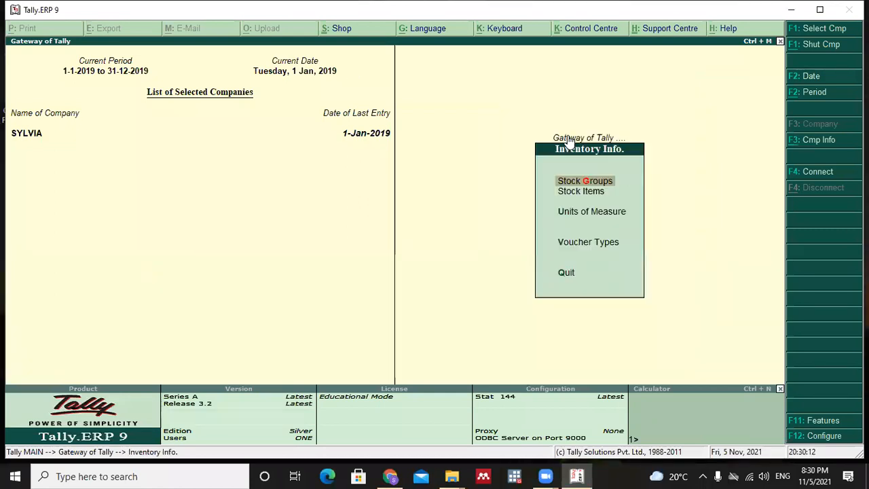
click(569, 139)
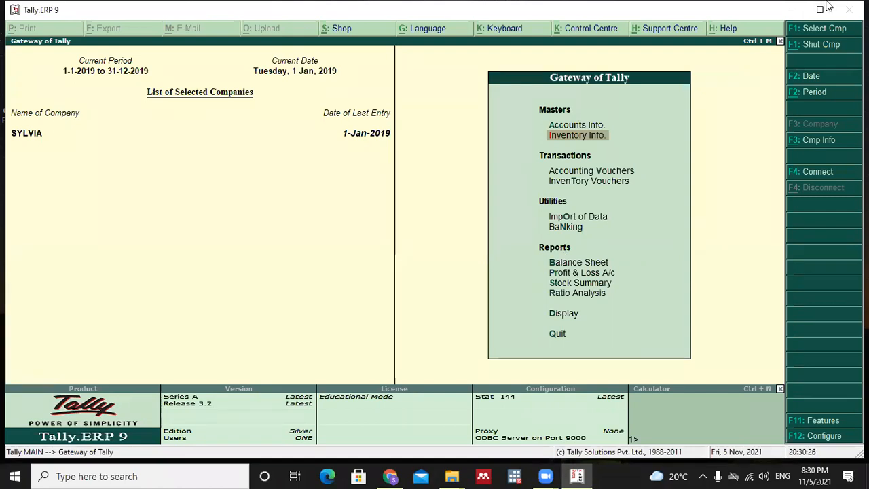
Reopen the Trial Balance and examine its account groups from Capital Account to Purchase Accounts
click(560, 315)
click(560, 315)
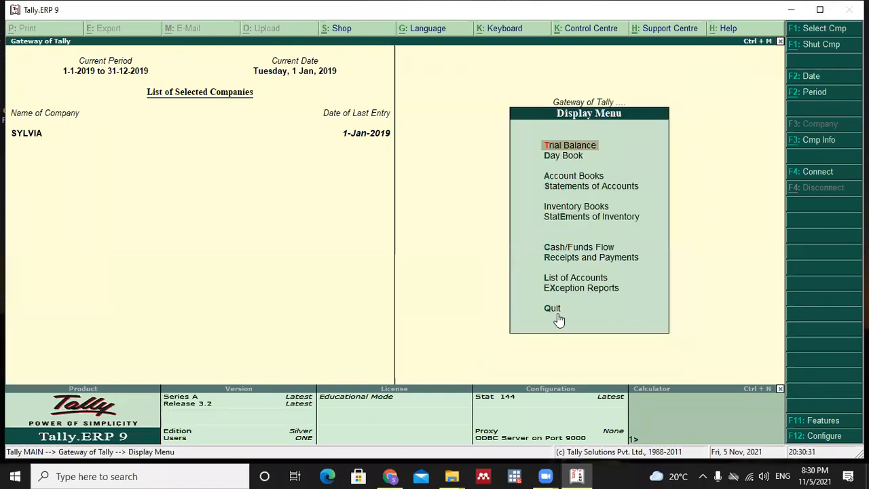
key(Return)
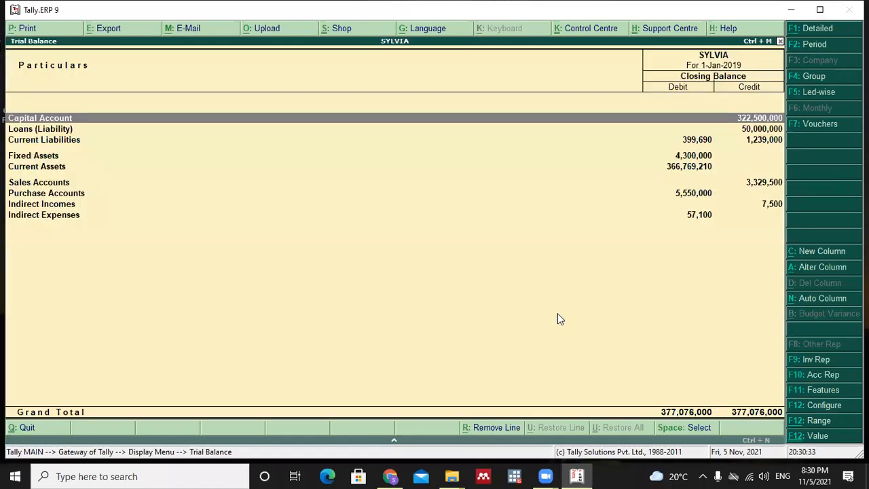
key(Down)
key(Up)
key(Down)
key(Down)
key(Down)
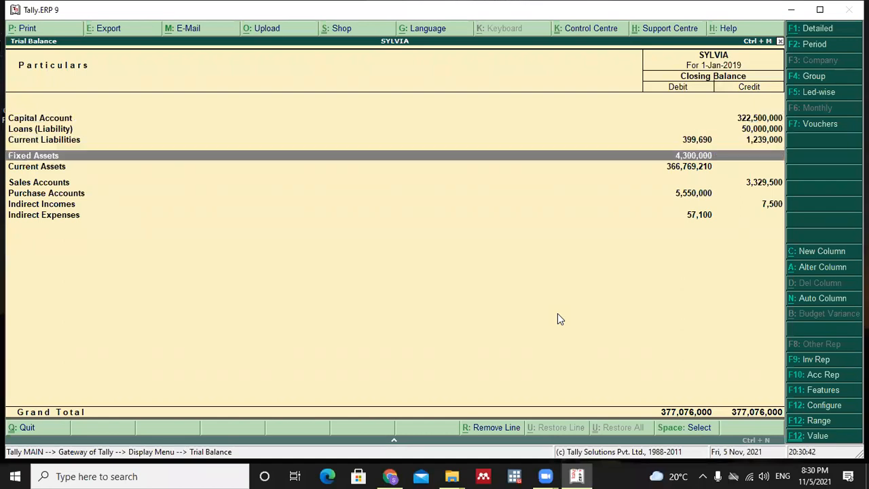
key(Down)
key(Down)
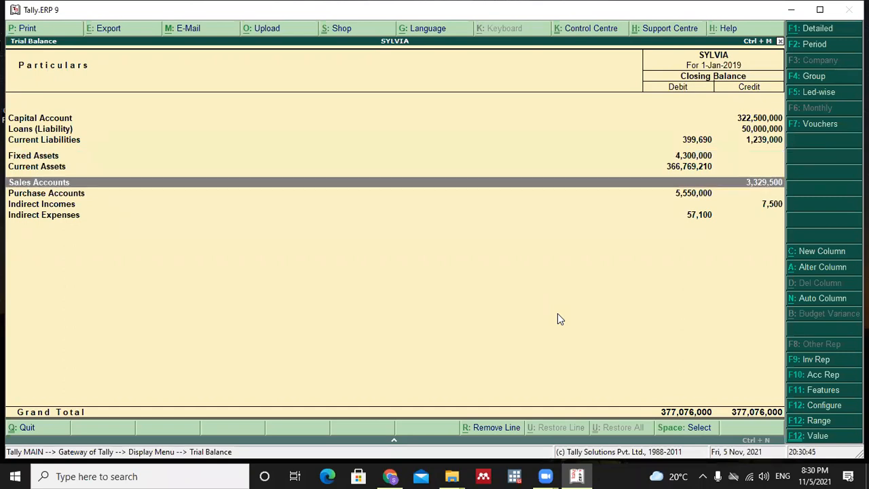
key(Down)
key(Up)
key(Up)
key(Up)
key(Up)
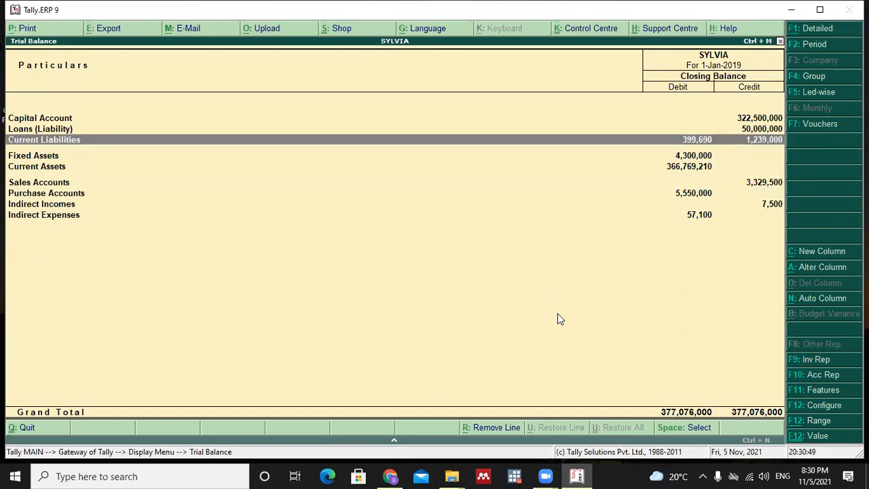
Drill down from Loans (Liability) to the January vouchers of the 5year 12% Barclays Loan ledger
key(Up)
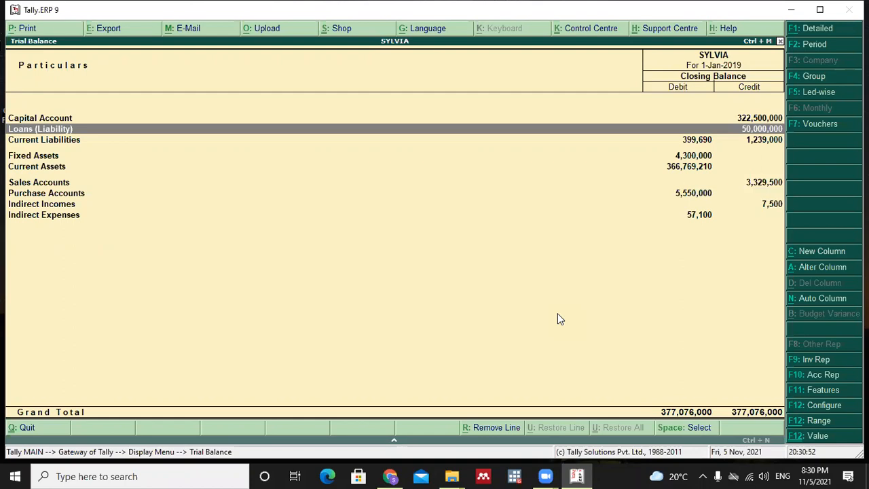
key(Return)
key(Return)
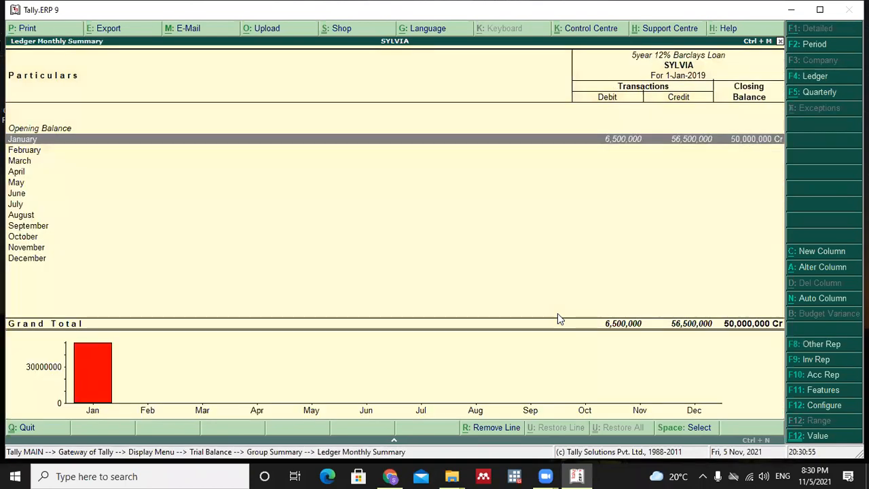
key(Return)
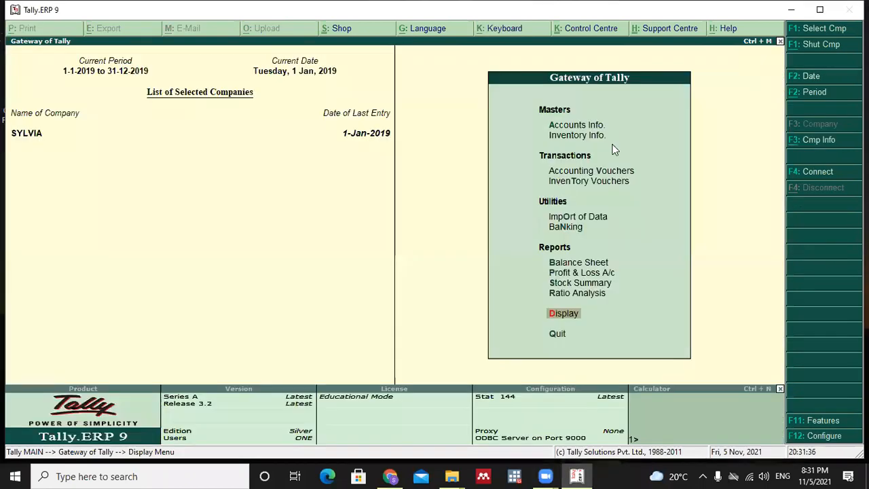
Open the Black Ink stock item for alteration from the single stock item options in Inventory Info
click(594, 139)
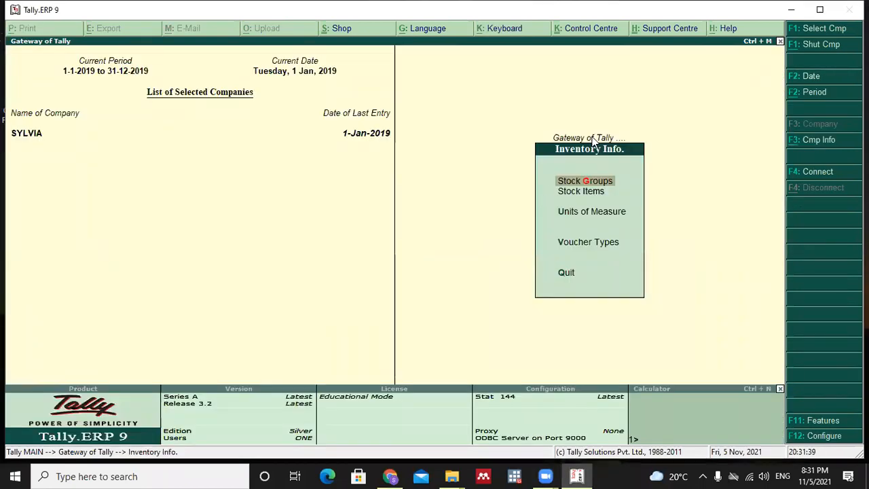
key(i)
key(Down)
key(Down)
key(Return)
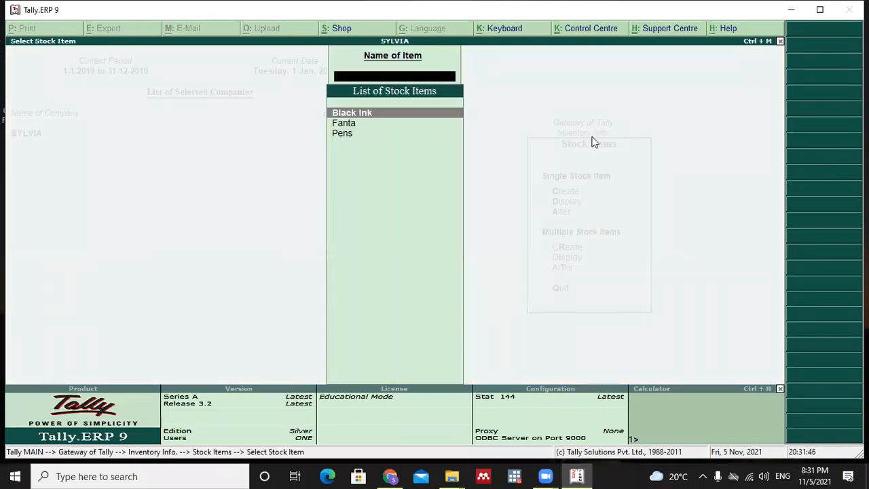
key(Return)
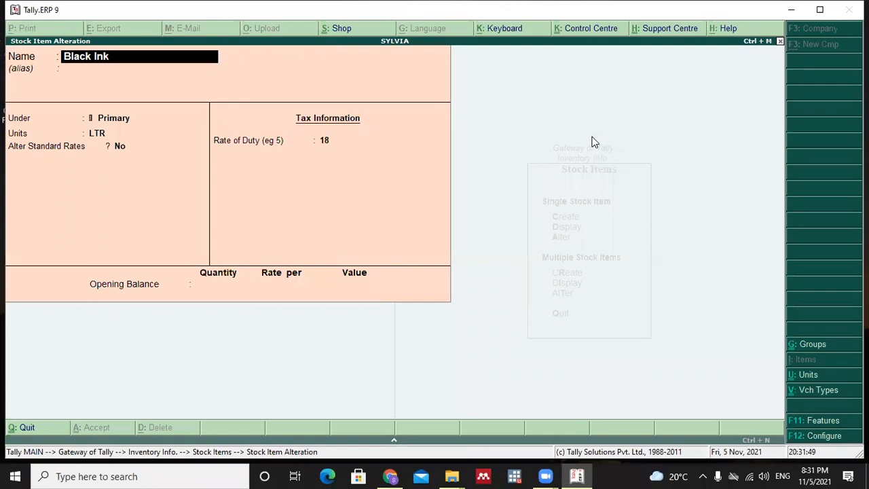
Set Alter Standard Rates to Yes for Black Ink to view its standard cost and selling price
key(Return)
key(Return)
key(Return)
key(Return)
text(y)
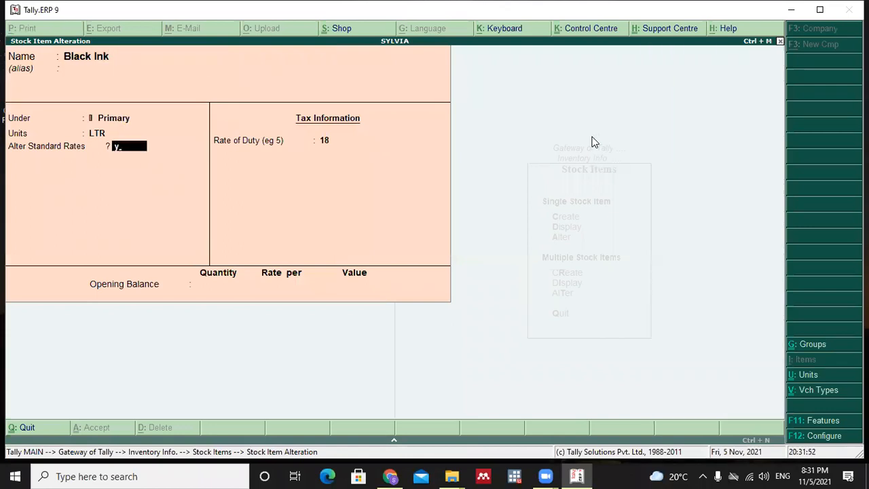
key(Return)
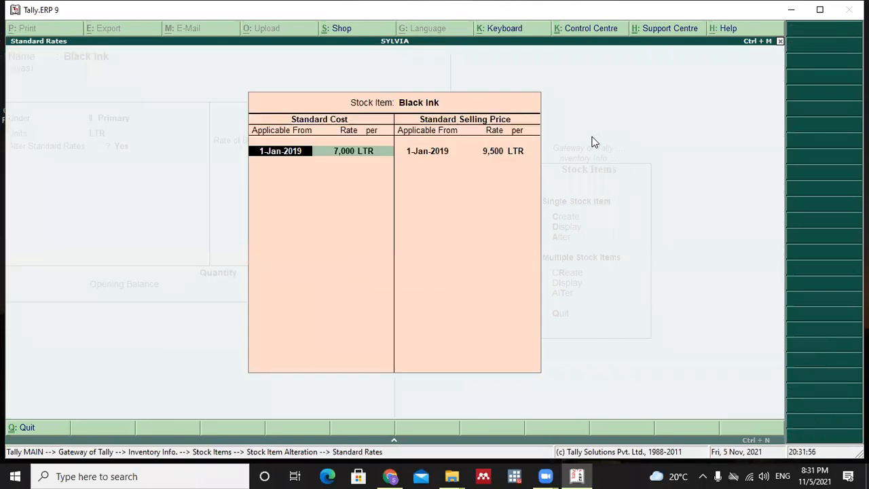
Leave the standard rates, quit the Black Ink alteration without saving, and return to the Gateway menu
key(Escape)
key(Escape)
key(Escape)
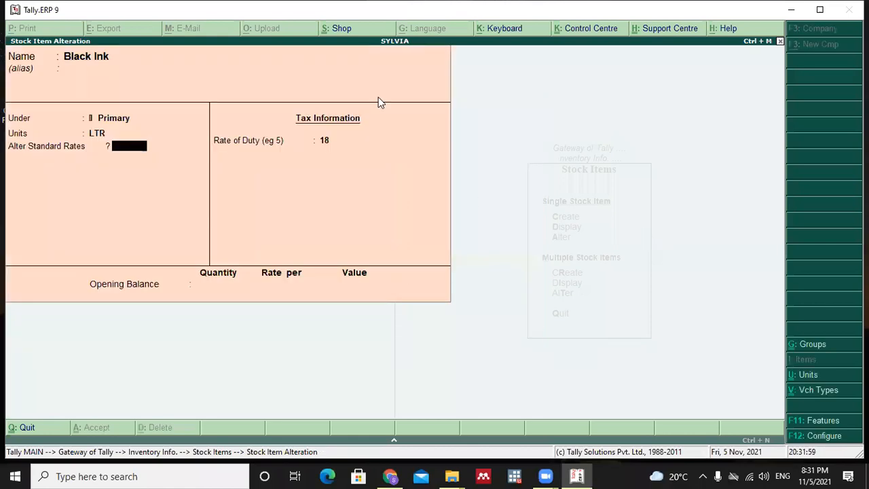
key(Escape)
key(y)
key(Escape)
key(Escape)
key(Escape)
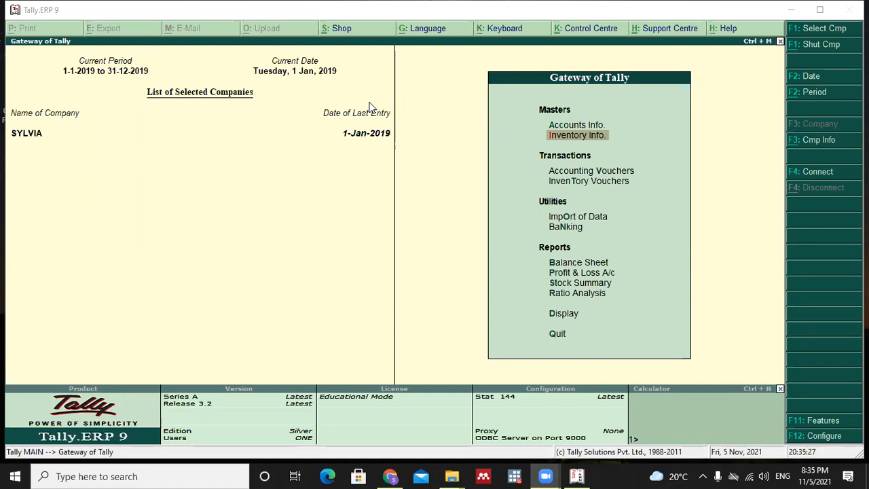
click(575, 378)
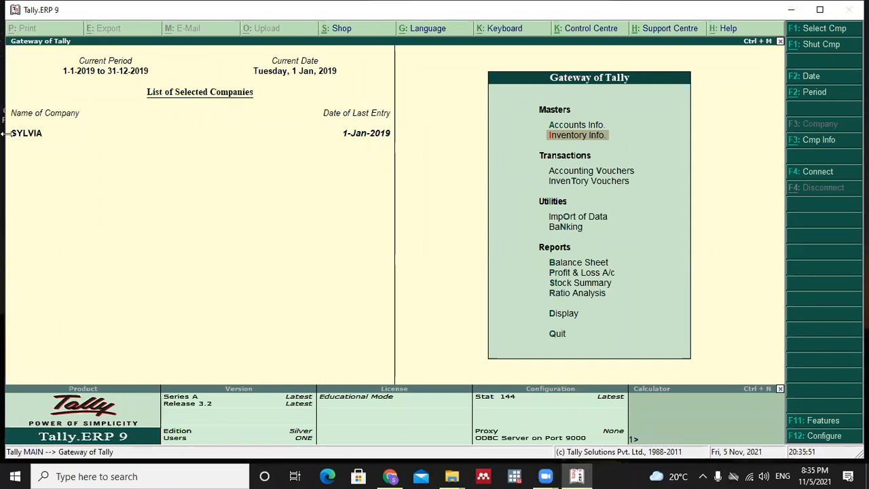